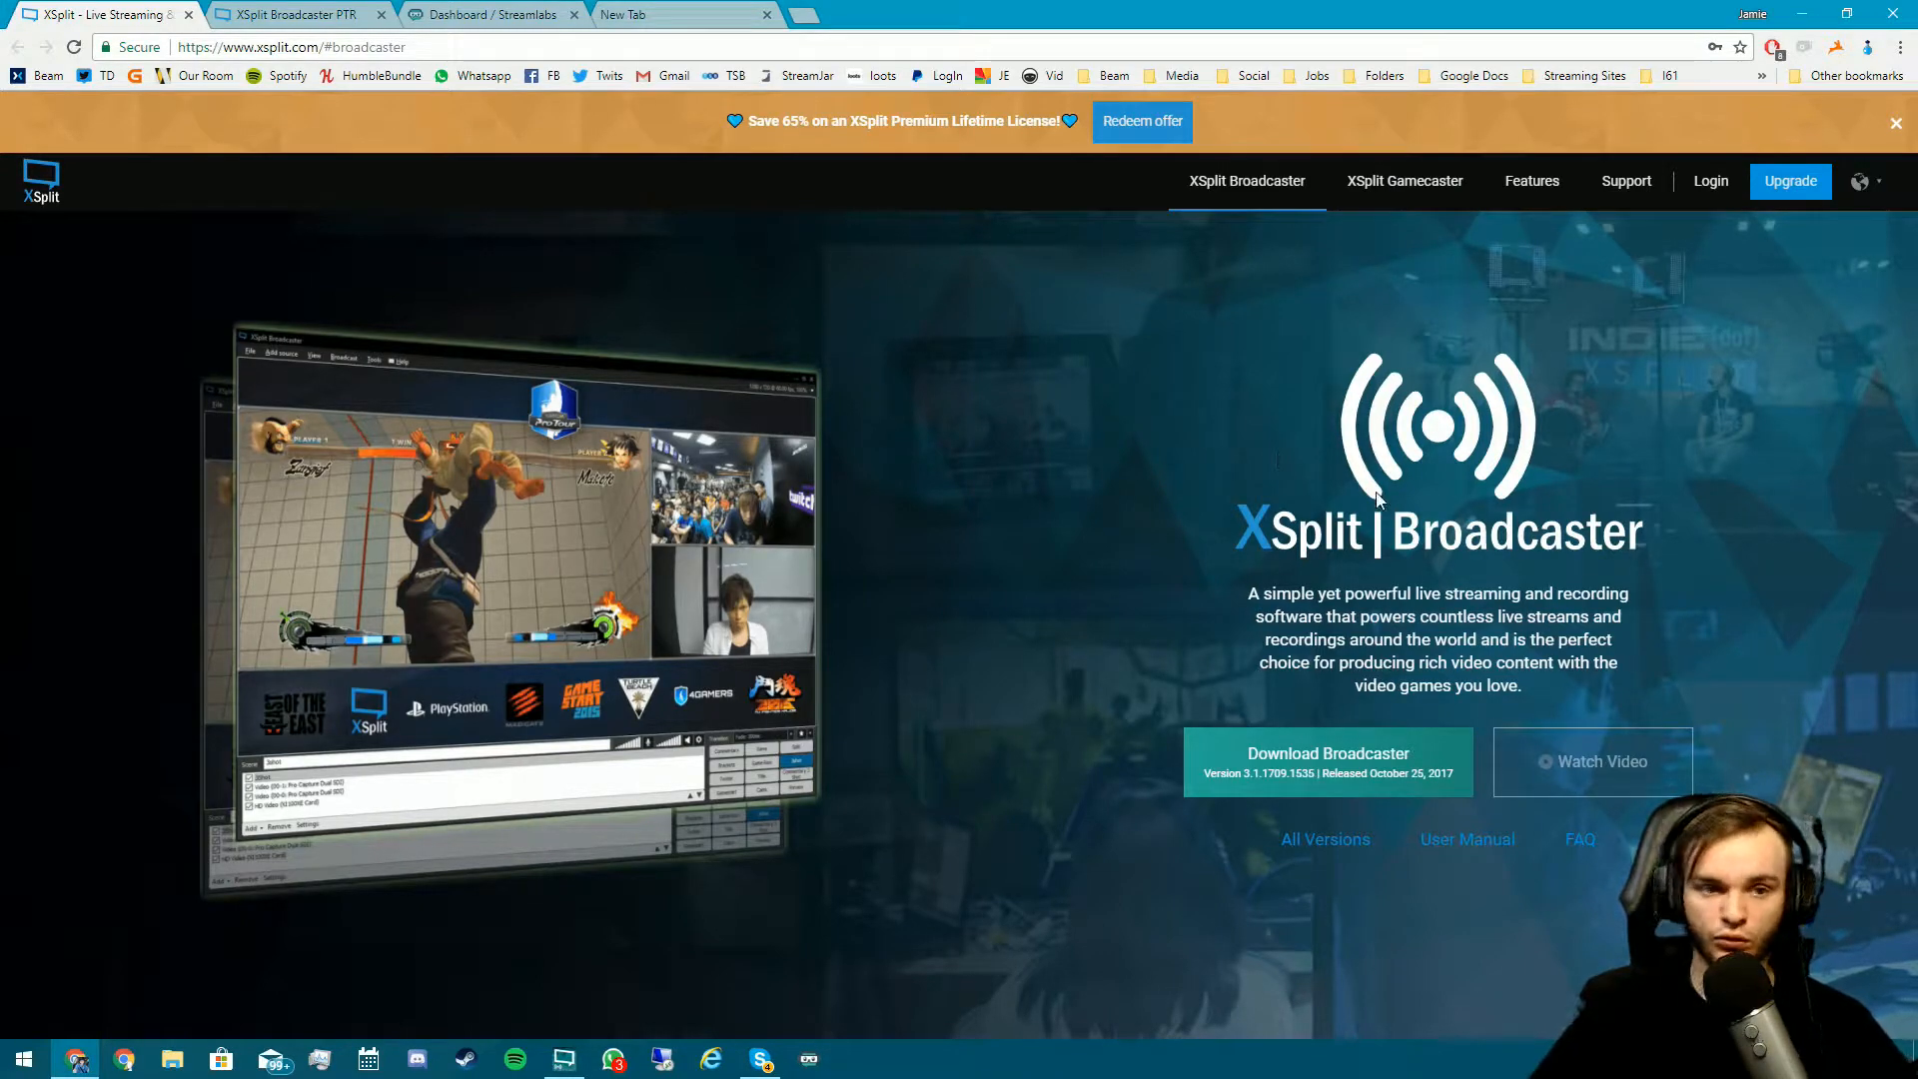
- Switch Chrome to the 'XSplit Broadcaster PTR' blog tab and minimize the browser
click(466, 44)
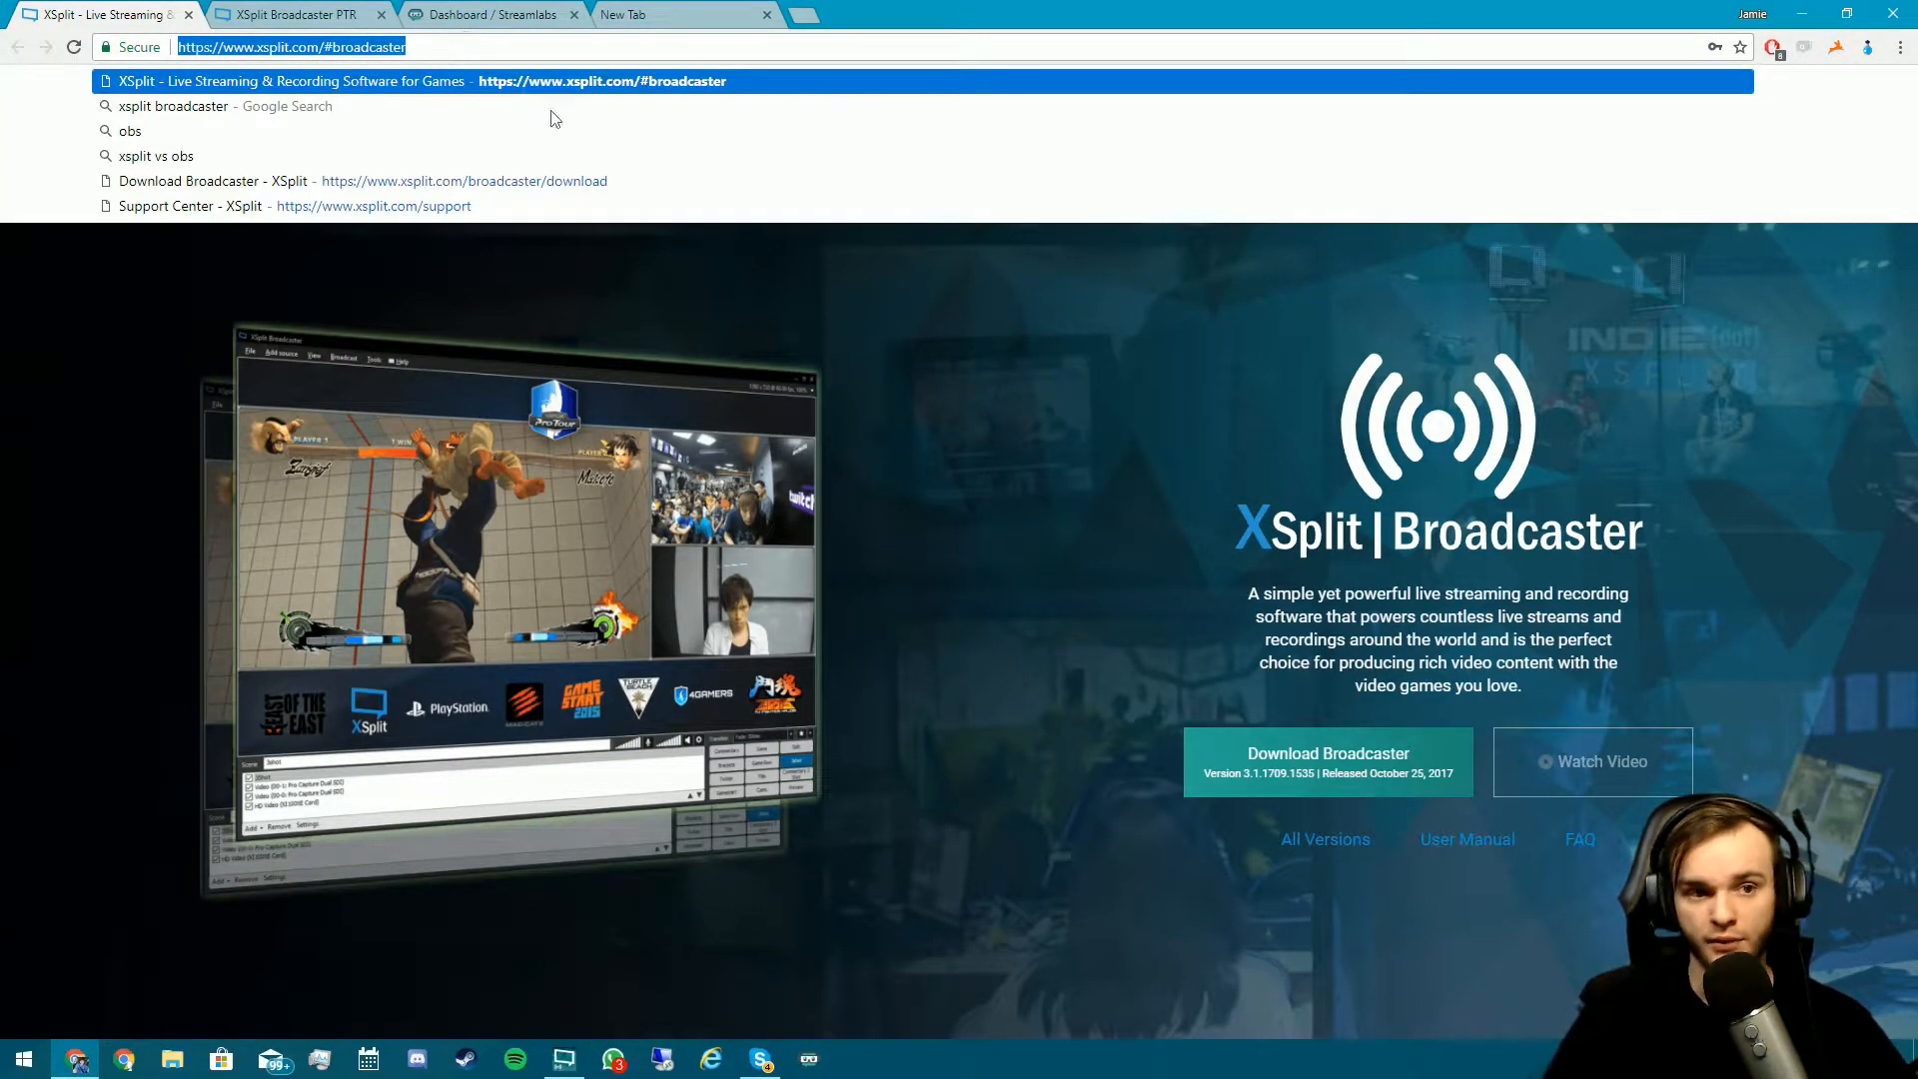
click(945, 400)
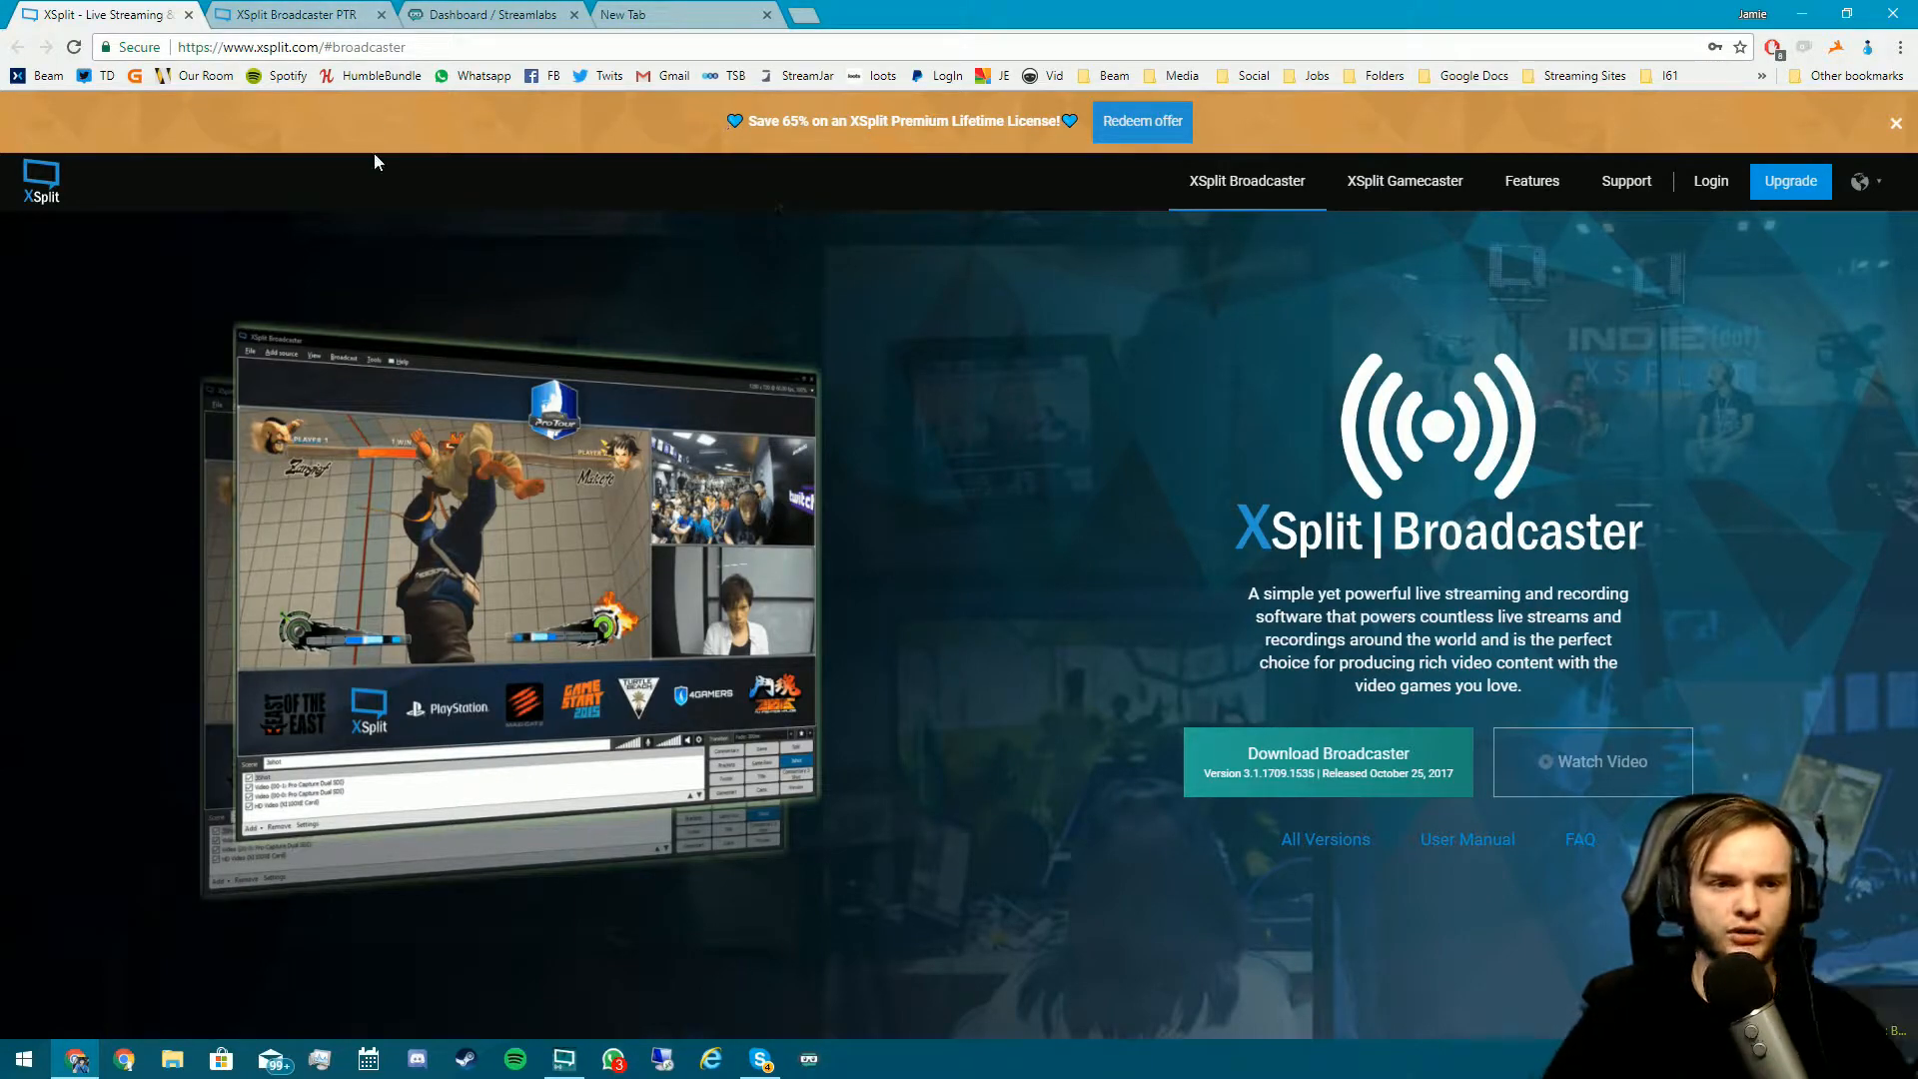
click(353, 12)
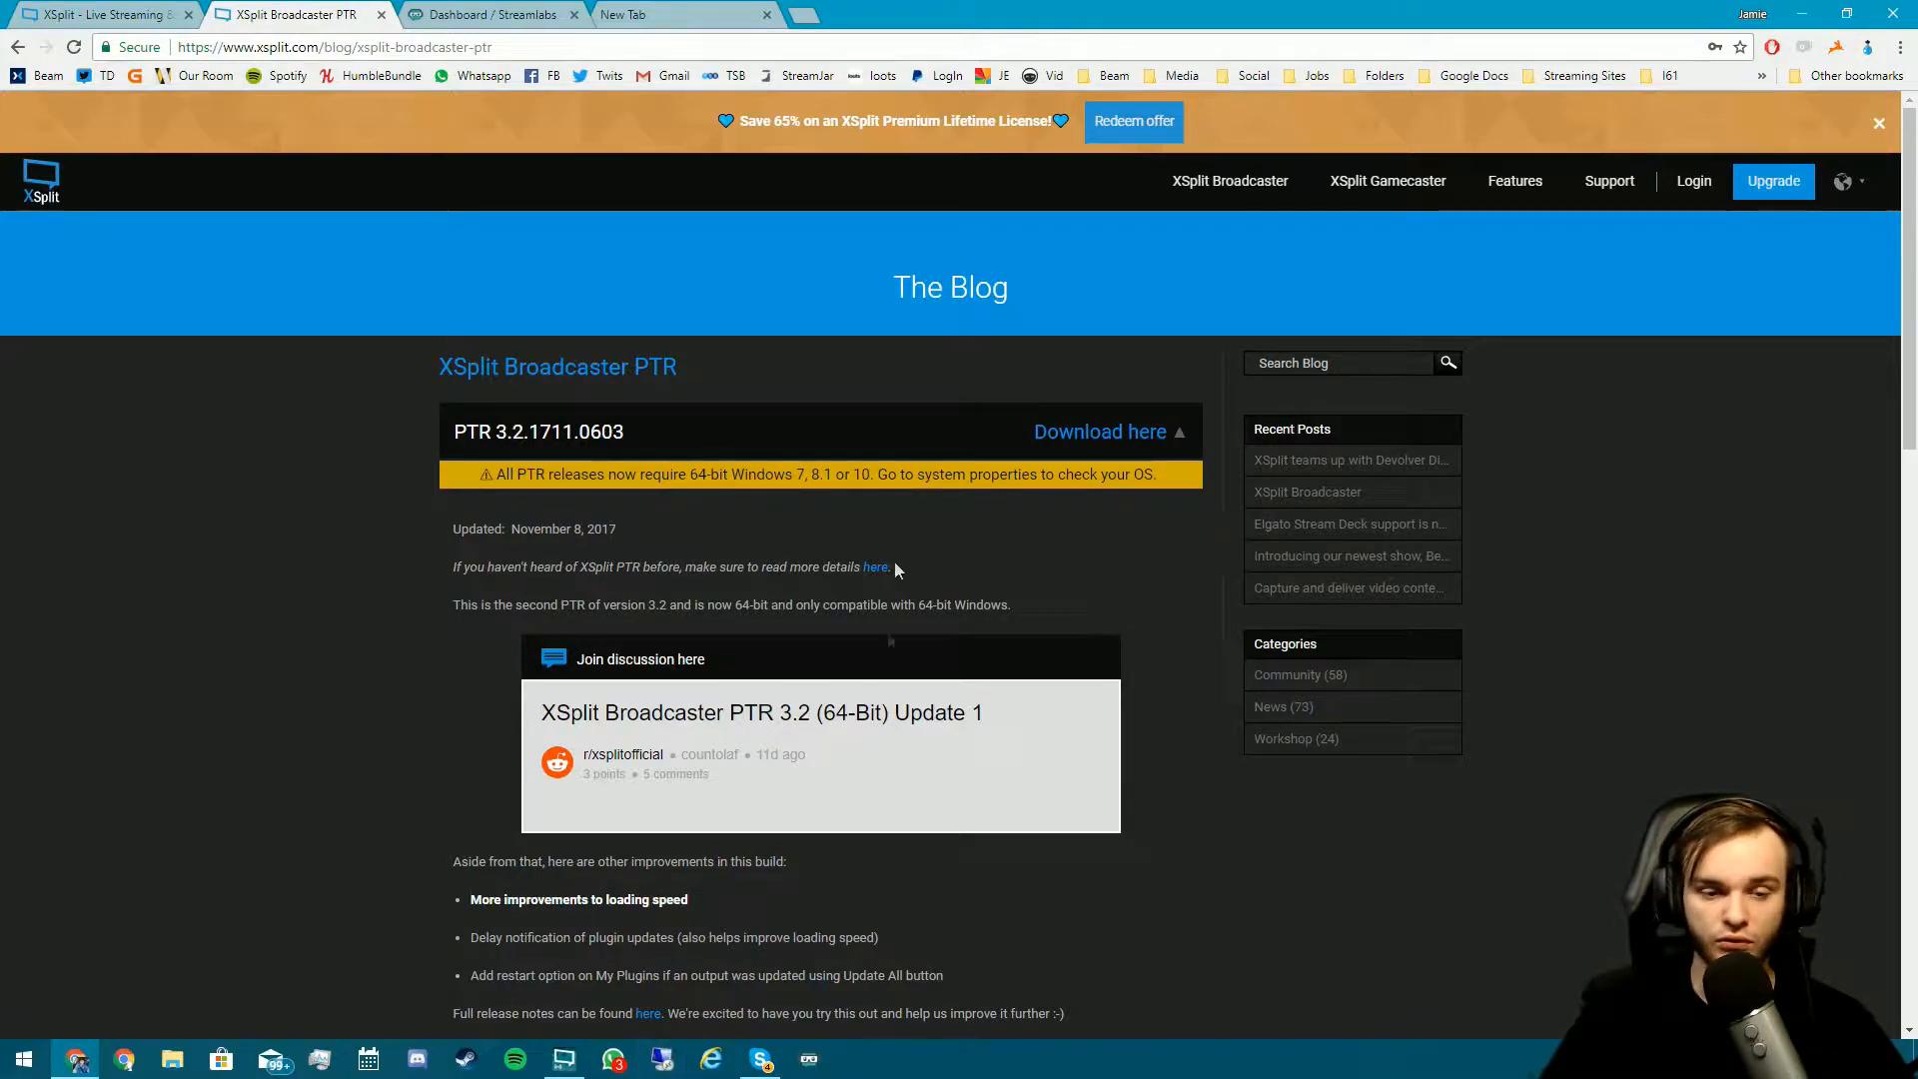
click(1802, 14)
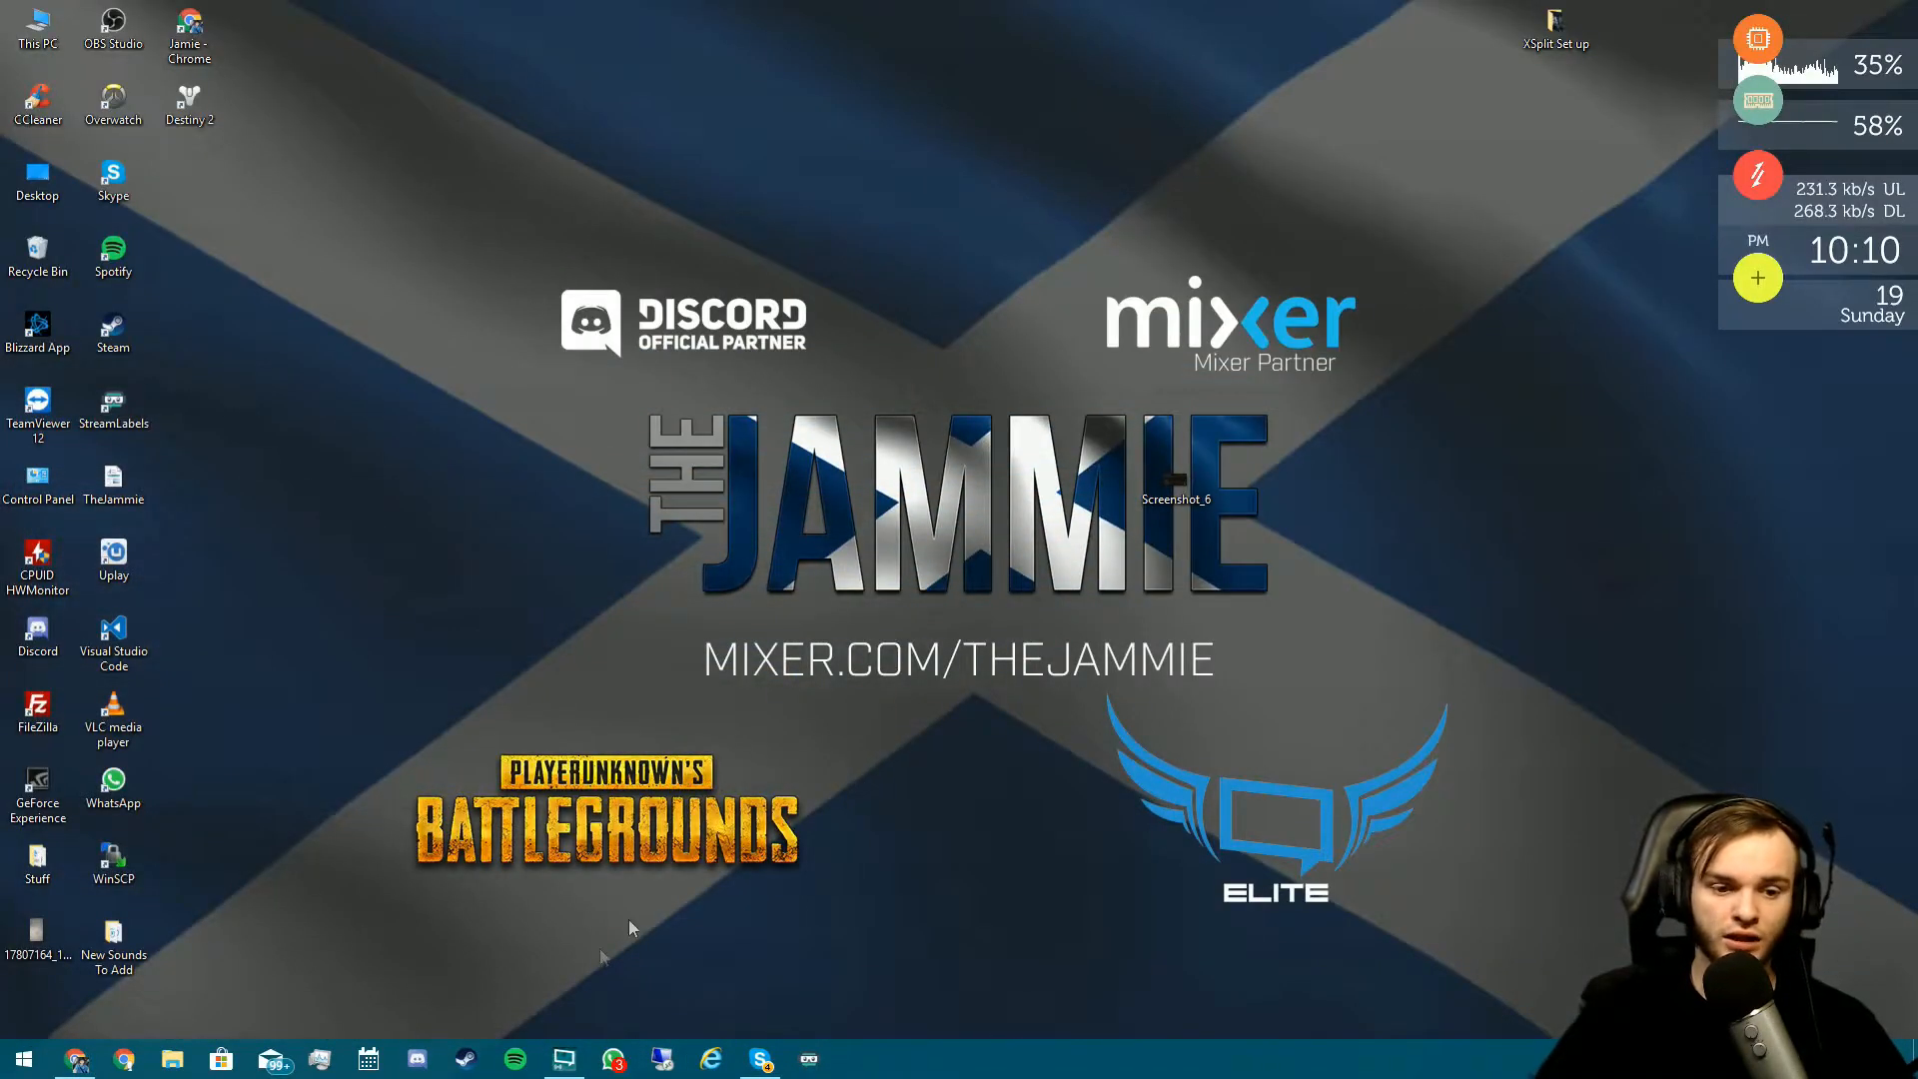
- Bring the XSplit Broadcaster window to the front, adjust its position and size, and open Outputs
click(564, 1059)
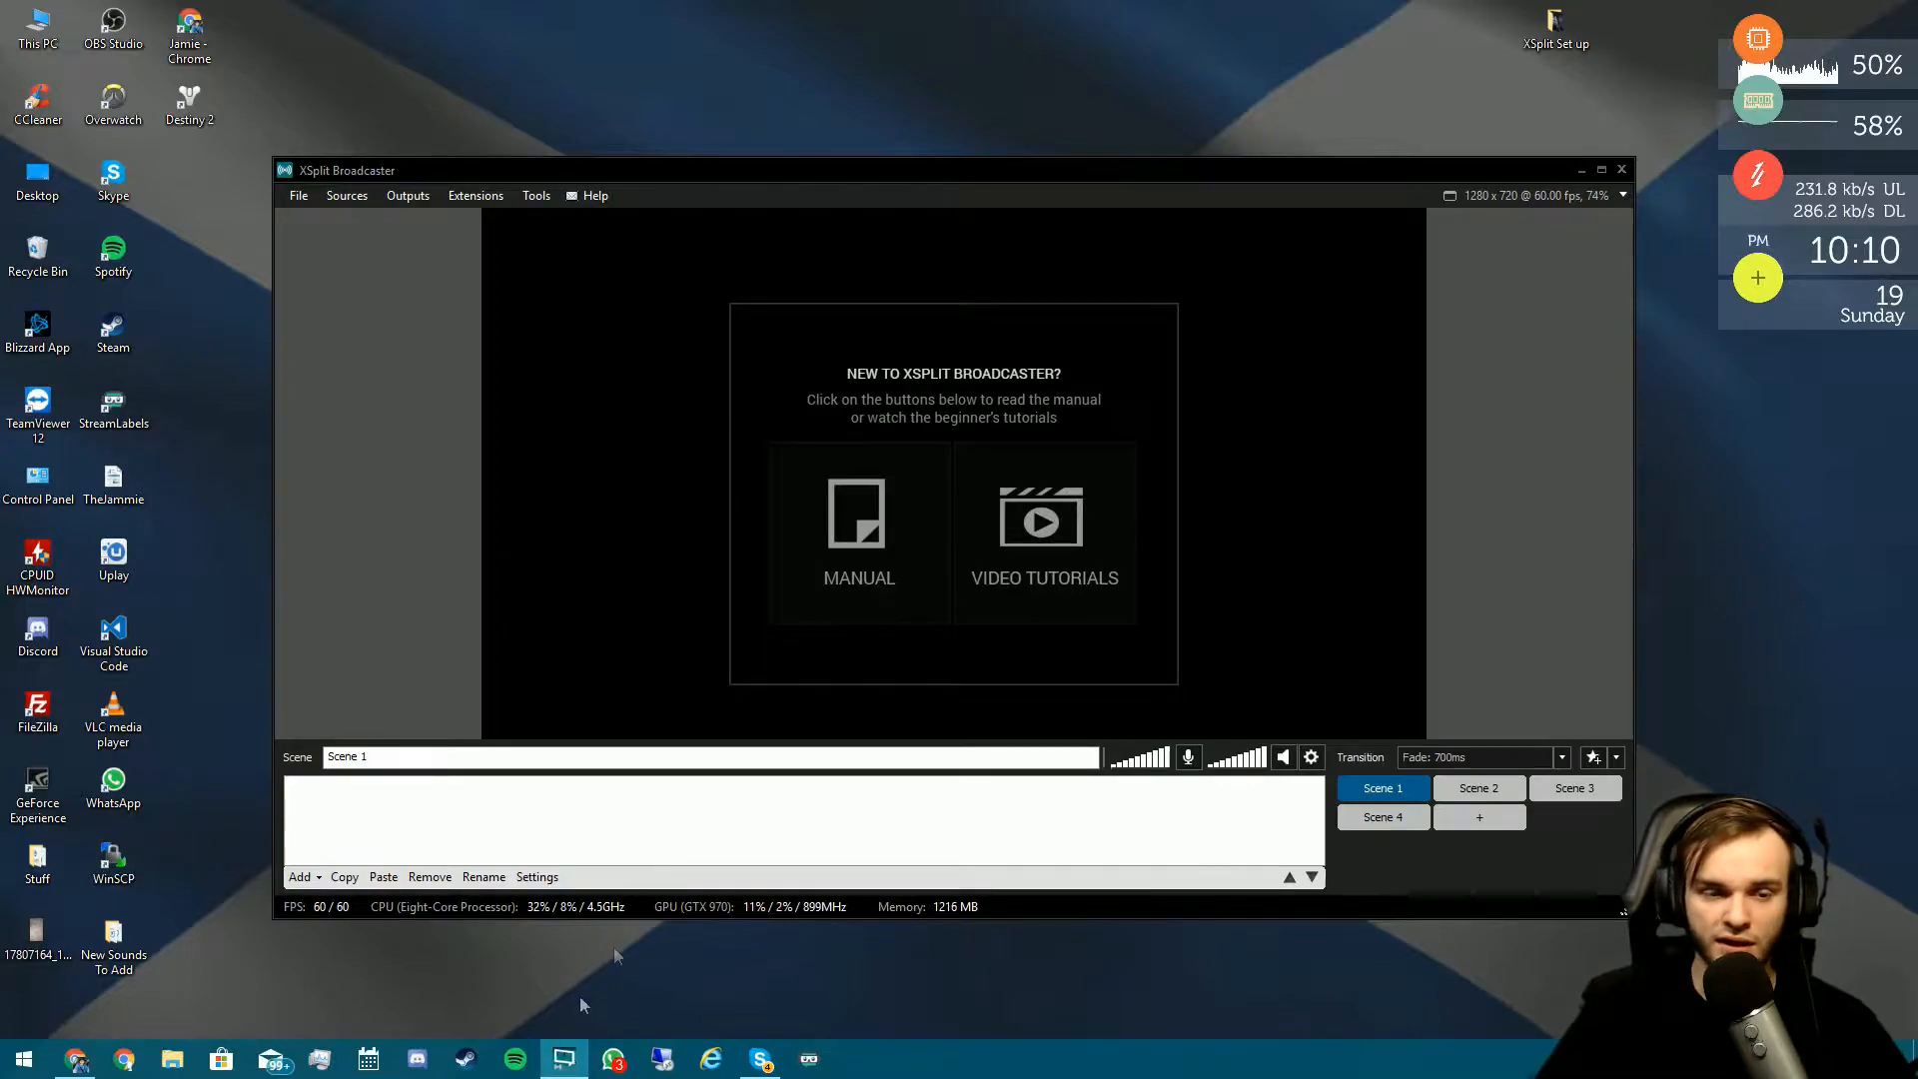
mouse_move(1129, 170)
mouse_down()
mouse_move(1190, 184)
mouse_move(1119, 188)
mouse_up()
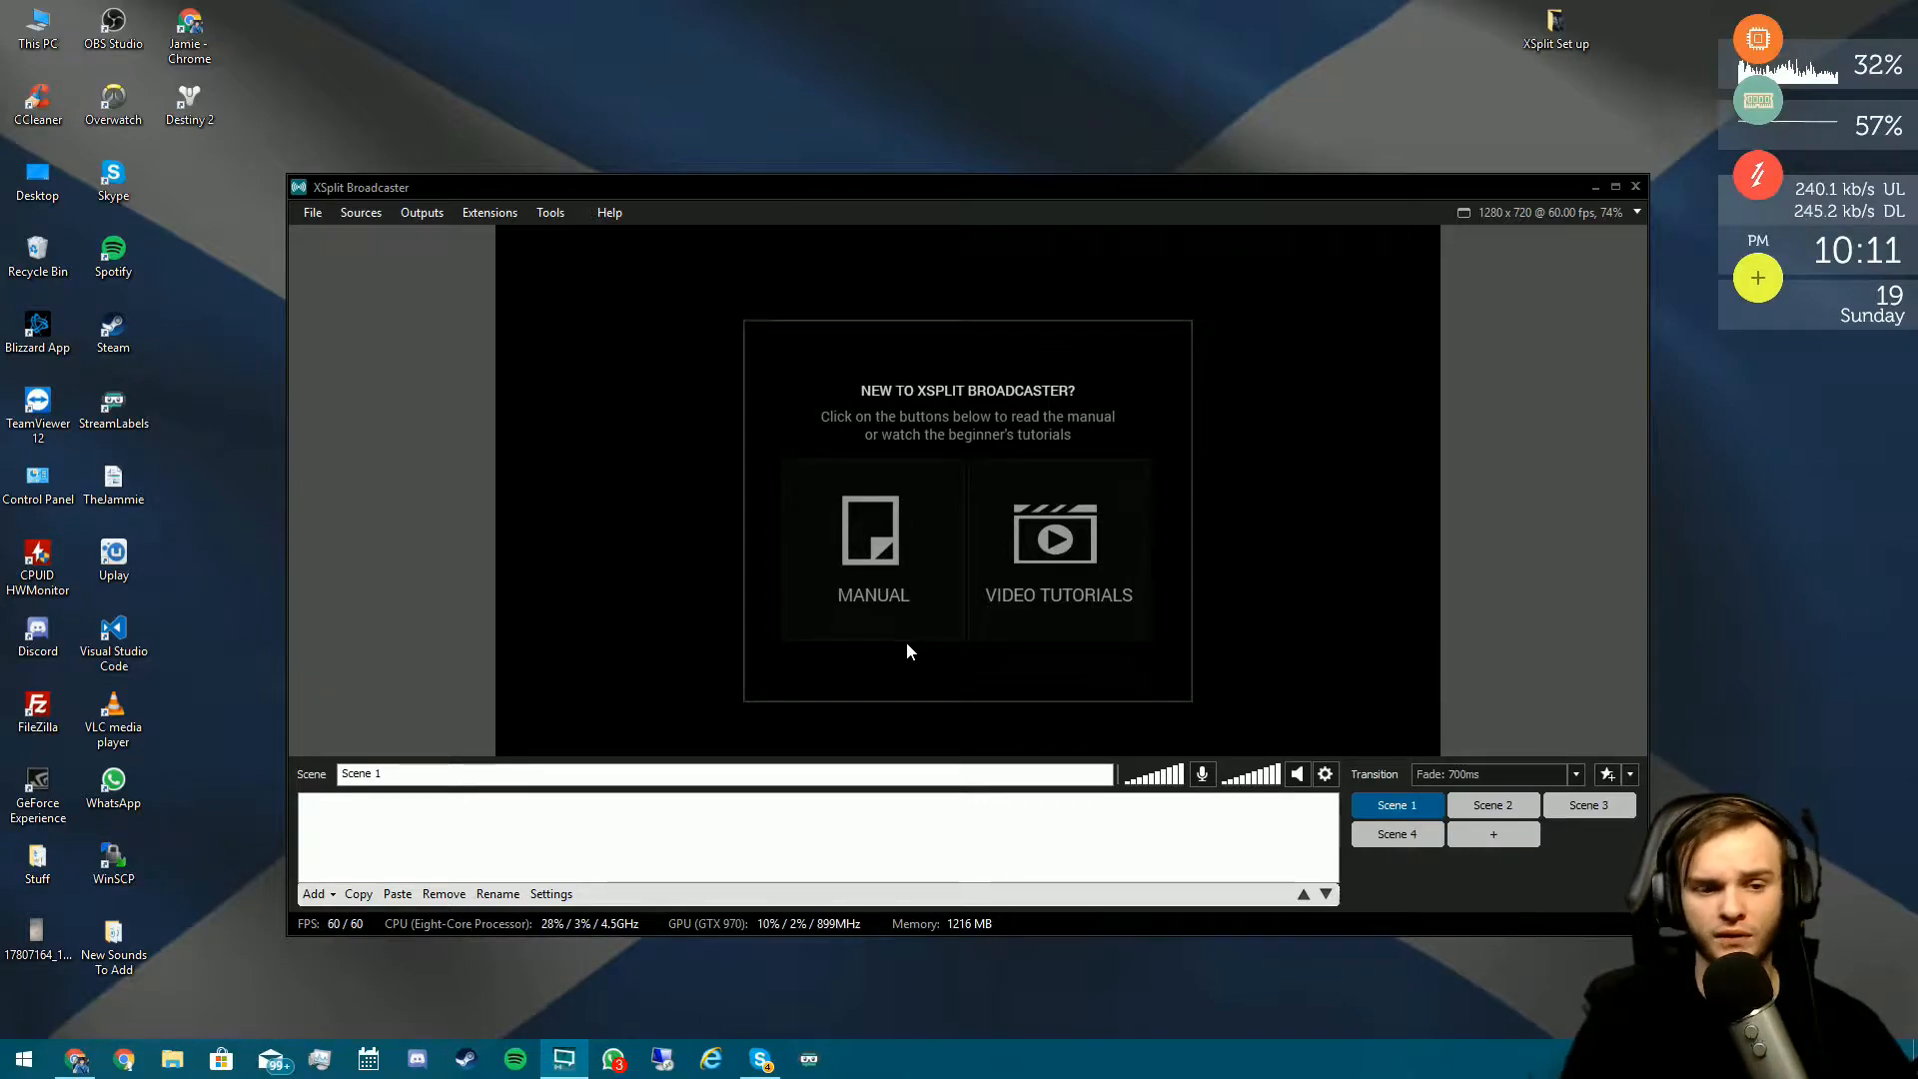
double_click(913, 190)
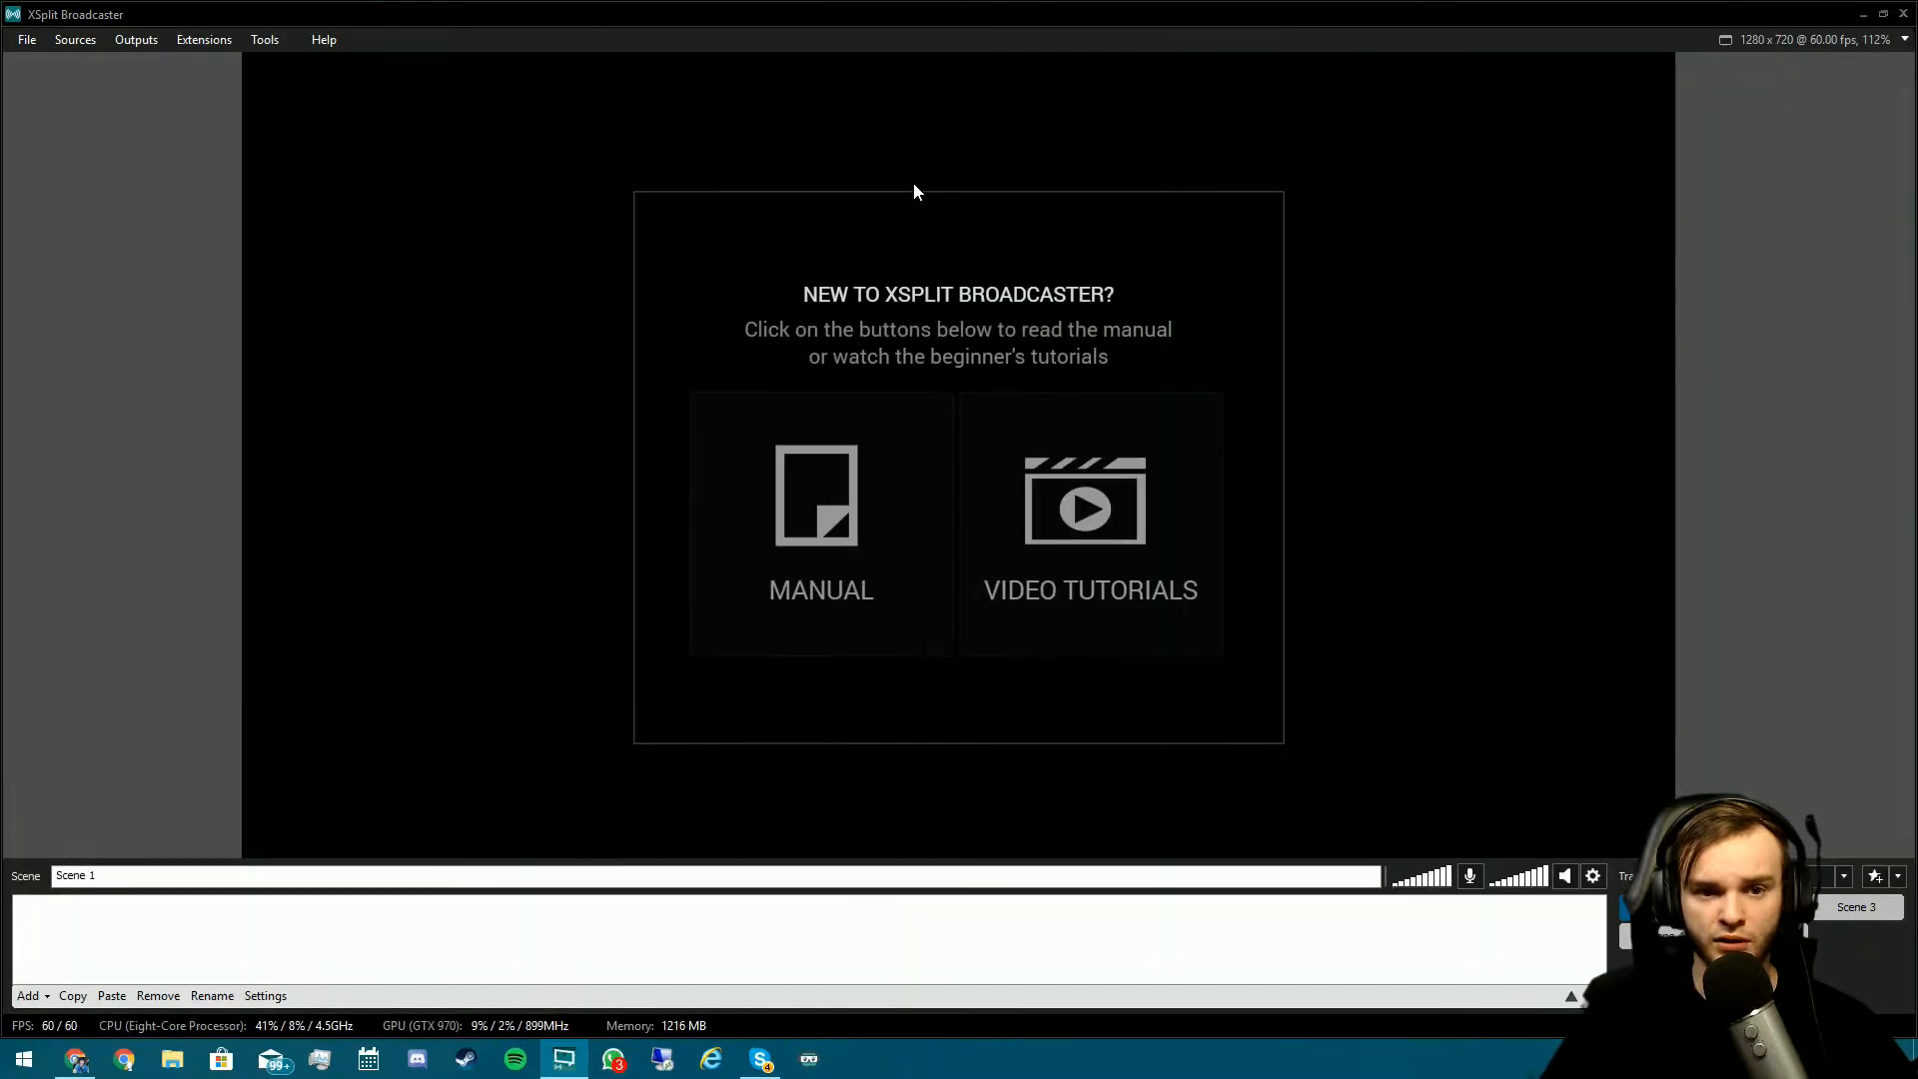
double_click(913, 20)
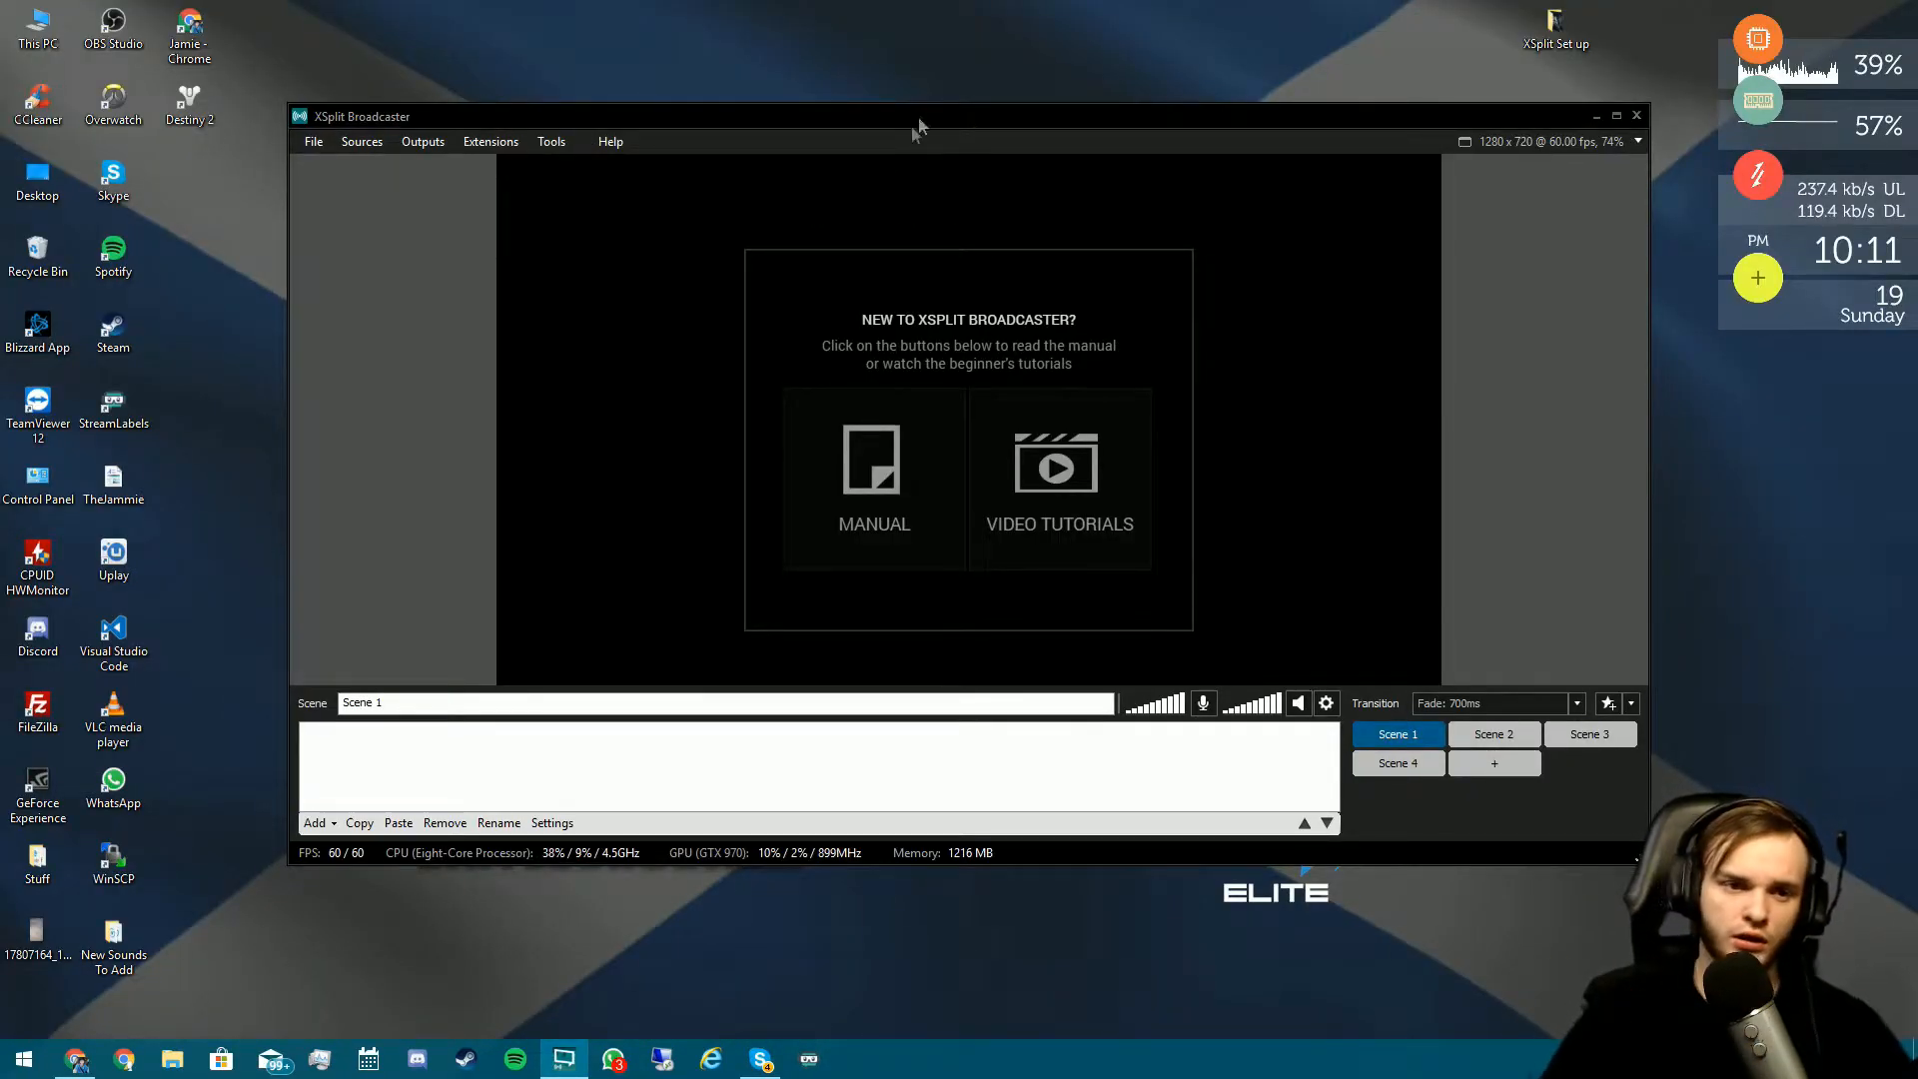
click(436, 146)
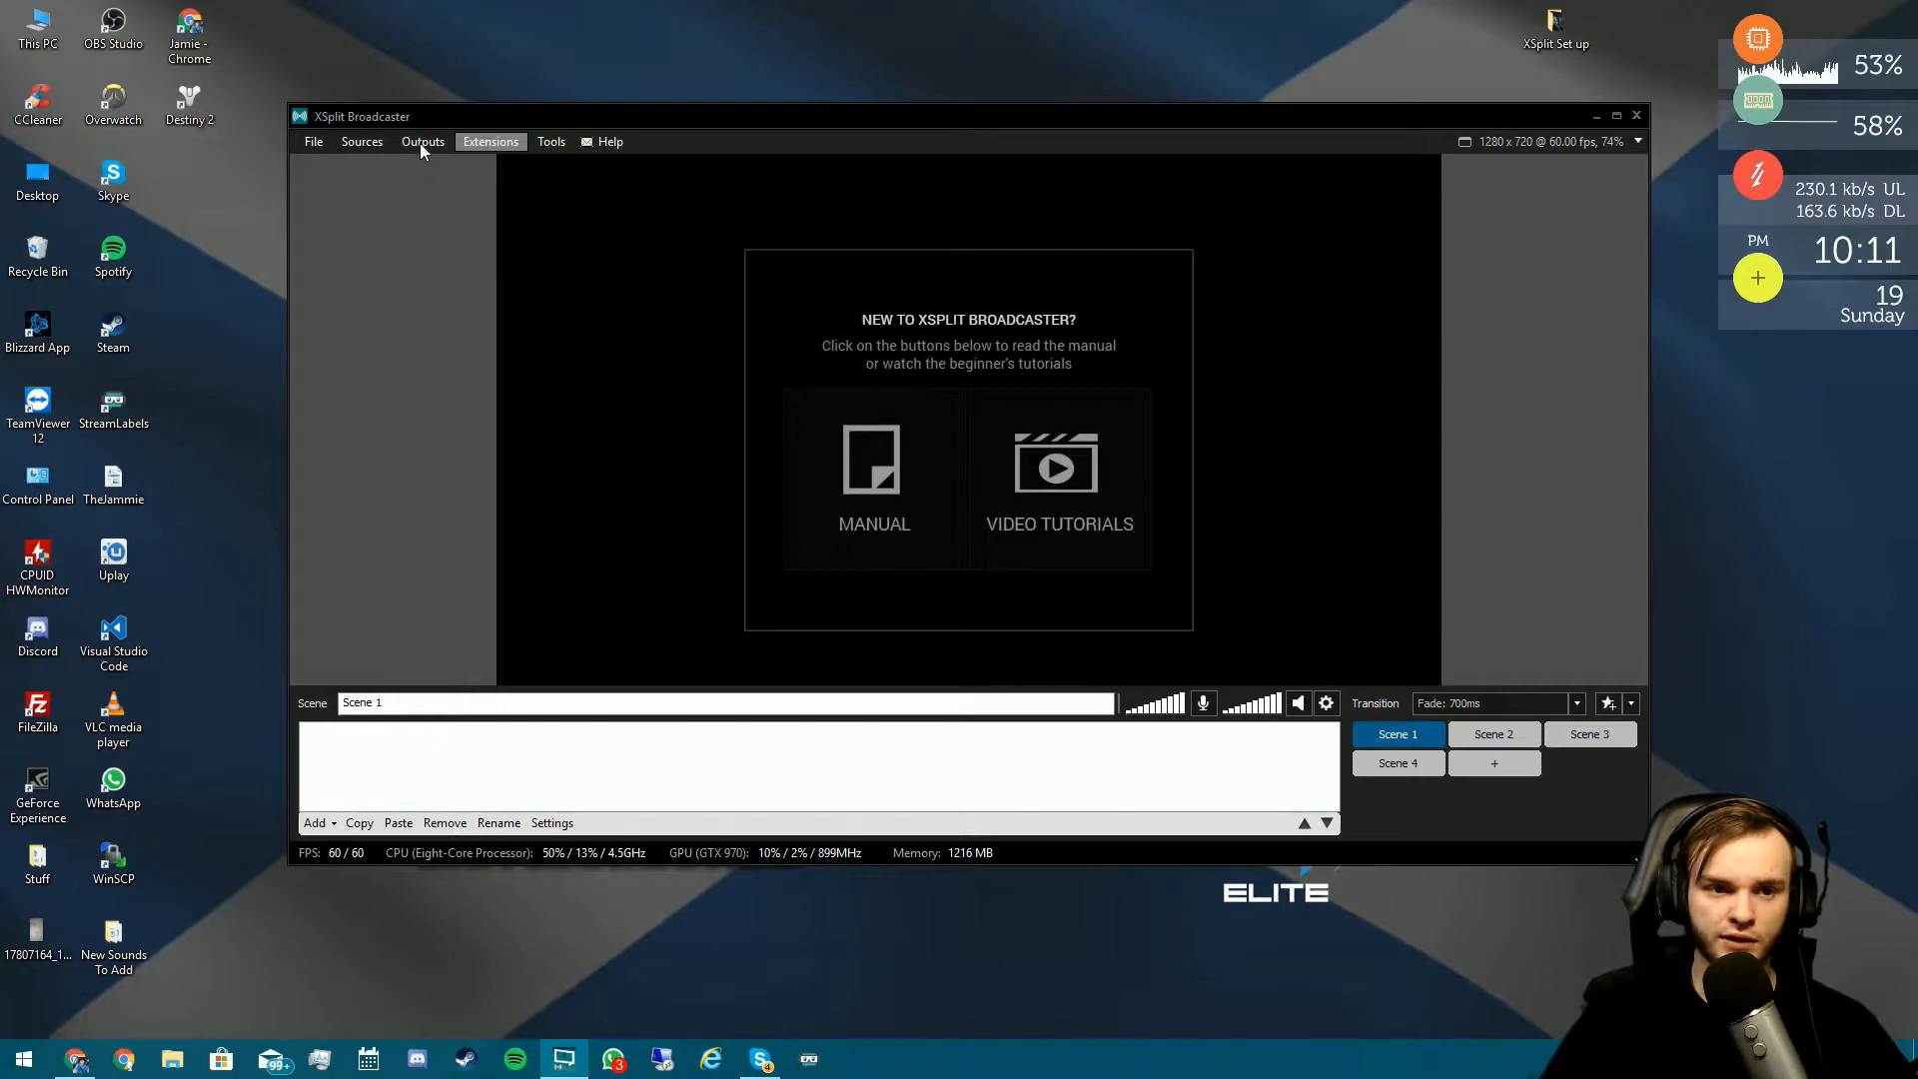
click(421, 143)
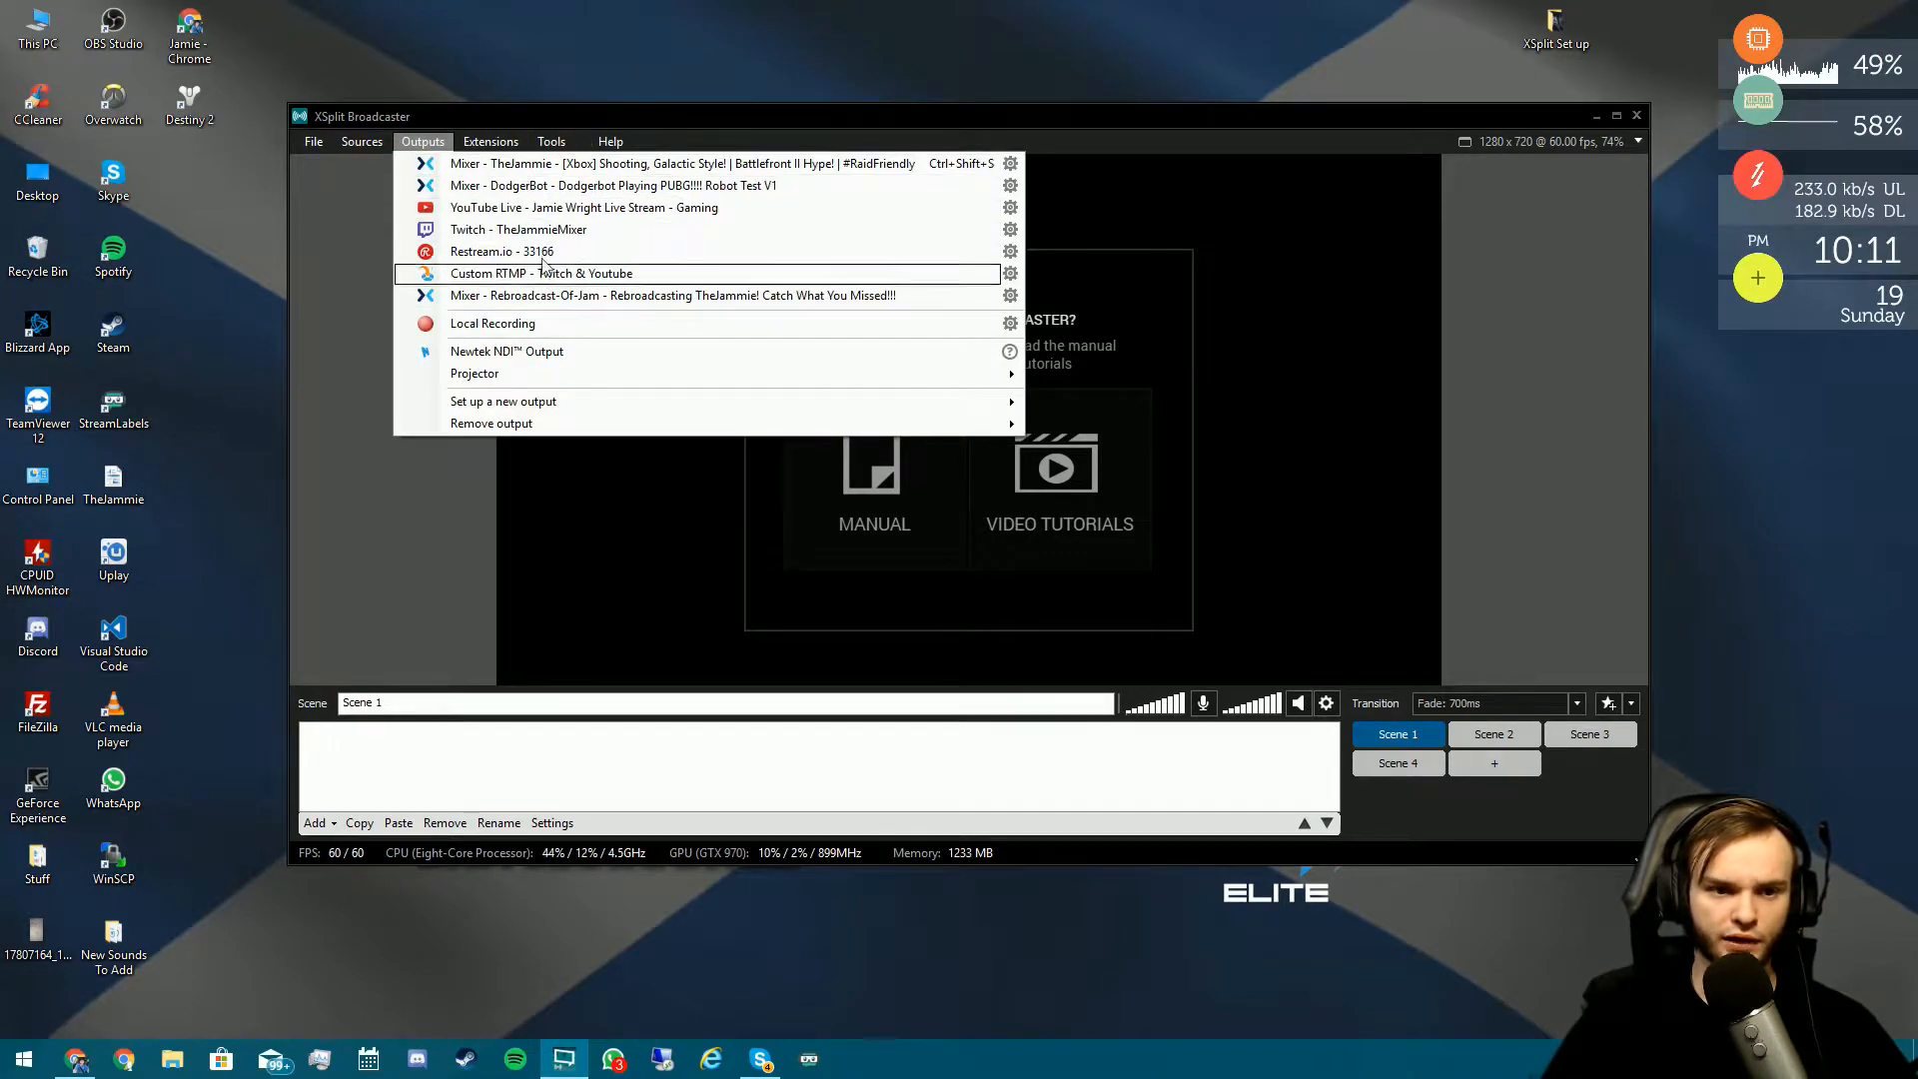
mouse_move(799, 402)
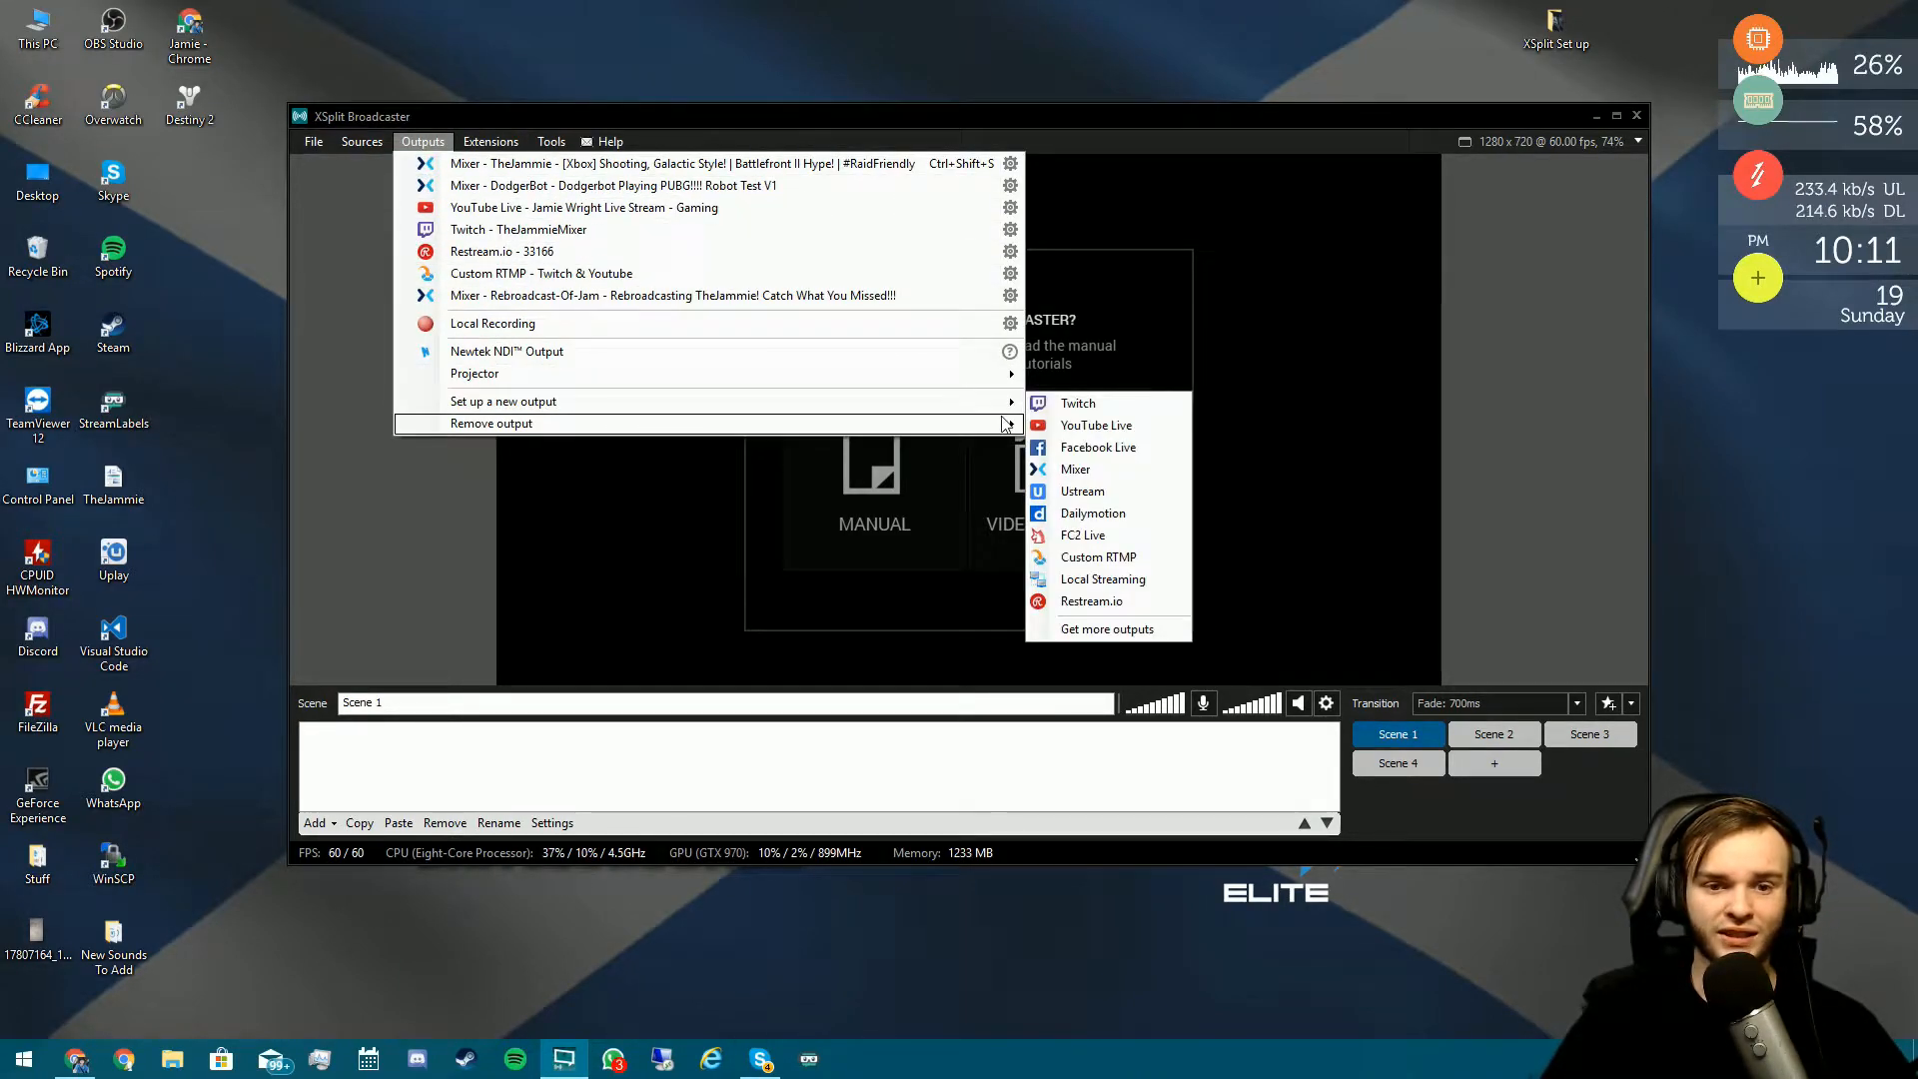
click(1129, 477)
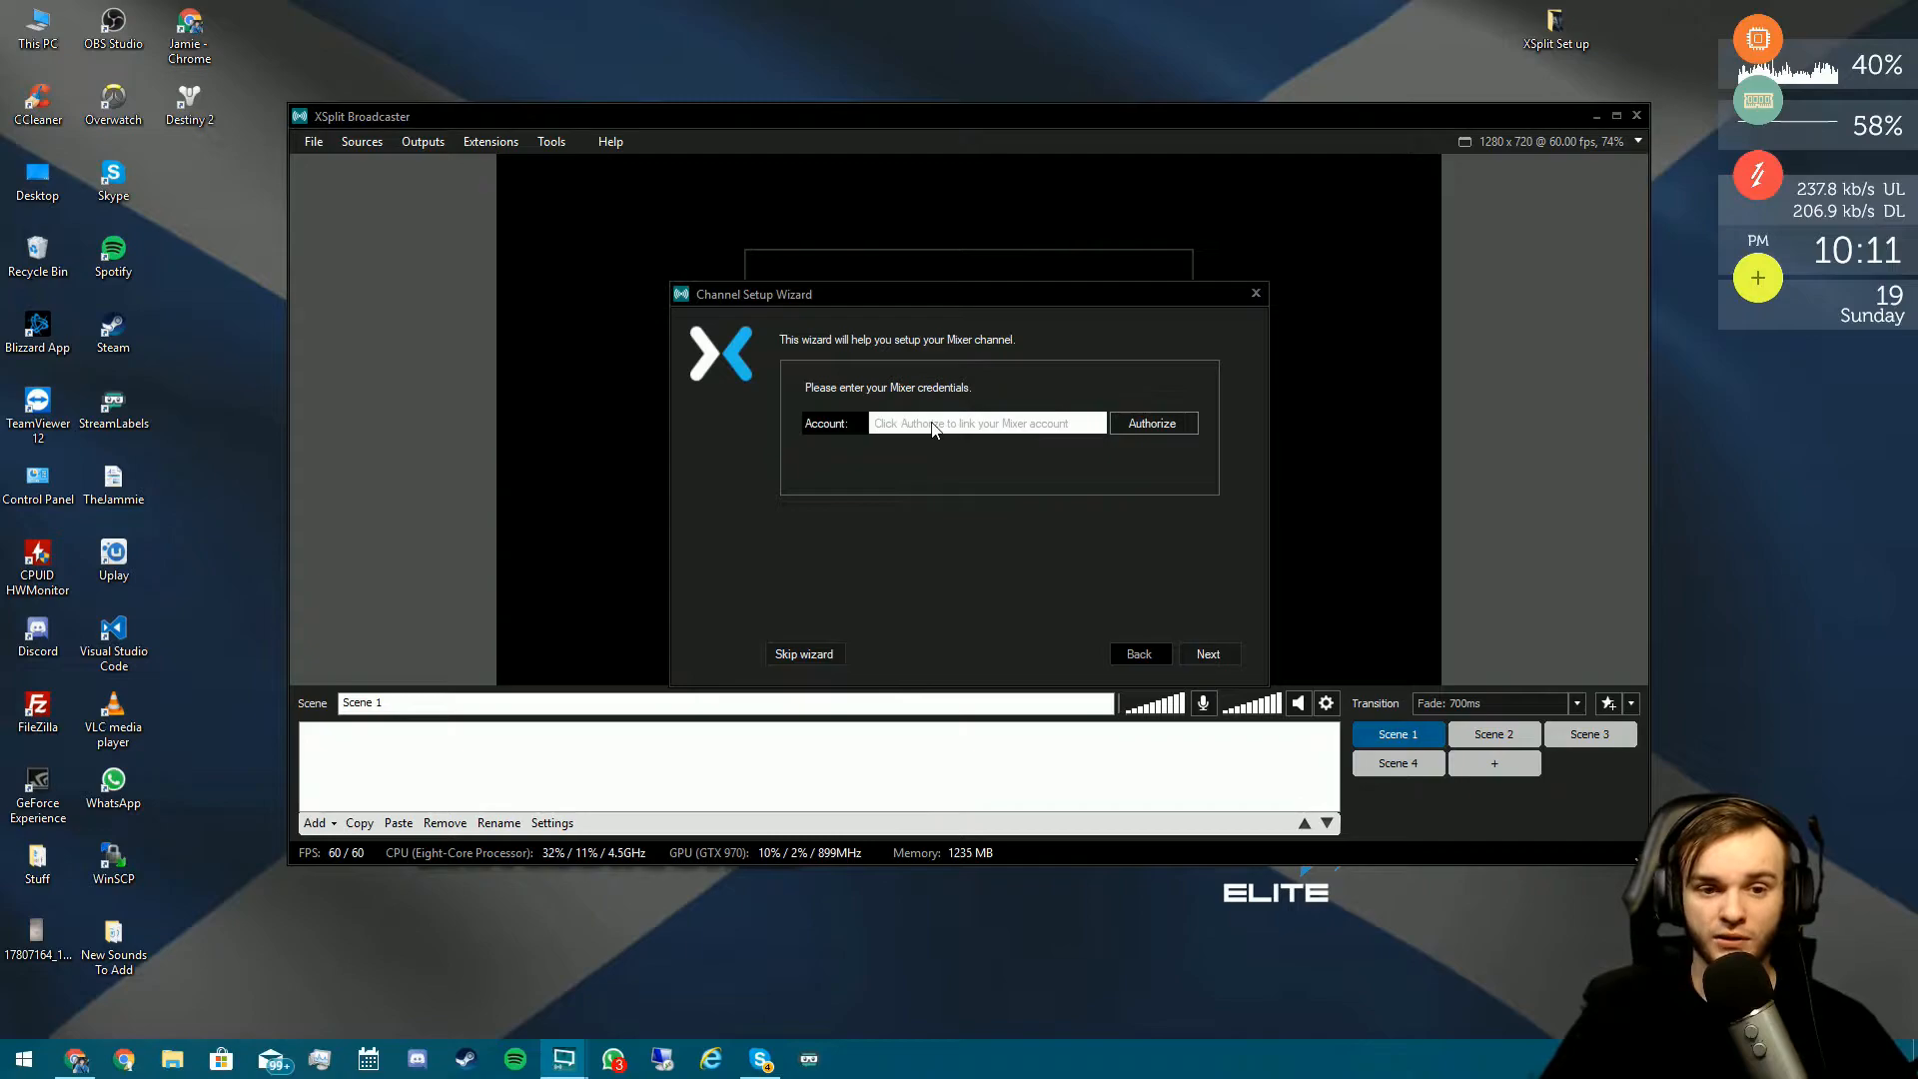
click(1163, 425)
drag(925, 109, 922, 180)
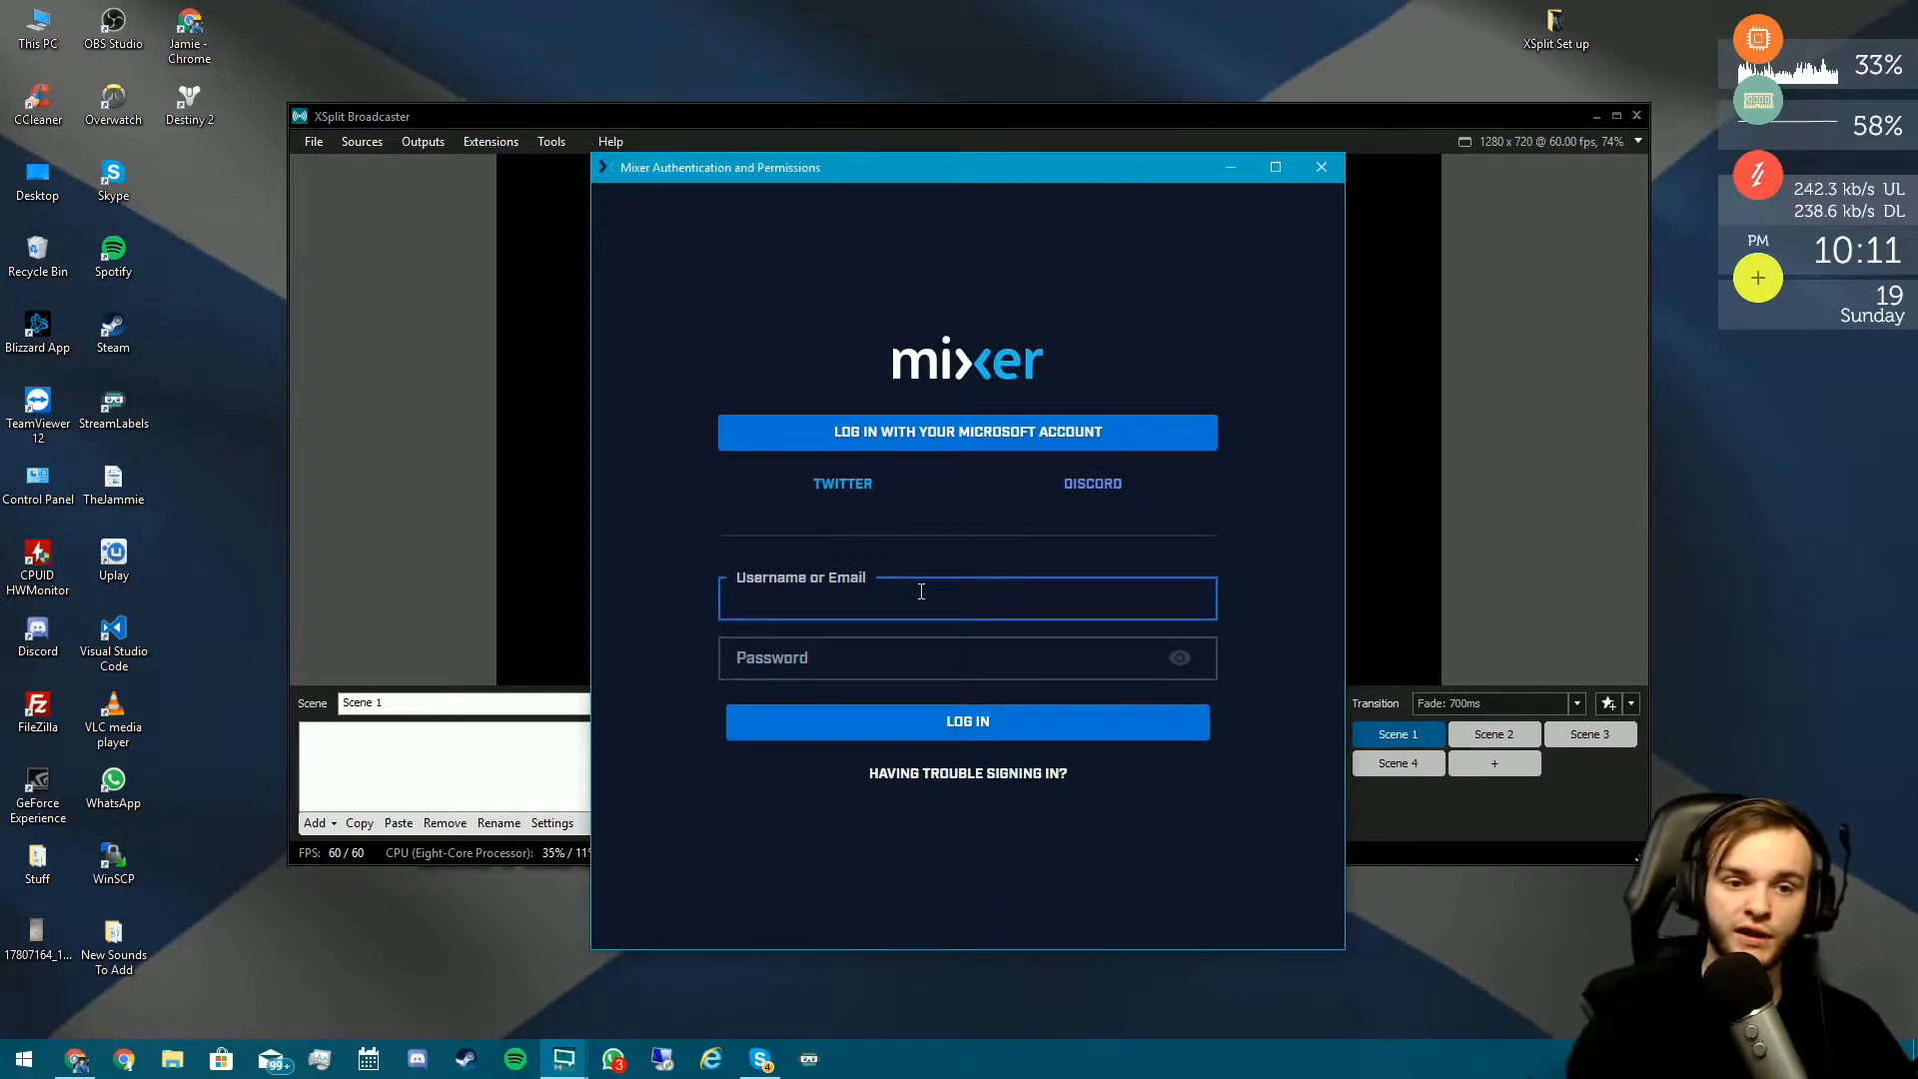
click(1321, 166)
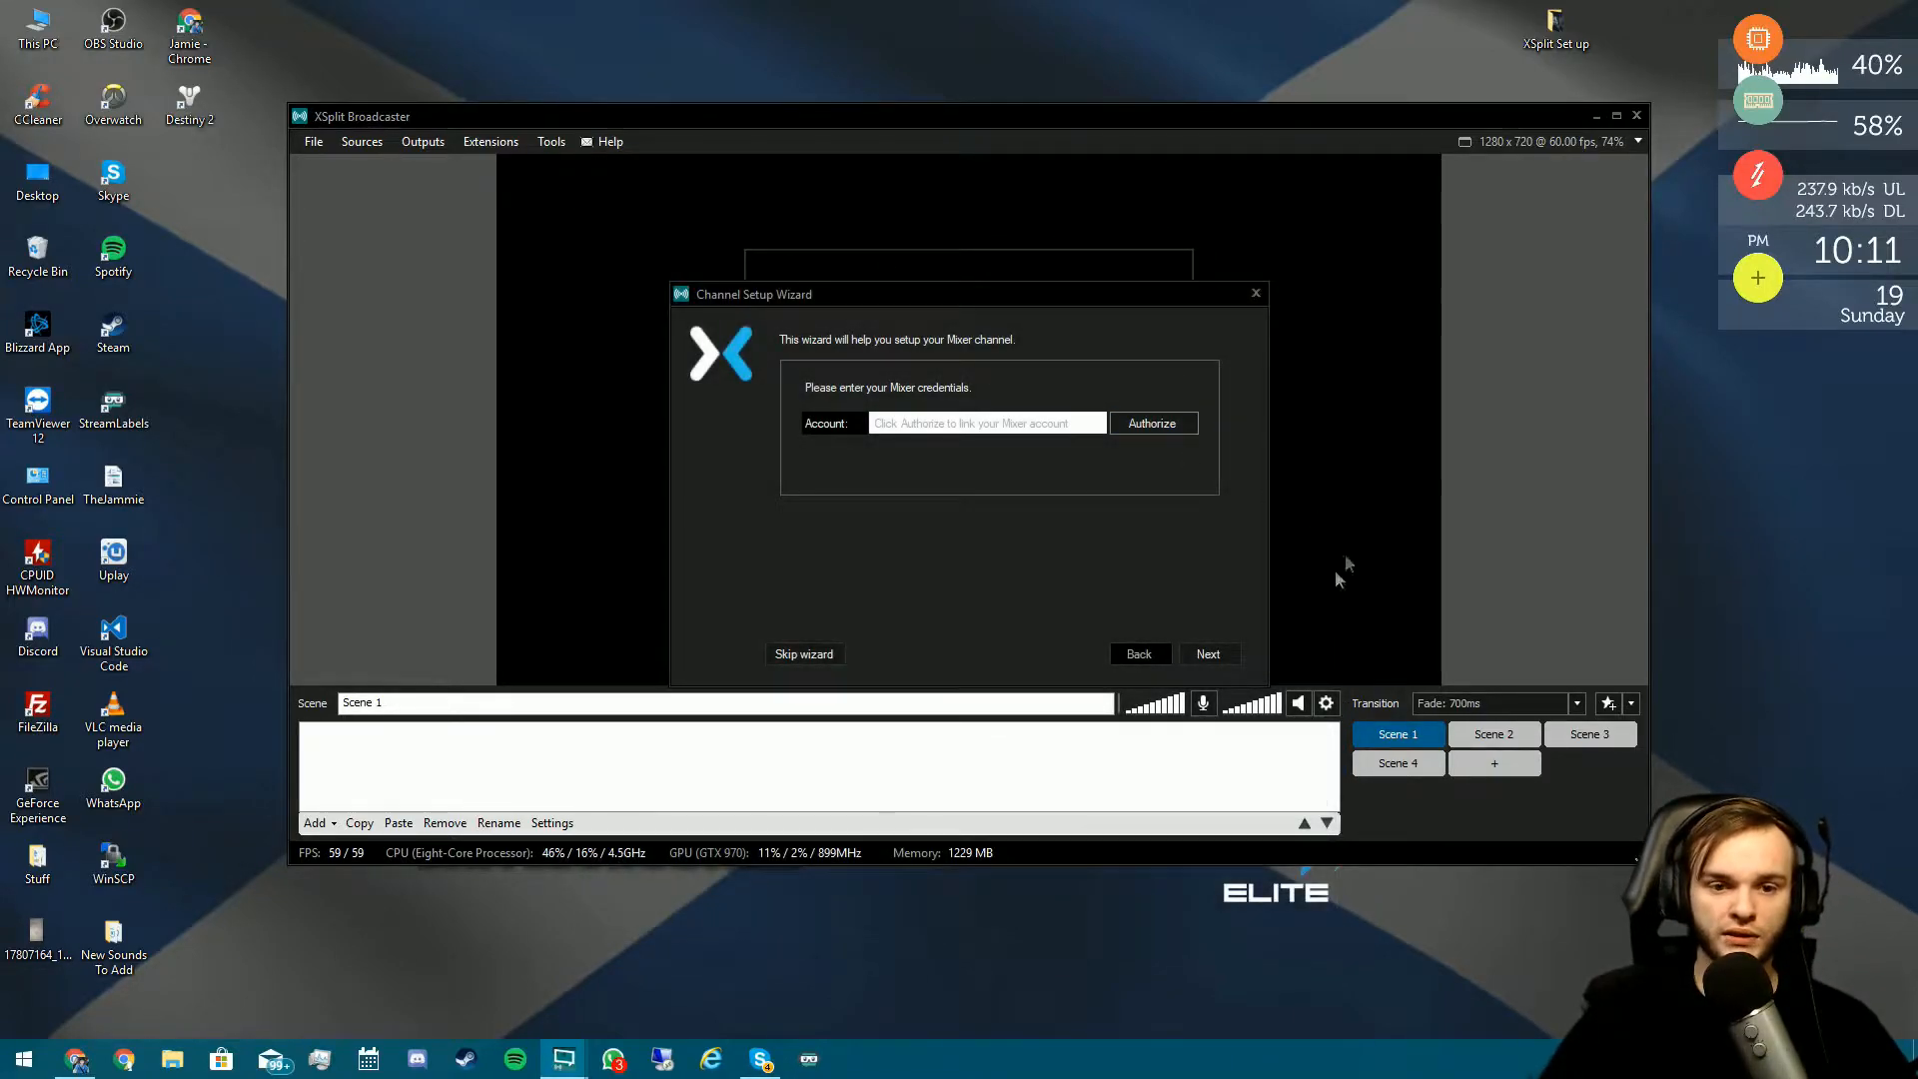
click(1257, 294)
click(423, 141)
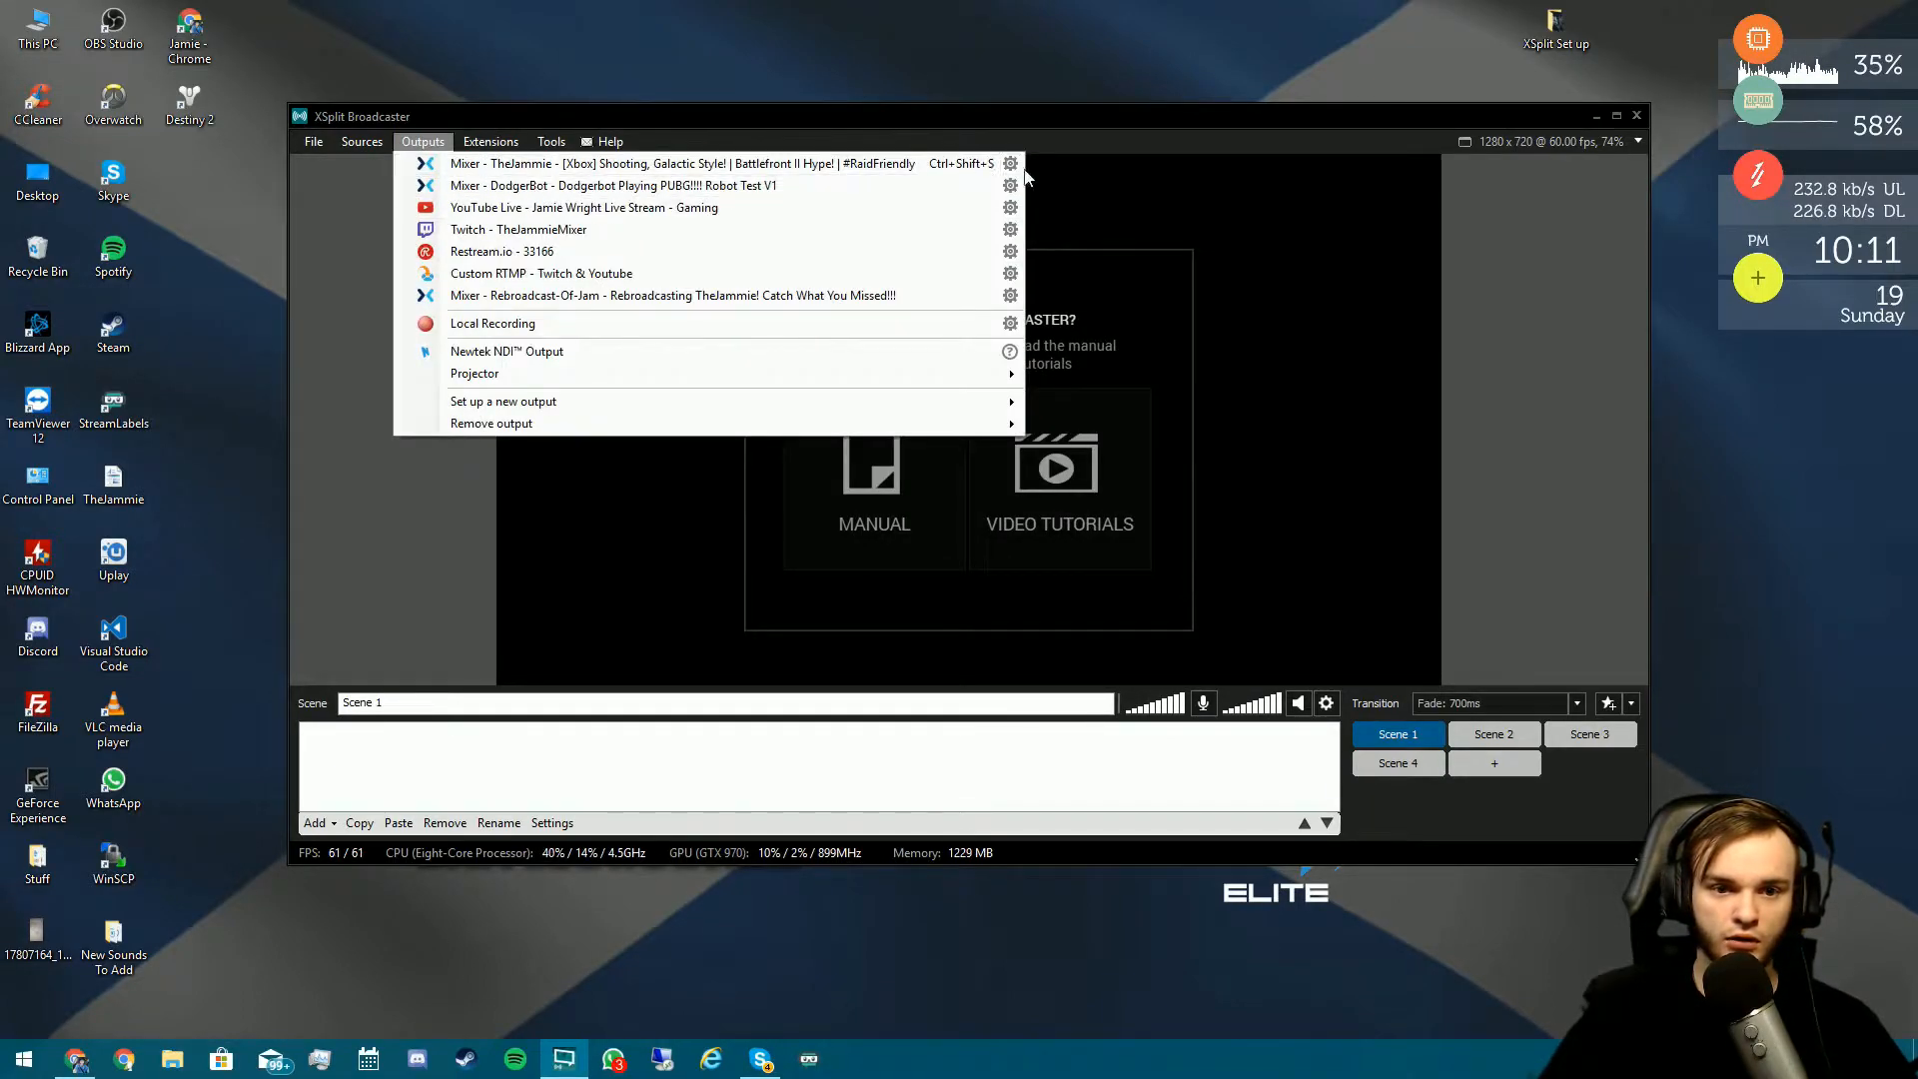
click(1011, 165)
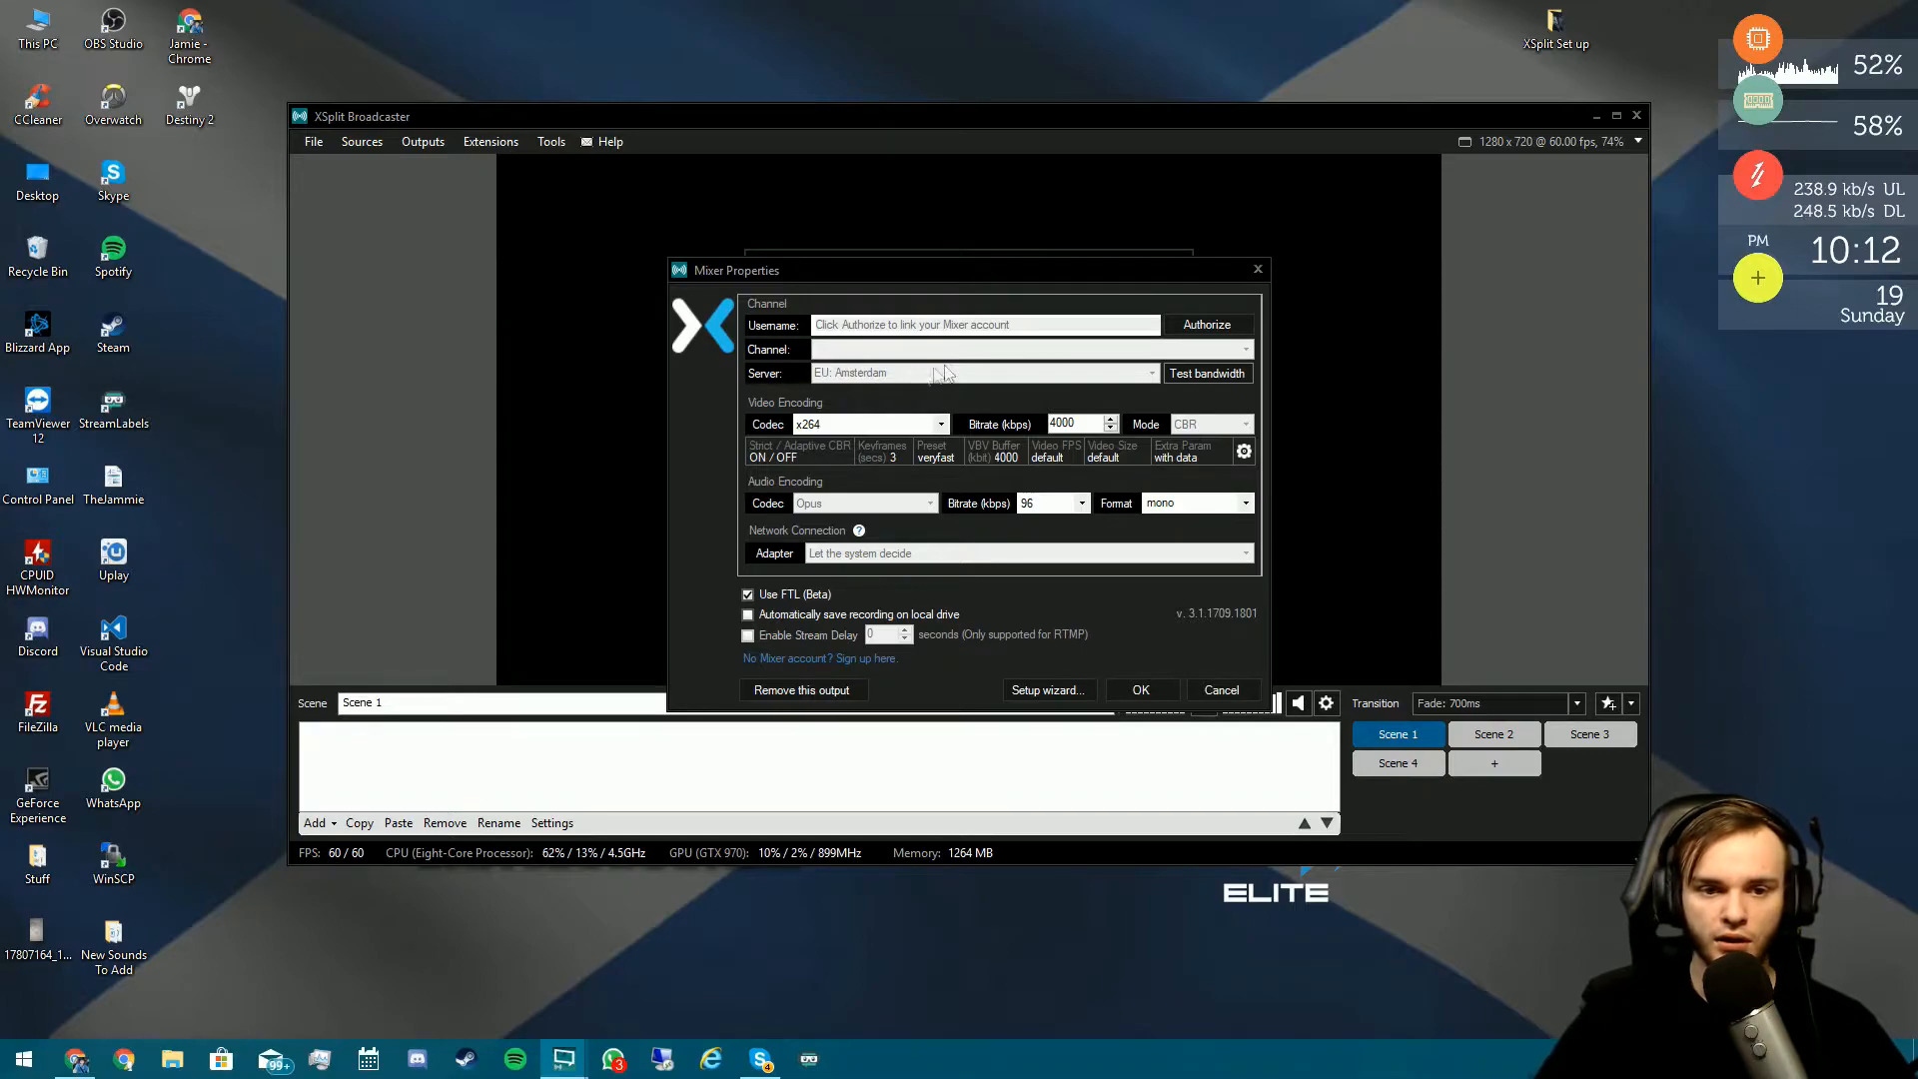
- Close the empty output settings and open the existing Mixer output's properties
click(1258, 270)
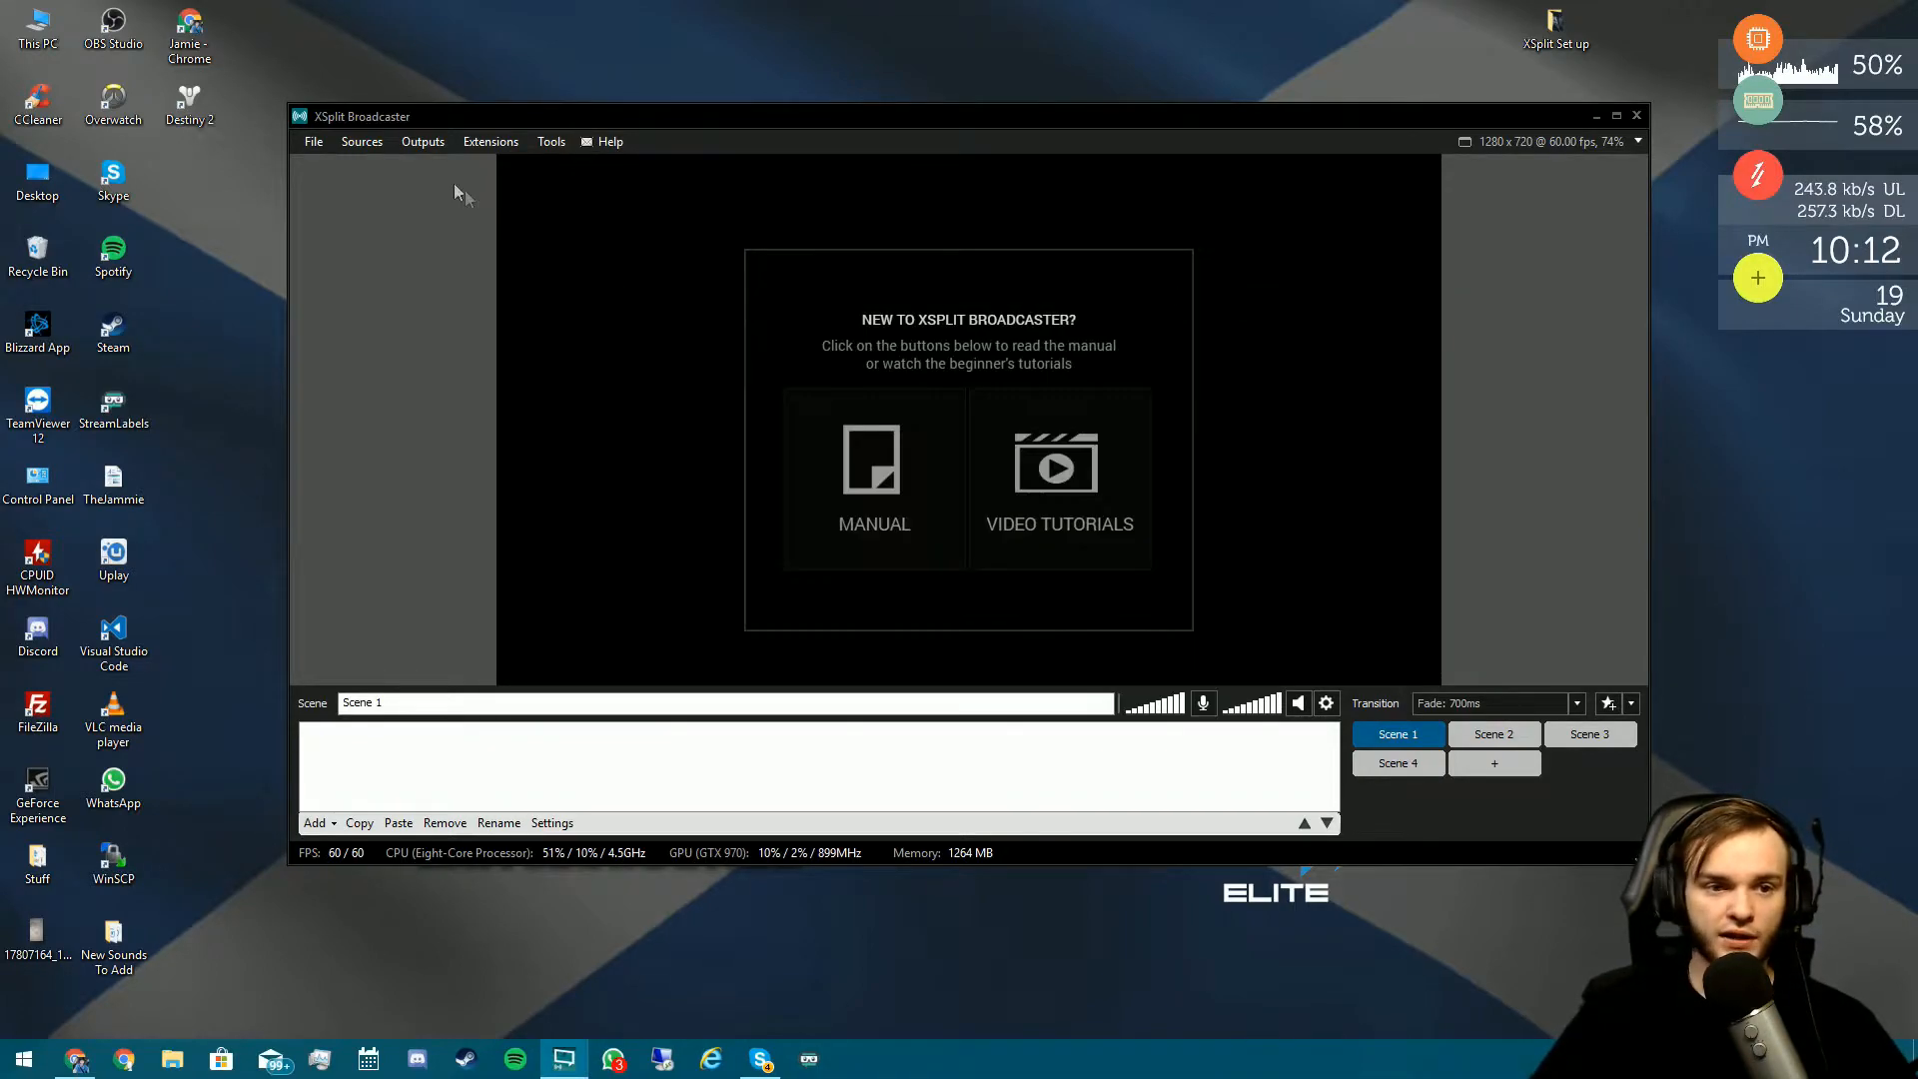
click(419, 144)
click(1010, 185)
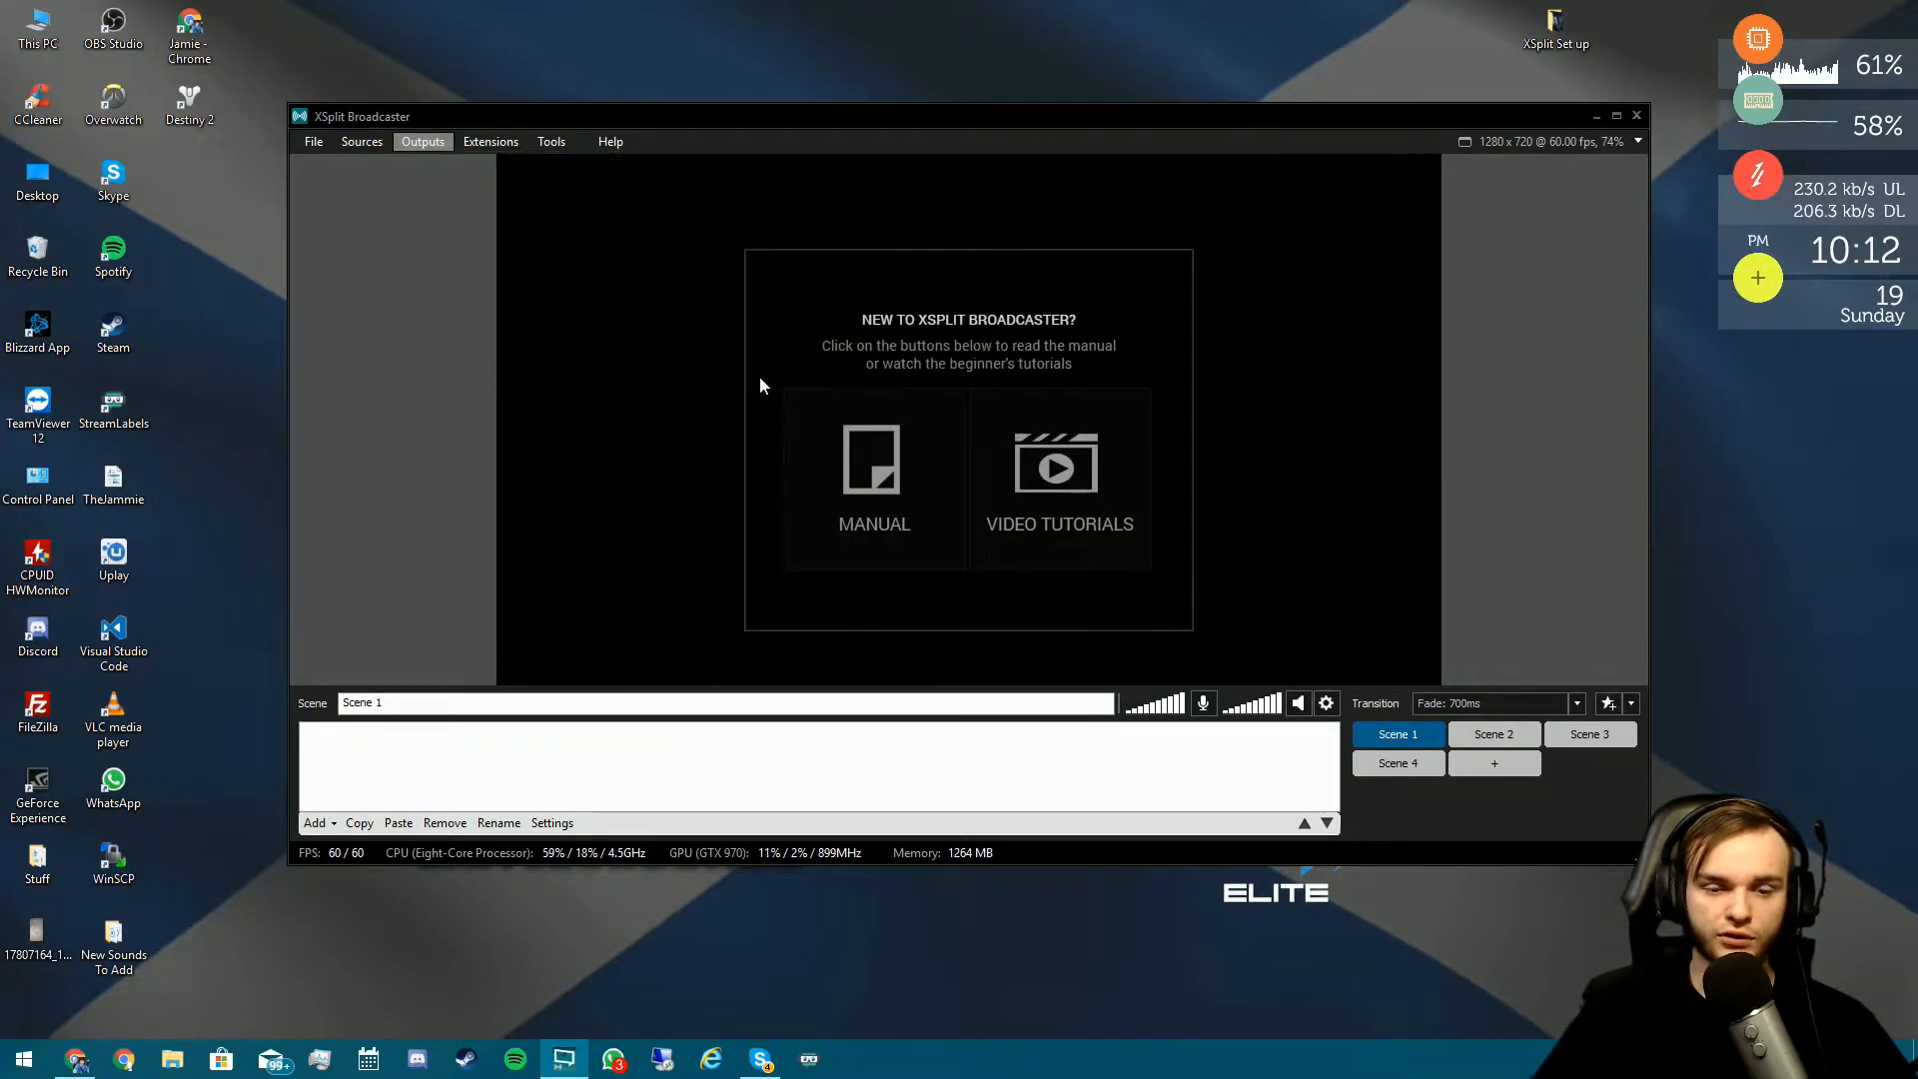
drag(967, 264, 991, 219)
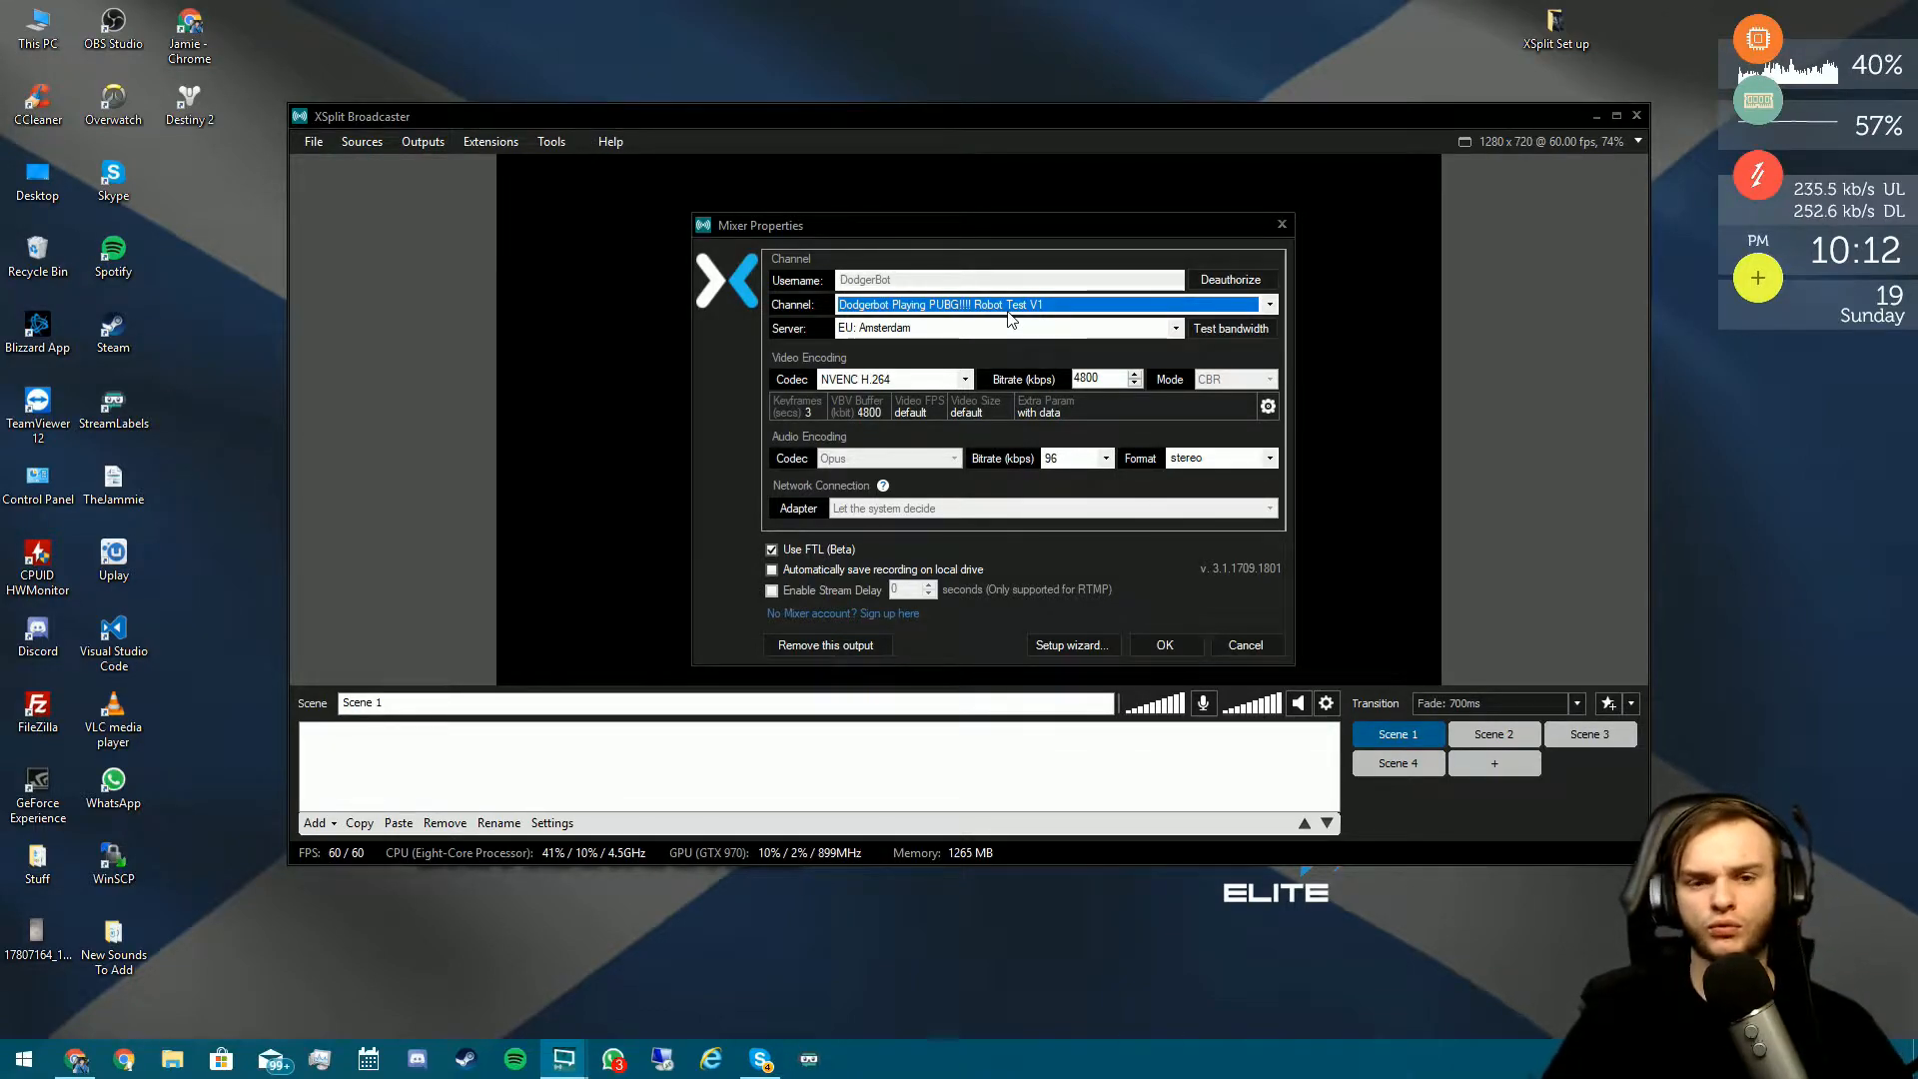
- Try the x264 video codec, then set it back to NVENC H.264
click(926, 378)
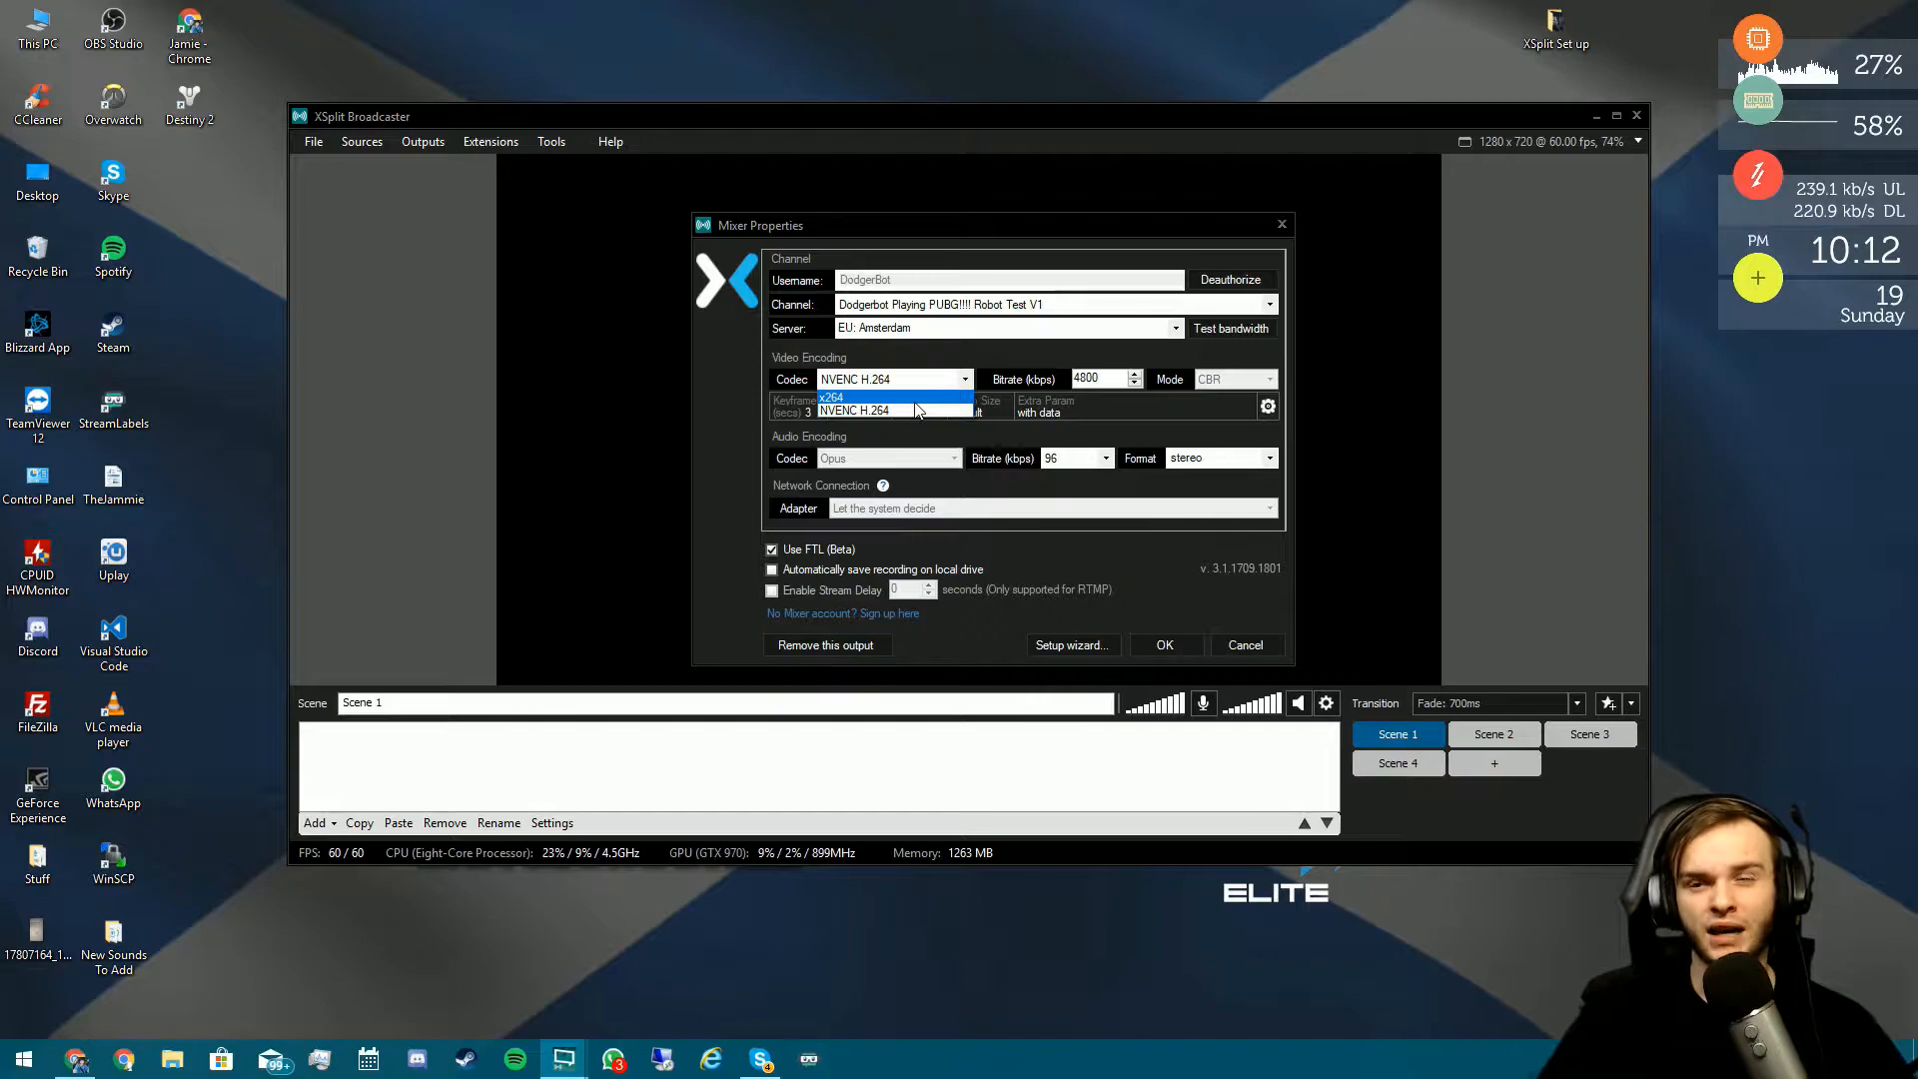
click(916, 399)
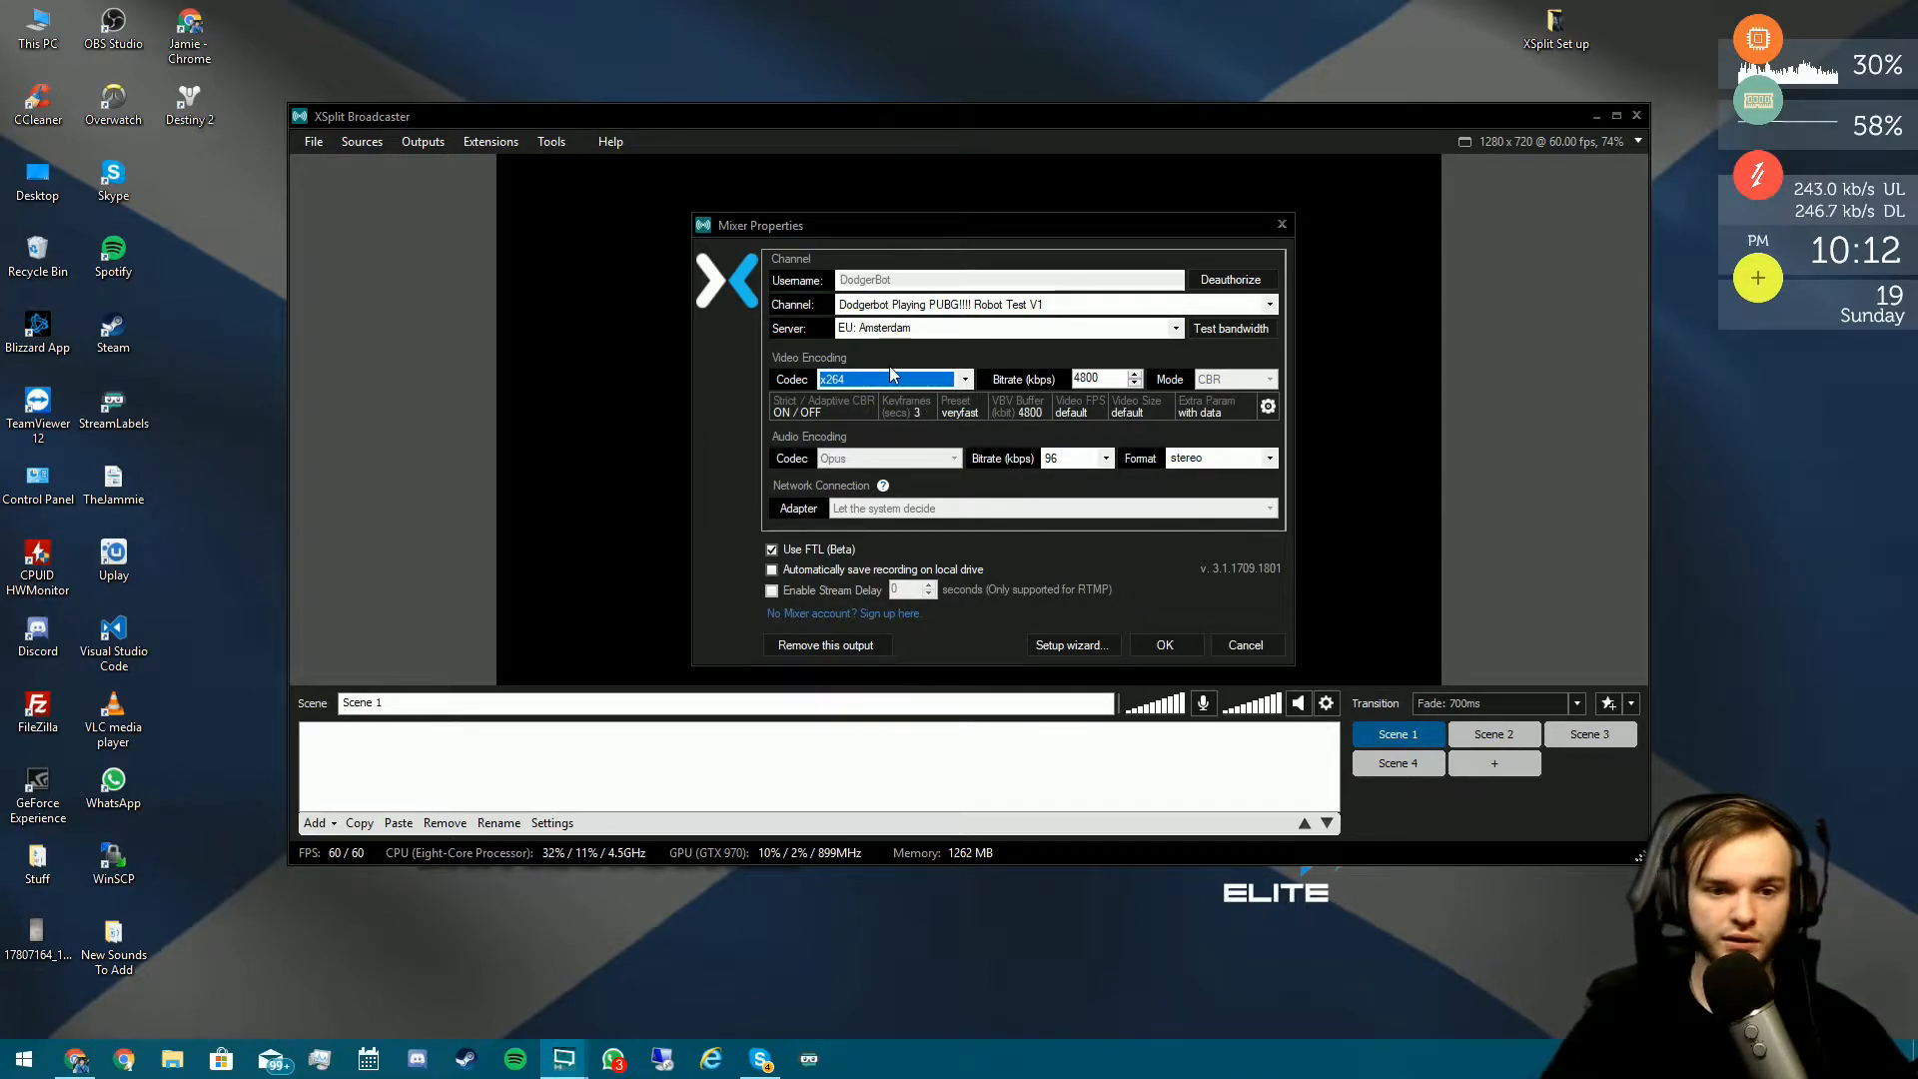
click(924, 380)
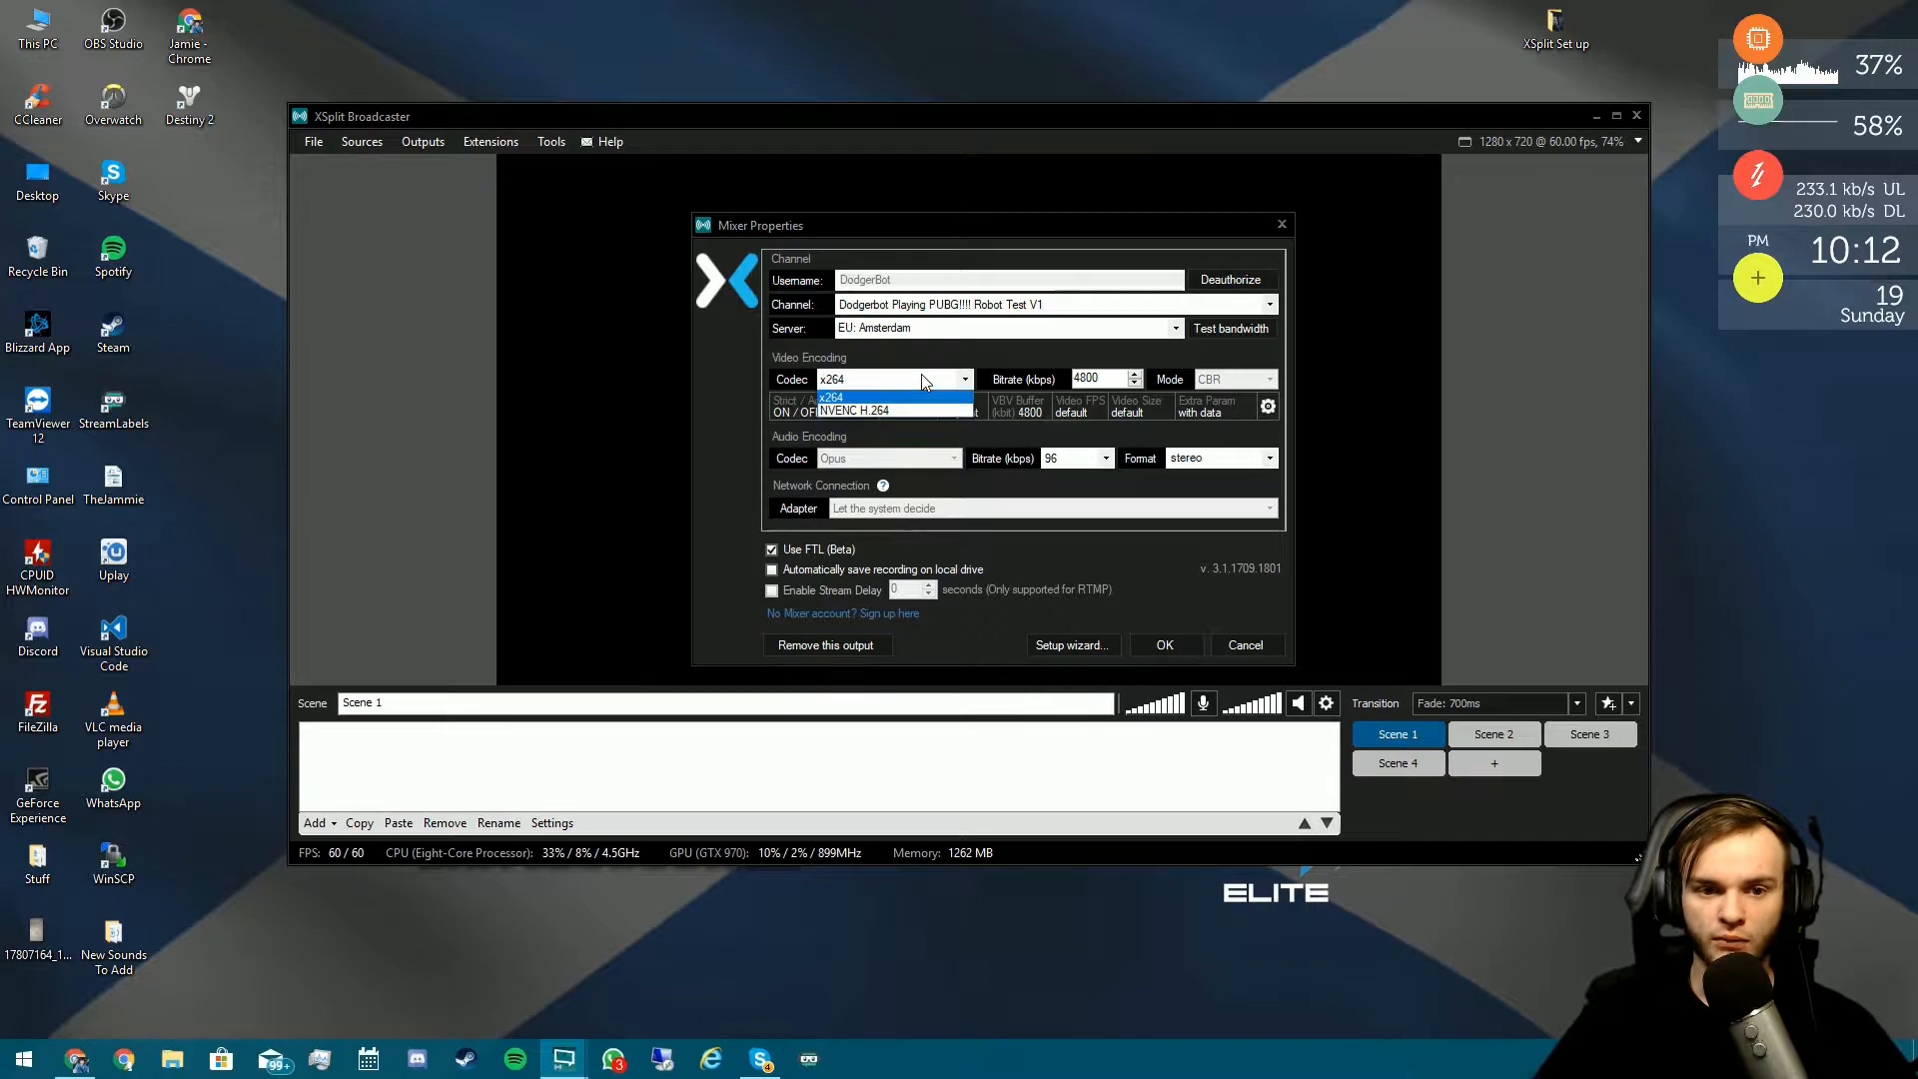
click(883, 408)
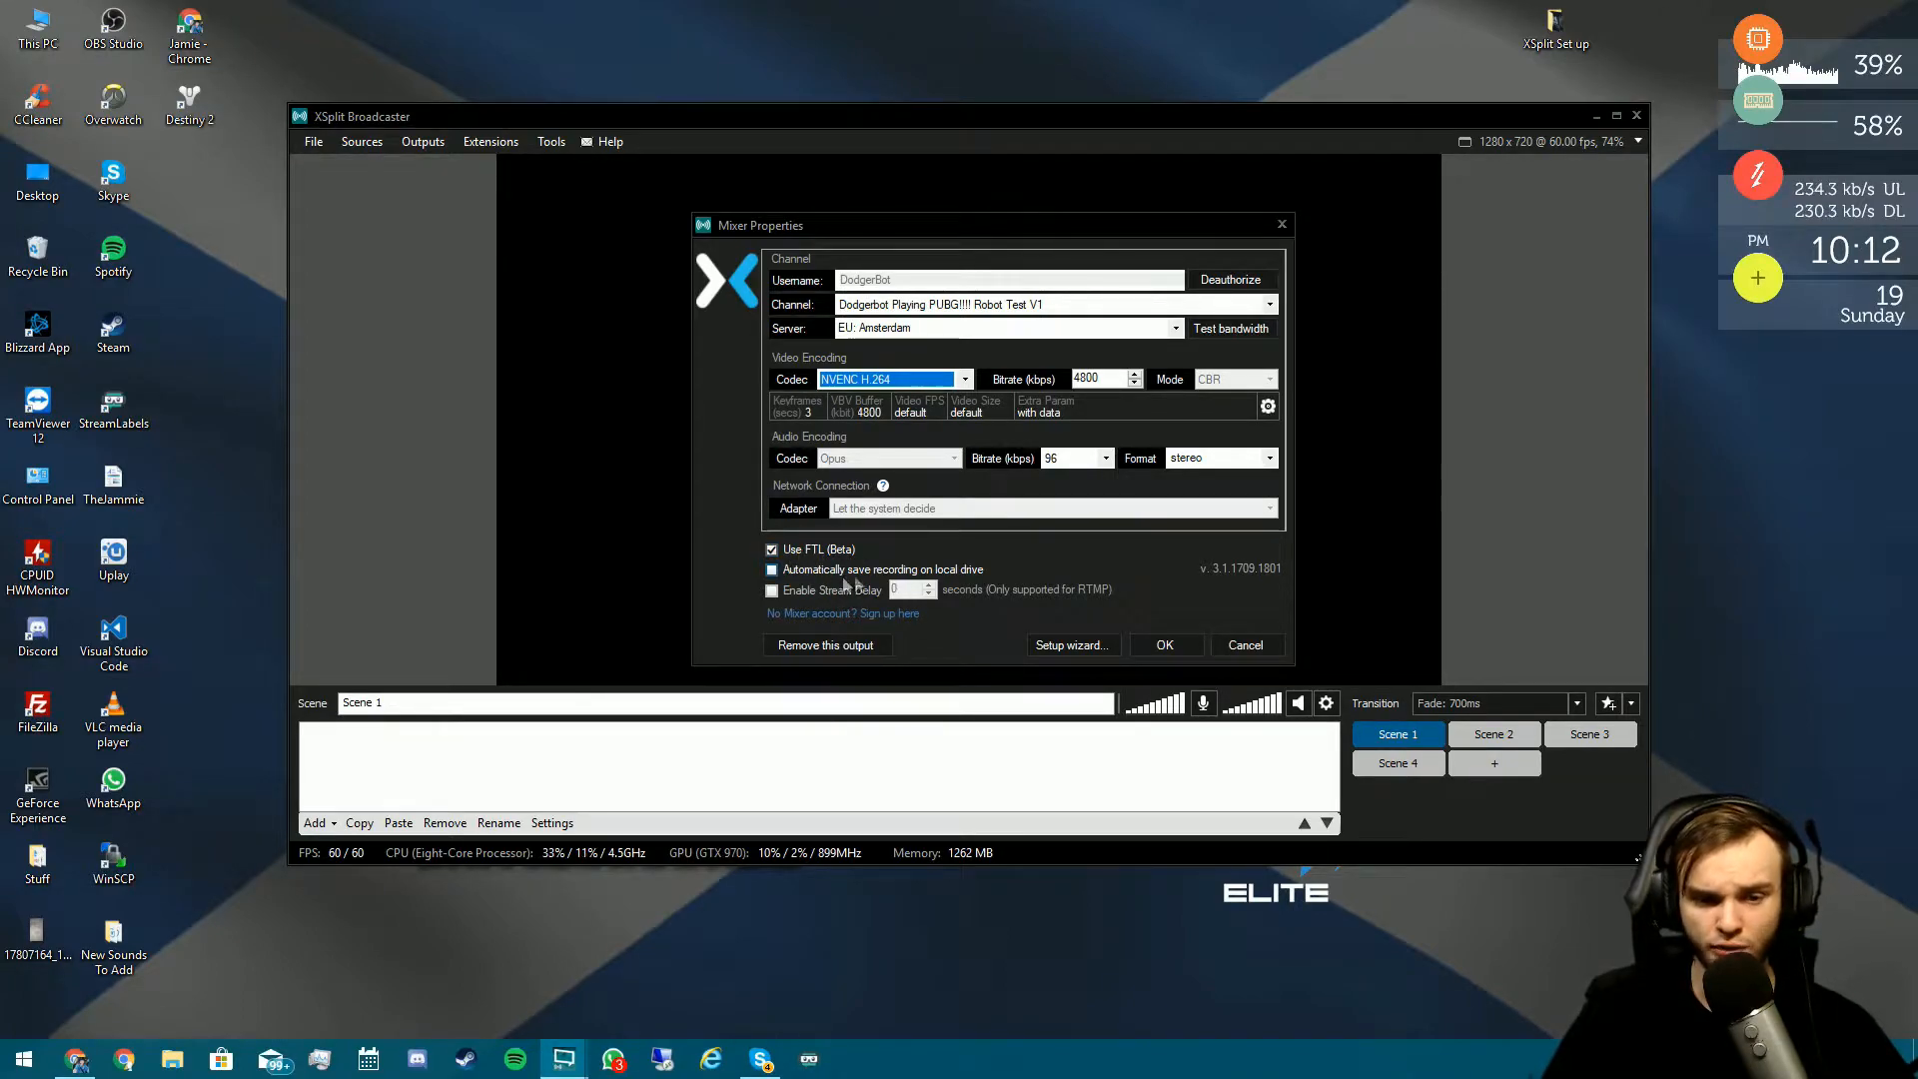
- Set the Mixer output's server to EU: Paris and its video bitrate to 3500 kbps
mouse_move(840, 576)
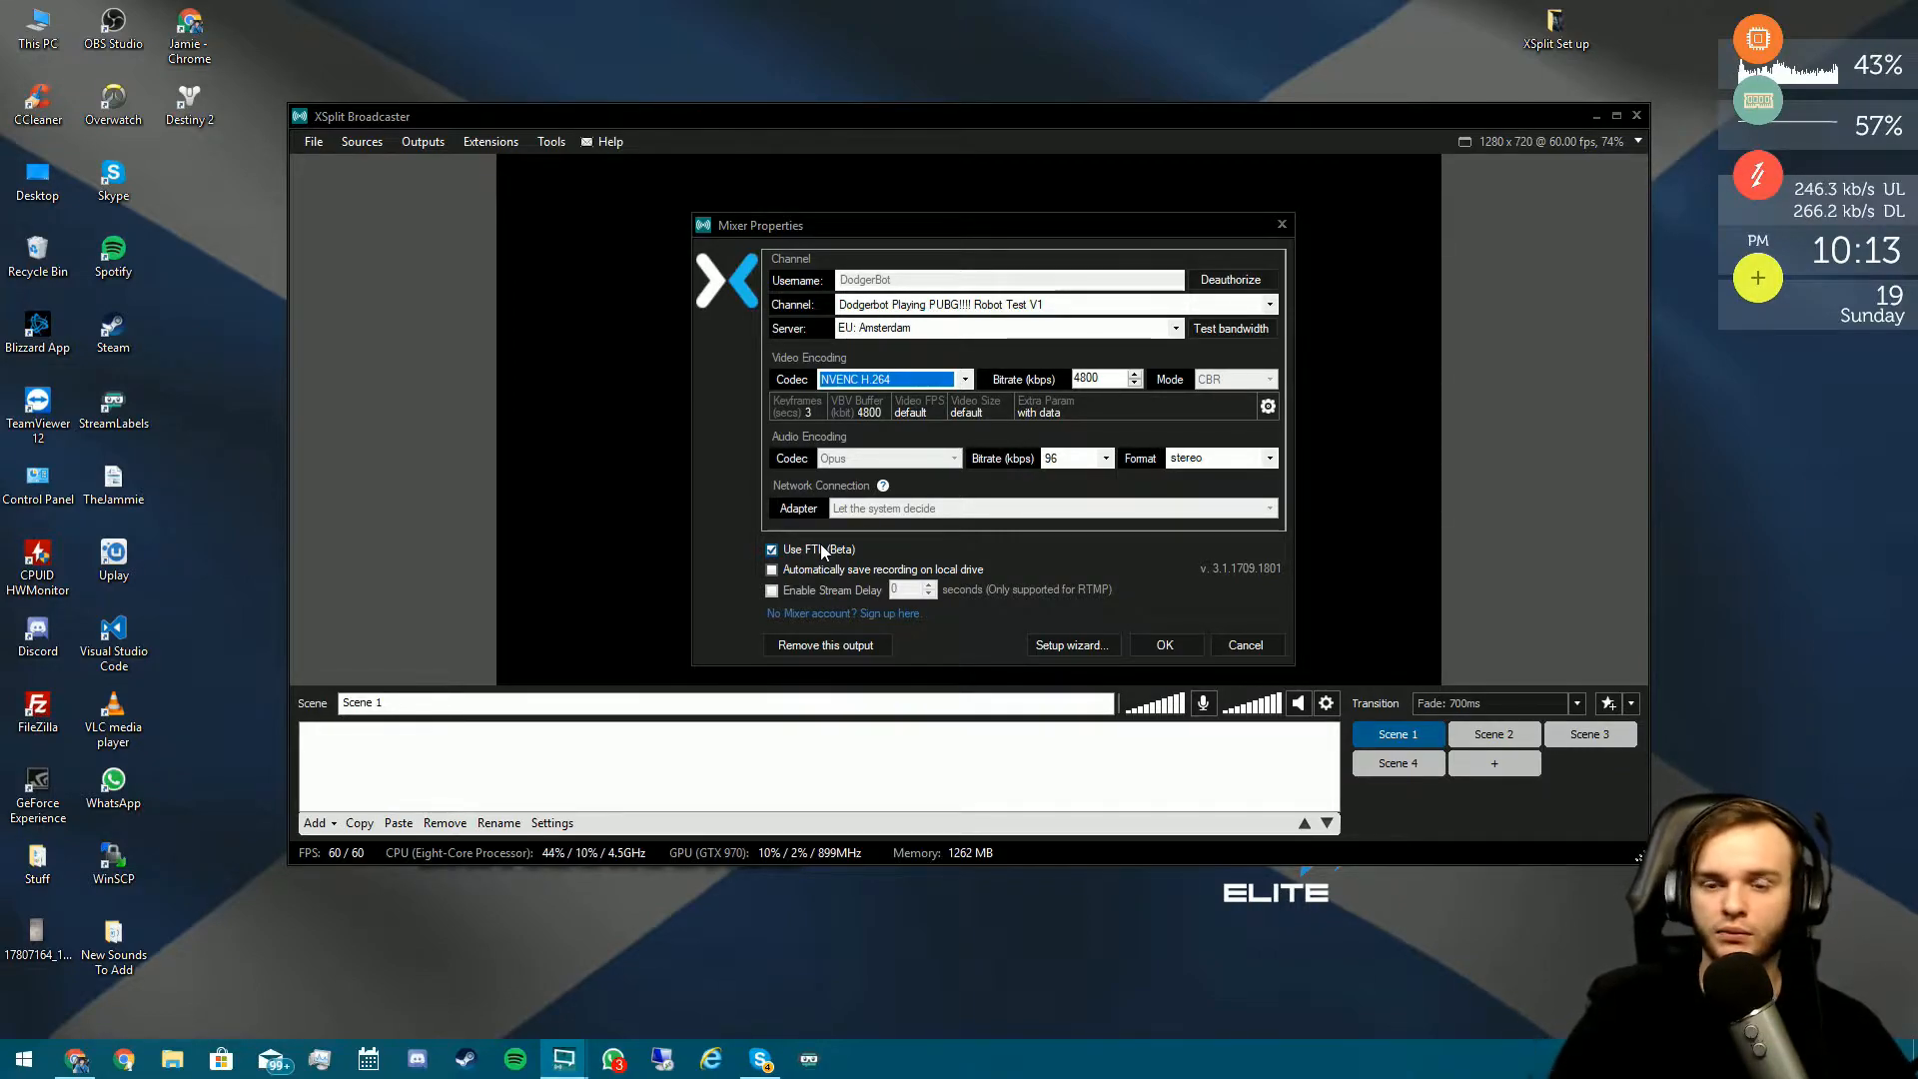
click(1169, 327)
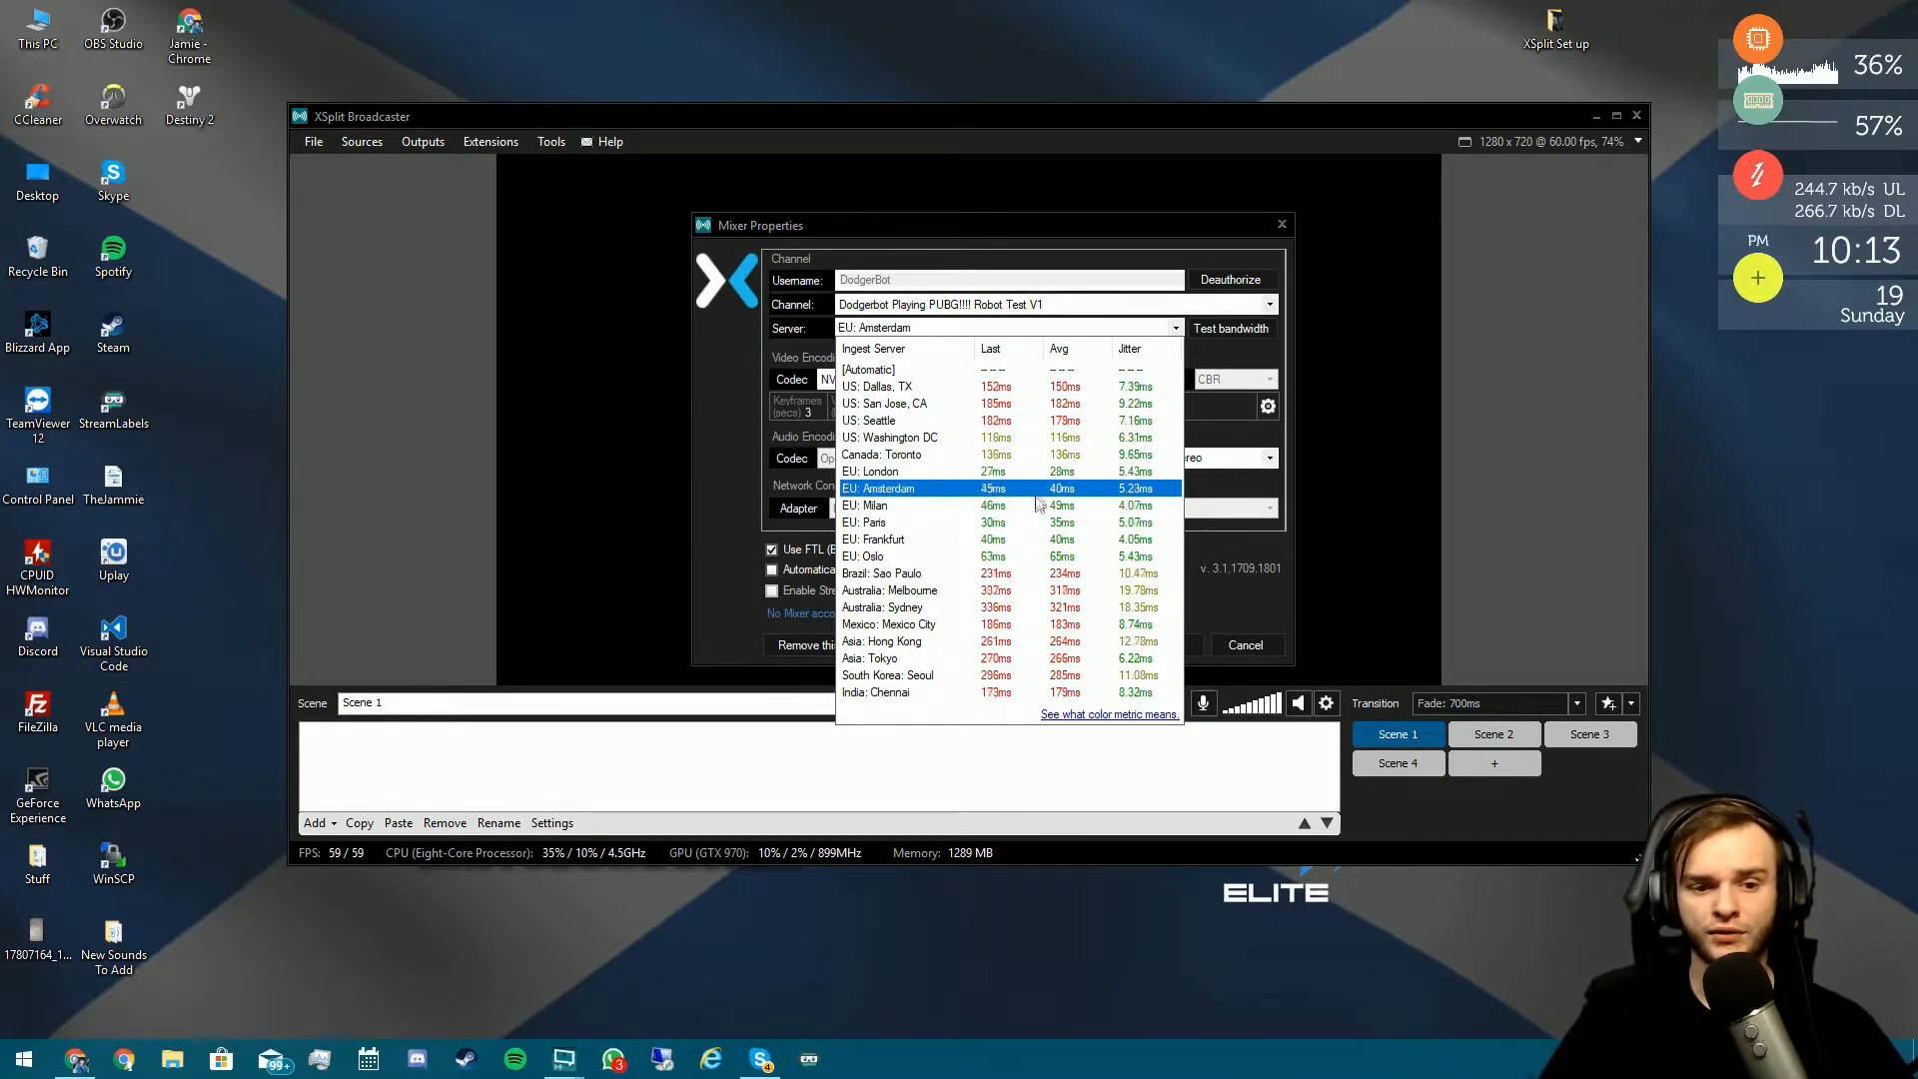
click(1034, 522)
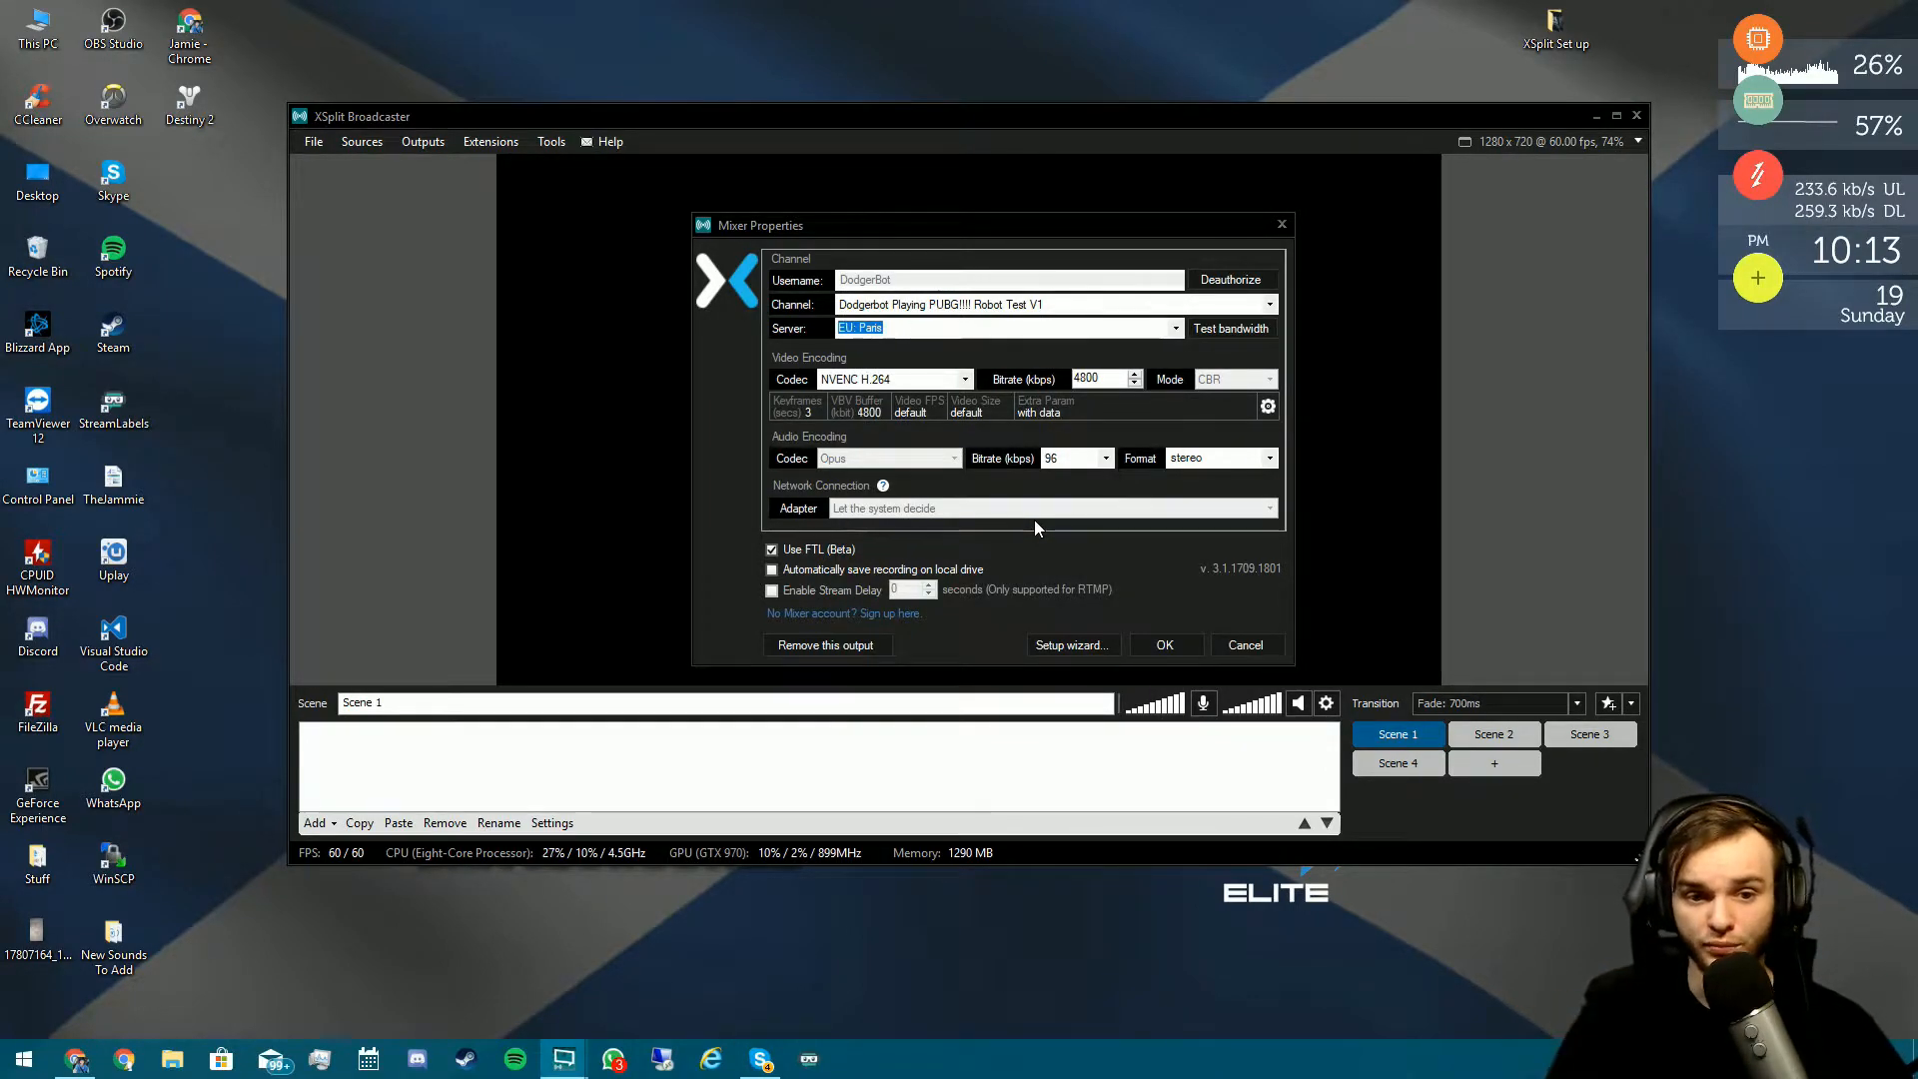
drag(1114, 379, 806, 410)
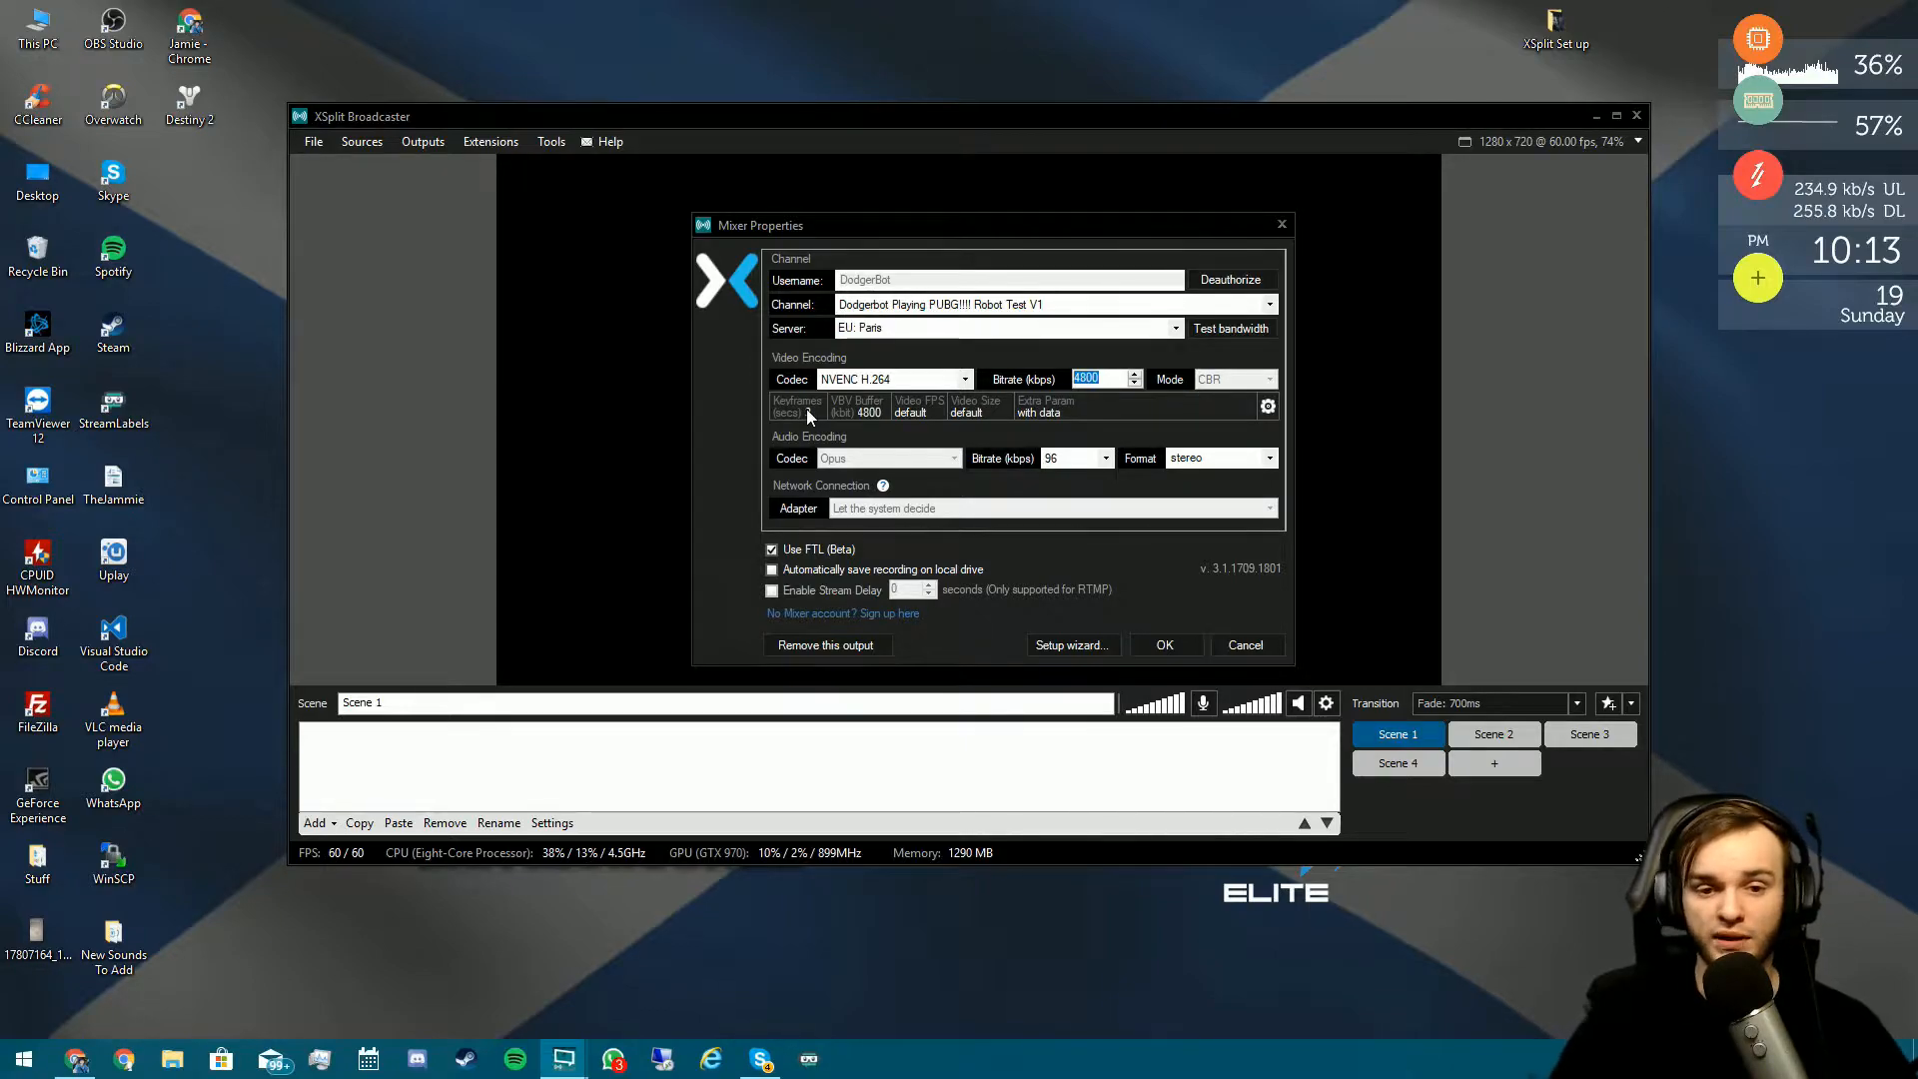
text(3500)
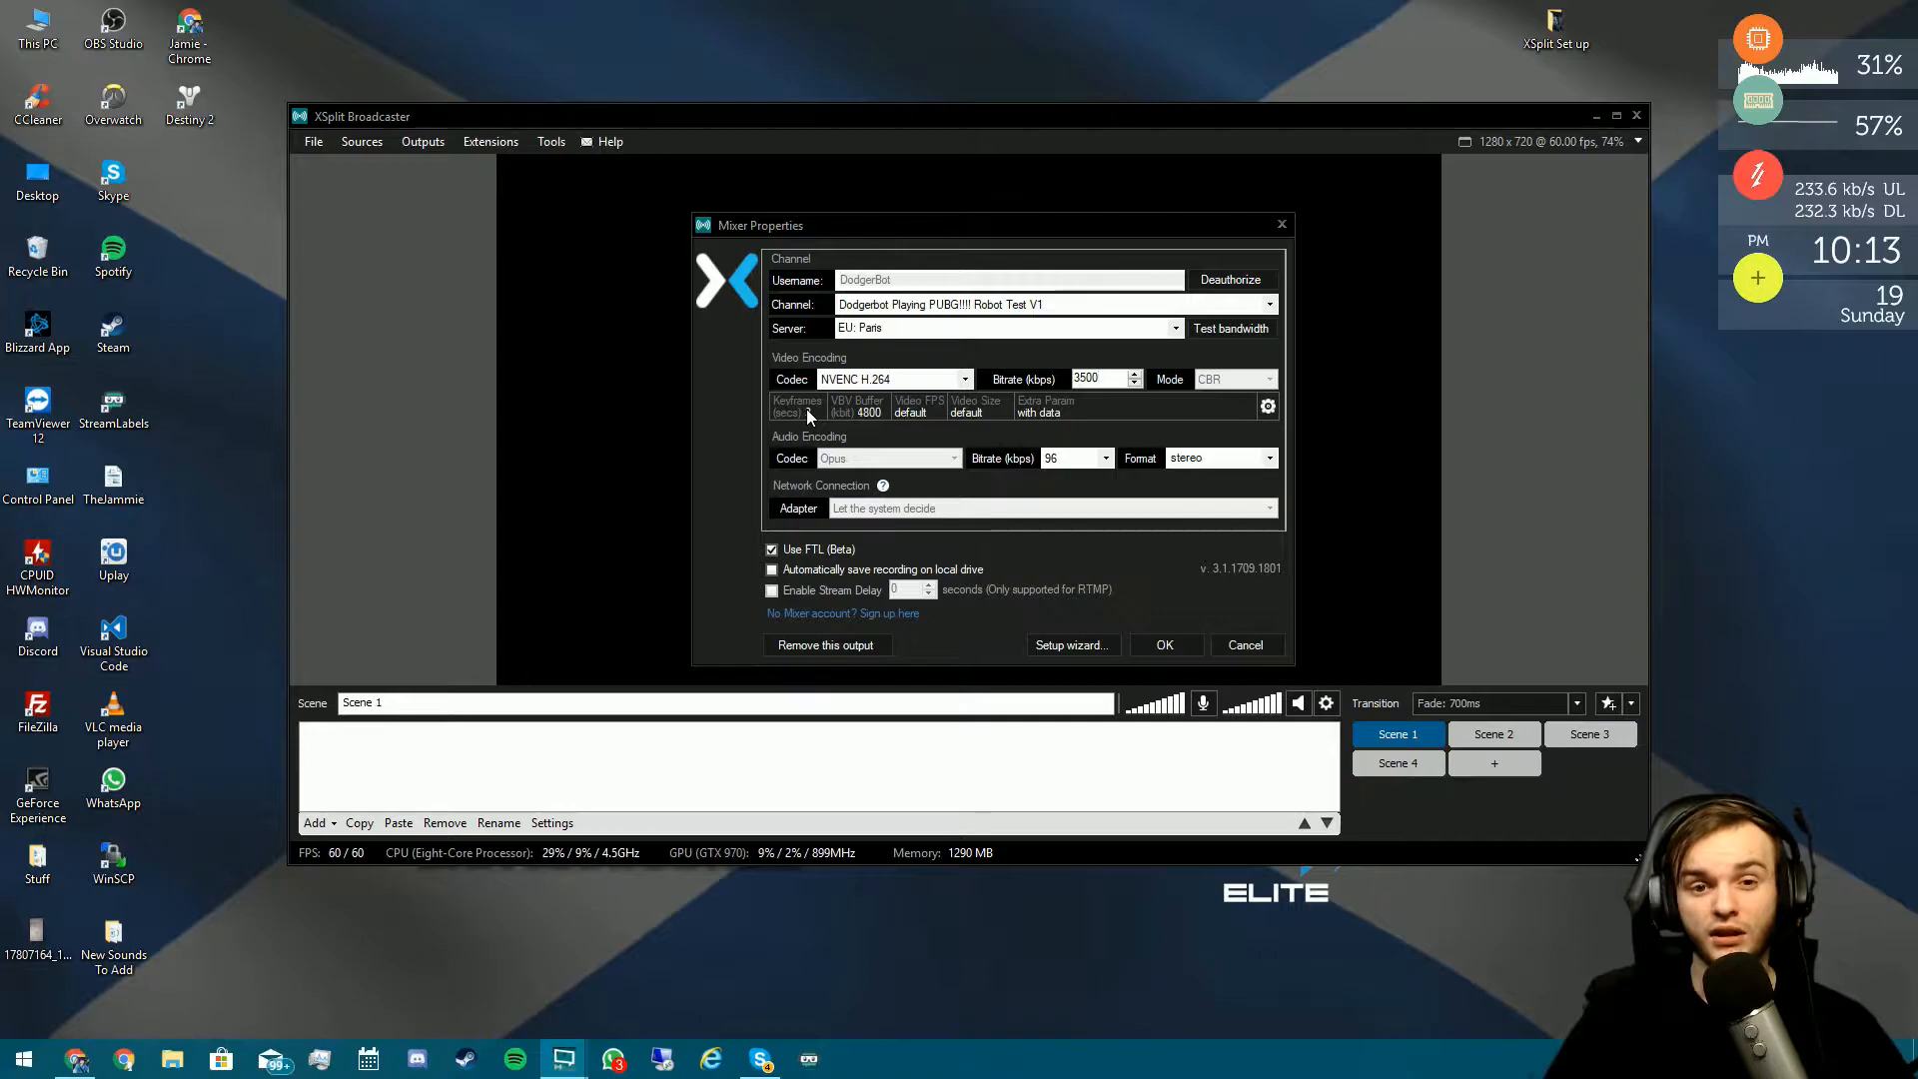
- Open speedtest.net in a new Chrome tab
click(75, 1059)
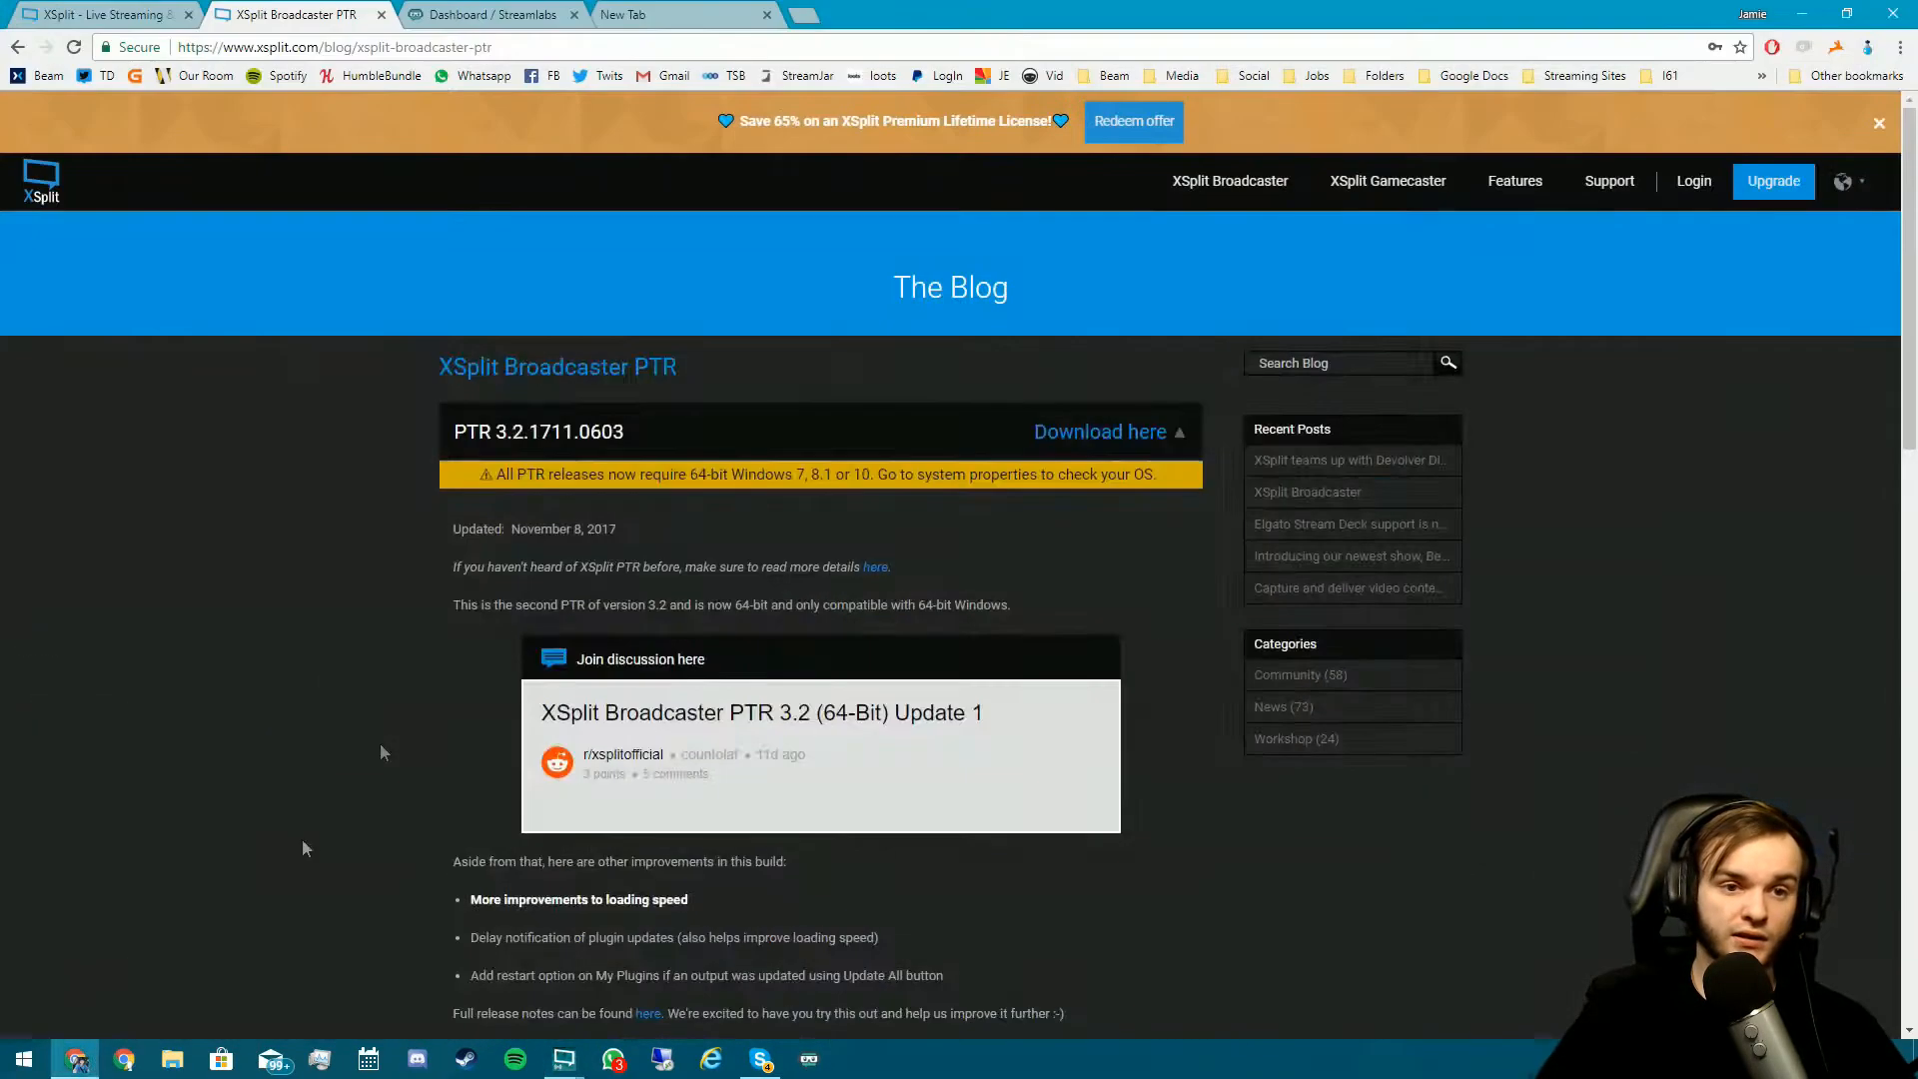
click(690, 15)
text(speed)
key(Return)
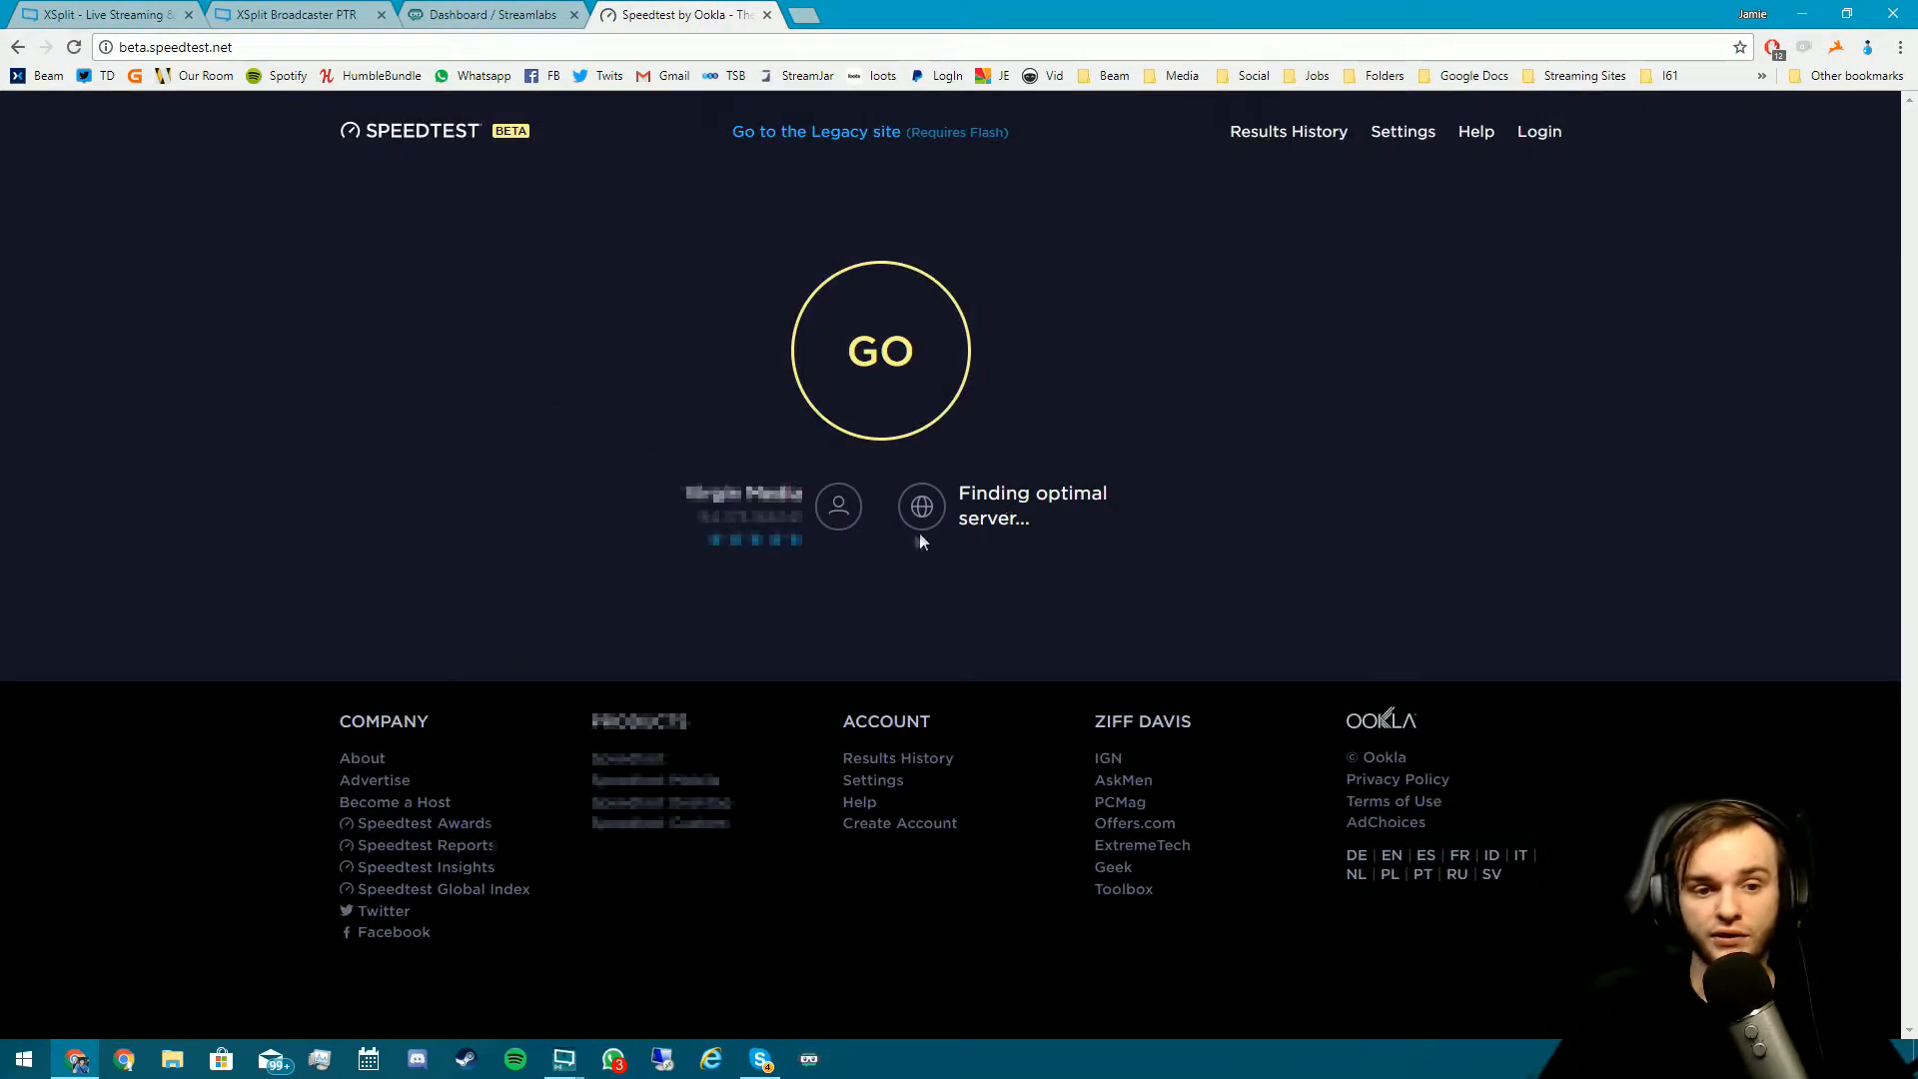
- Run a speed test on the Virgin Media Edinburgh server, then return to XSplit's Mixer properties
double_click(696, 518)
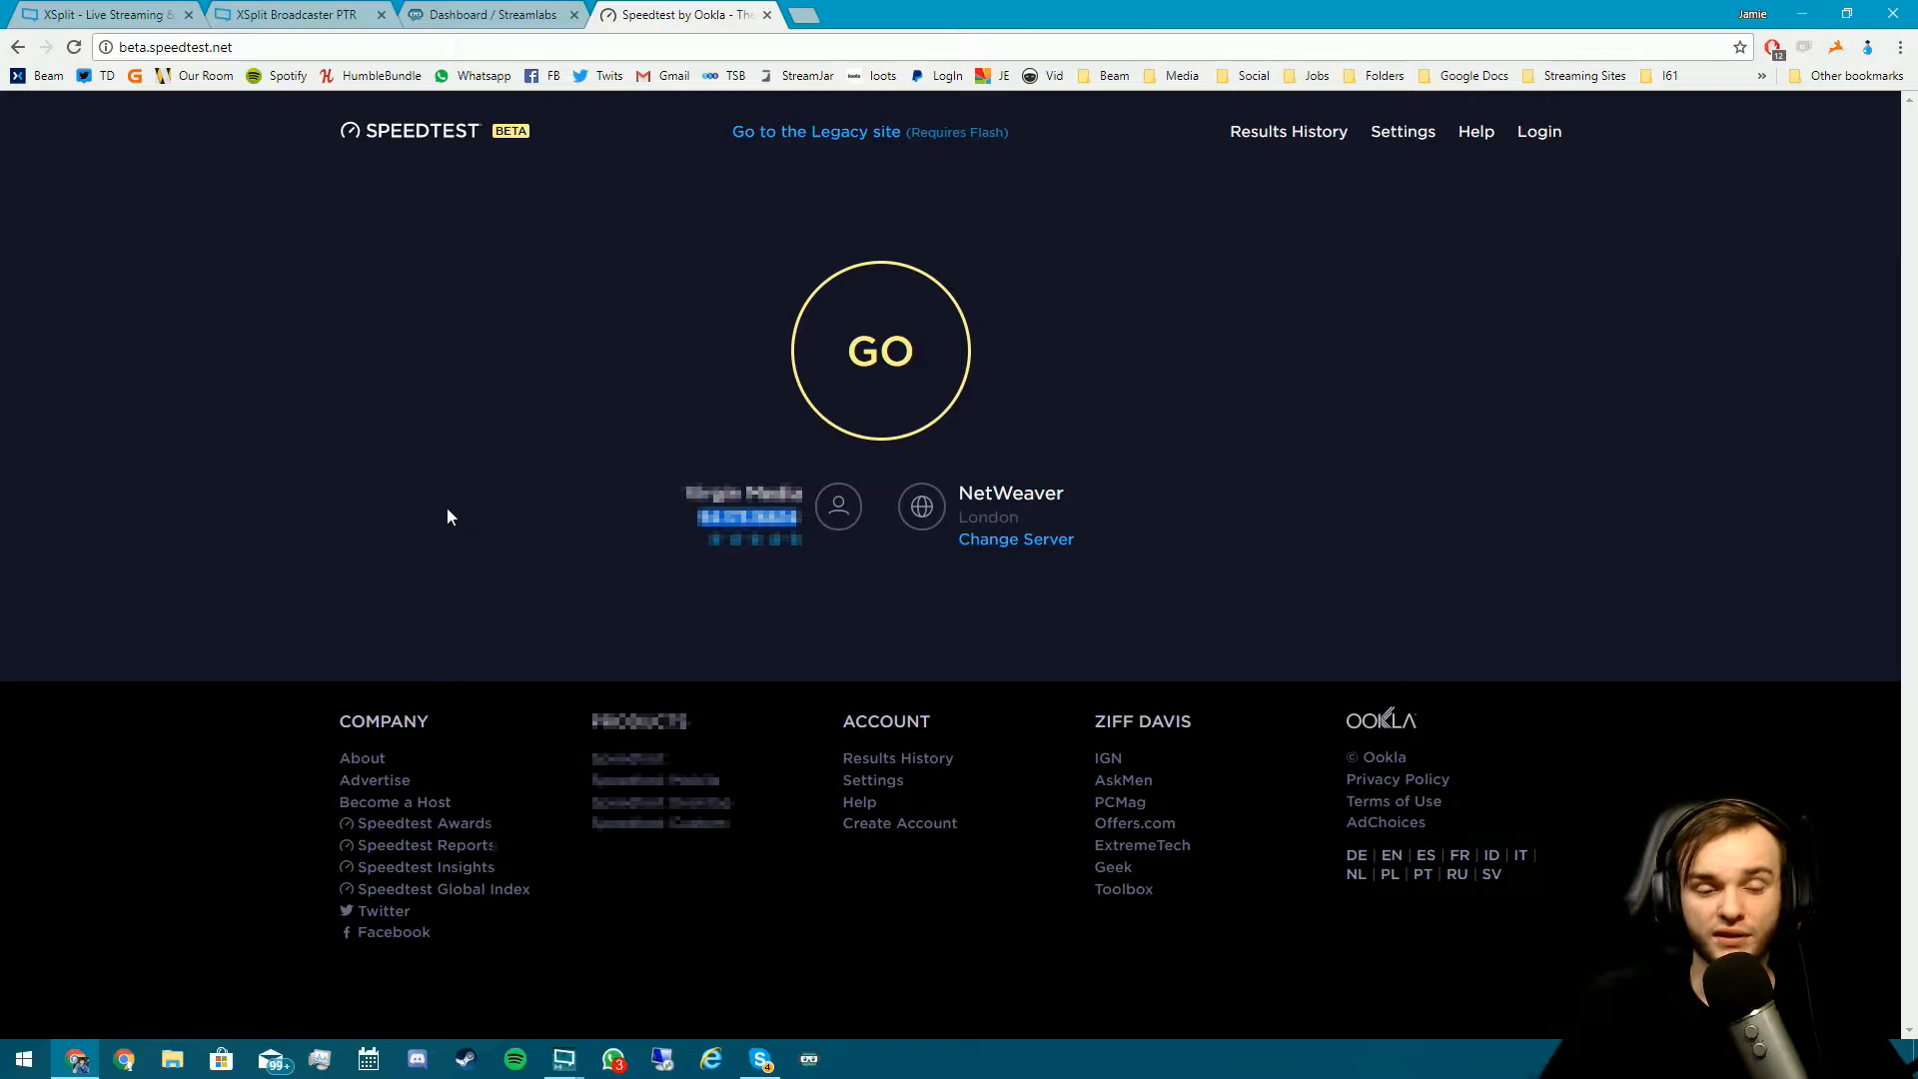
click(1059, 540)
text(Edin)
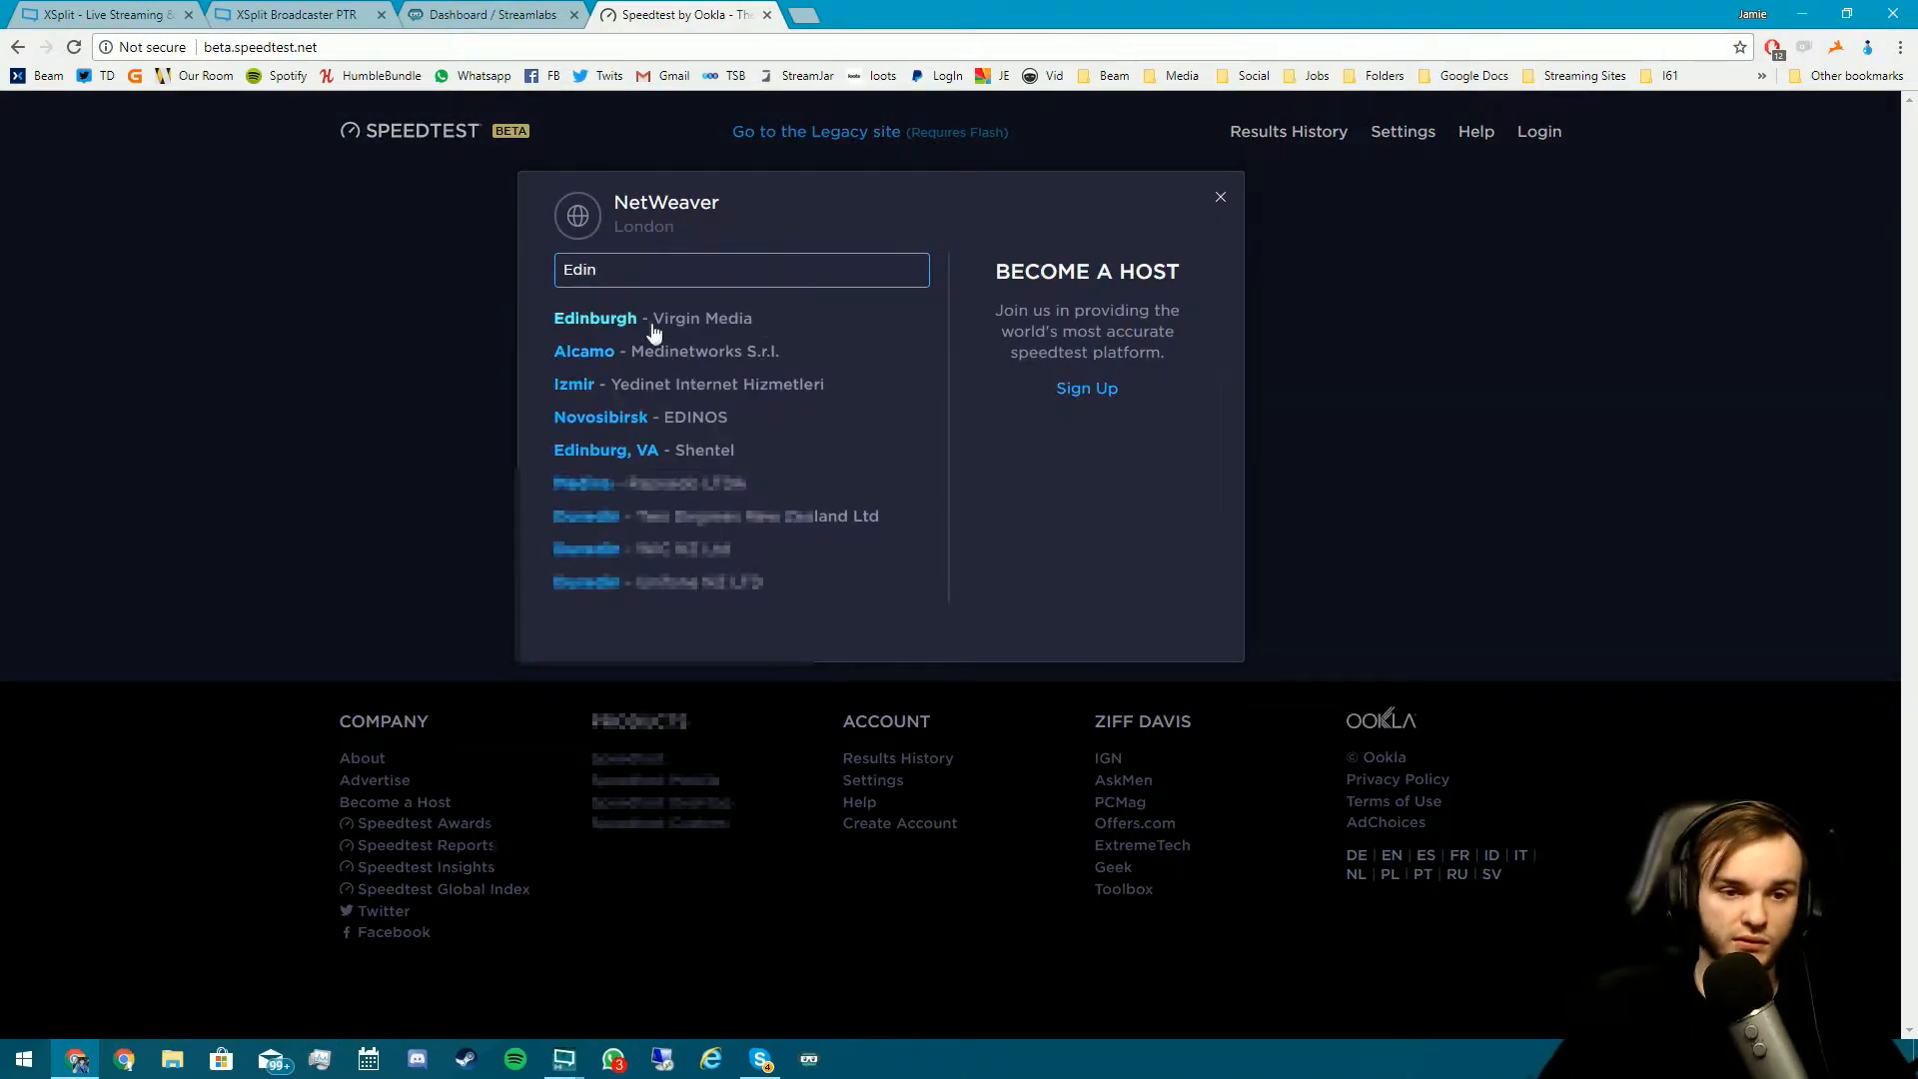
click(654, 332)
click(866, 412)
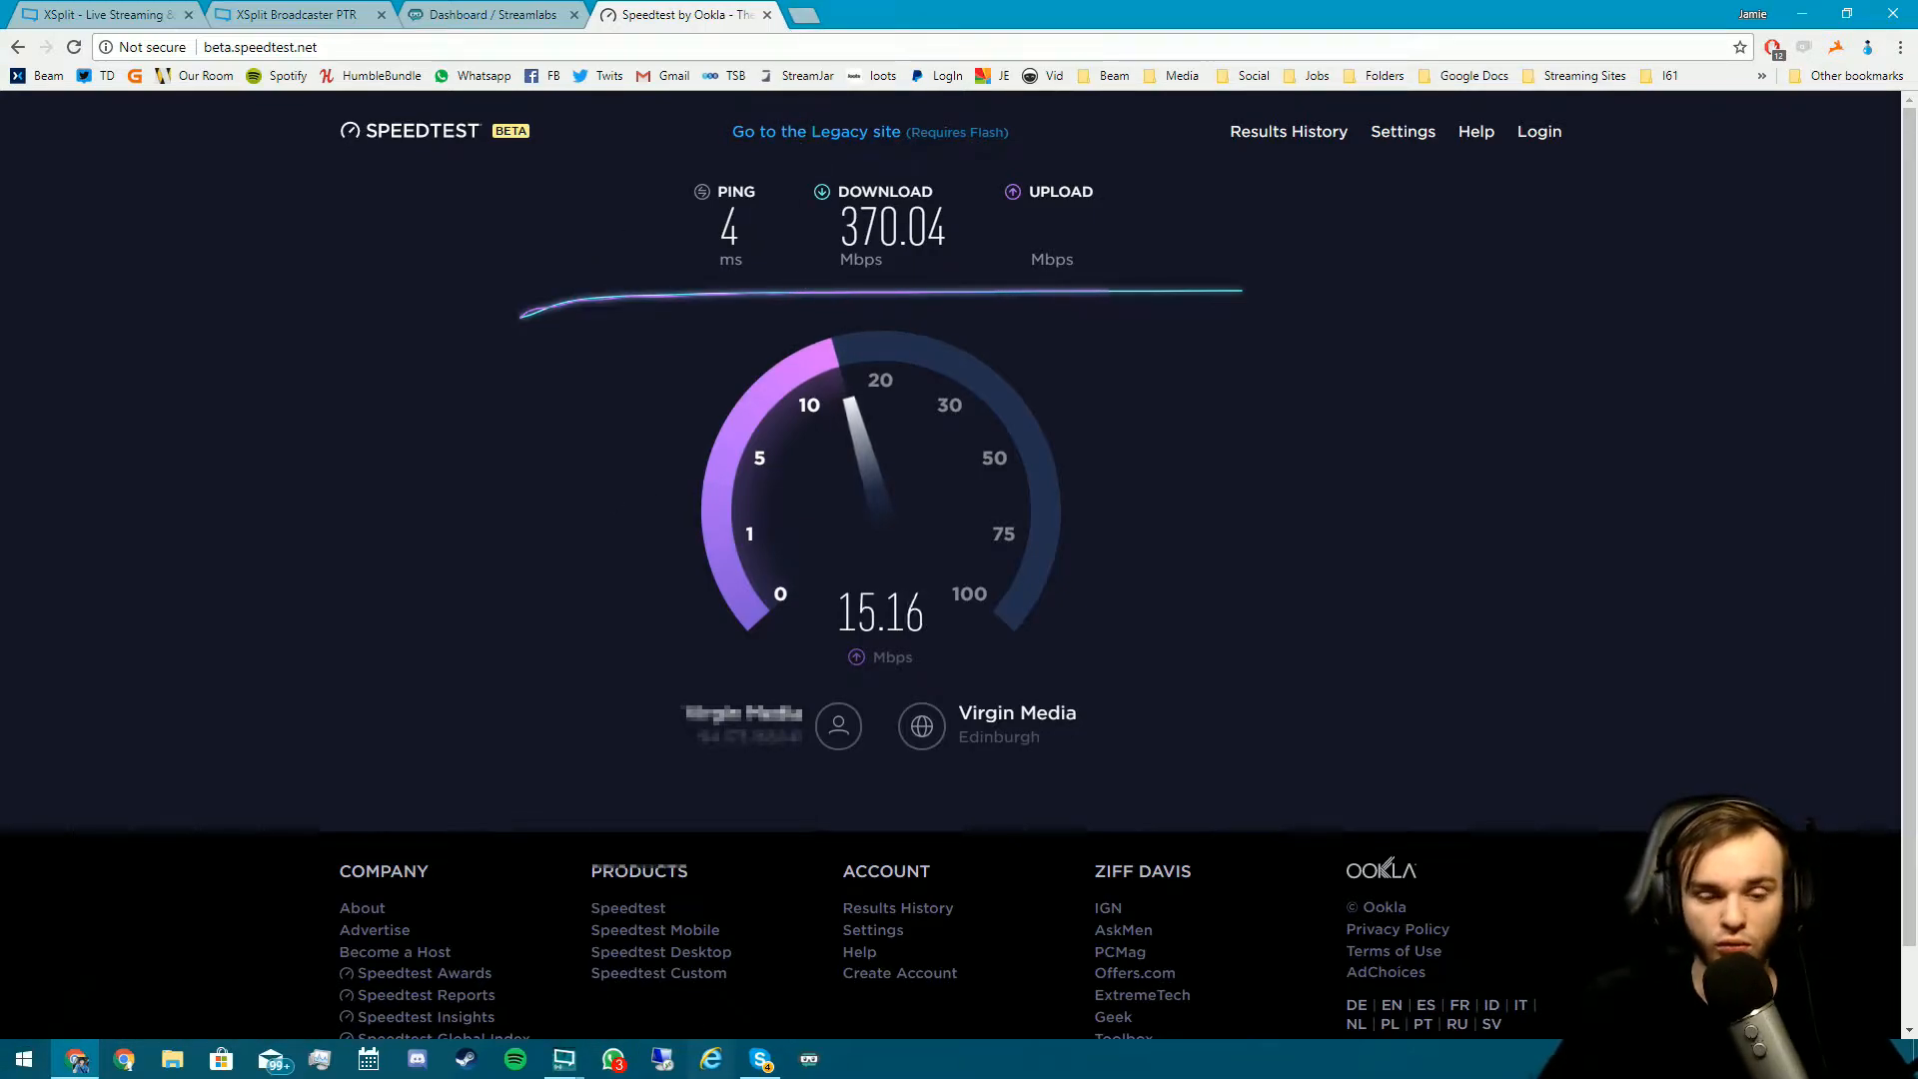
click(564, 1059)
click(634, 1002)
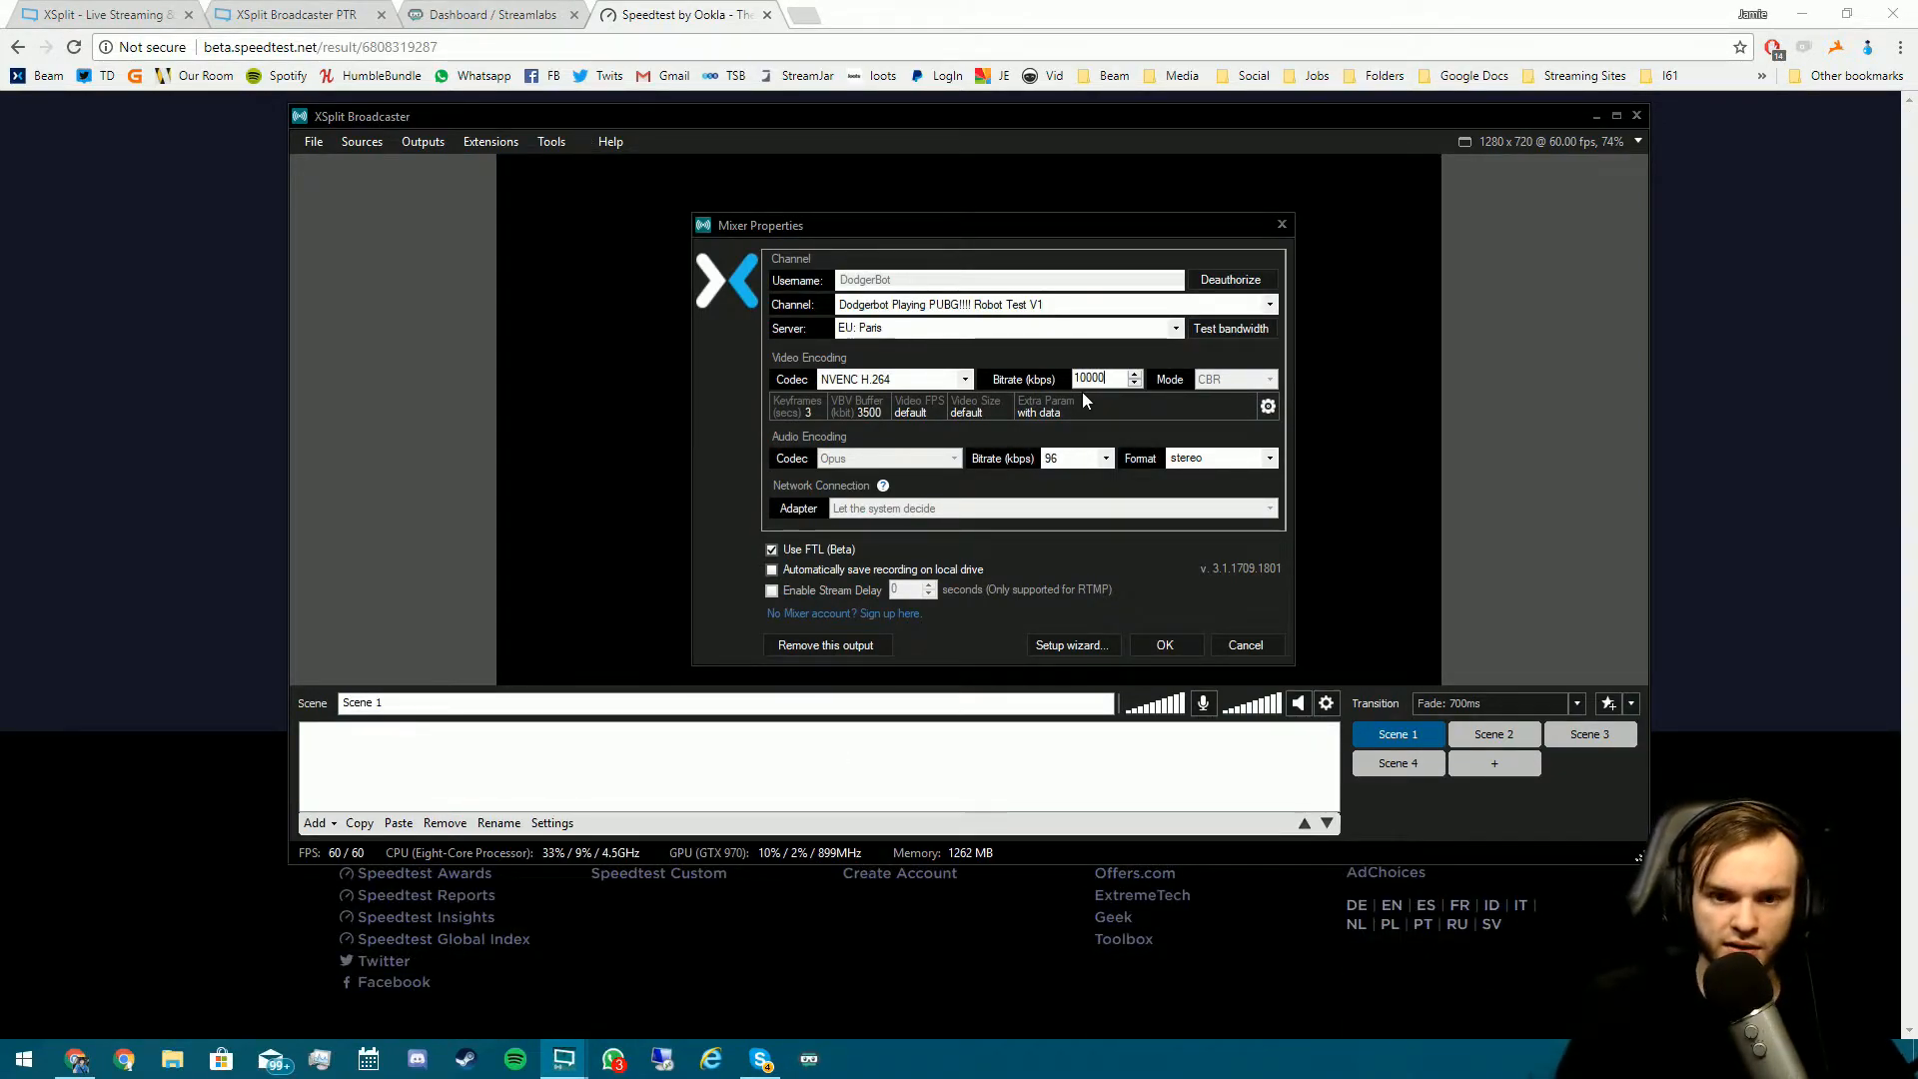
- Set the Mixer output's video bitrate to 4800 kbps
key(BackSpace)
key(BackSpace)
key(BackSpace)
key(BackSpace)
key(BackSpace)
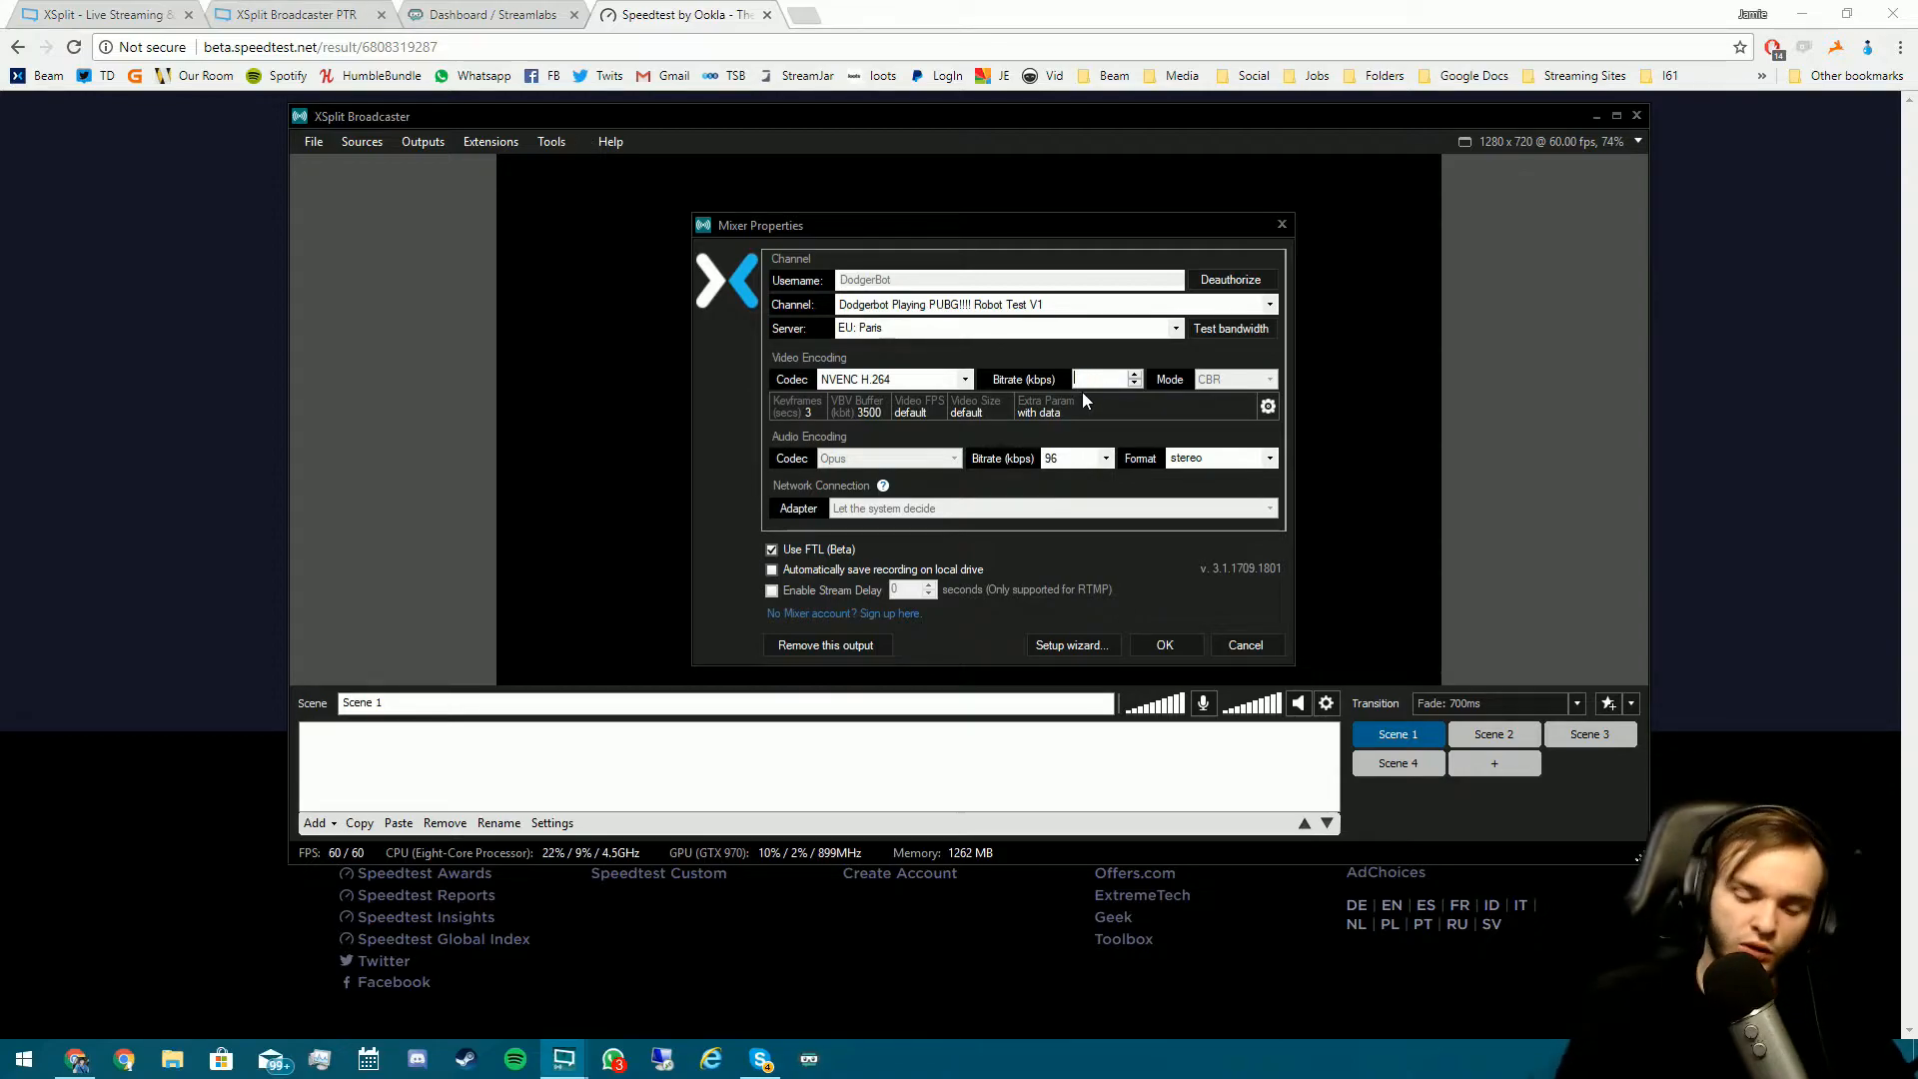
text(350)
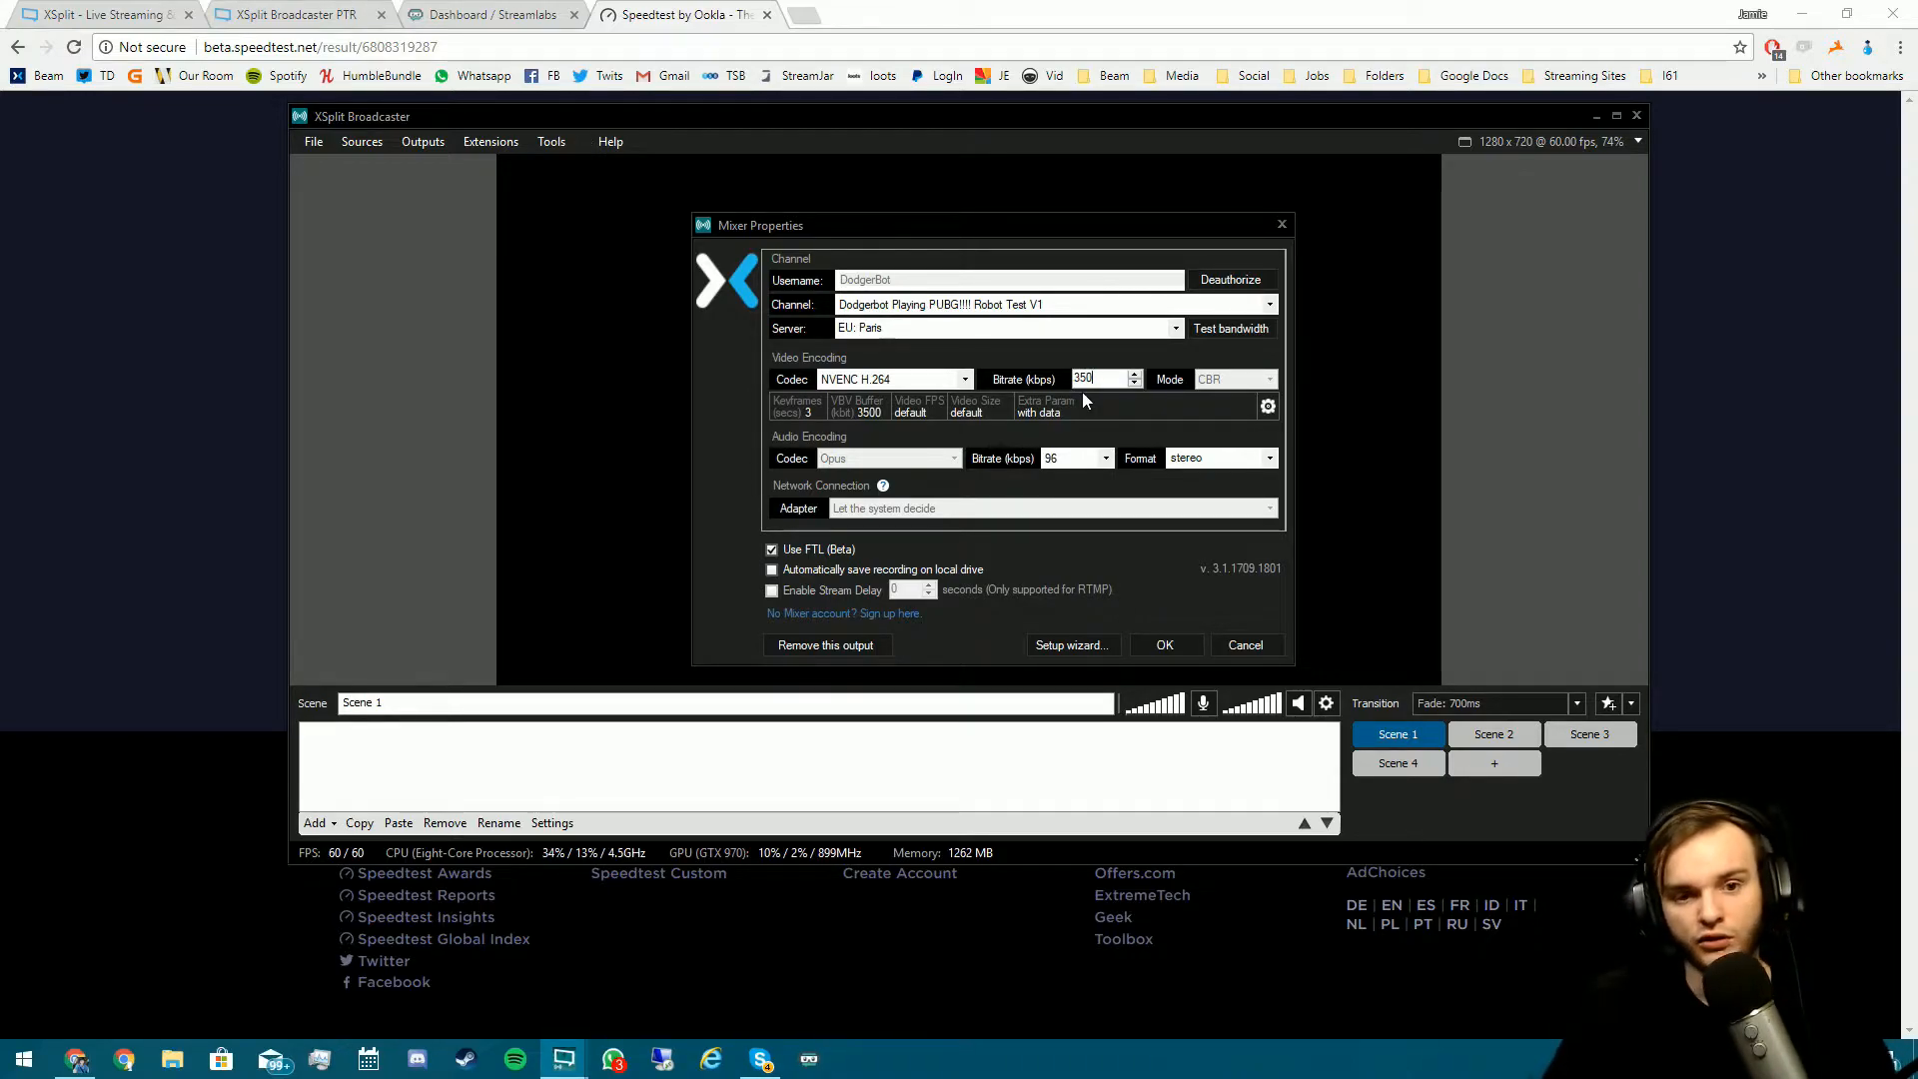
key(BackSpace)
key(BackSpace)
key(BackSpace)
text(4000)
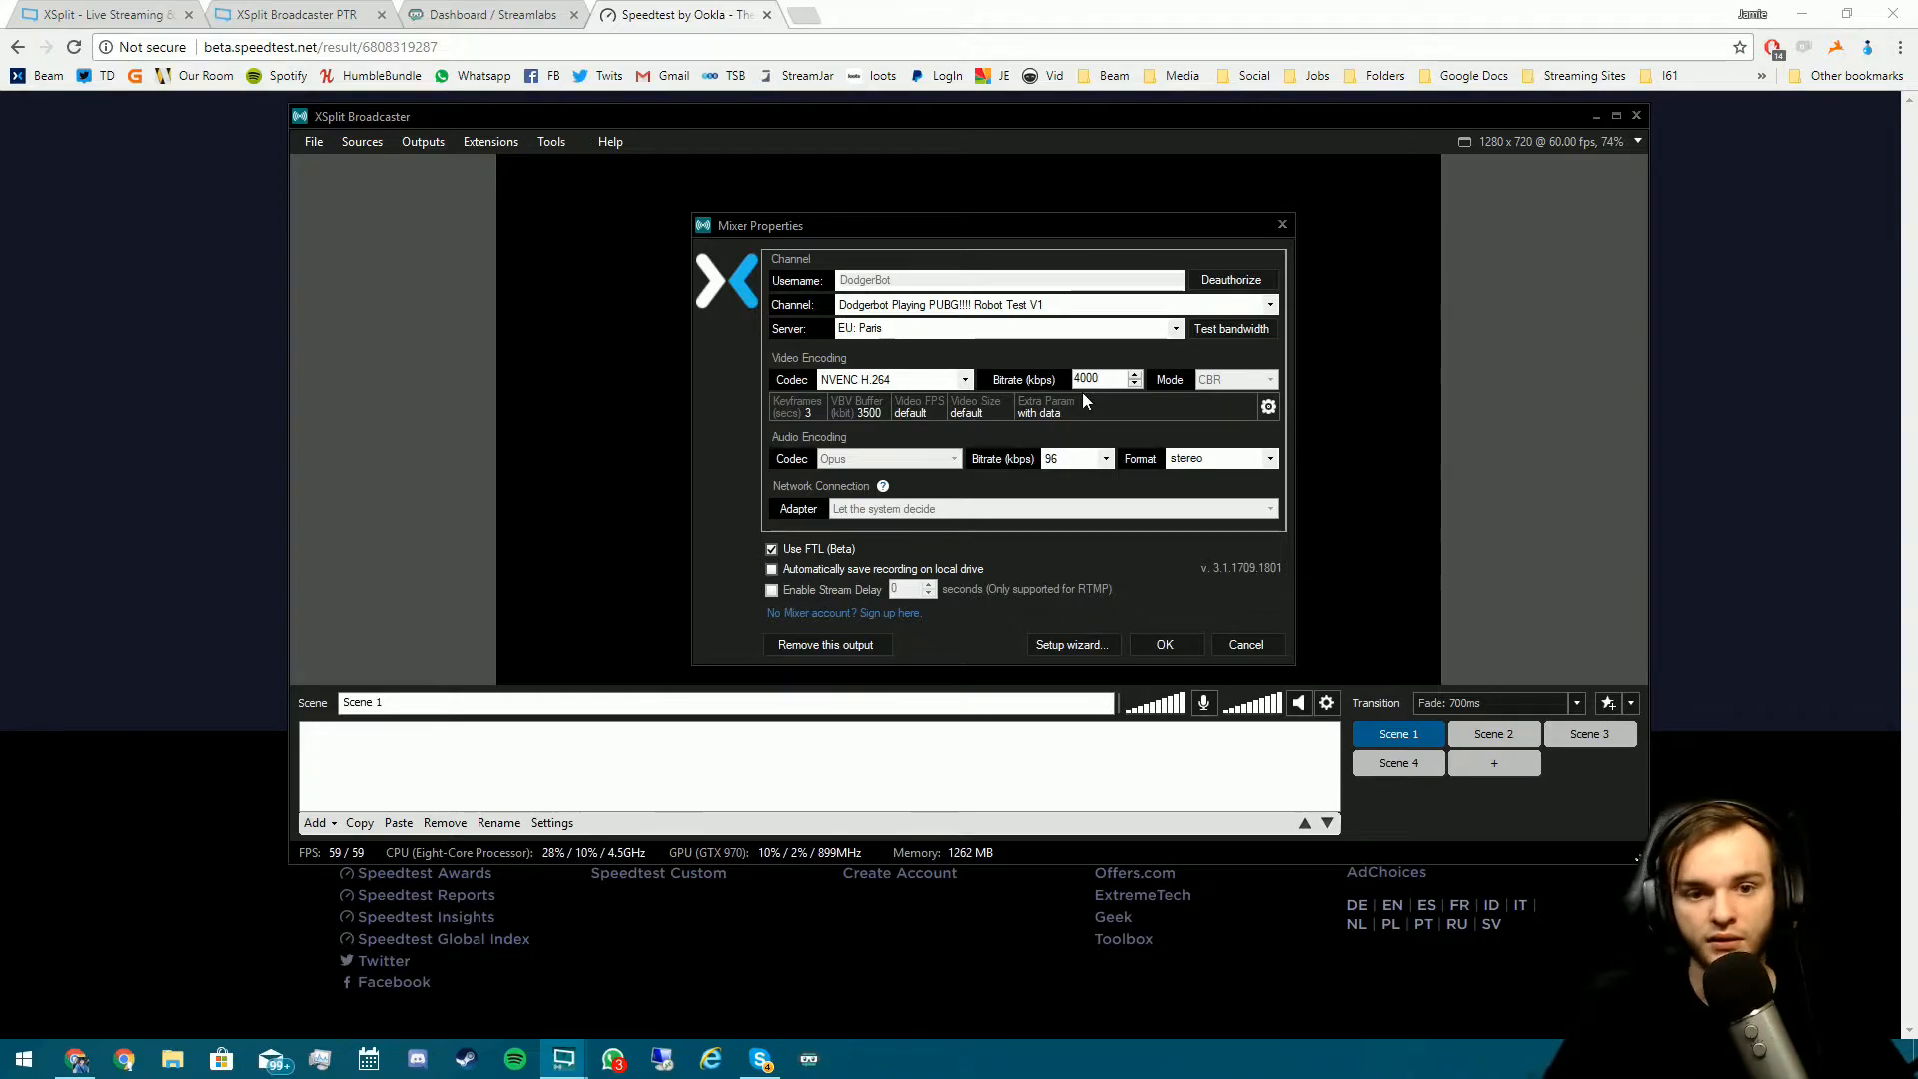
drag(1103, 380, 919, 388)
text(4800)
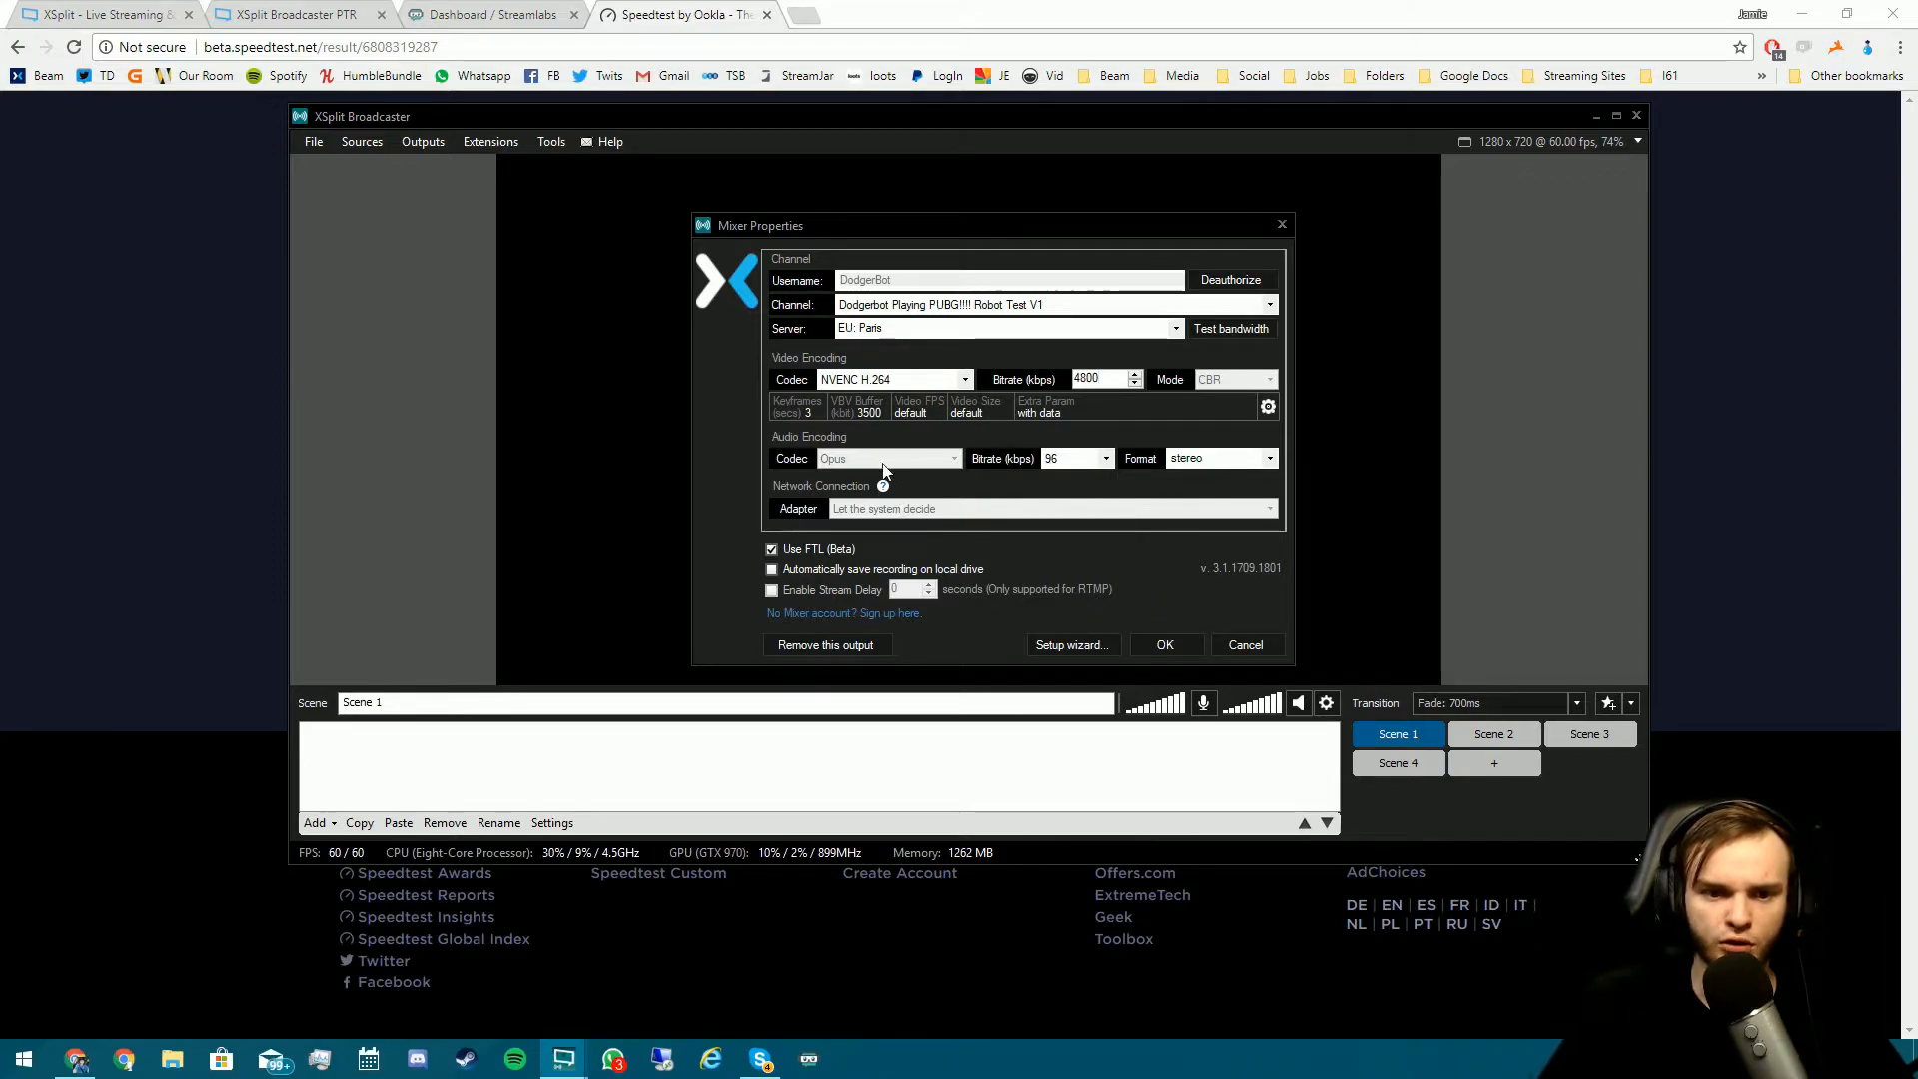
- Set the VBV buffer to 4800, save the Mixer output, and minimize Chrome
click(1269, 409)
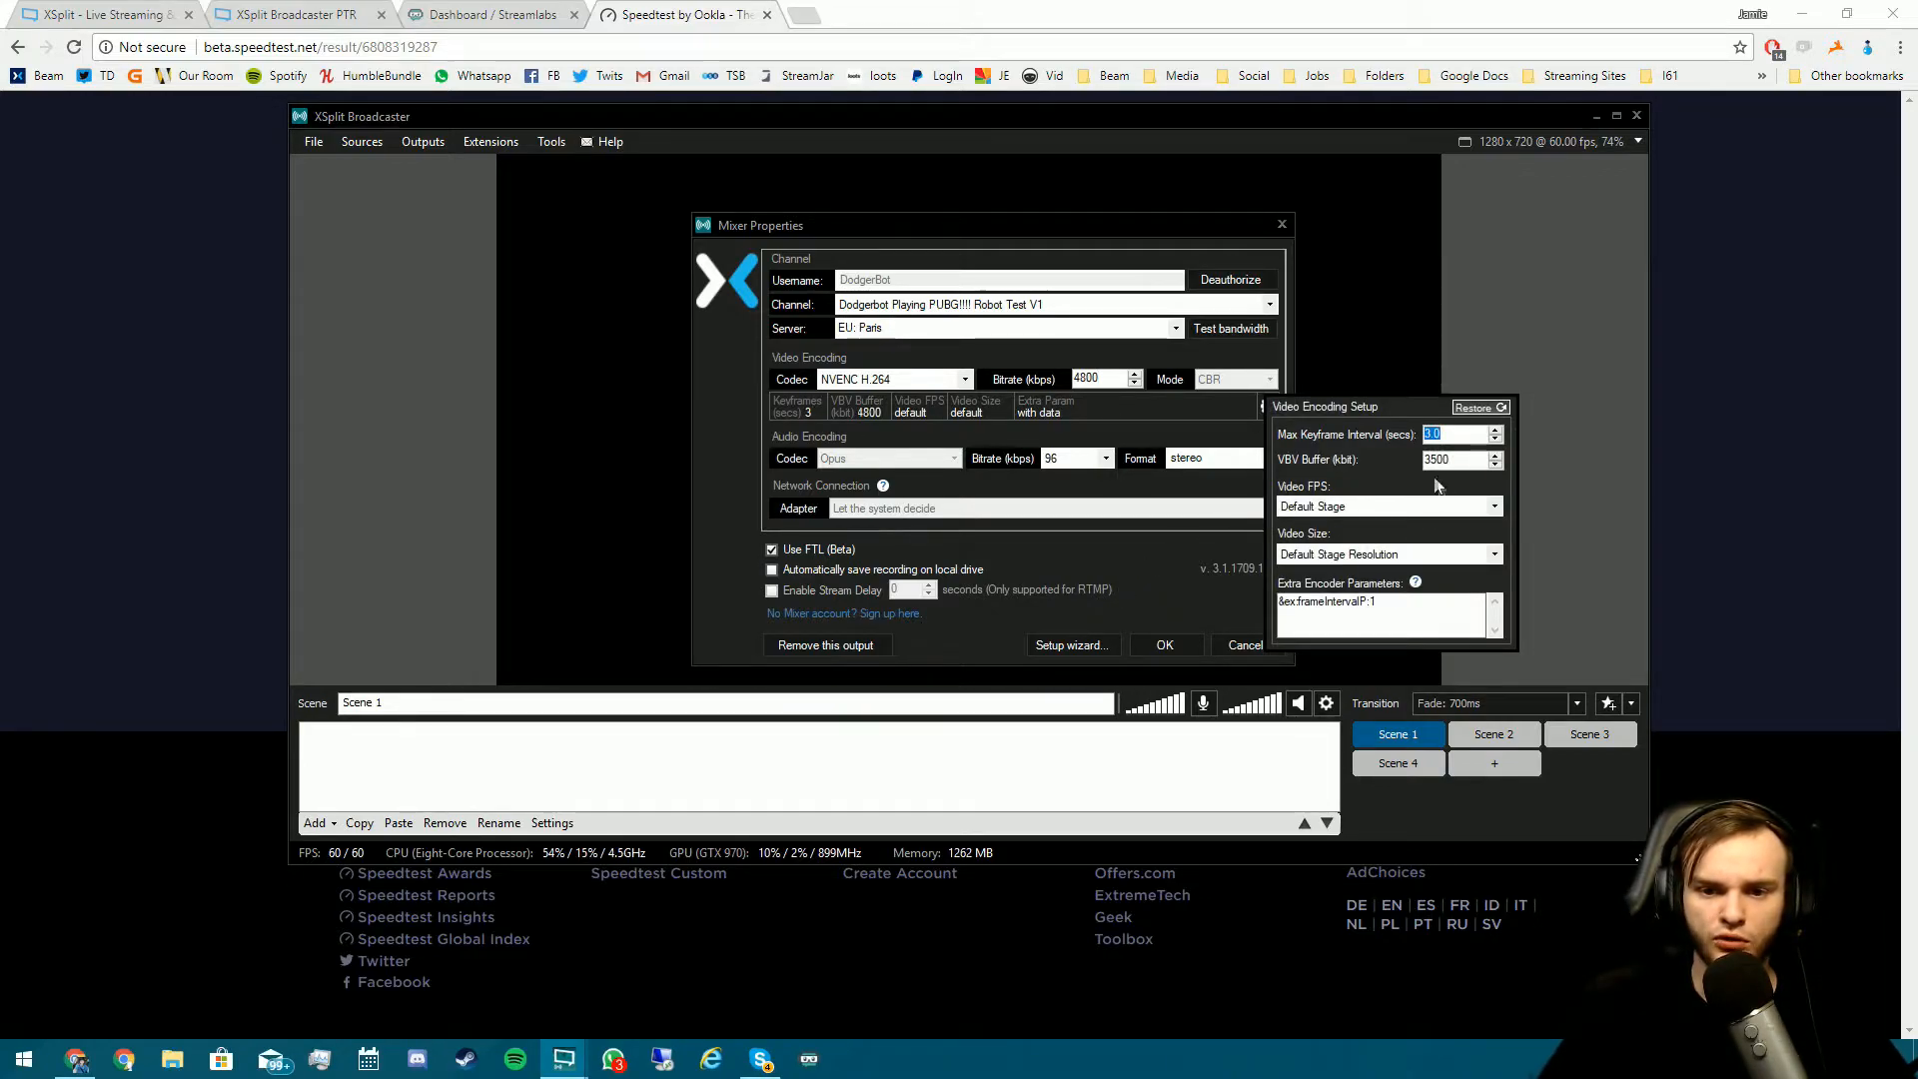
double_click(1459, 456)
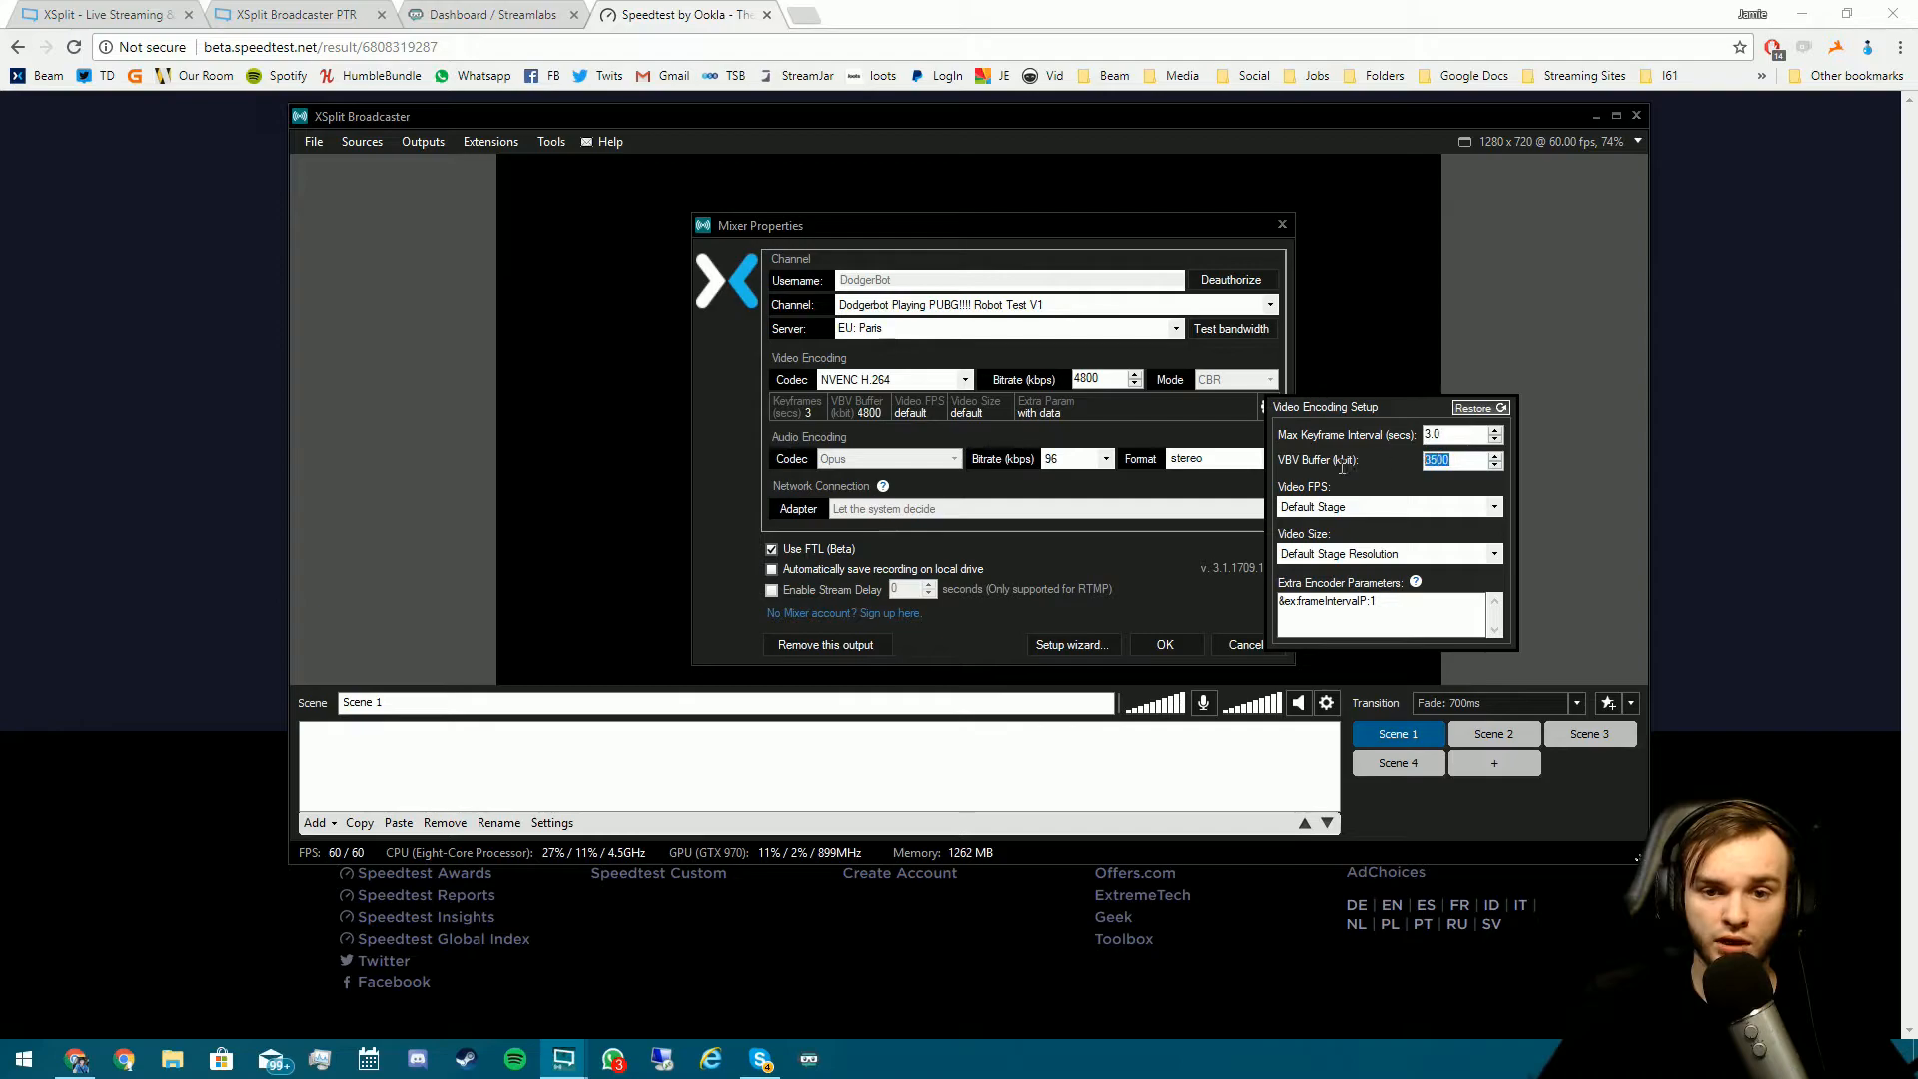
text(4800)
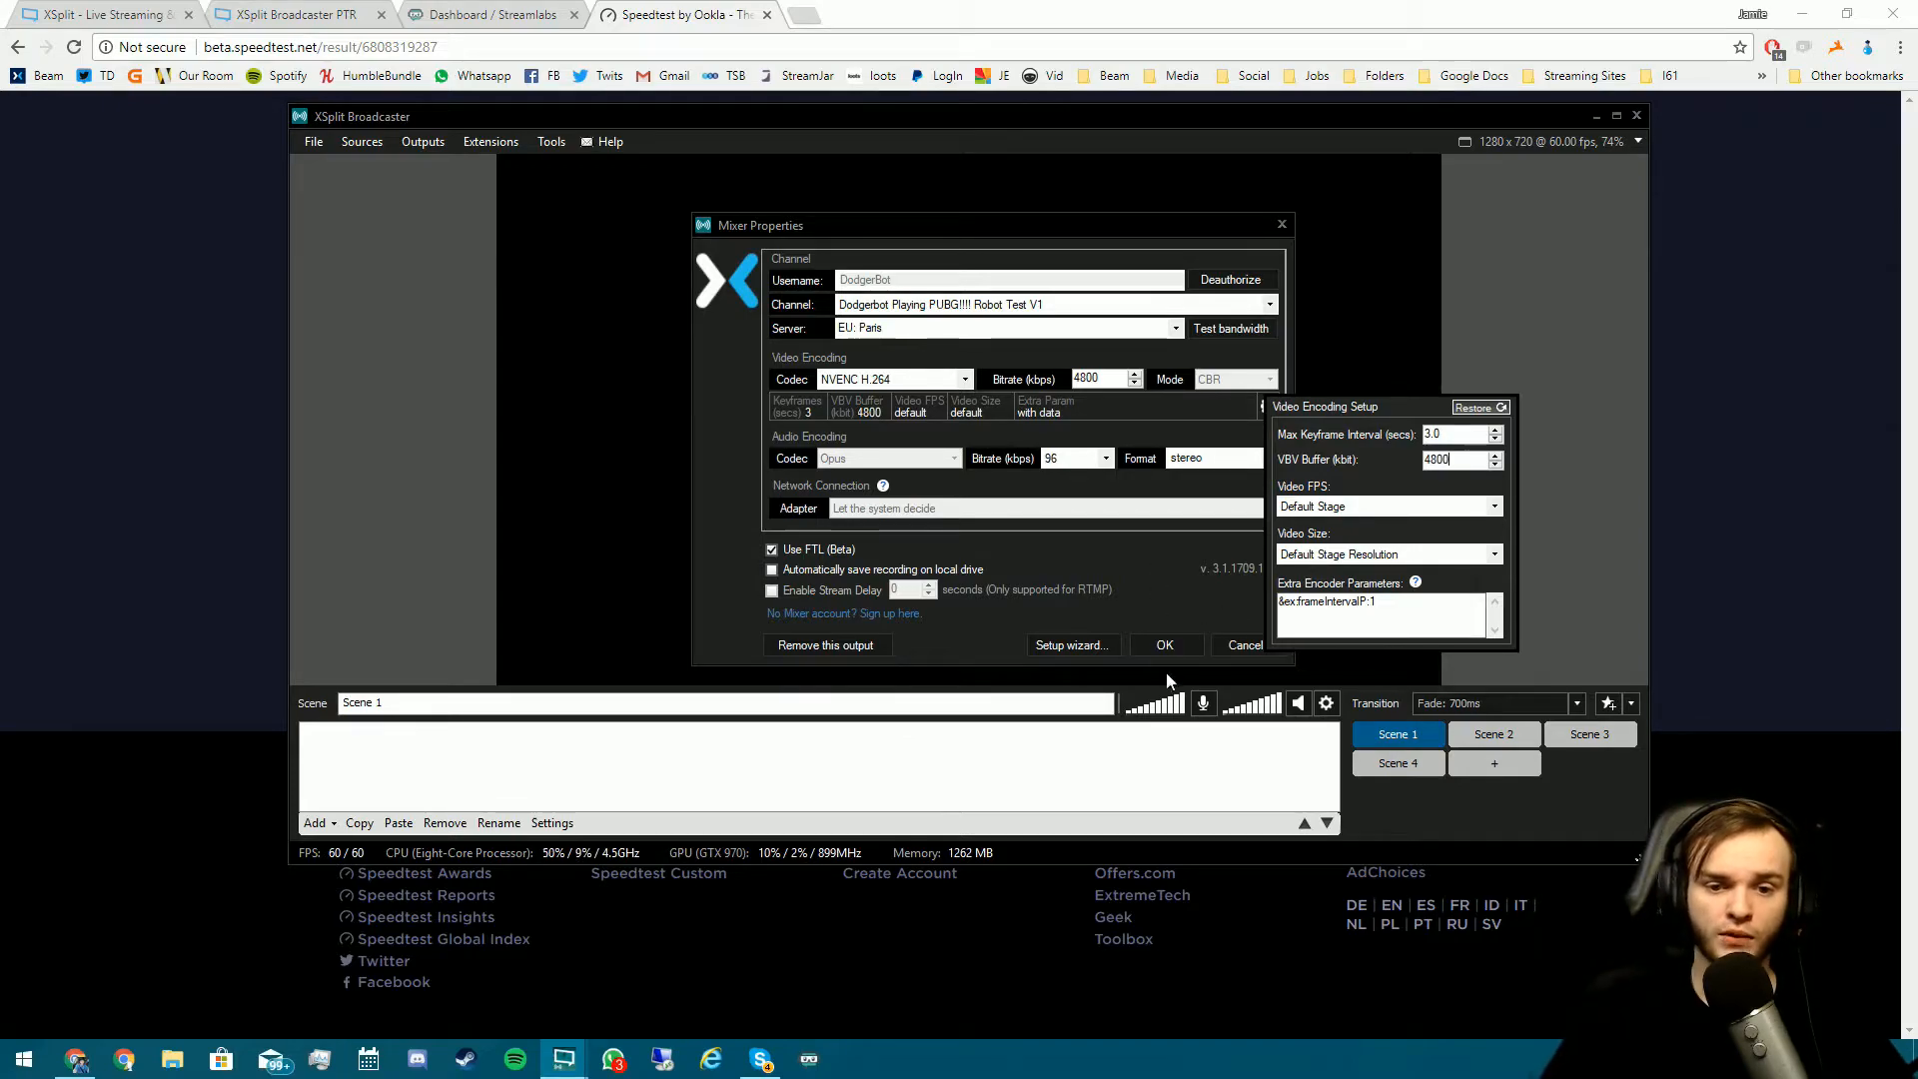
click(1178, 643)
click(1181, 640)
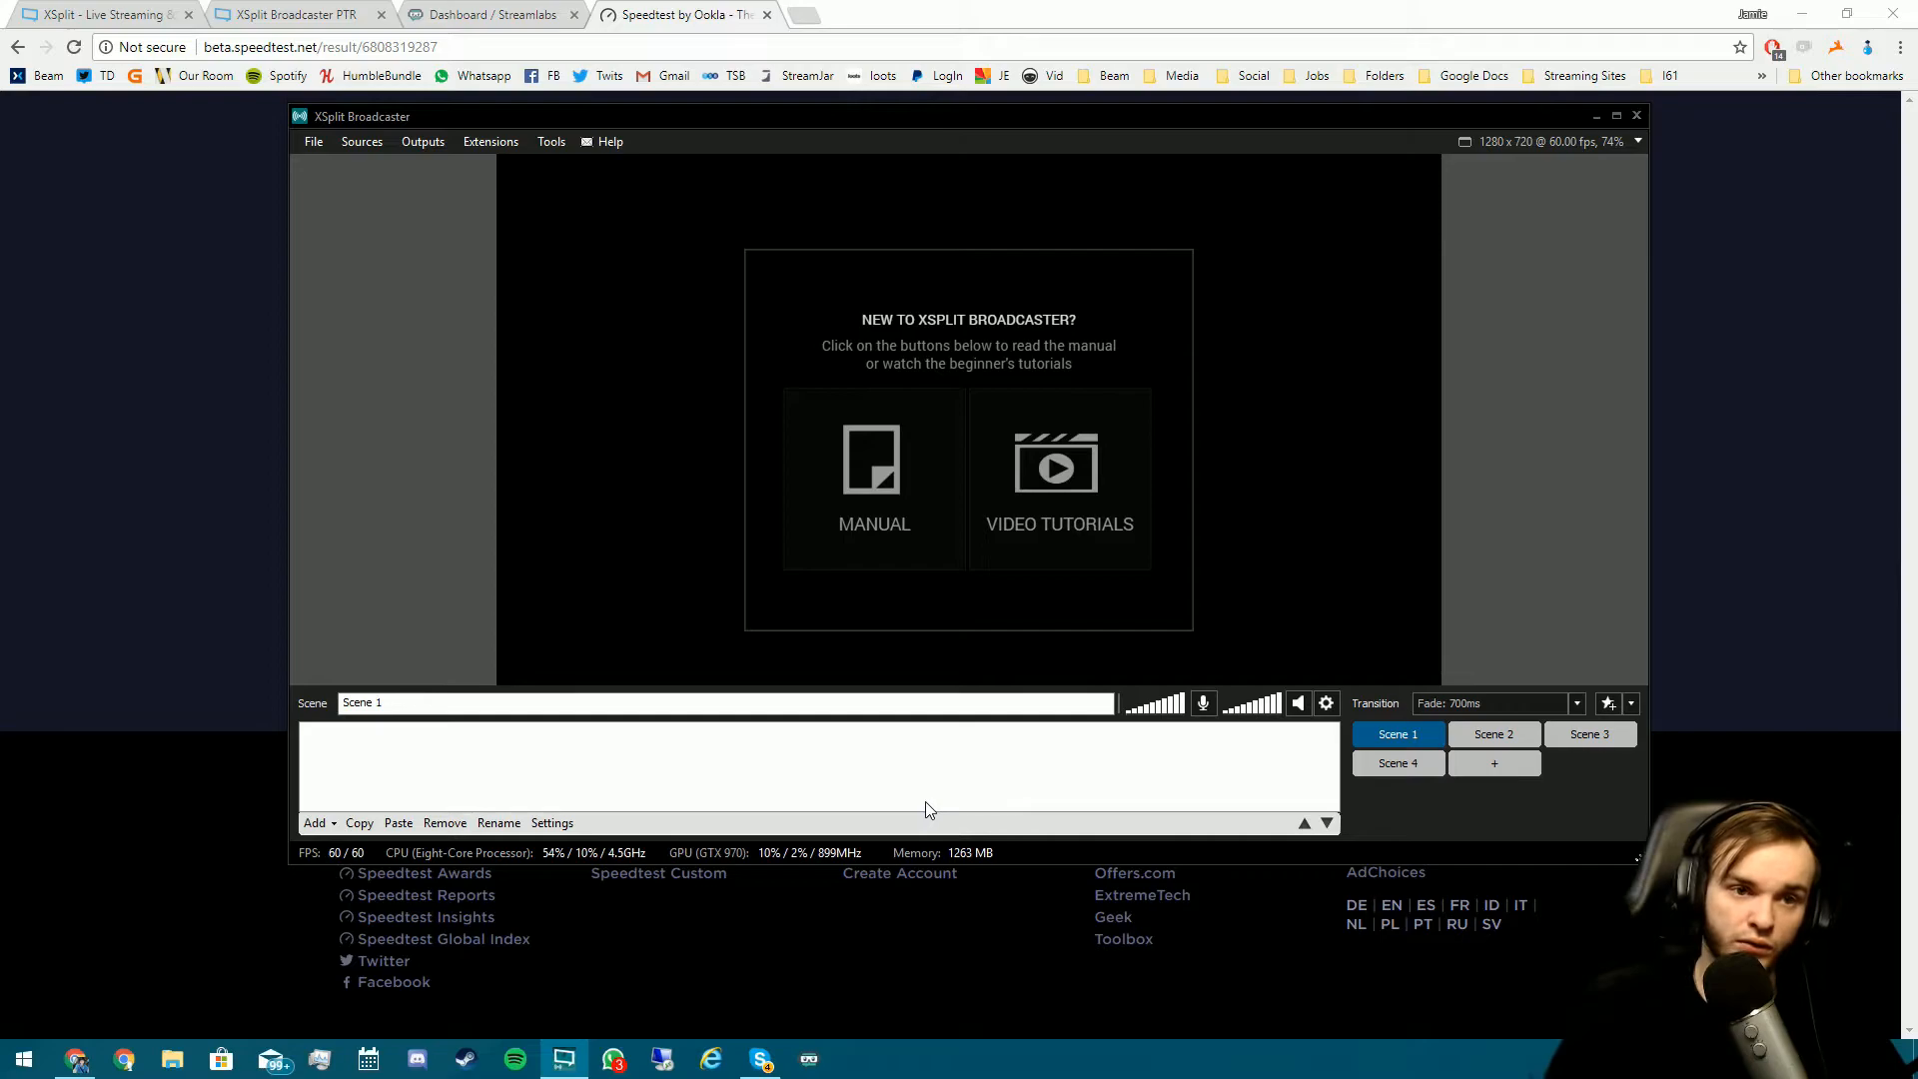
click(1802, 14)
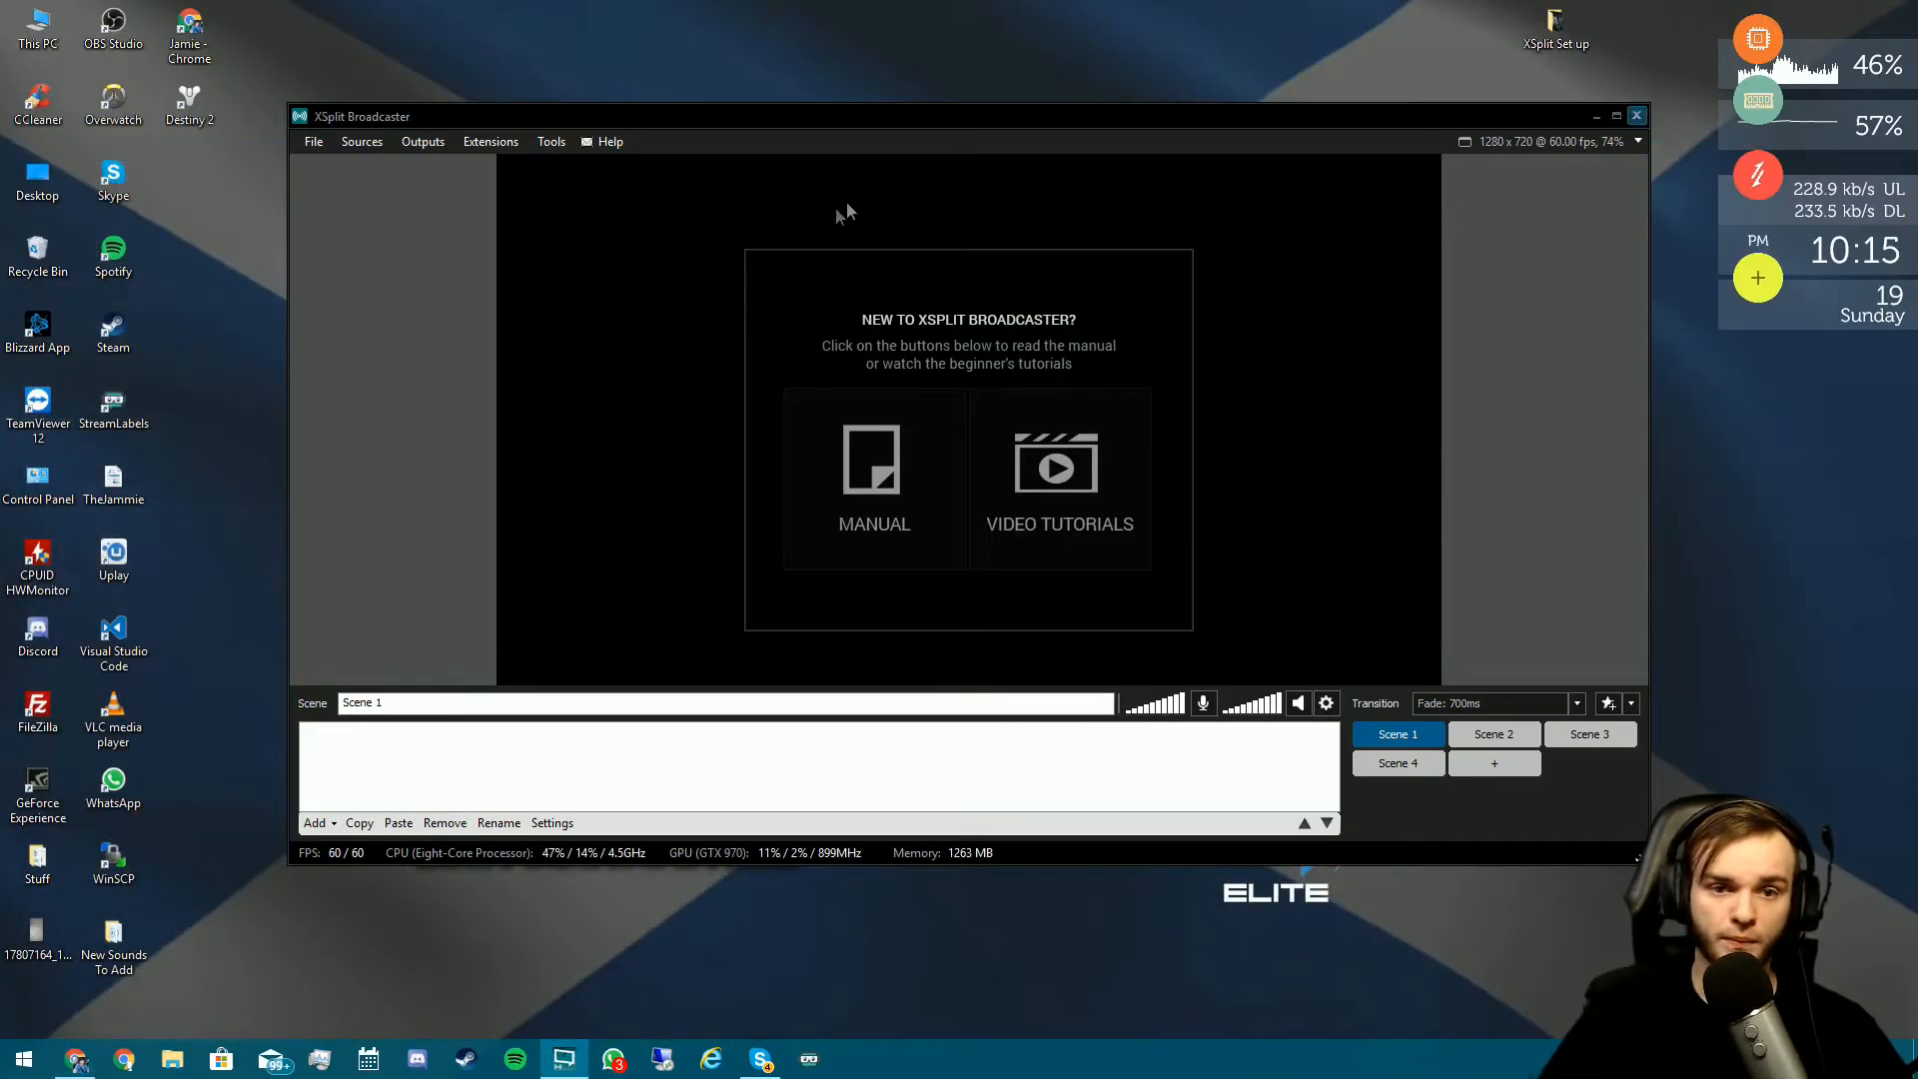
click(316, 822)
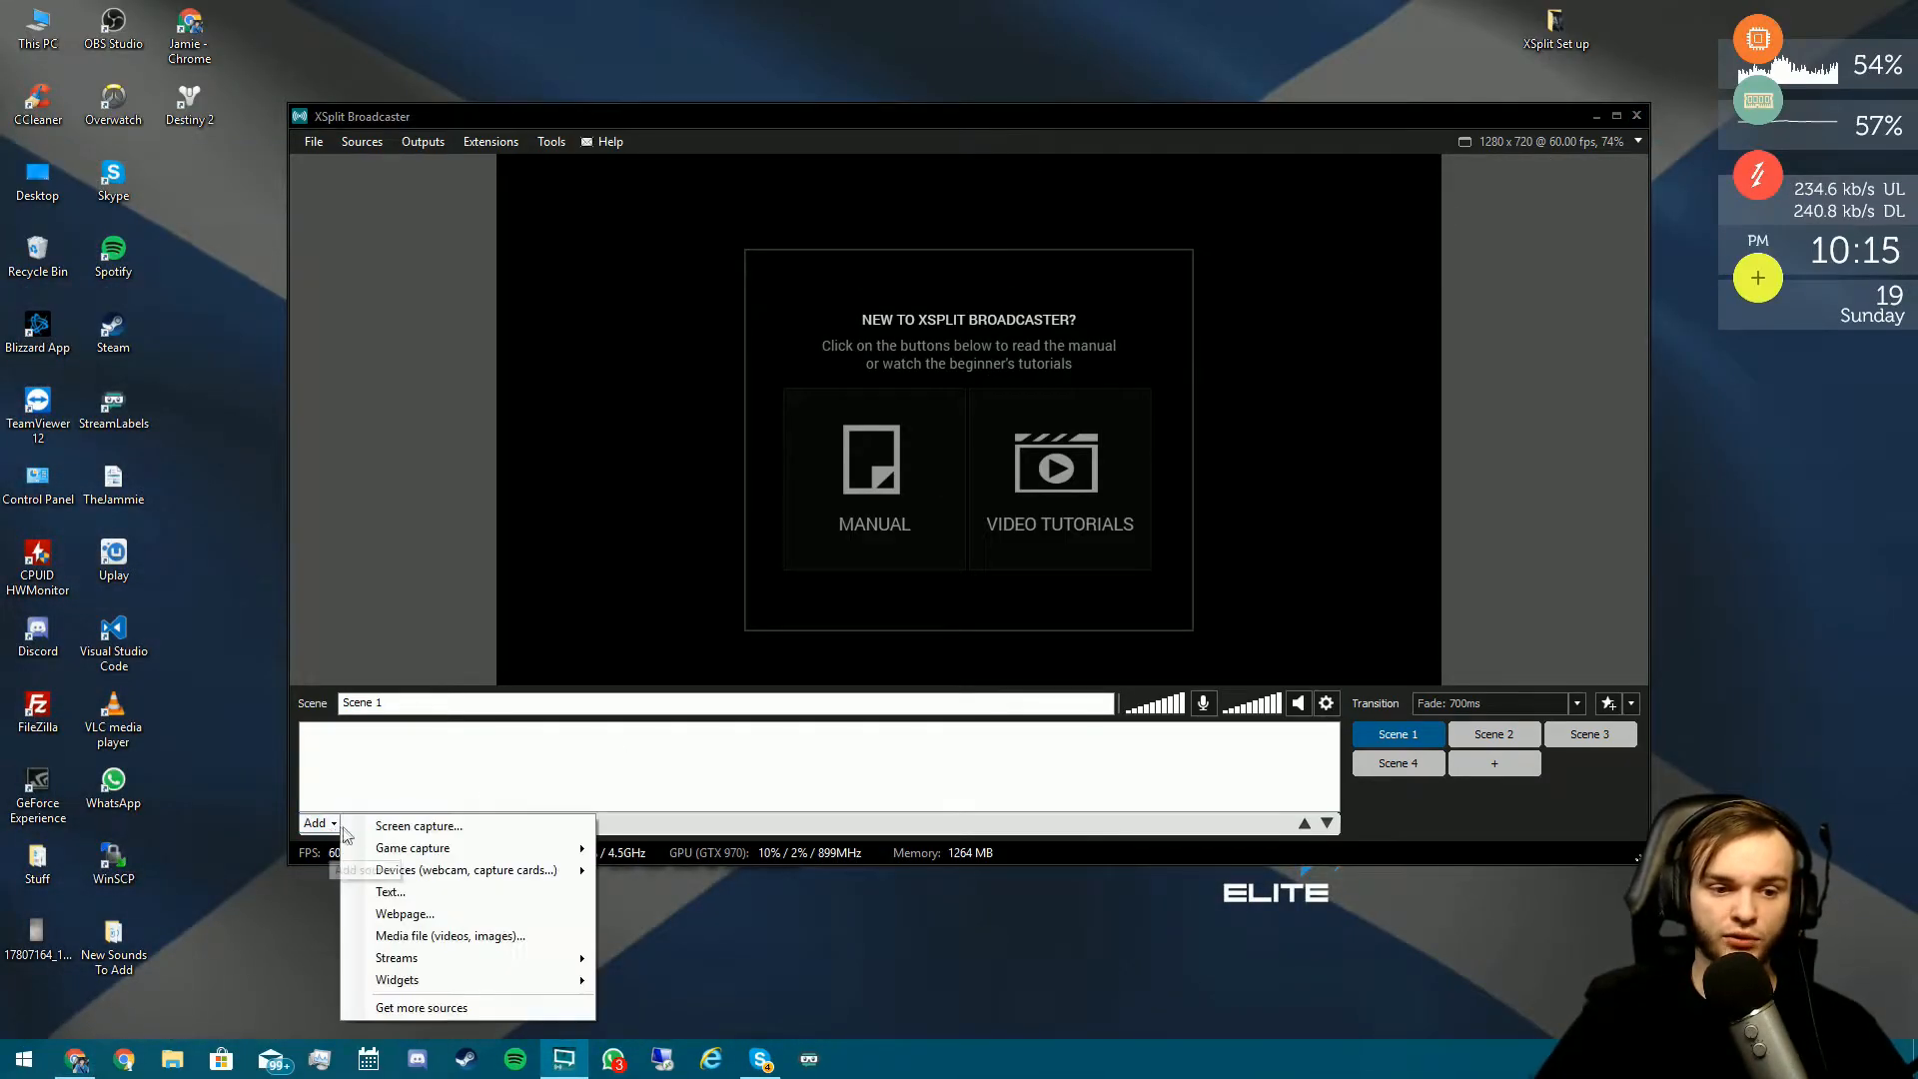
mouse_move(472, 847)
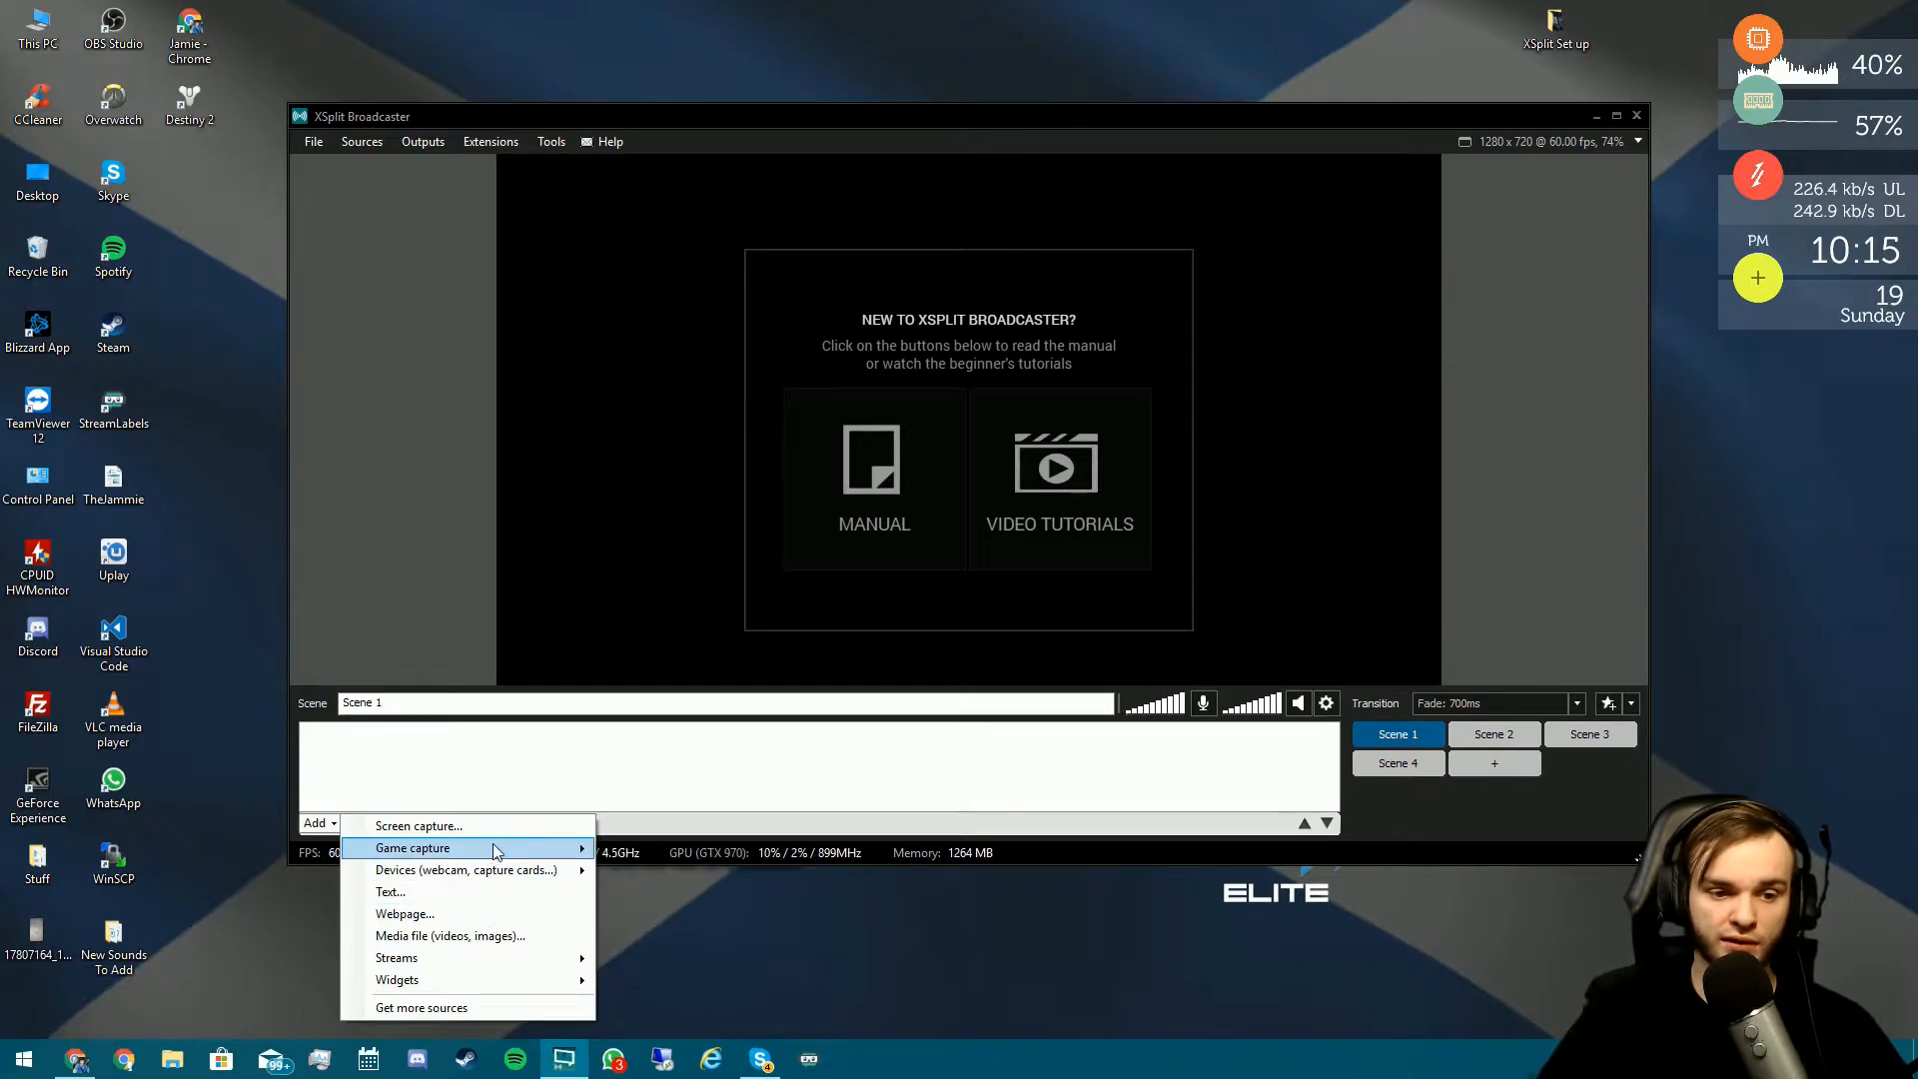
mouse_move(506, 878)
mouse_move(646, 874)
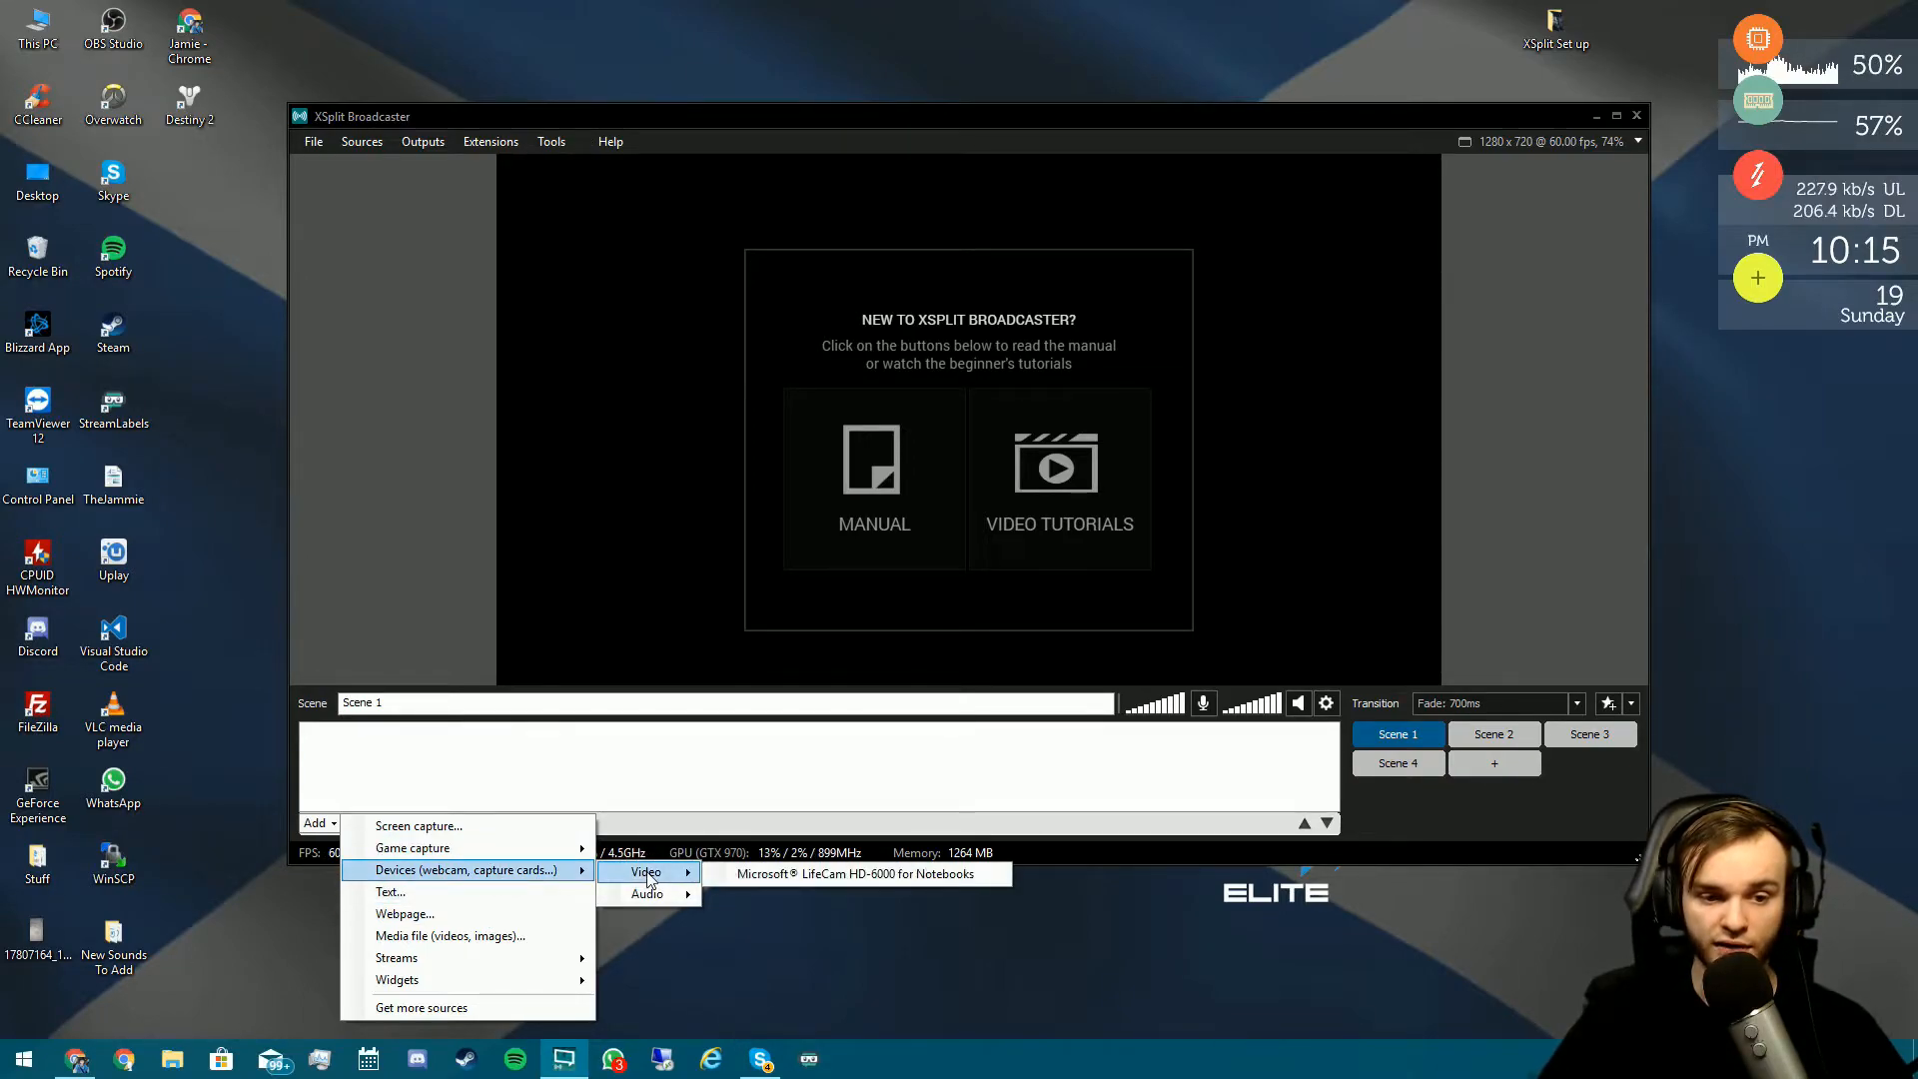
click(806, 872)
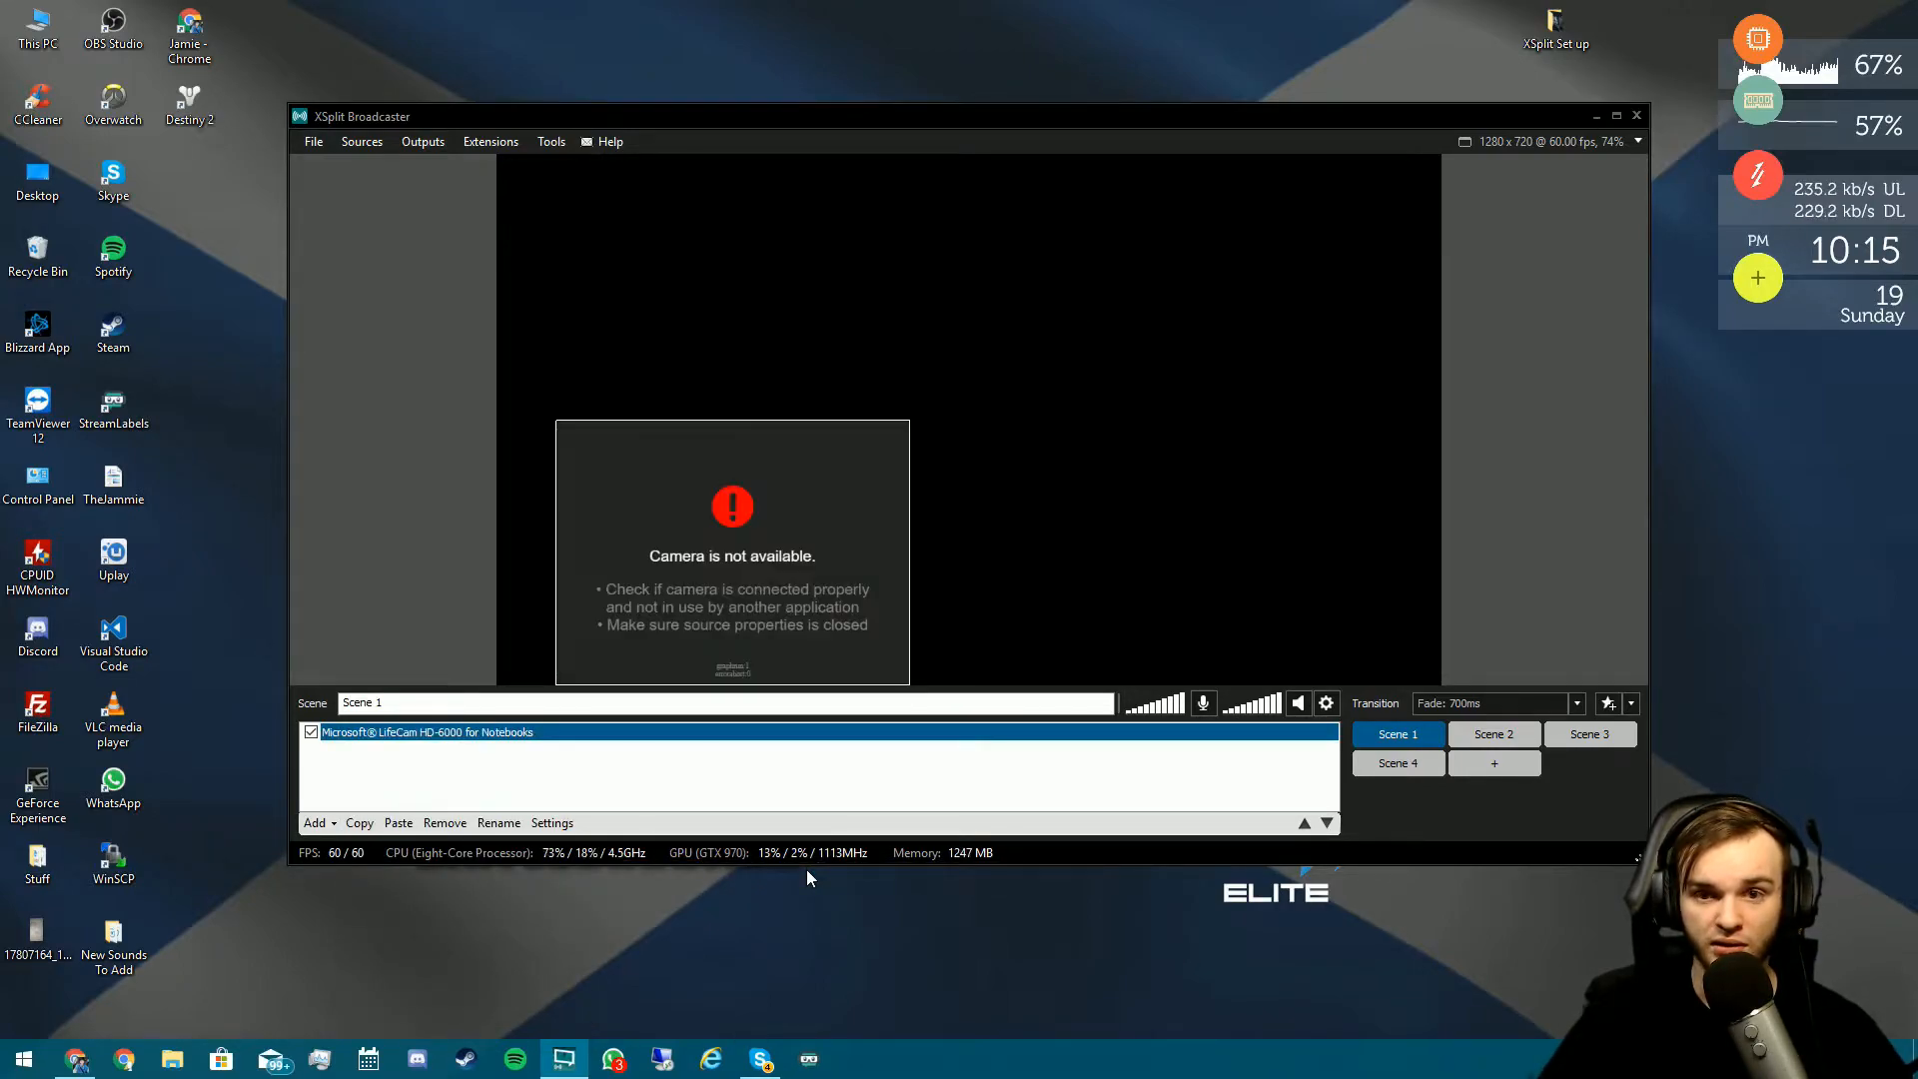
double_click(486, 739)
click(418, 737)
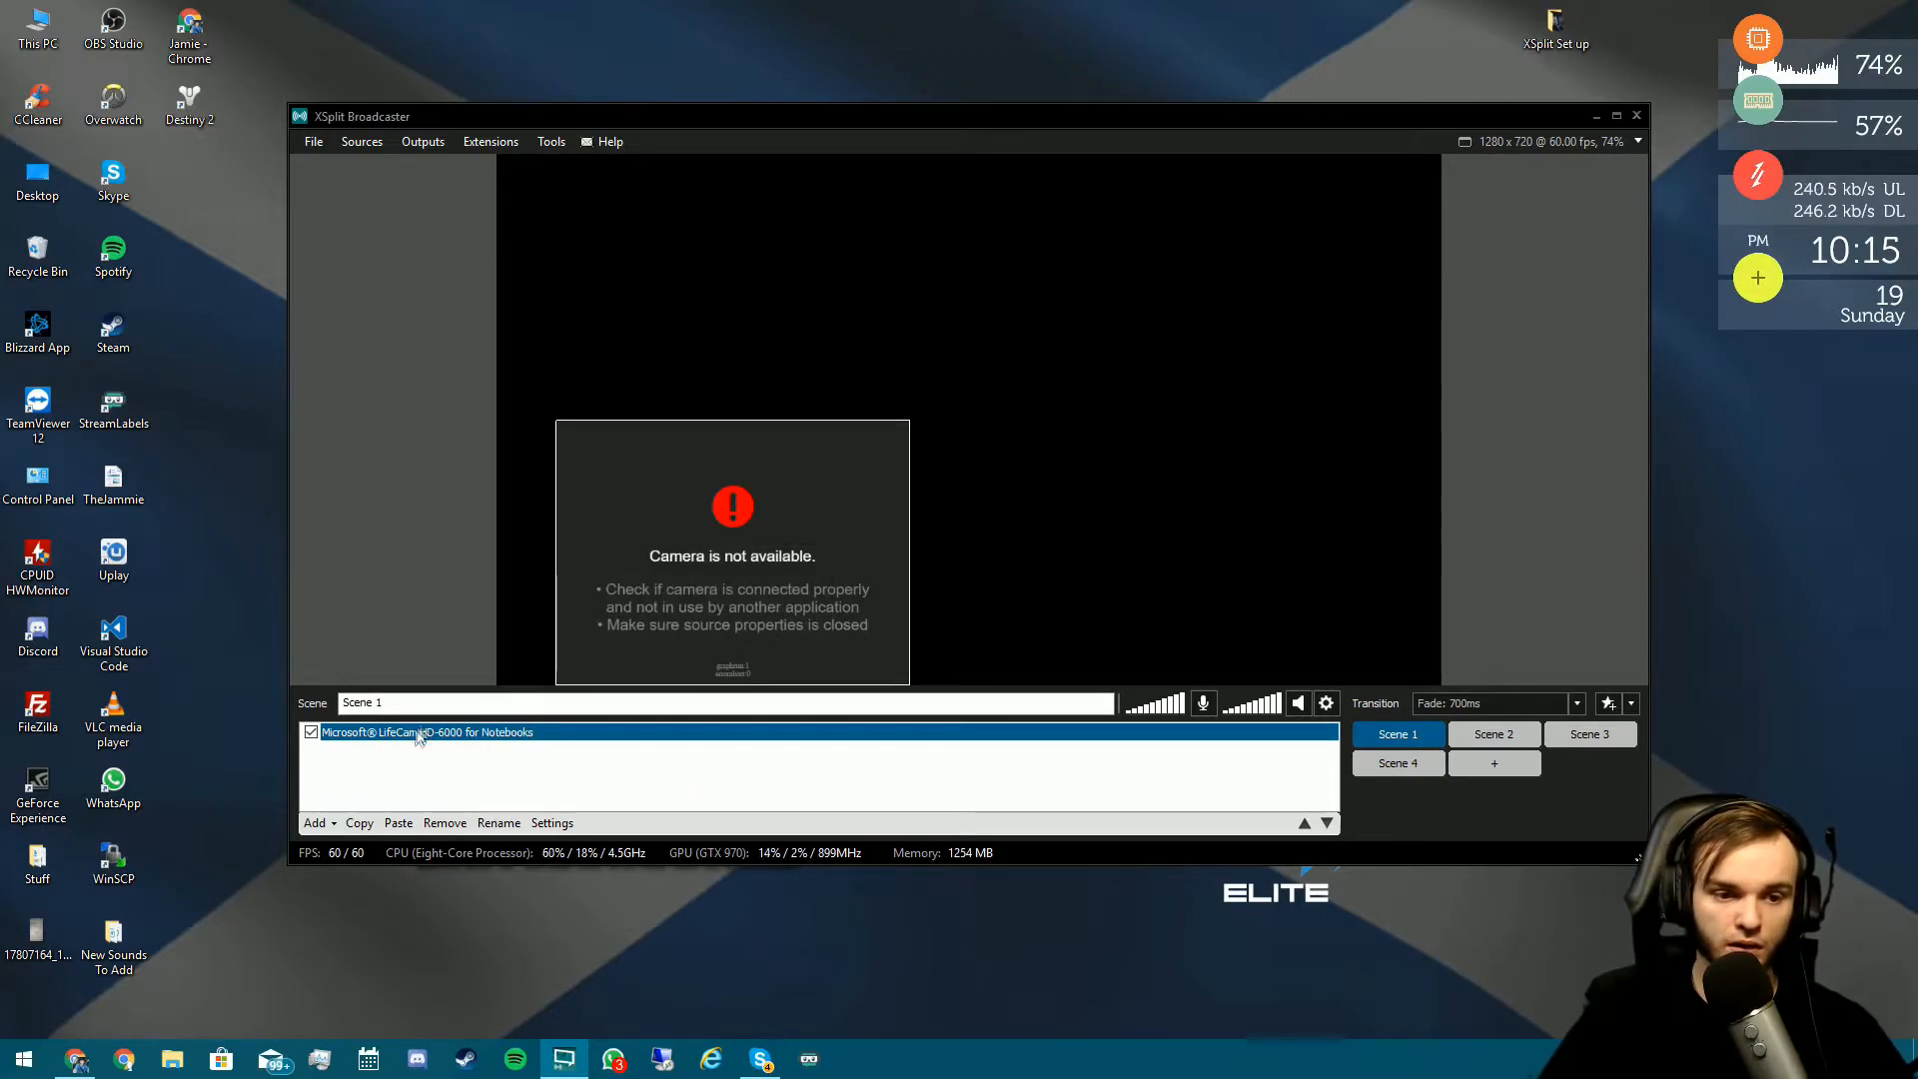
drag(760, 554, 1214, 535)
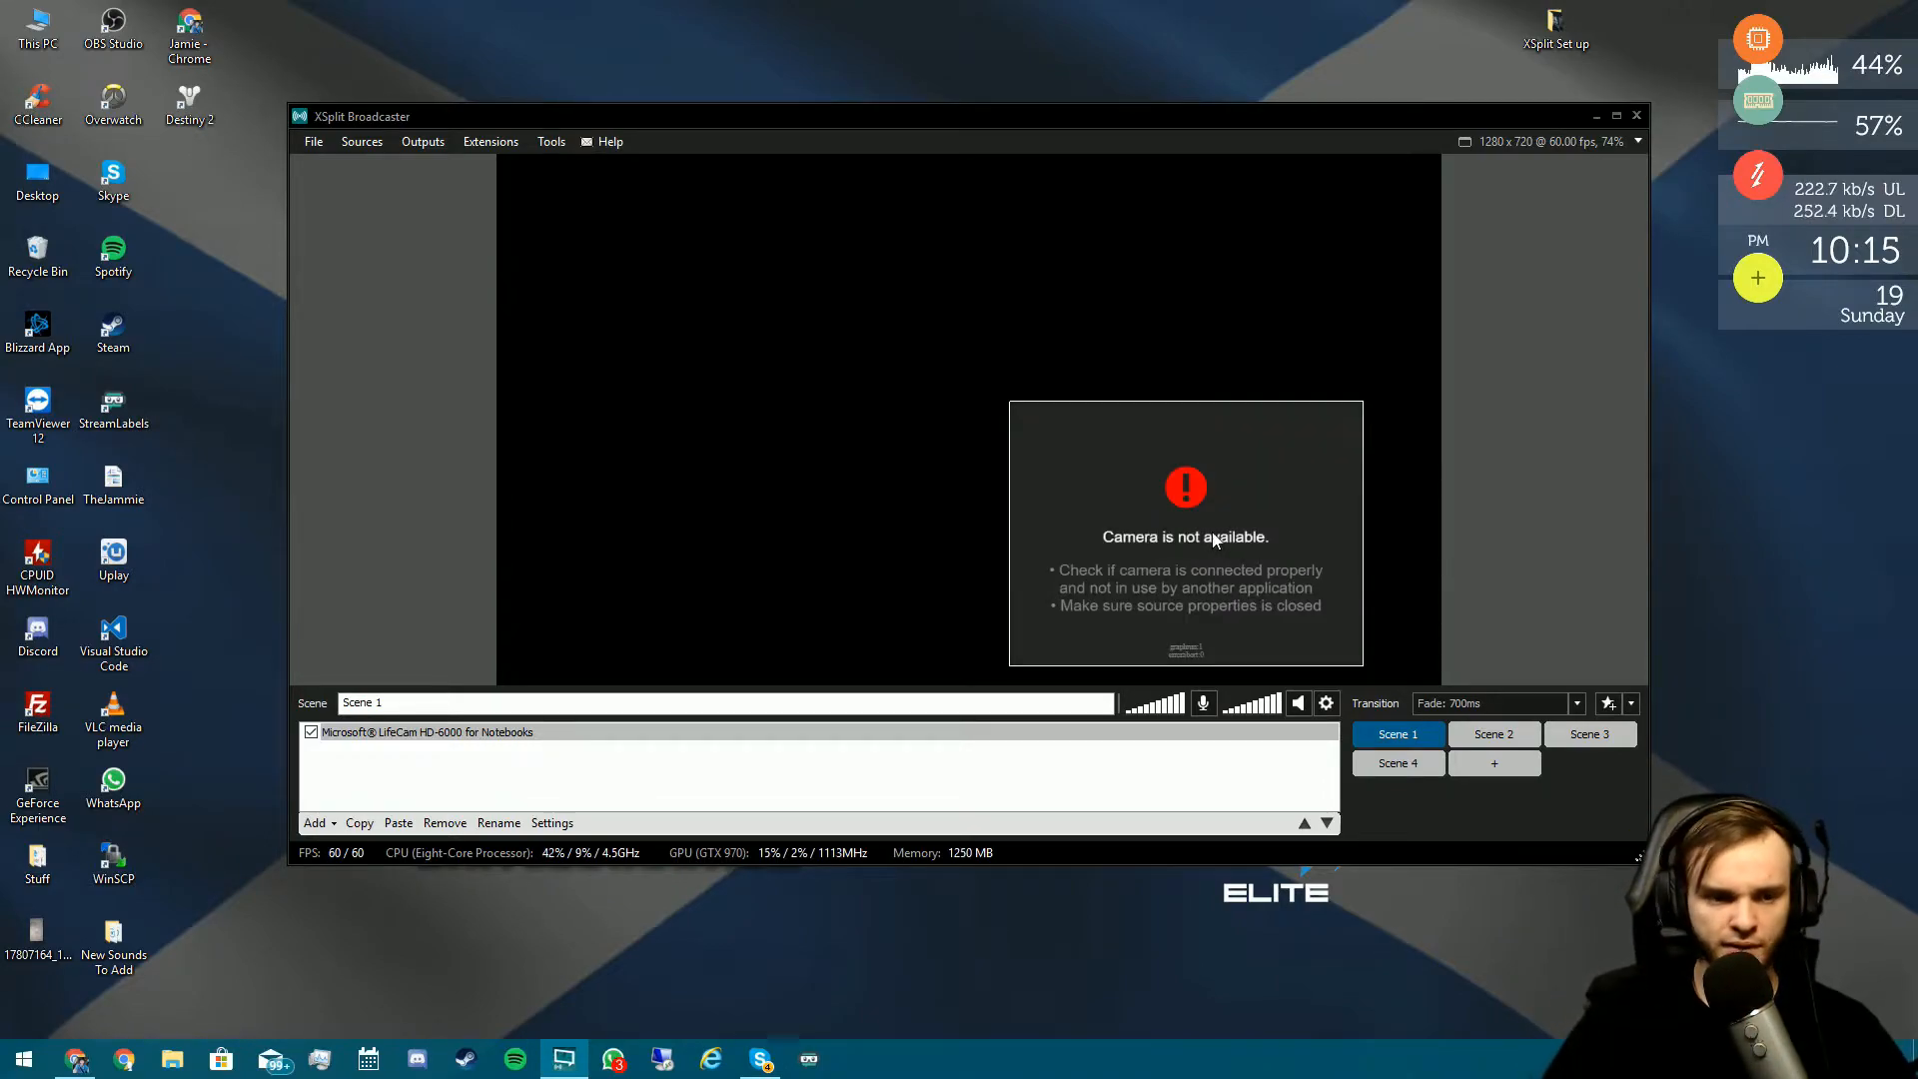
click(1213, 532)
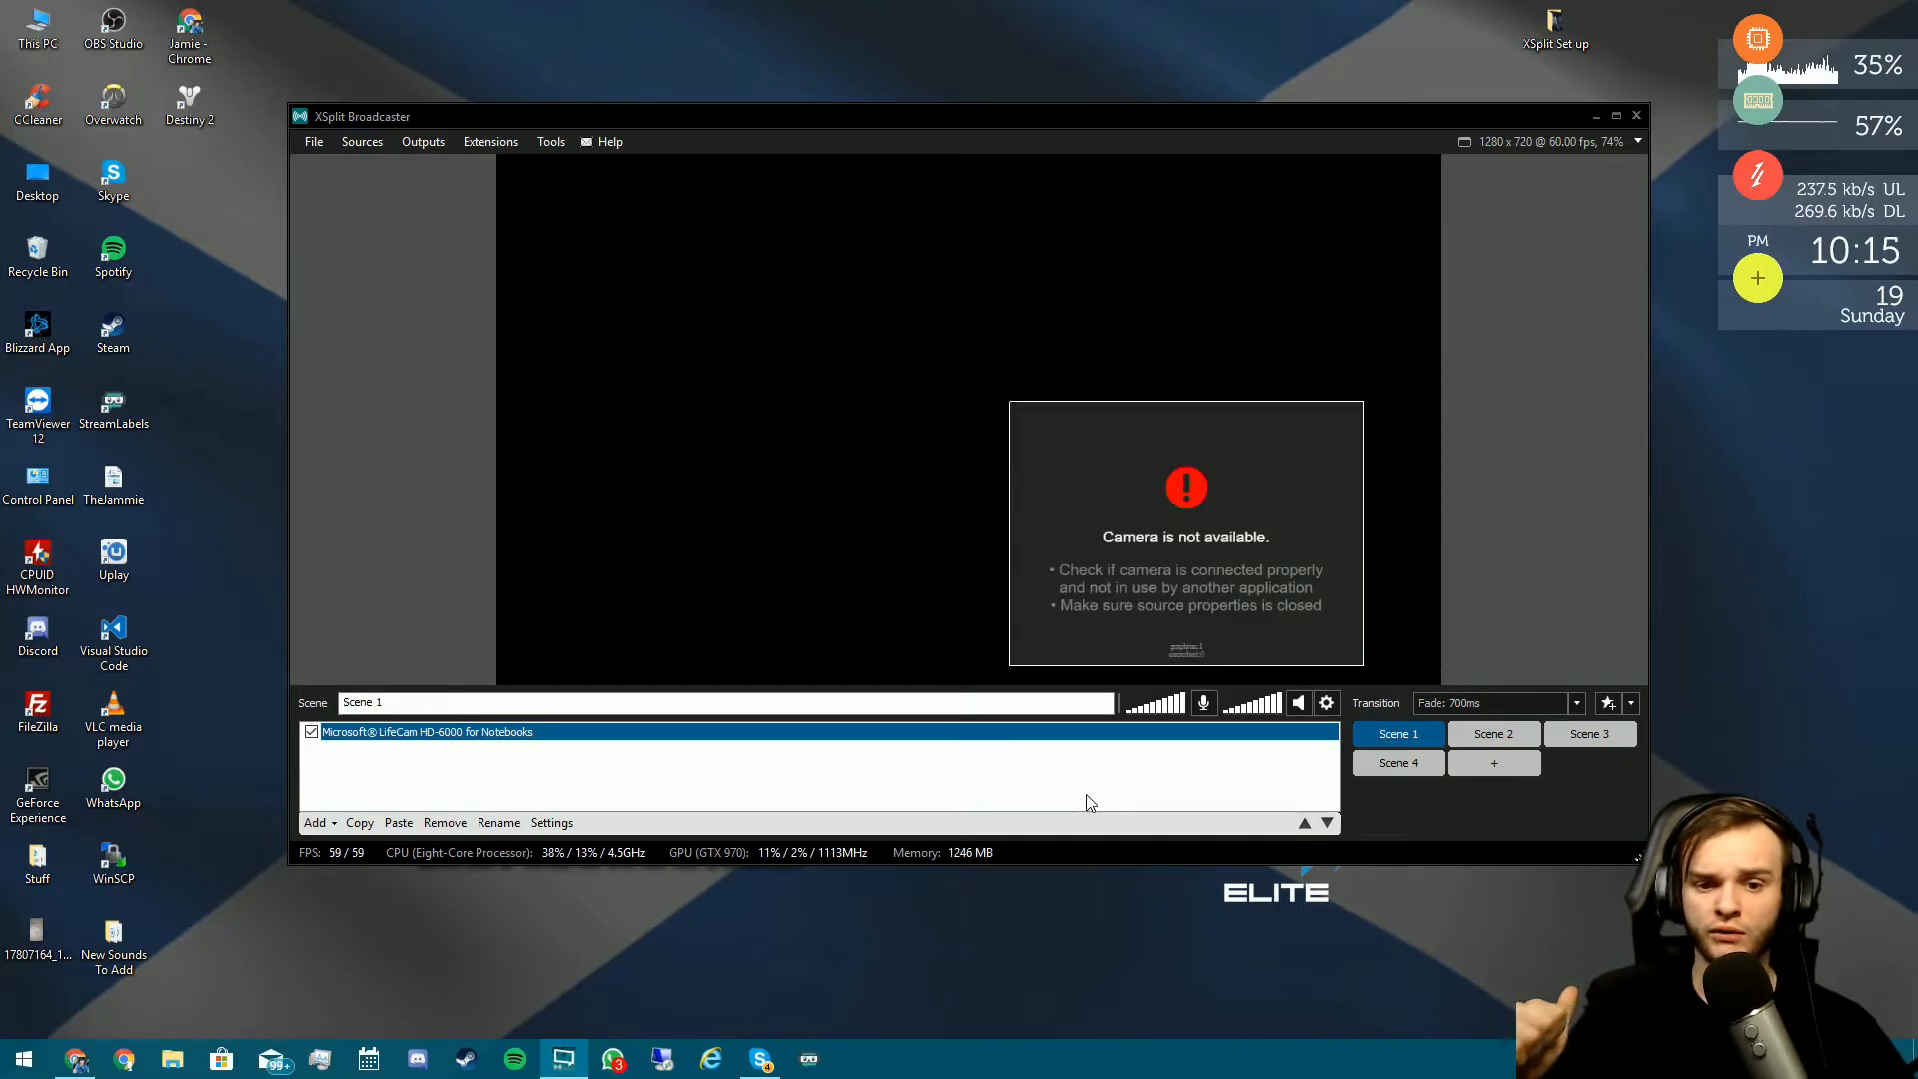
click(444, 822)
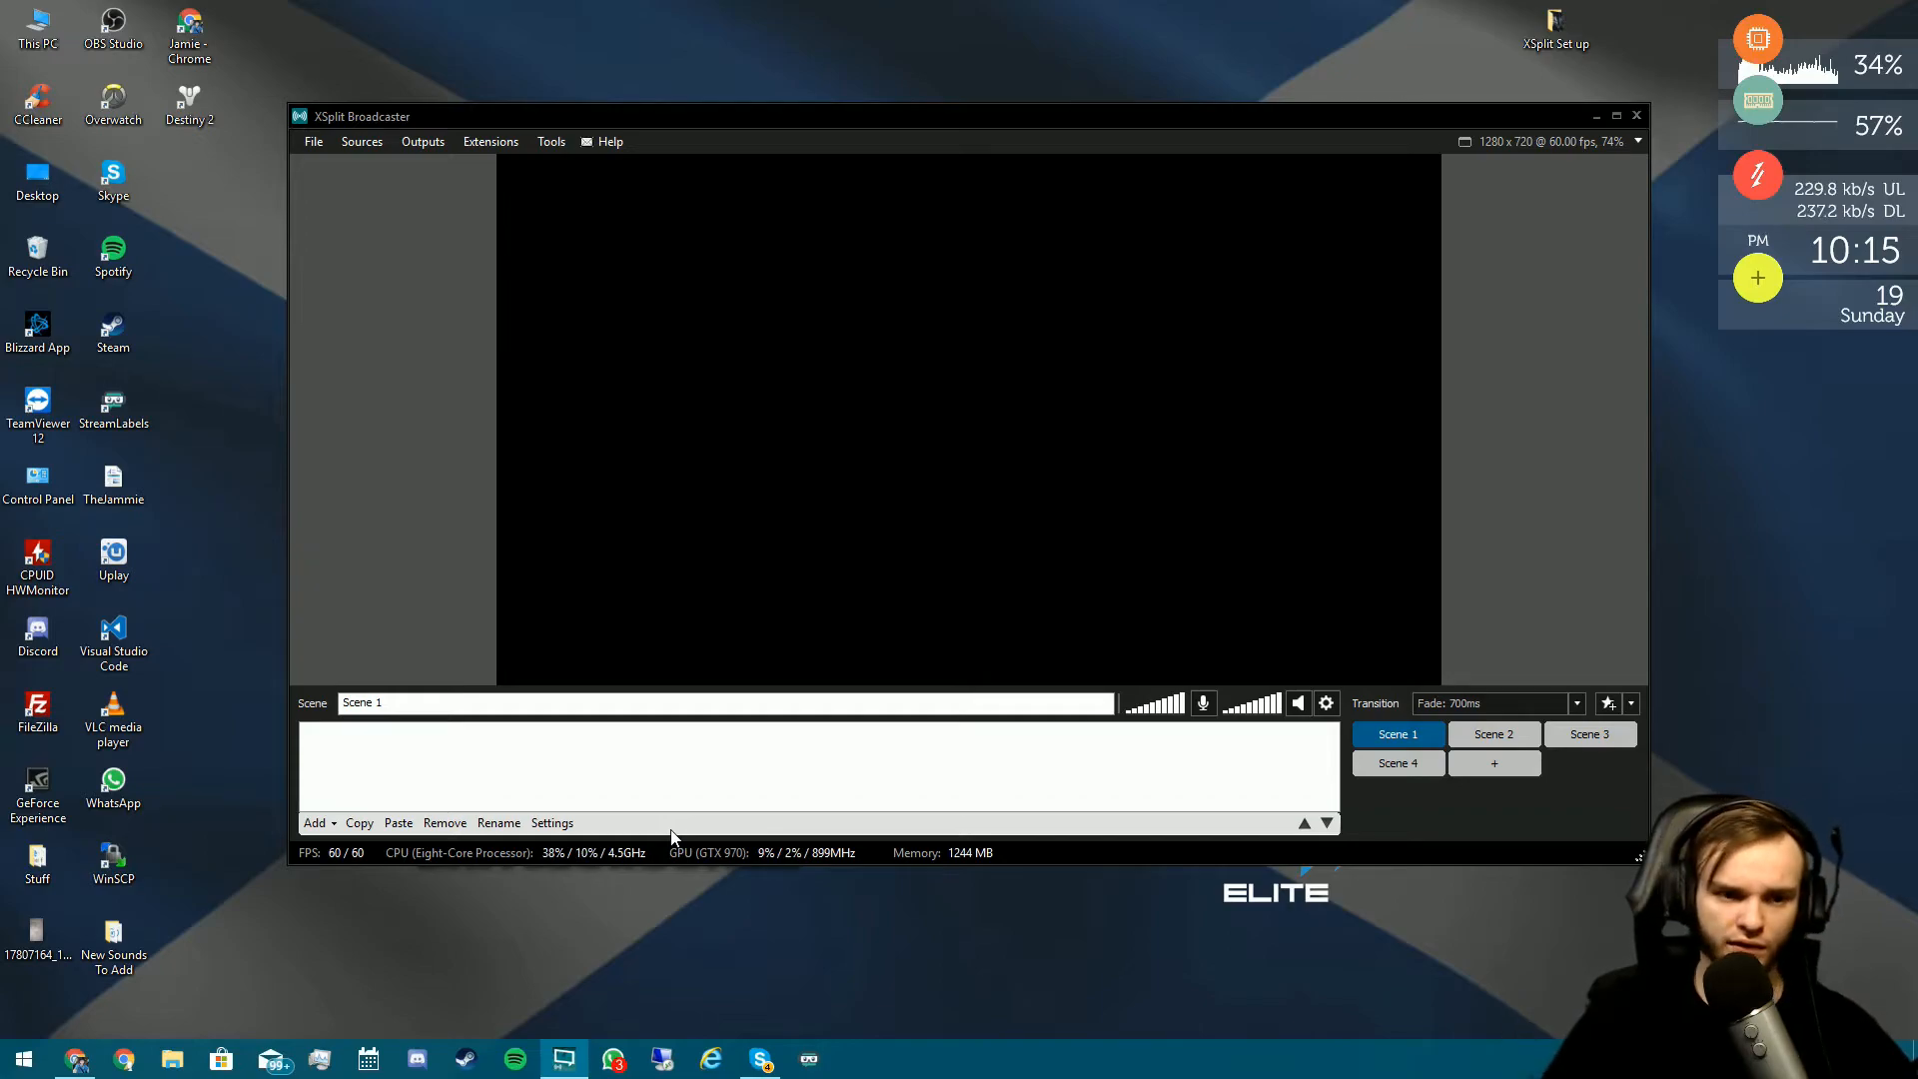
- Add a Battle.net Helper game capture source to Scene 1
click(317, 822)
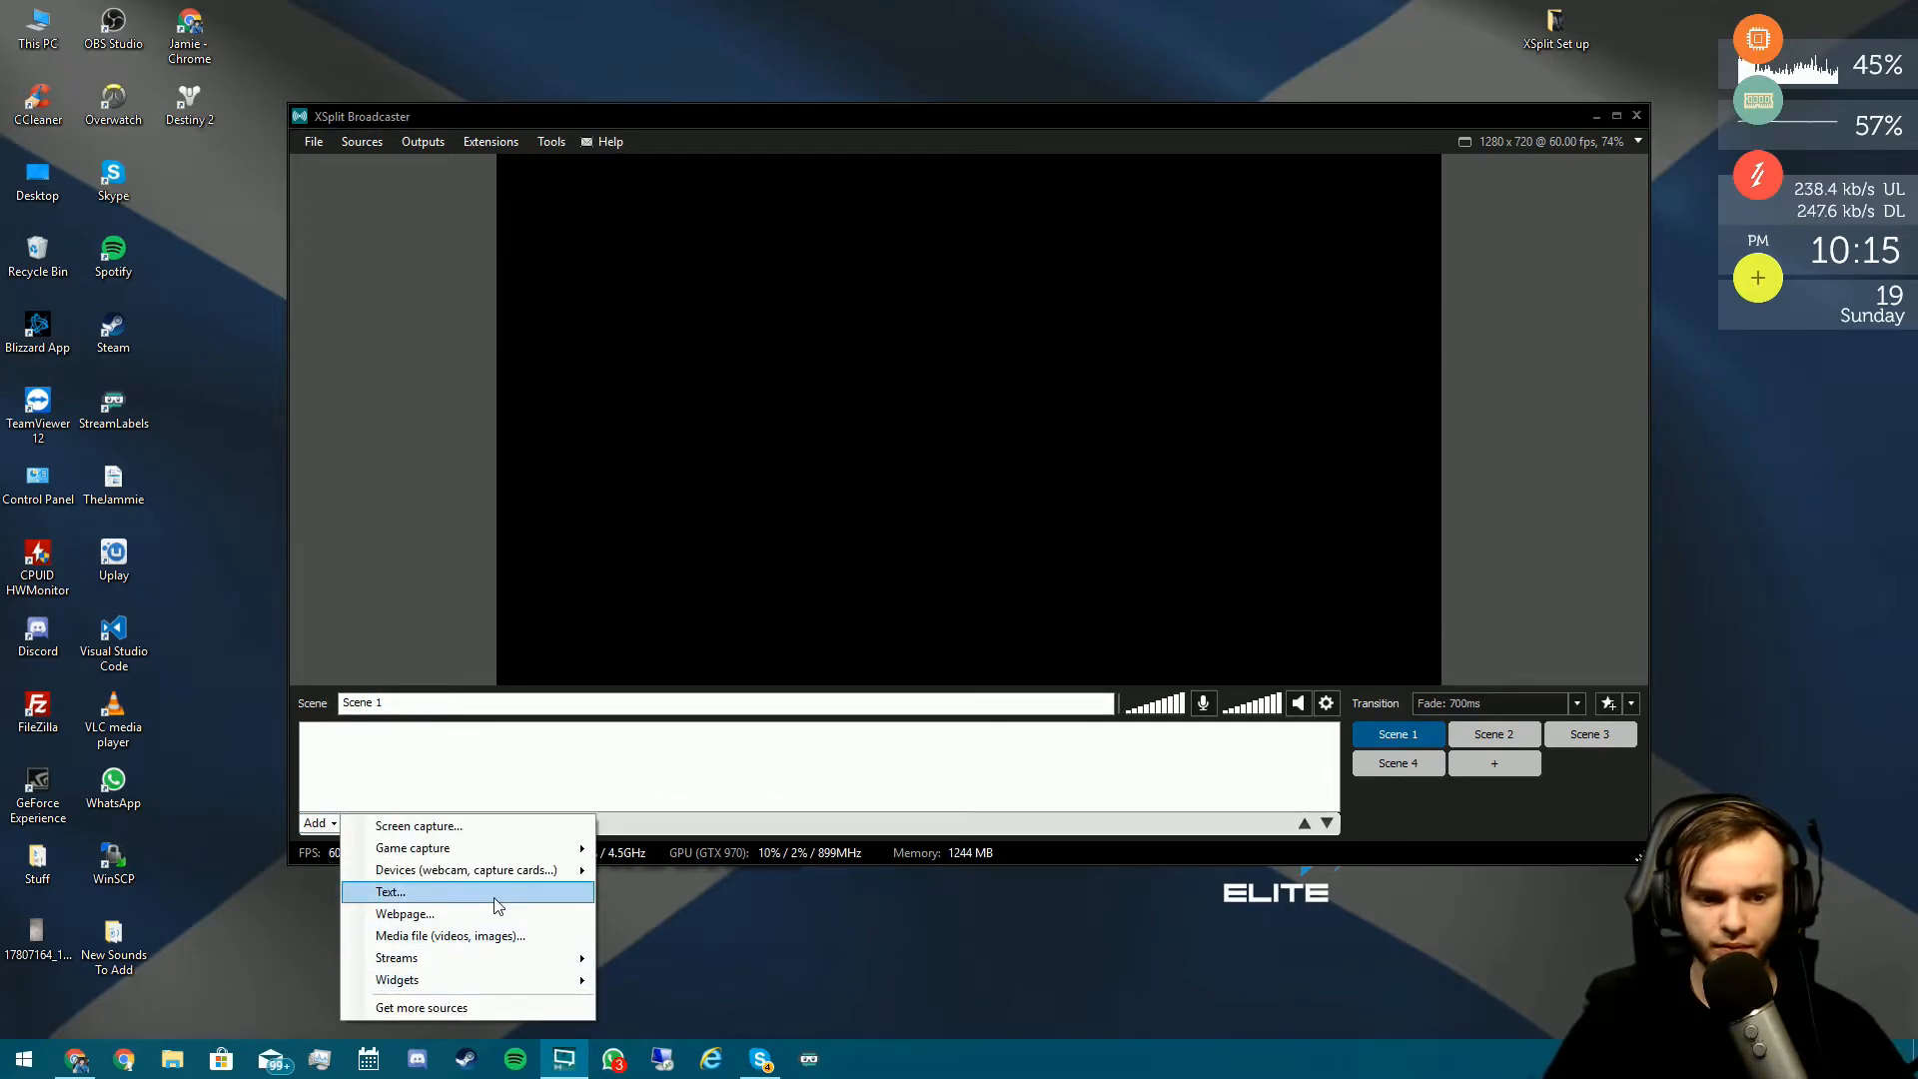
mouse_move(514, 852)
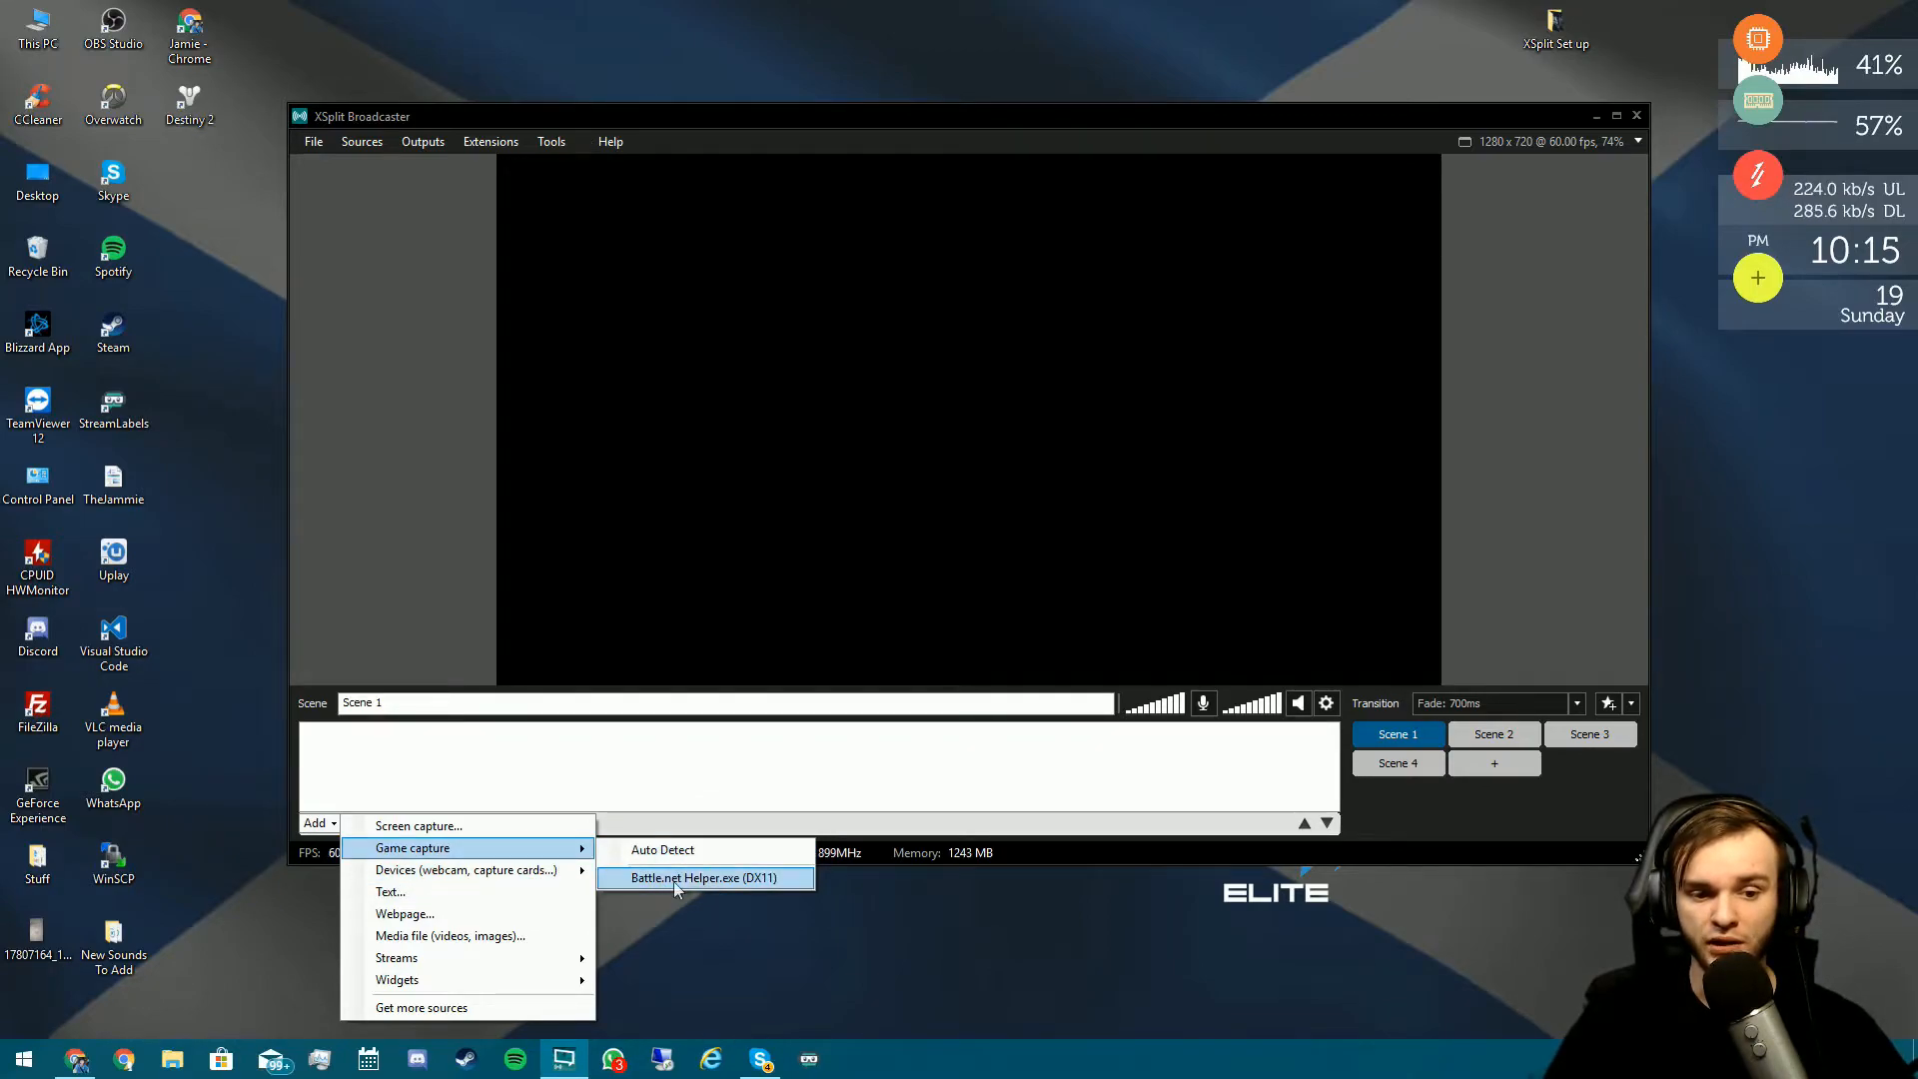
click(703, 888)
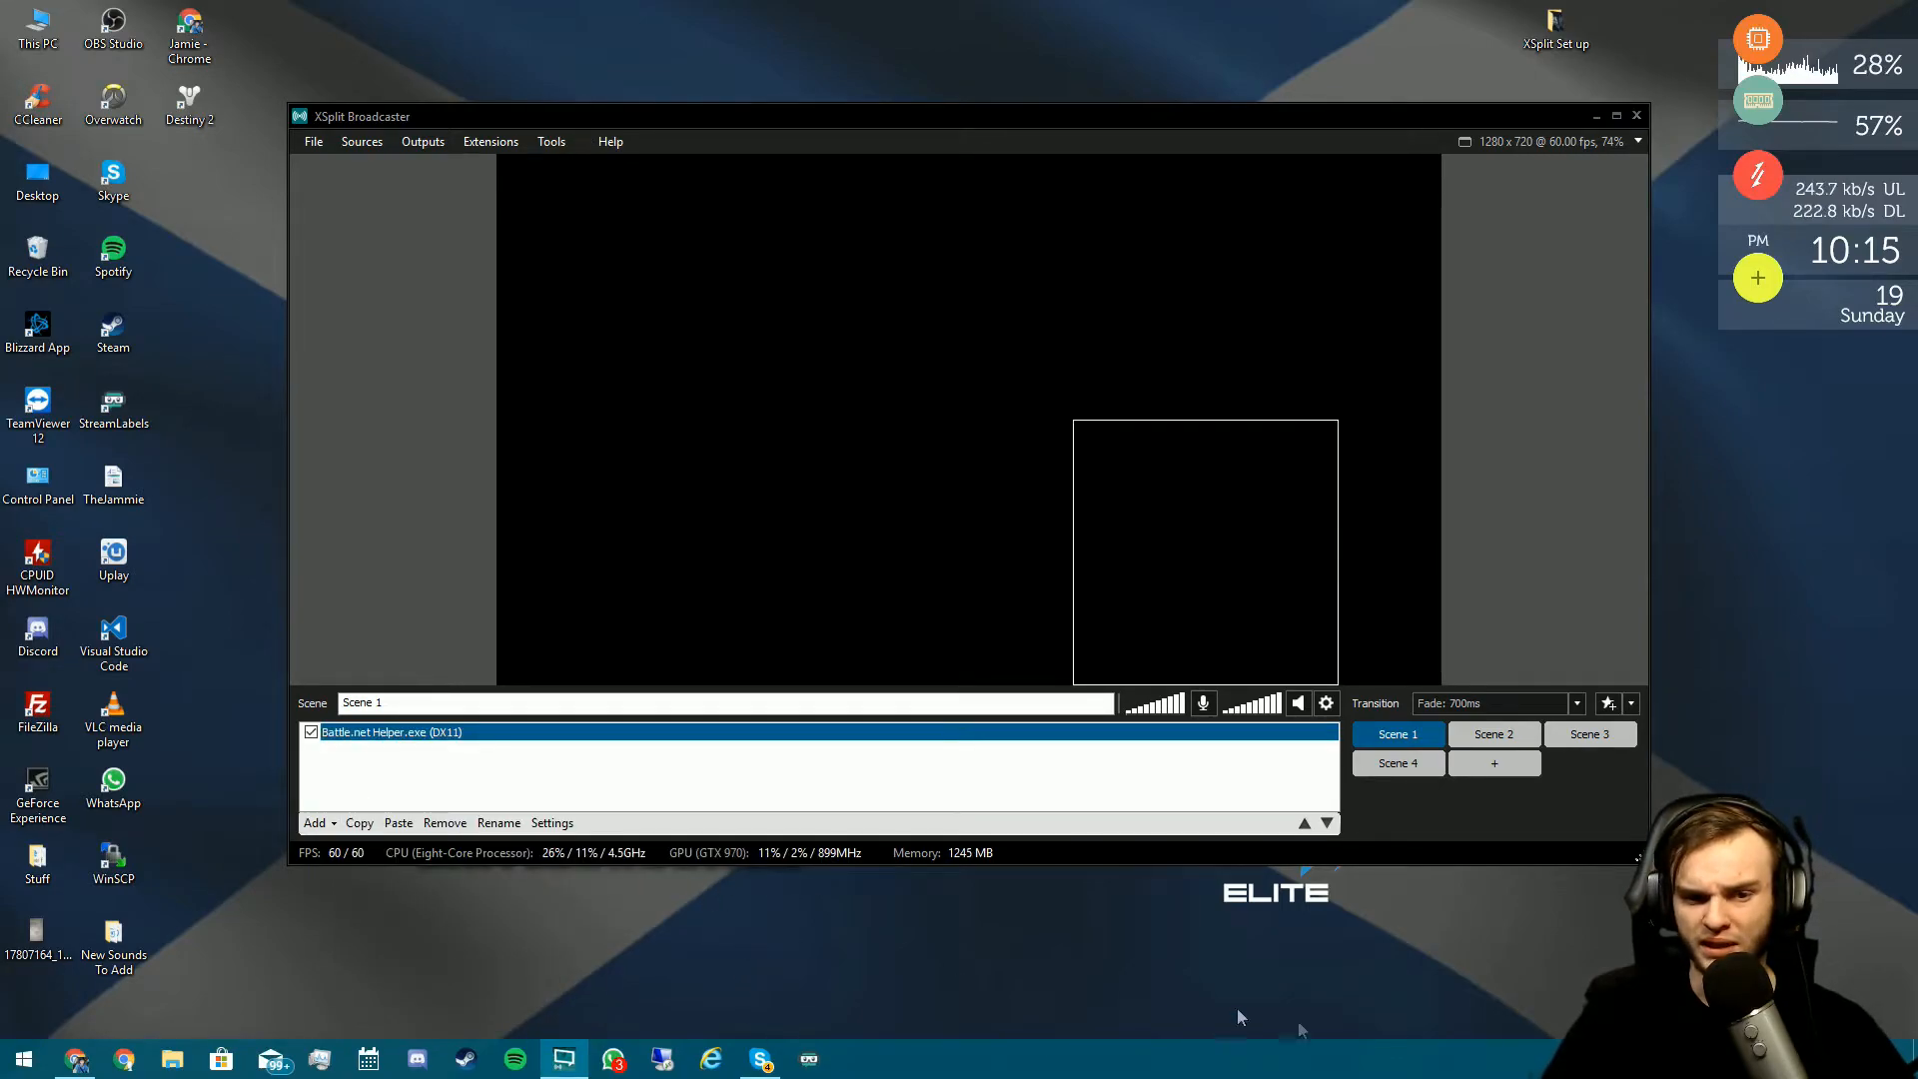
- Exit Battle.net from the tray, remove its capture source, and start a screen capture
click(1688, 1059)
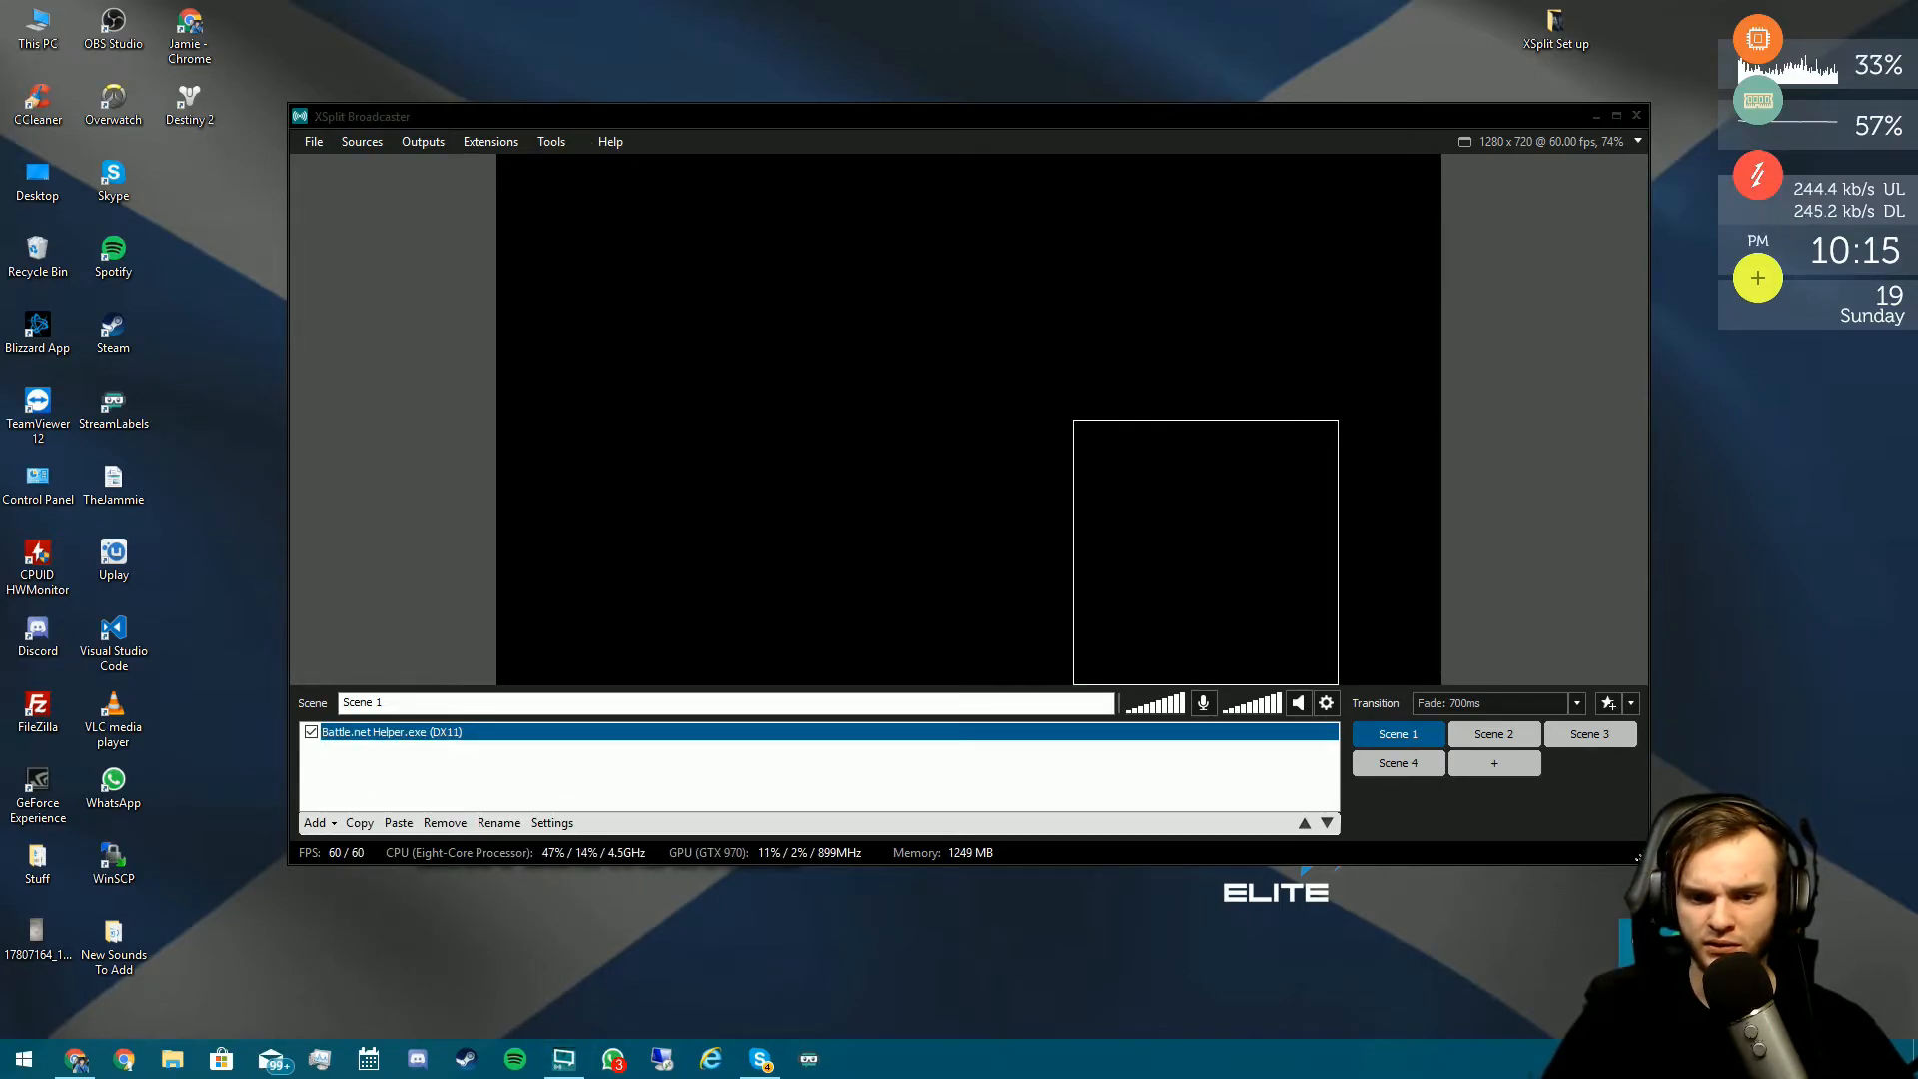
double_click(1688, 939)
click(892, 514)
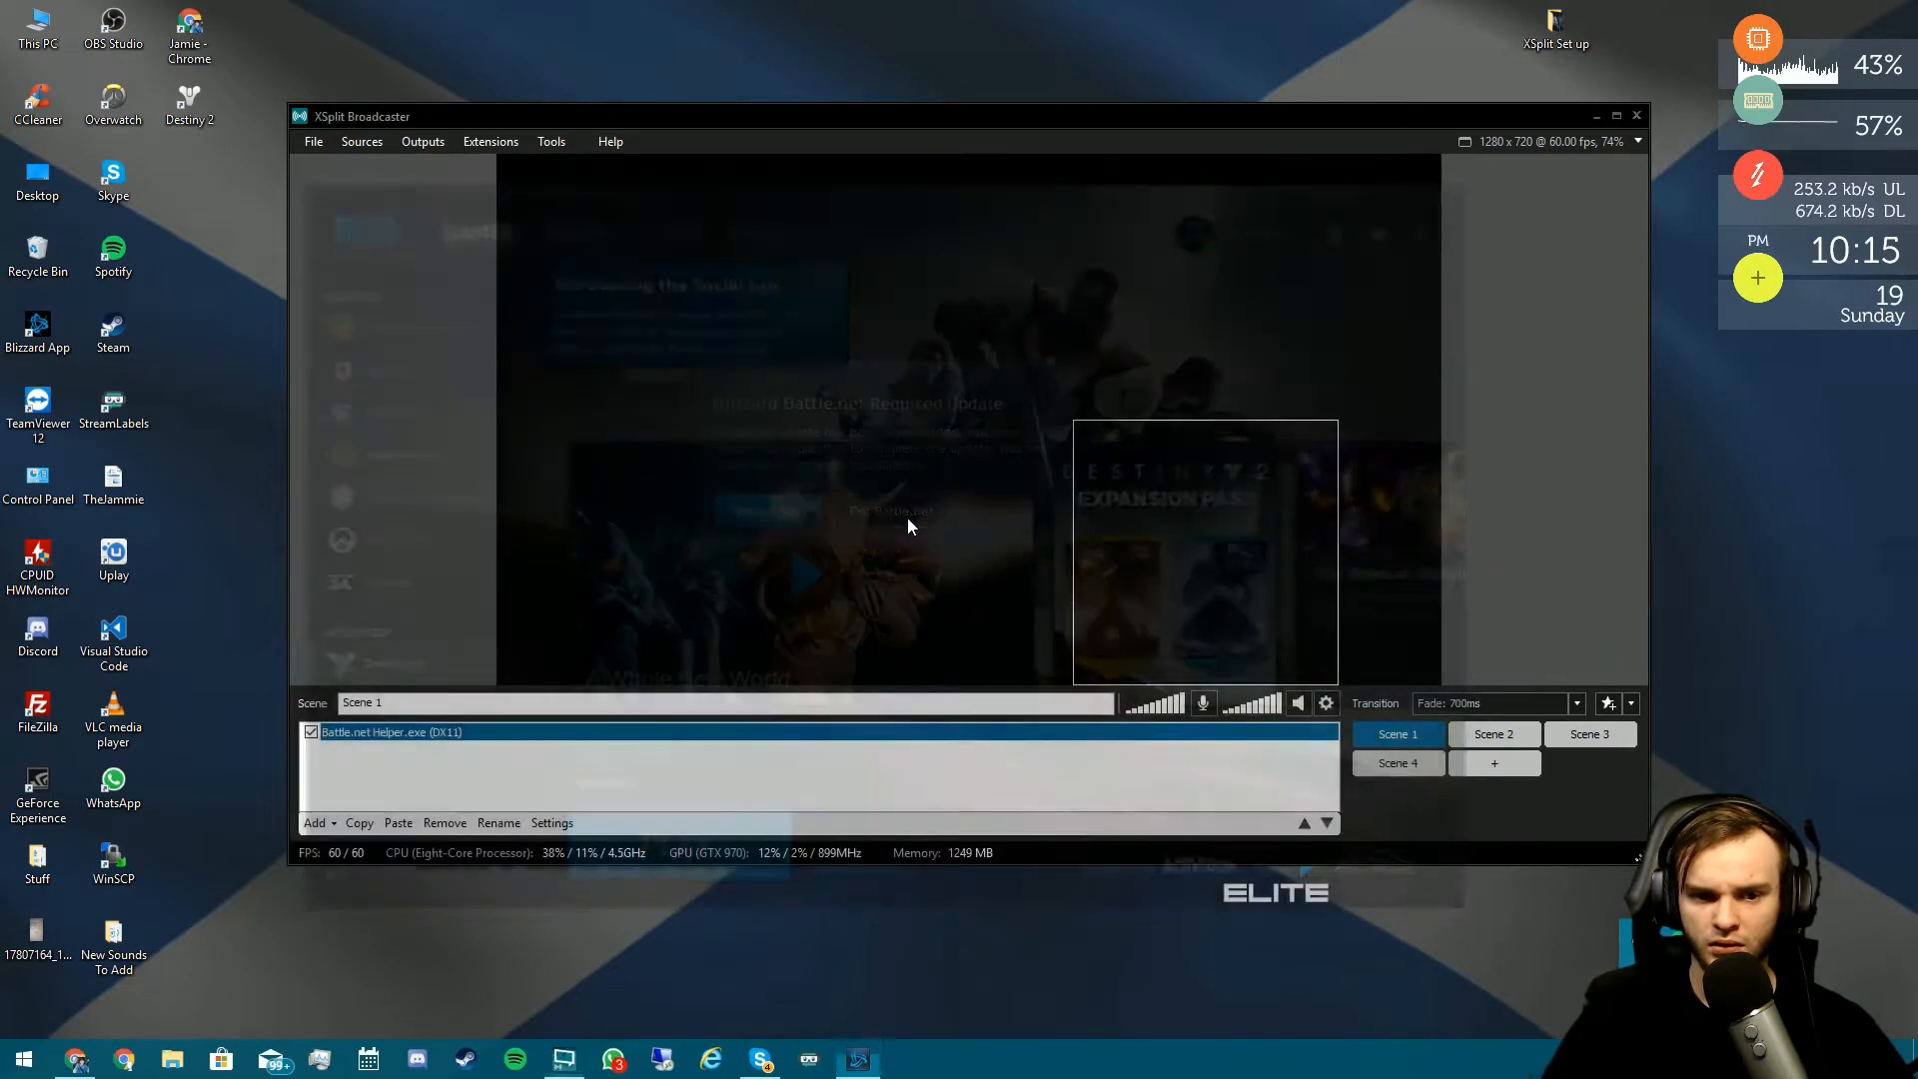
click(444, 822)
click(315, 823)
click(419, 825)
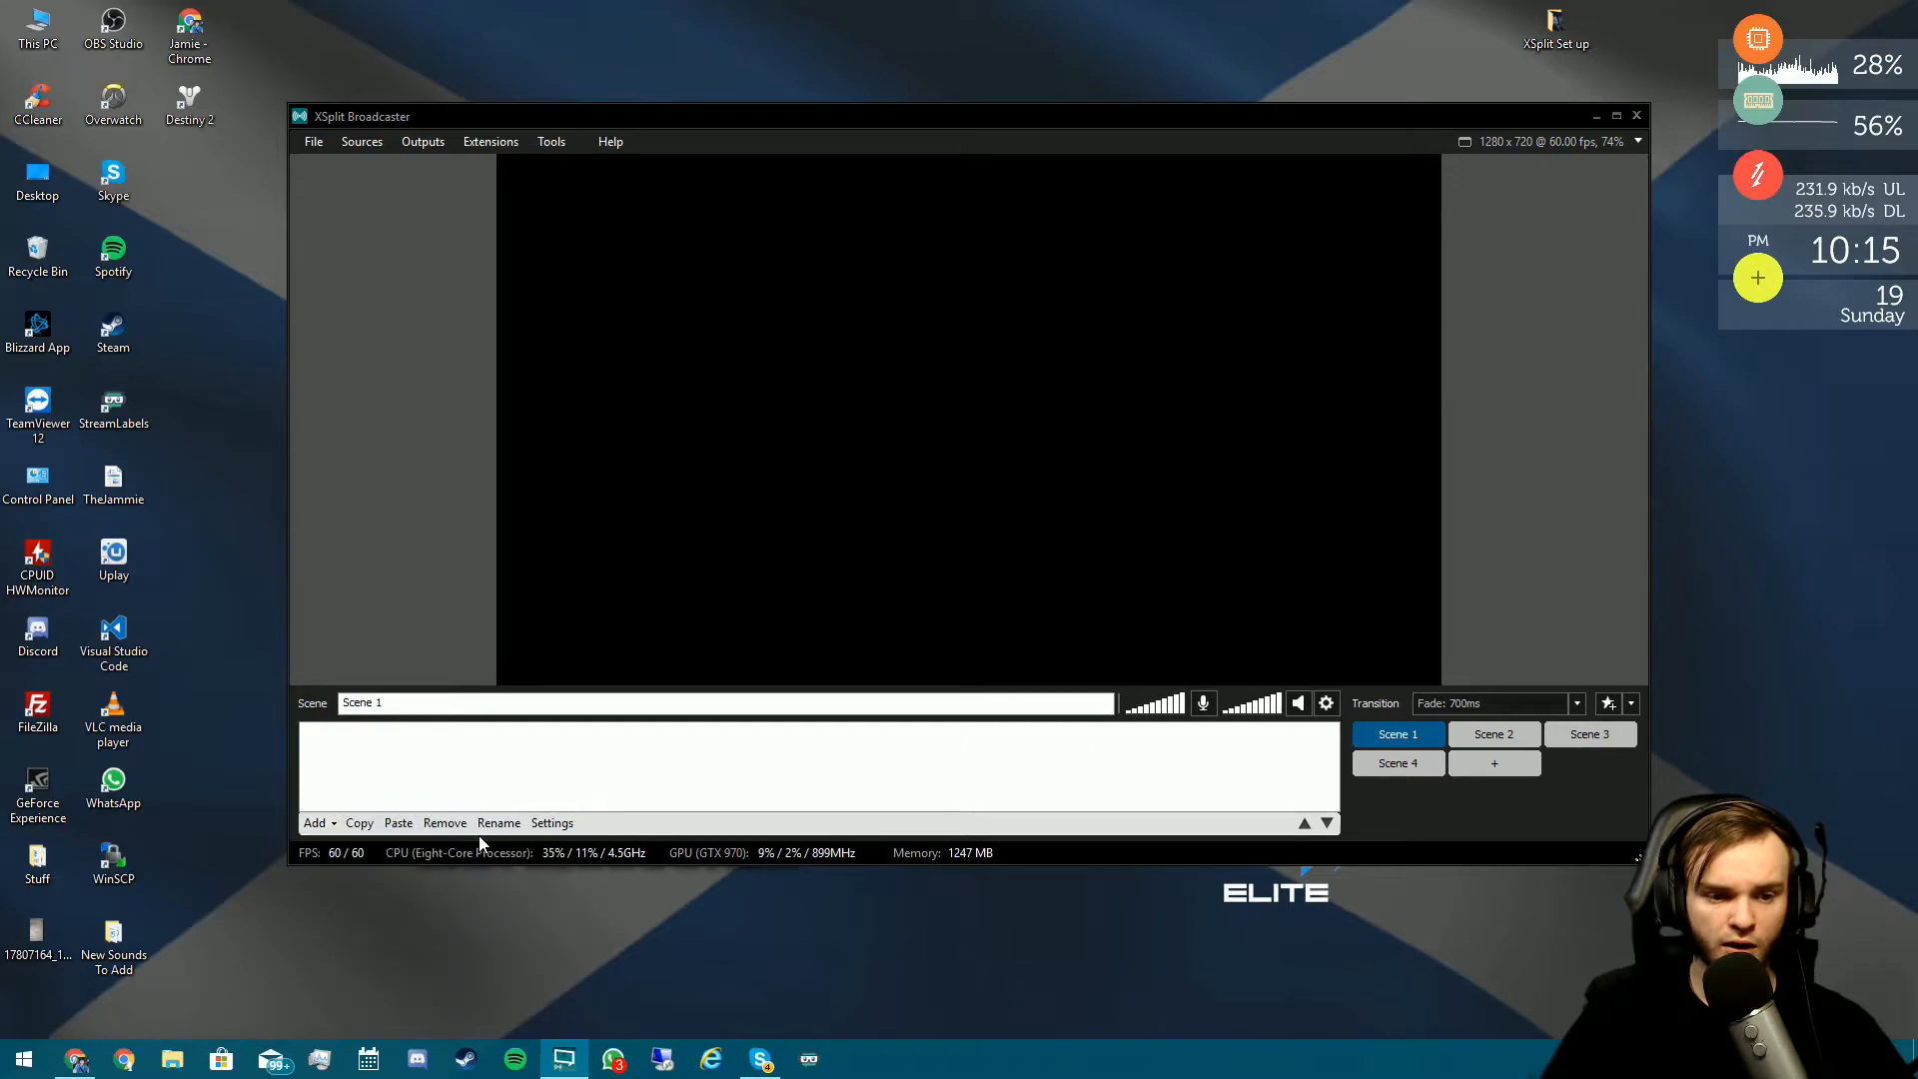
- Capture the full Desktop 3 screen and stretch it across the preview
drag(0, 1, 1092, 805)
drag(10, 777, 1917, 1078)
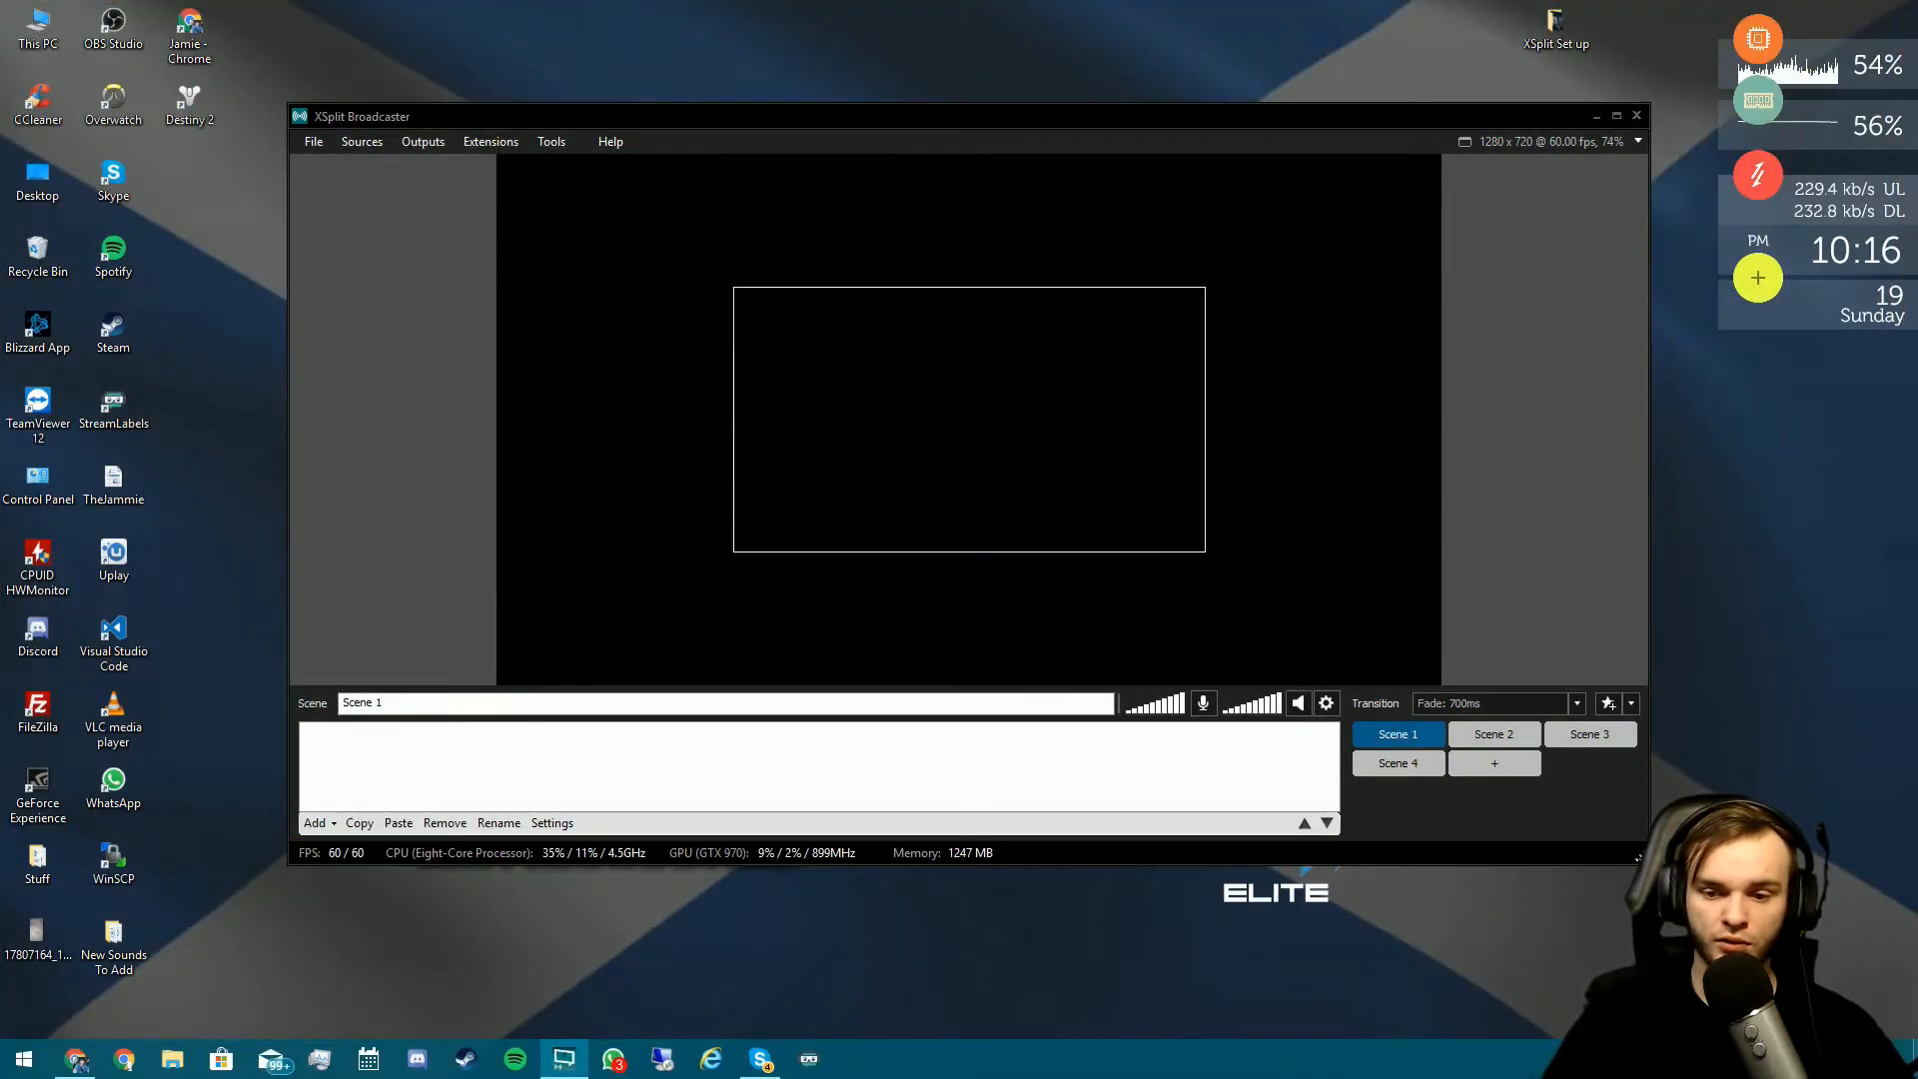
drag(1033, 435, 817, 338)
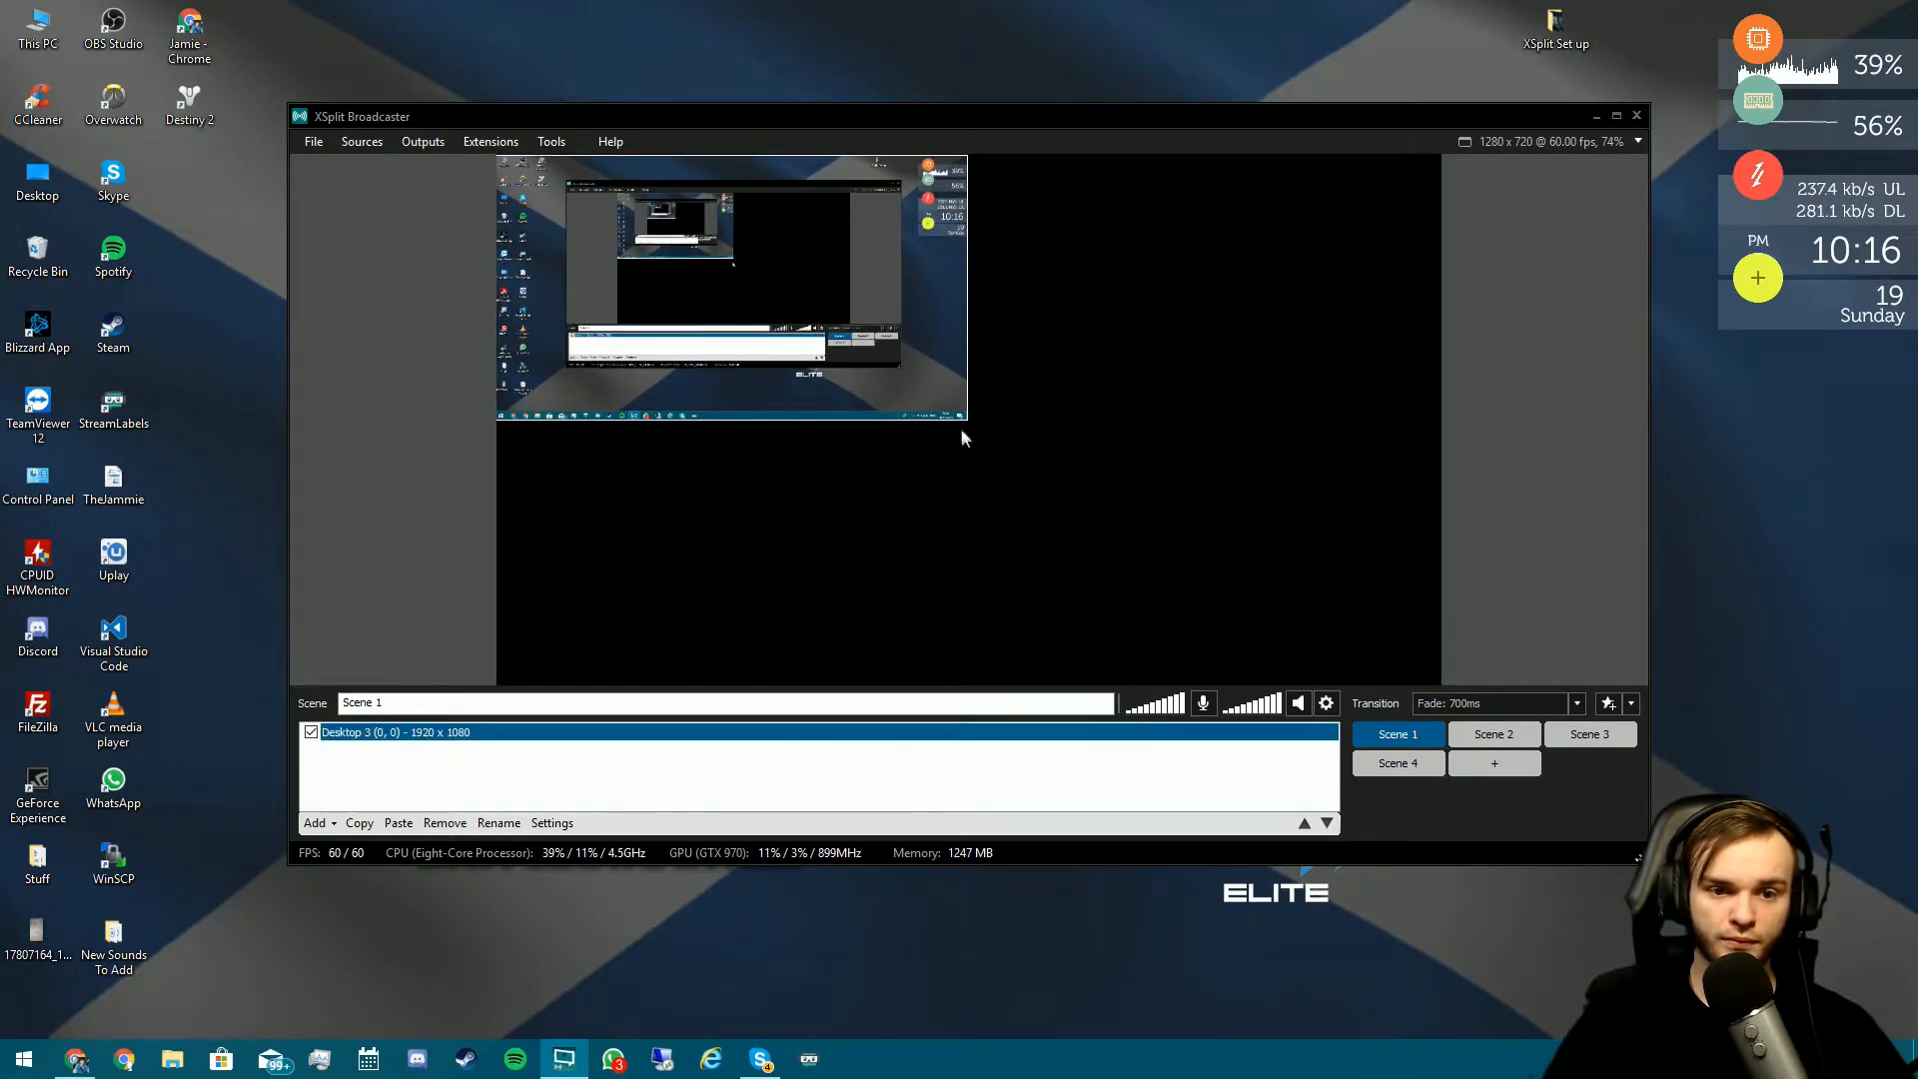
drag(968, 420, 1418, 674)
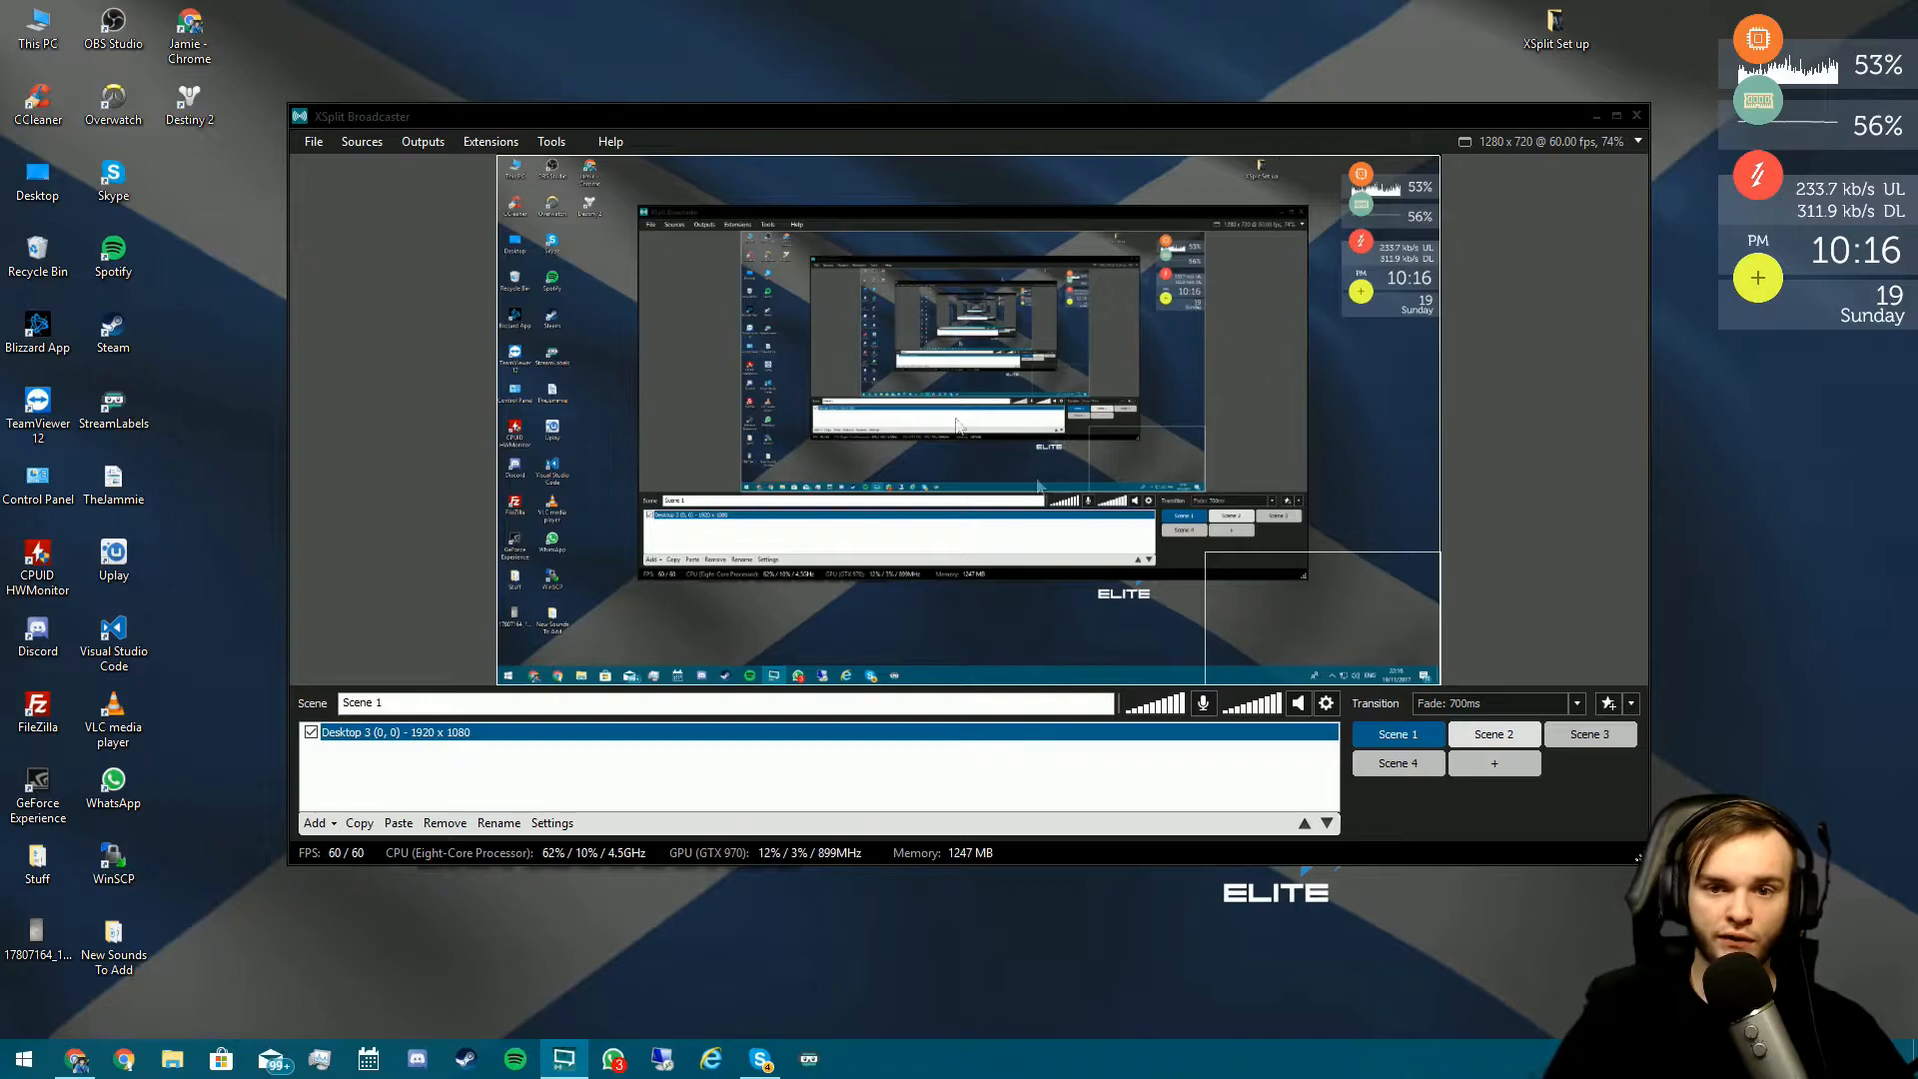
- Try a 30 fps output frame rate, then set it back to 60 fps
click(1565, 143)
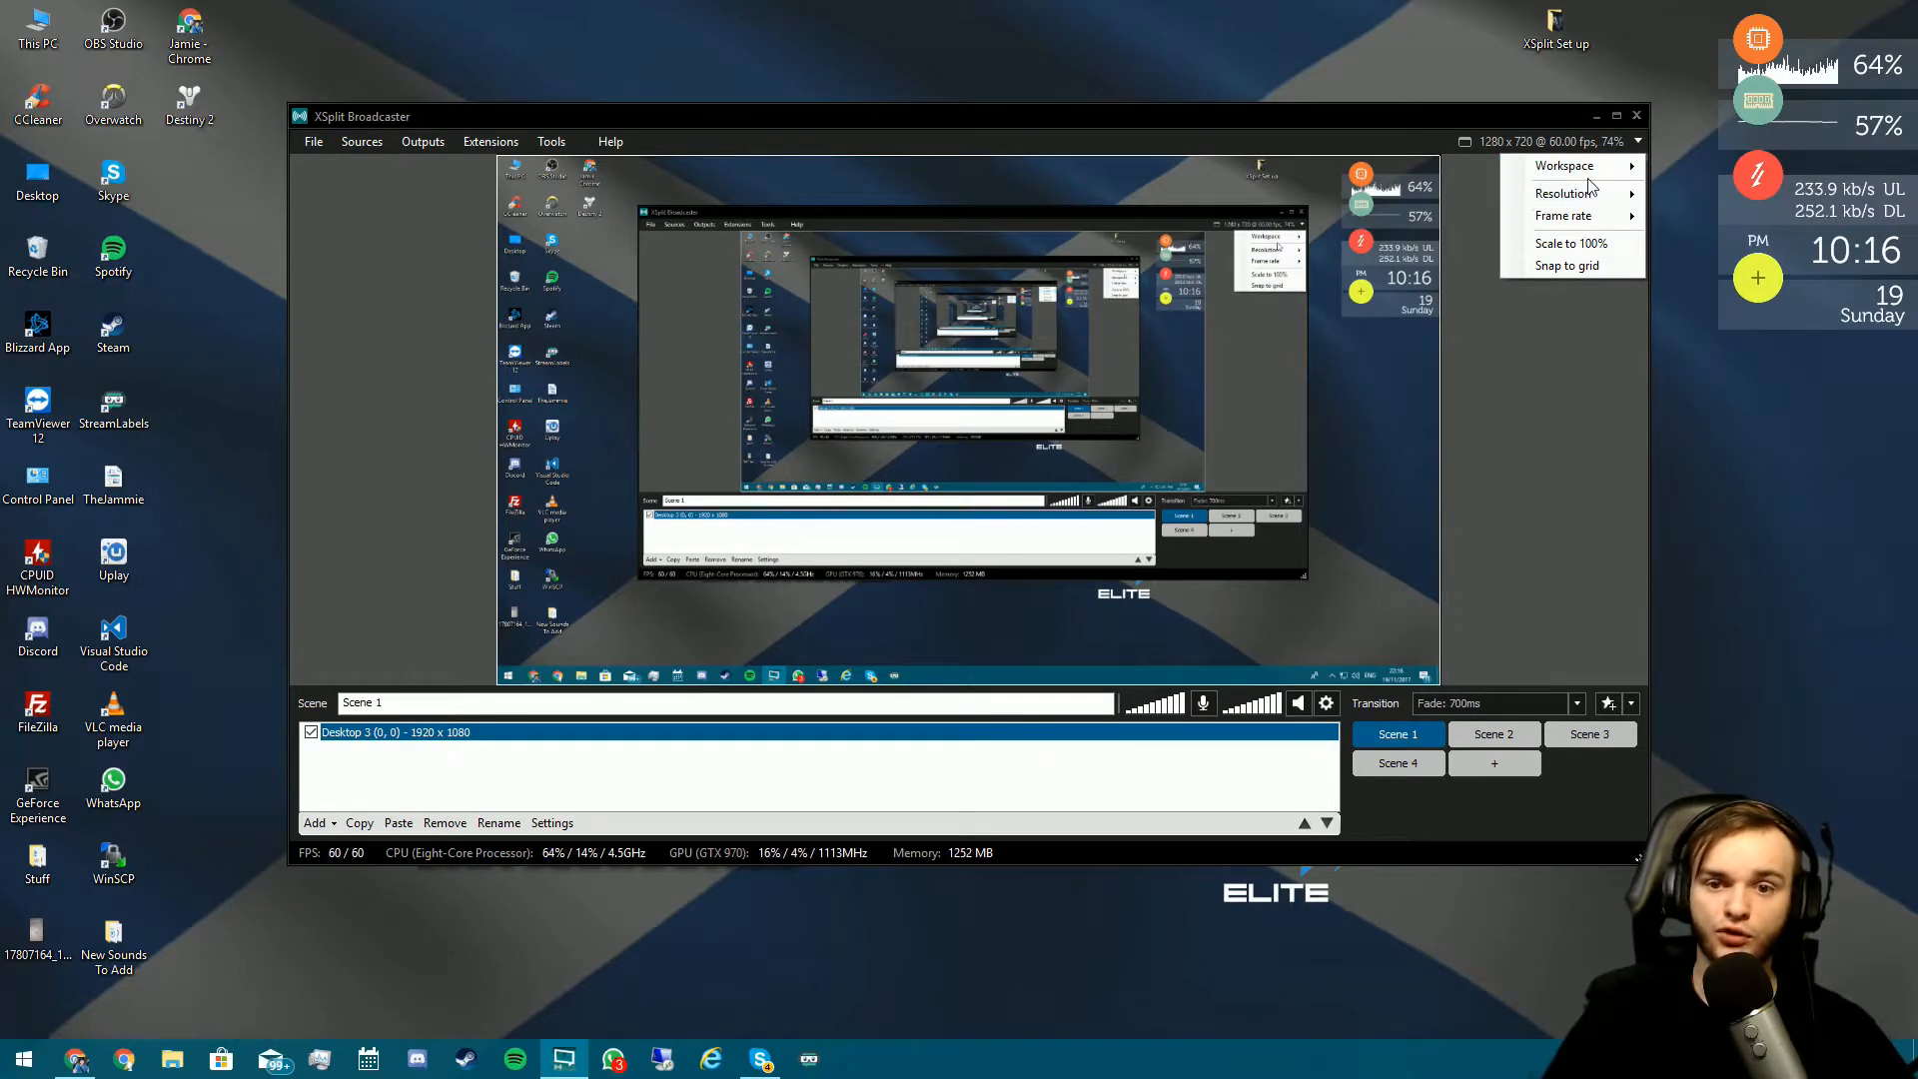
mouse_move(1589, 194)
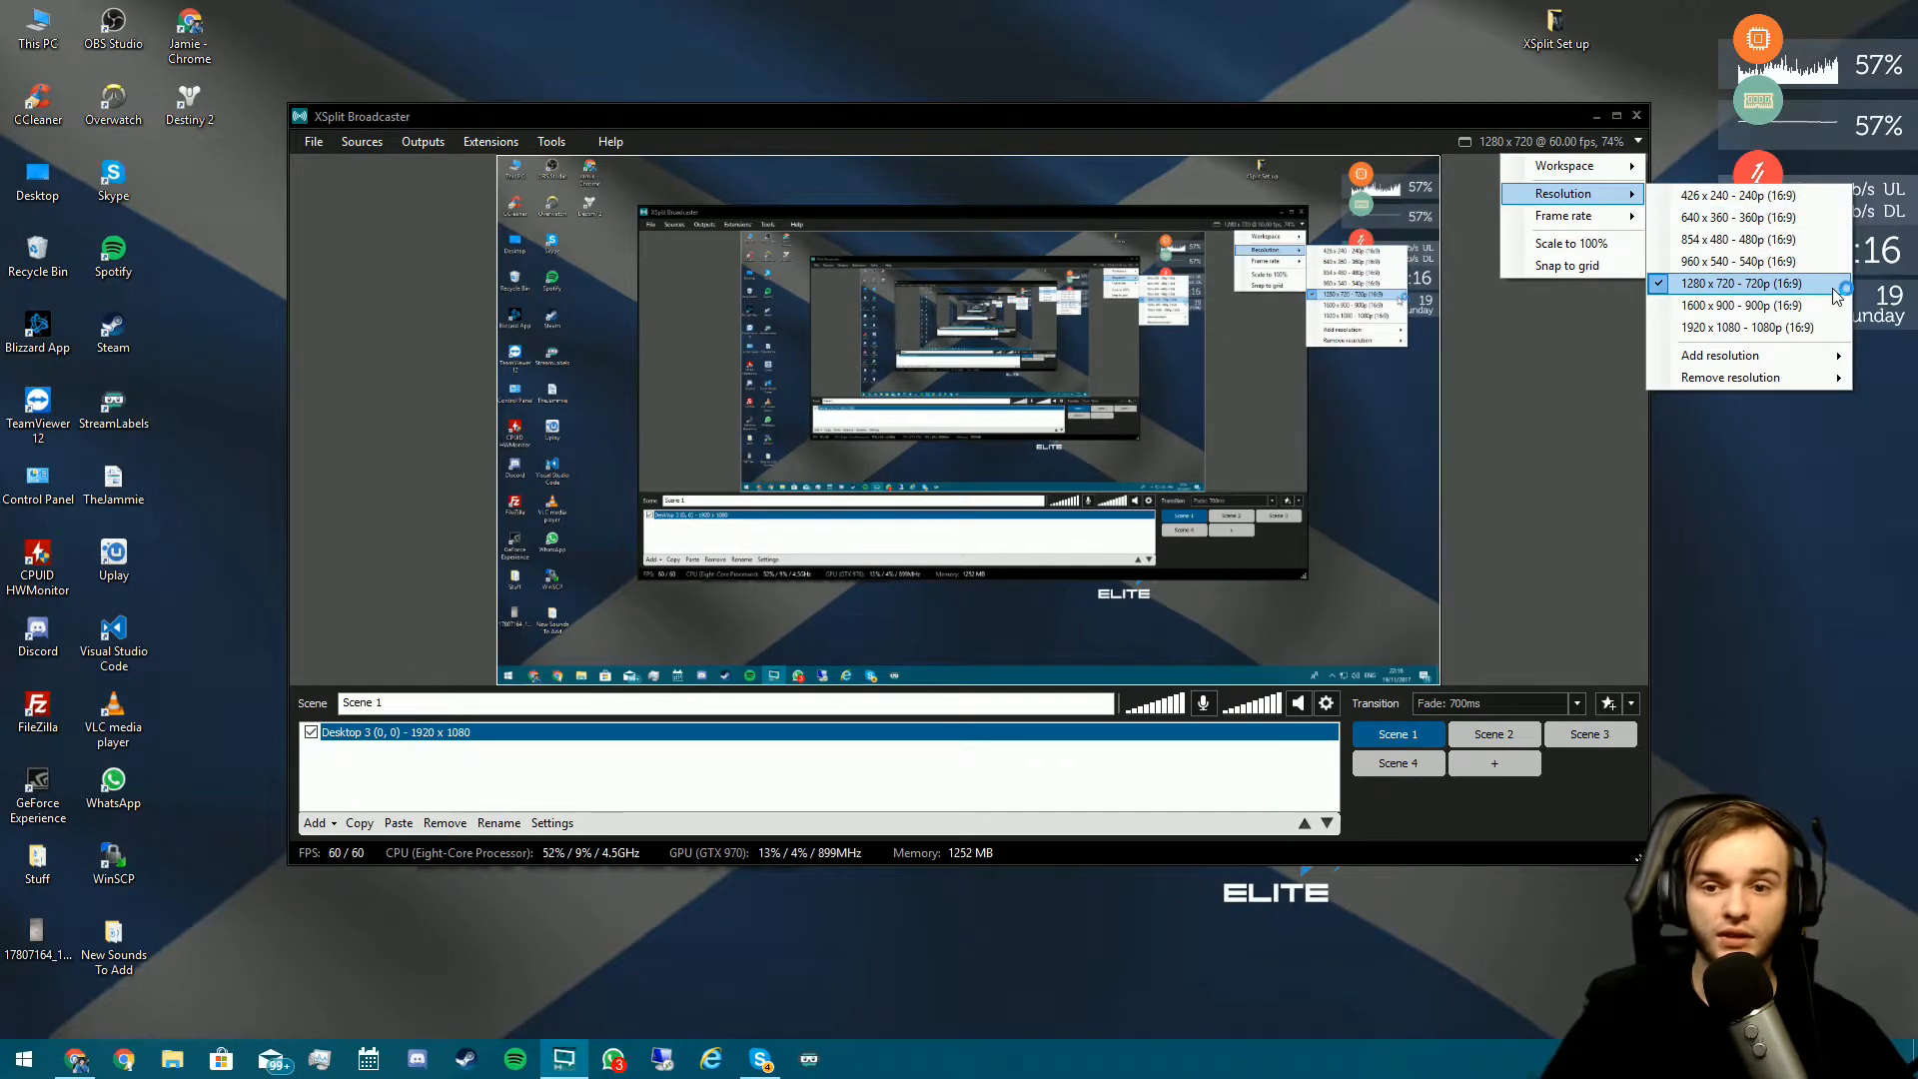
mouse_move(1624, 224)
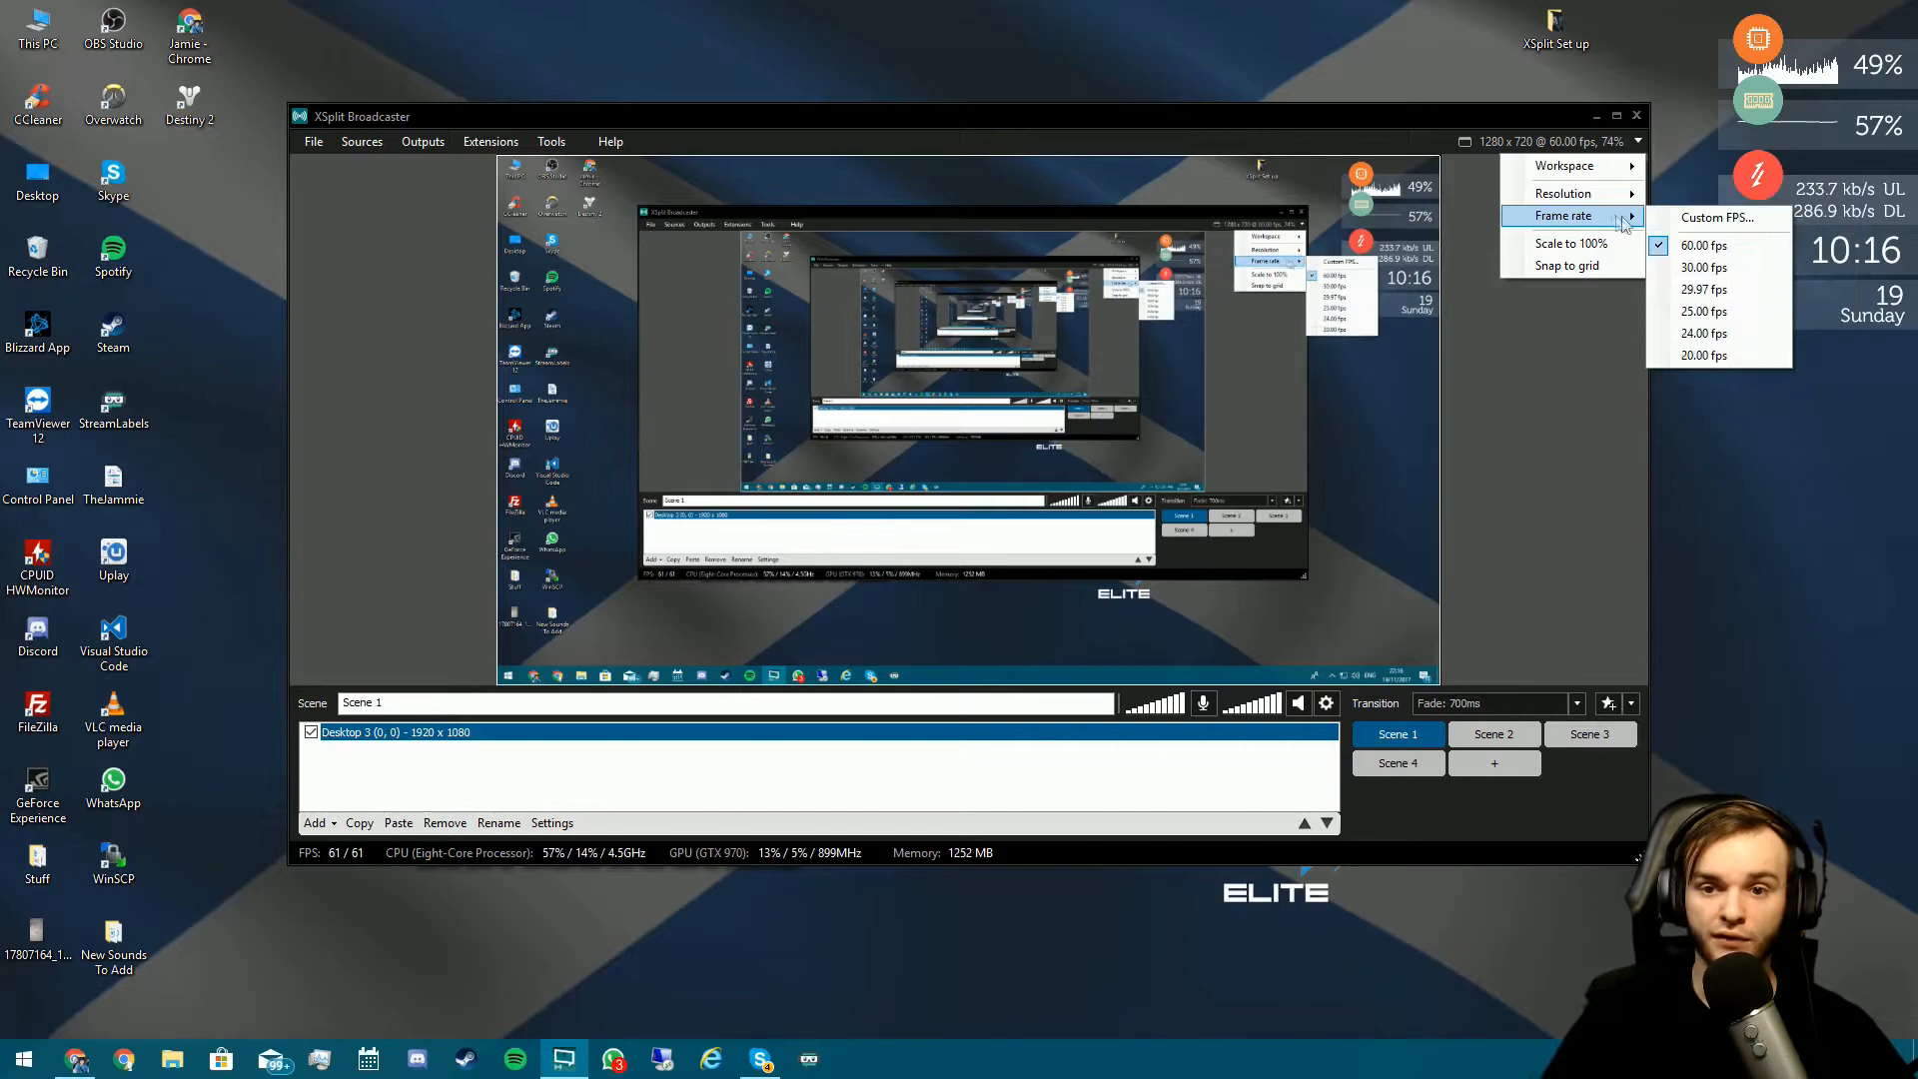
click(1718, 268)
click(1608, 140)
mouse_move(1625, 220)
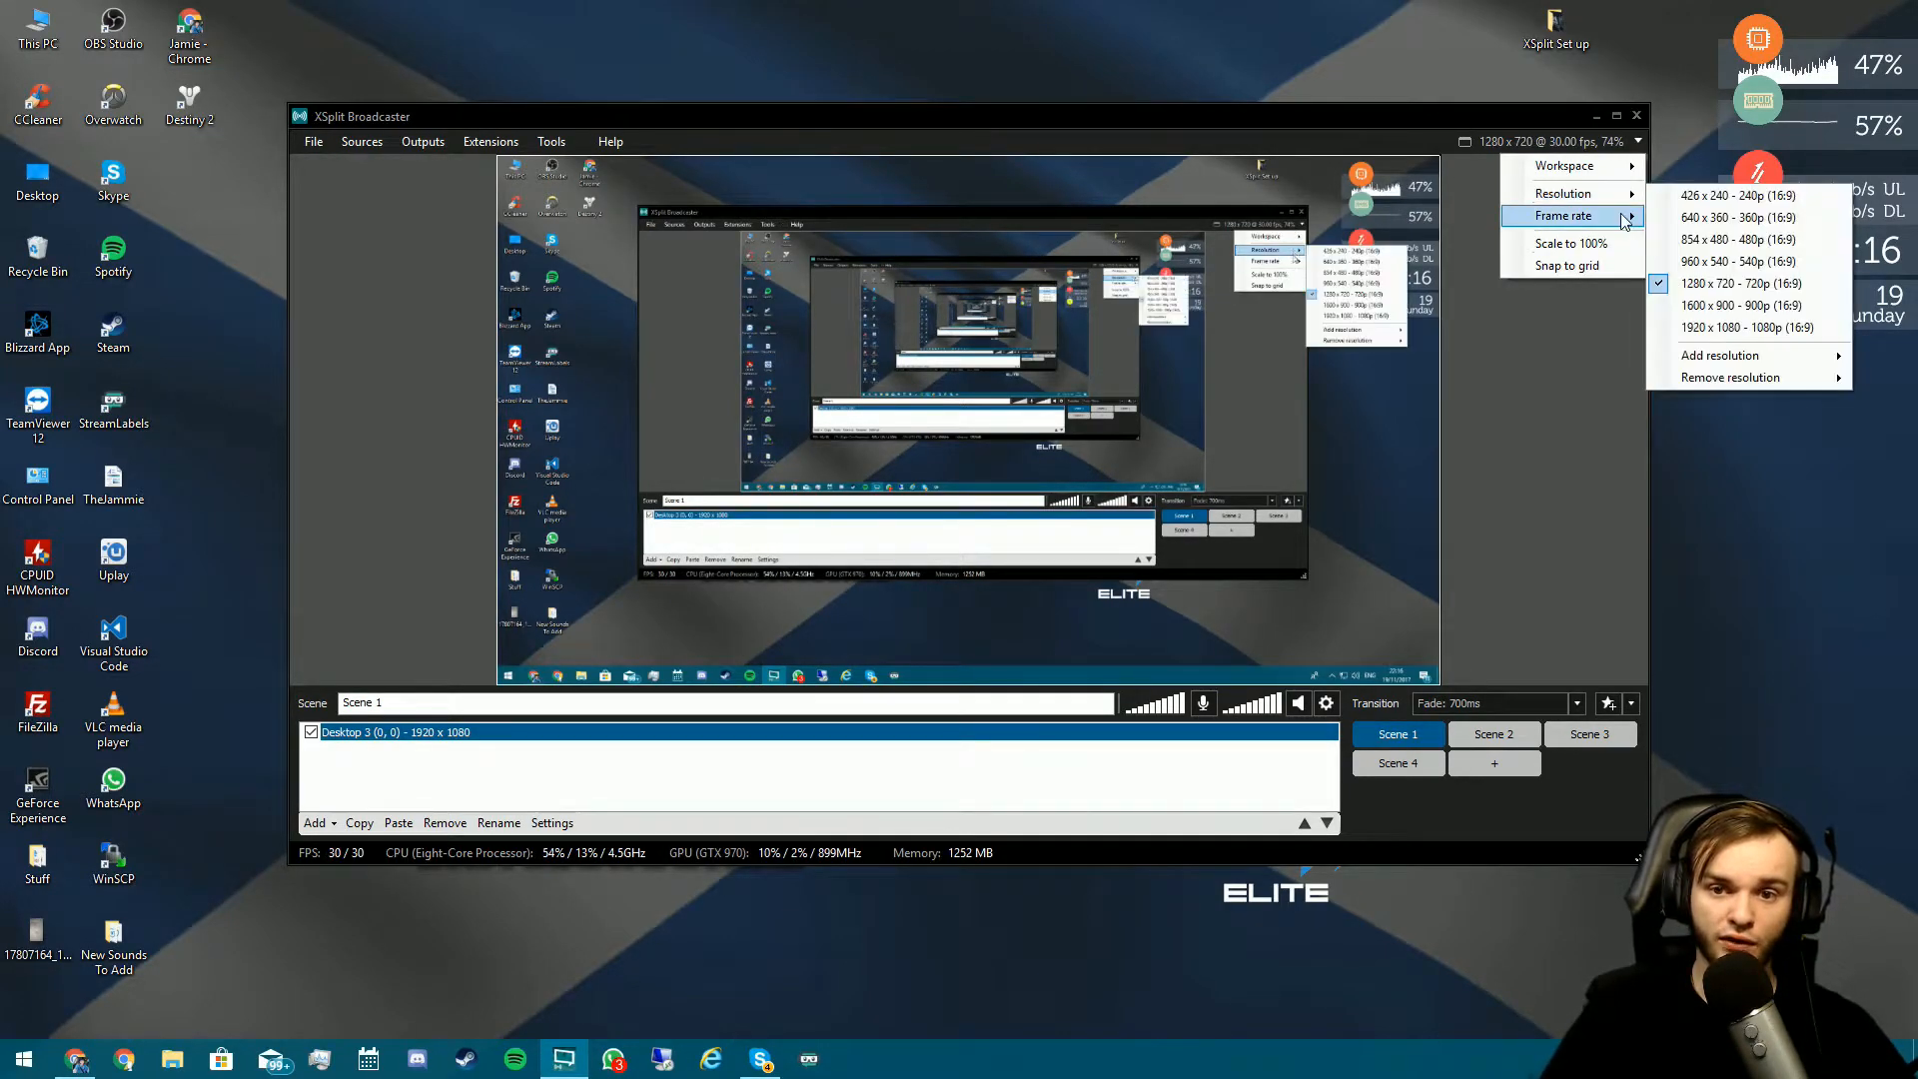
click(1710, 246)
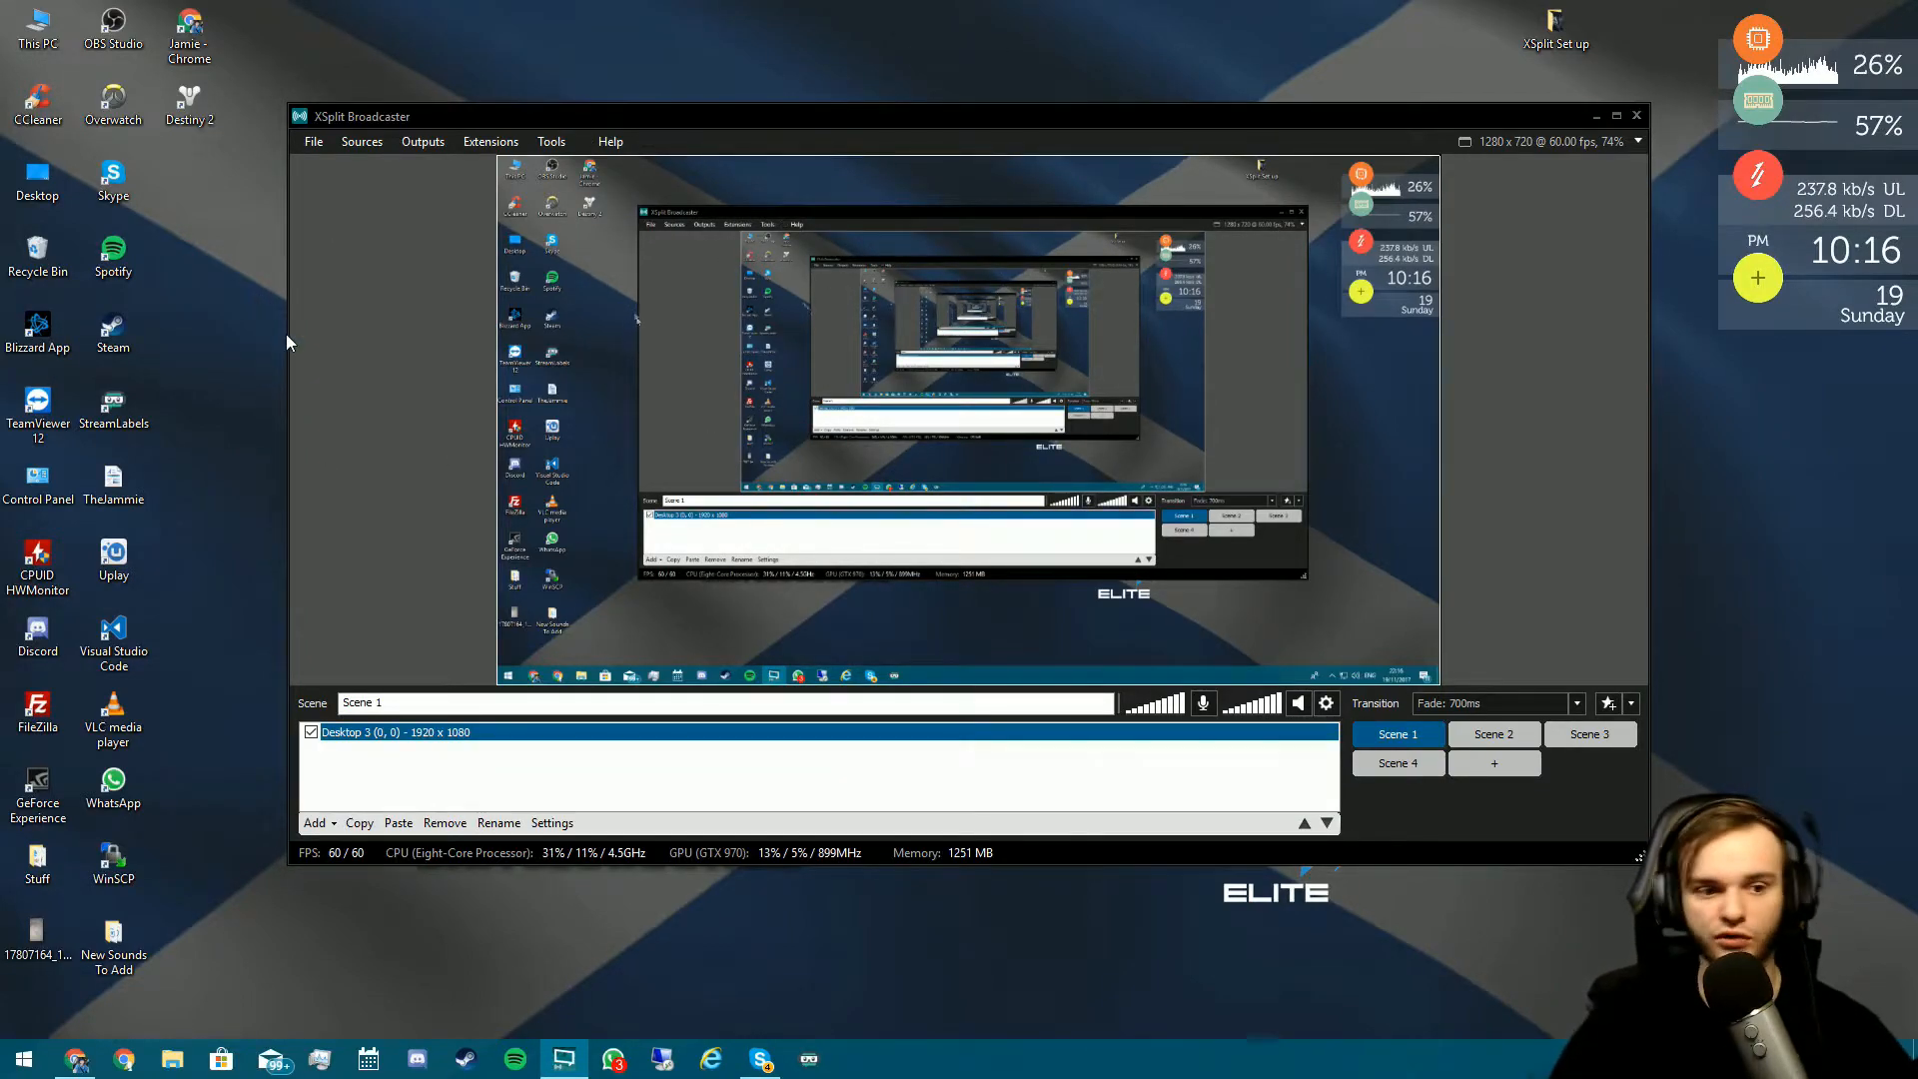
- Close Chrome's extra new-tab window and bring up the main browser window
click(471, 296)
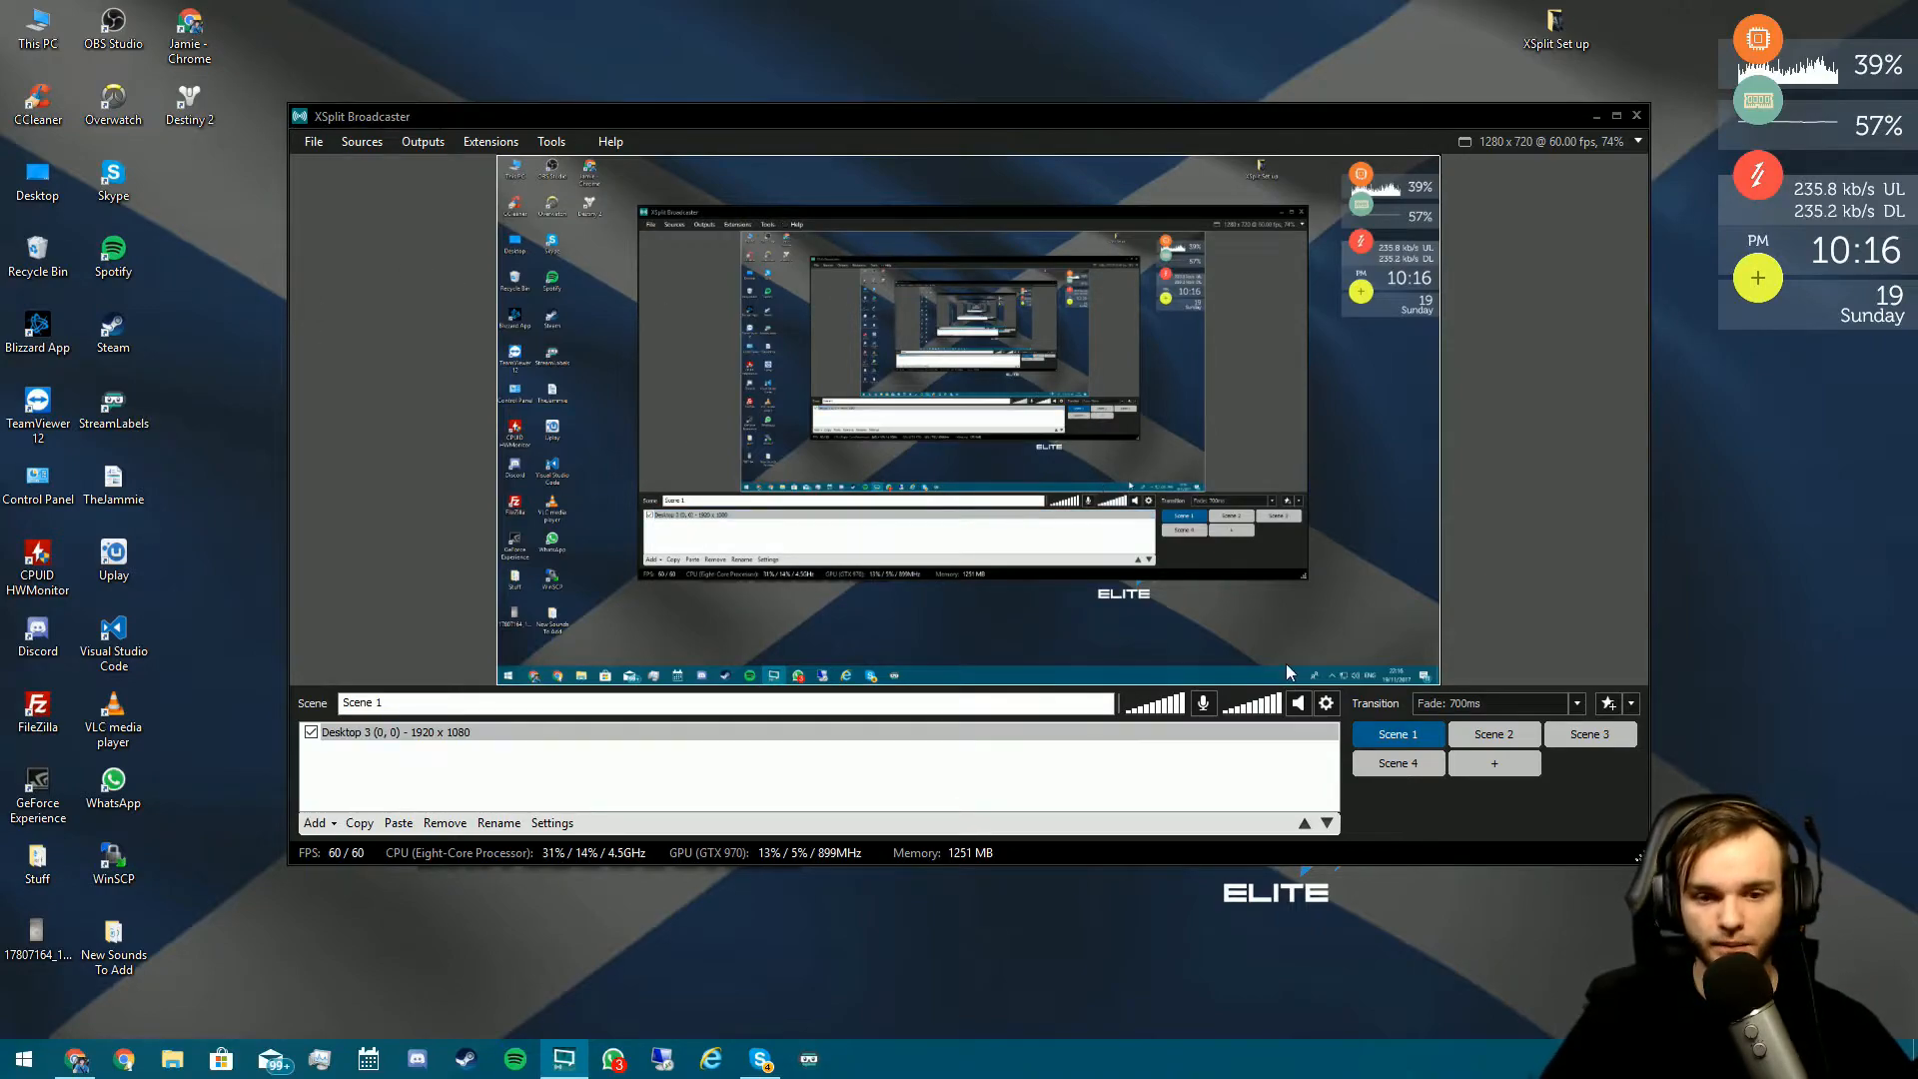
click(849, 787)
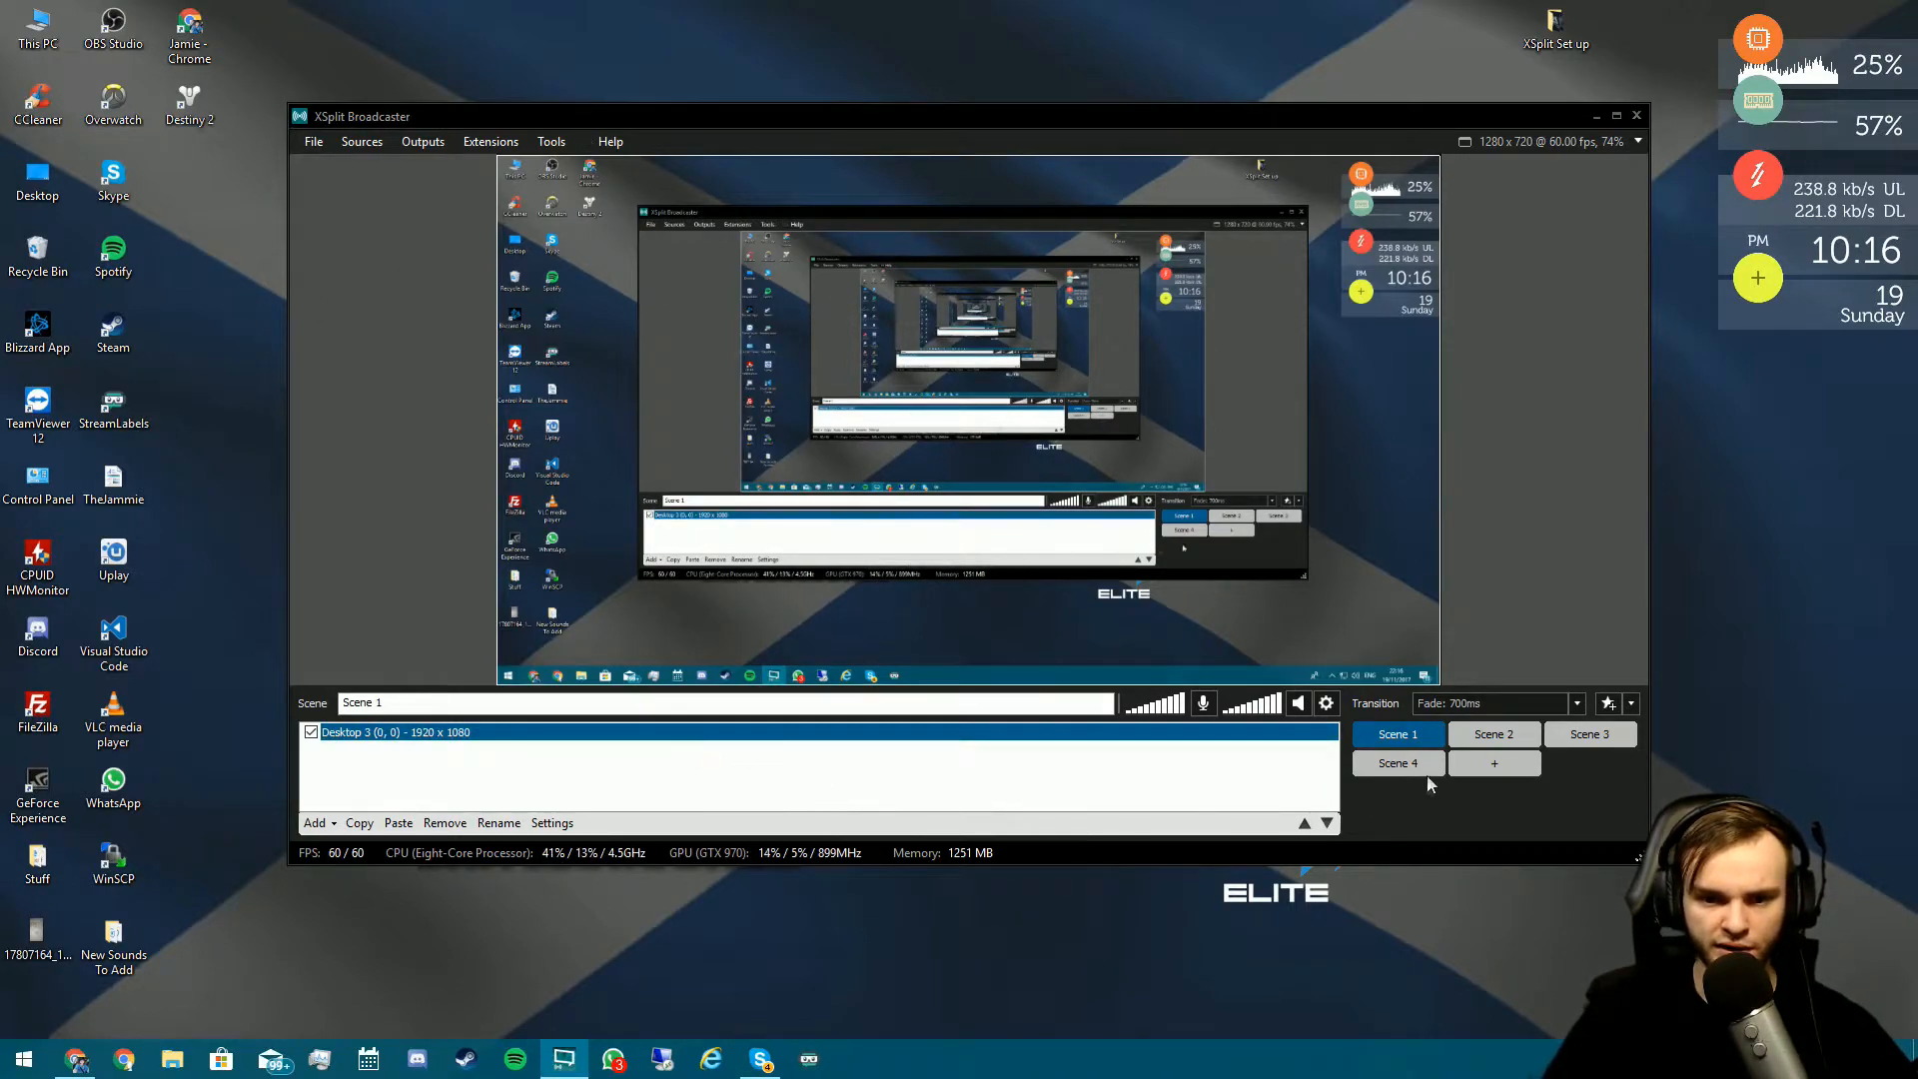
click(876, 778)
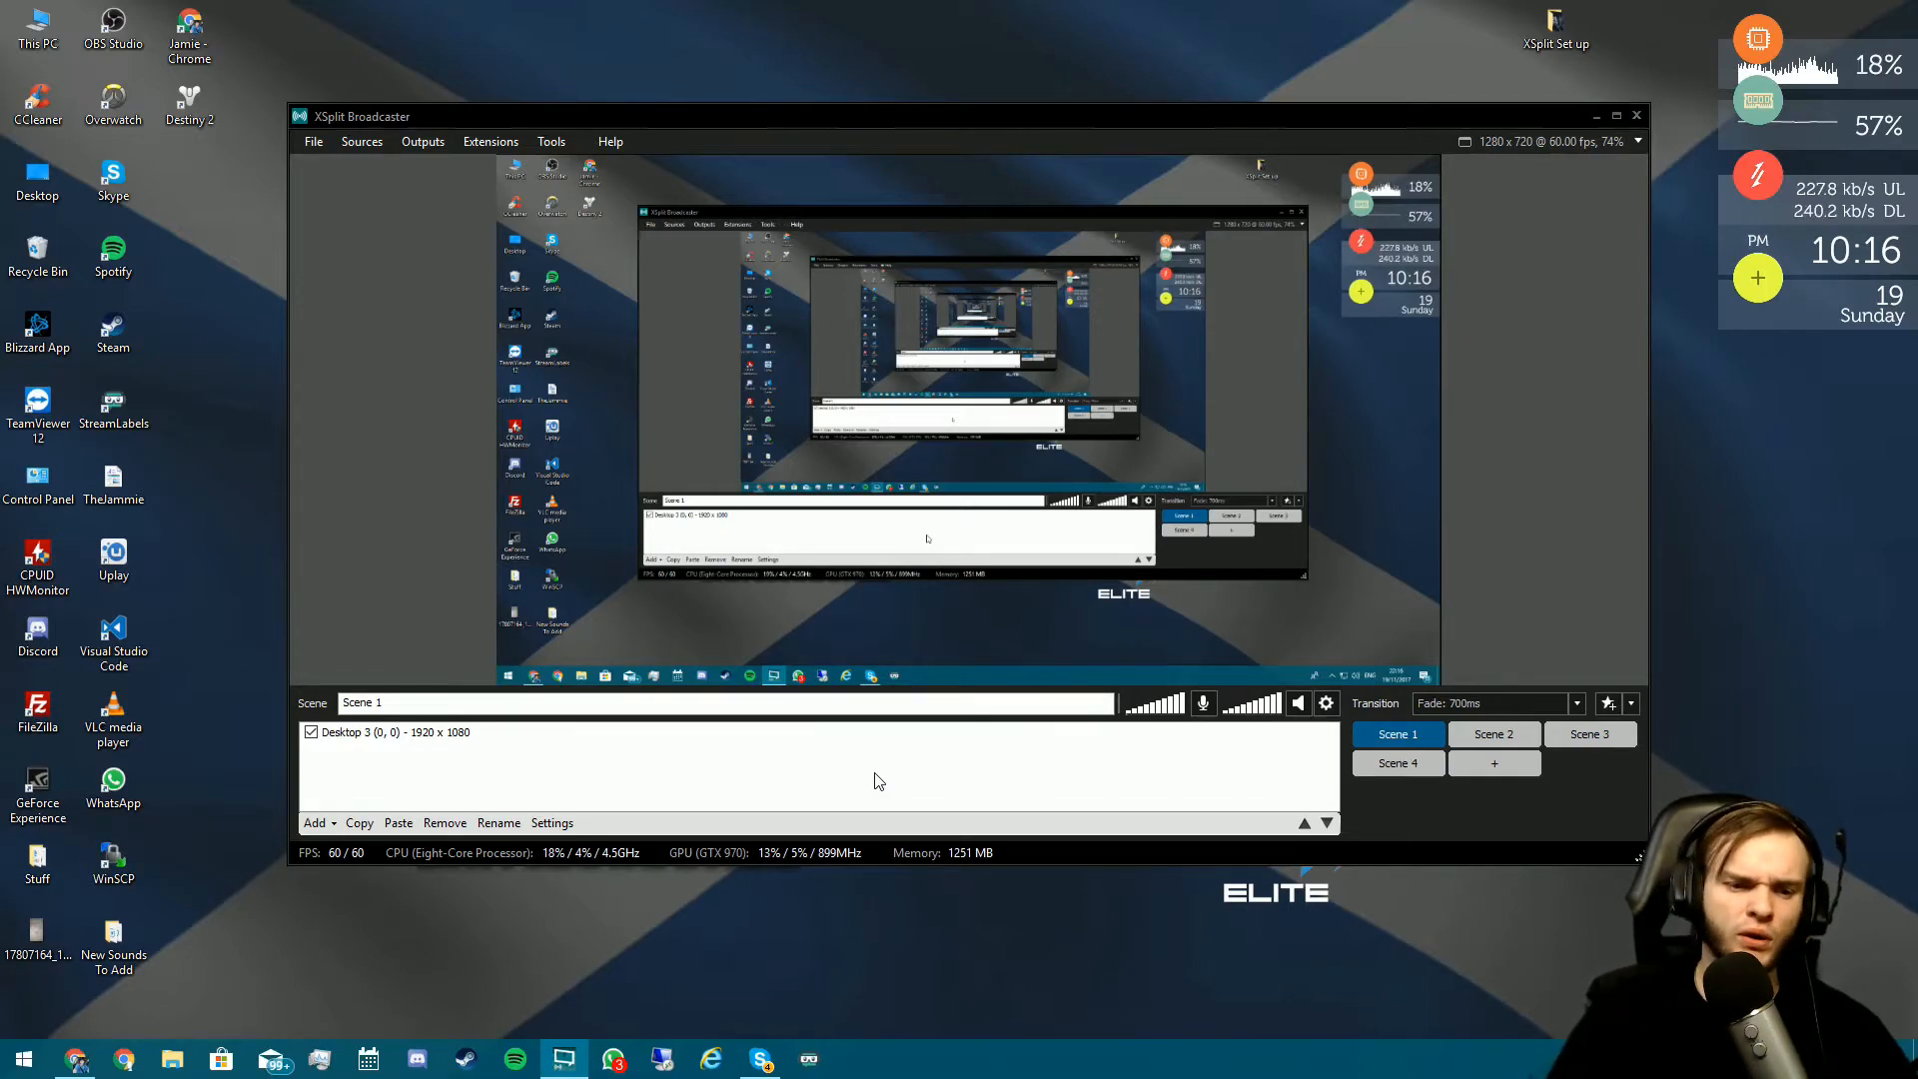
click(124, 1059)
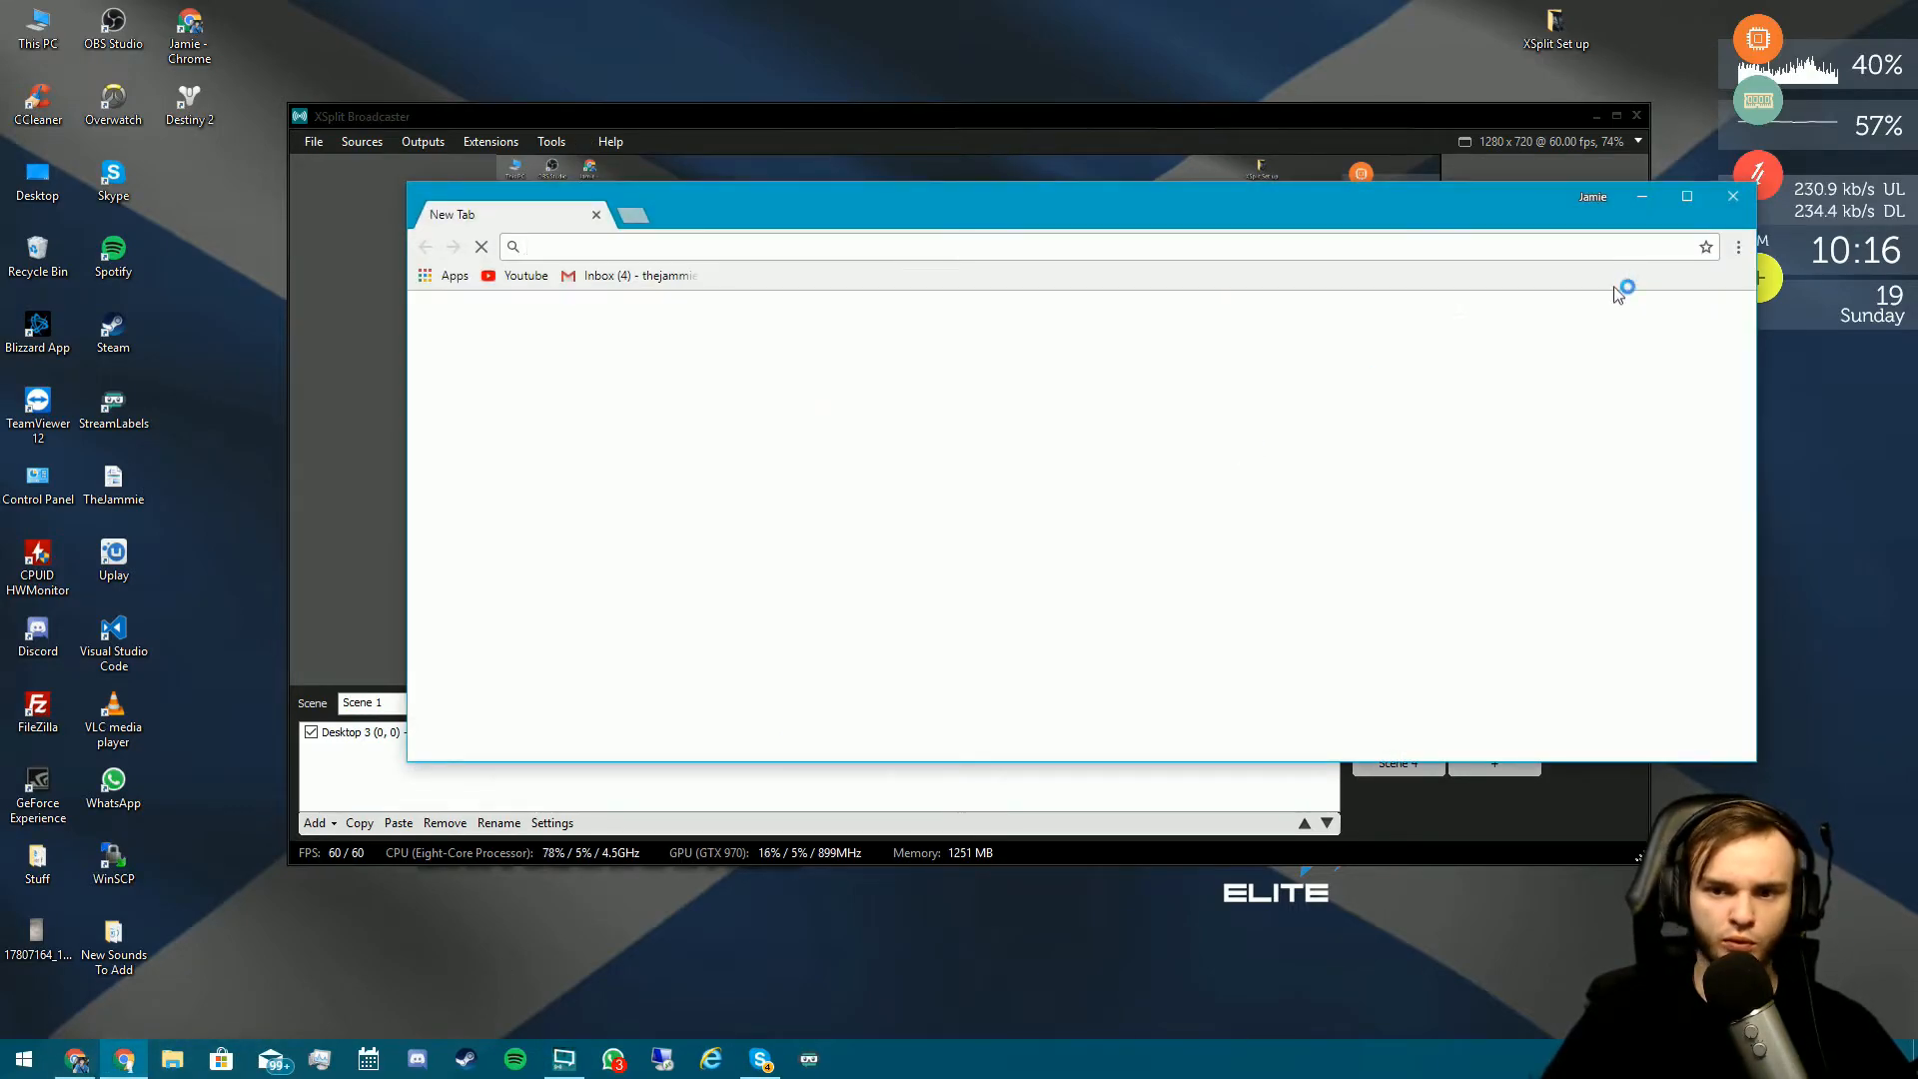
click(1739, 196)
click(76, 1059)
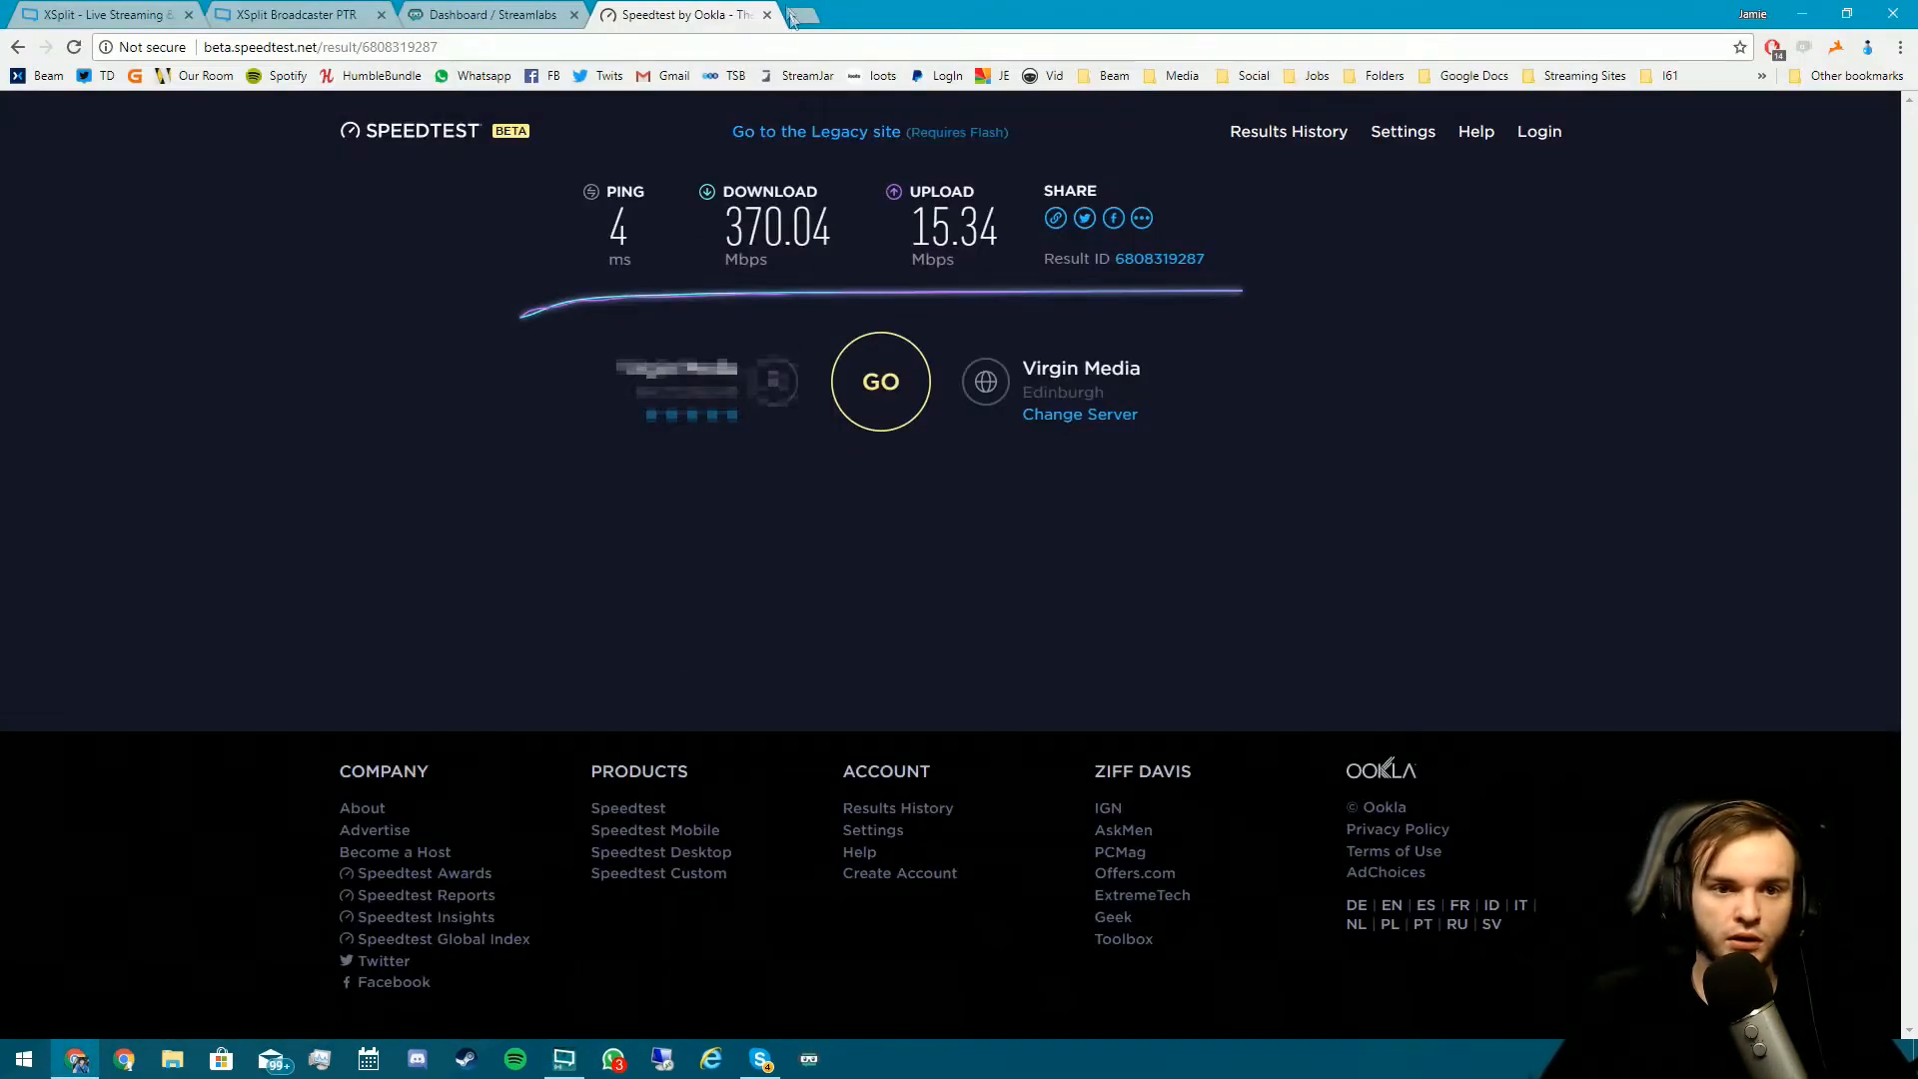
- Close the speed test tab and open the Streamlabs Alertbox widget page
click(766, 15)
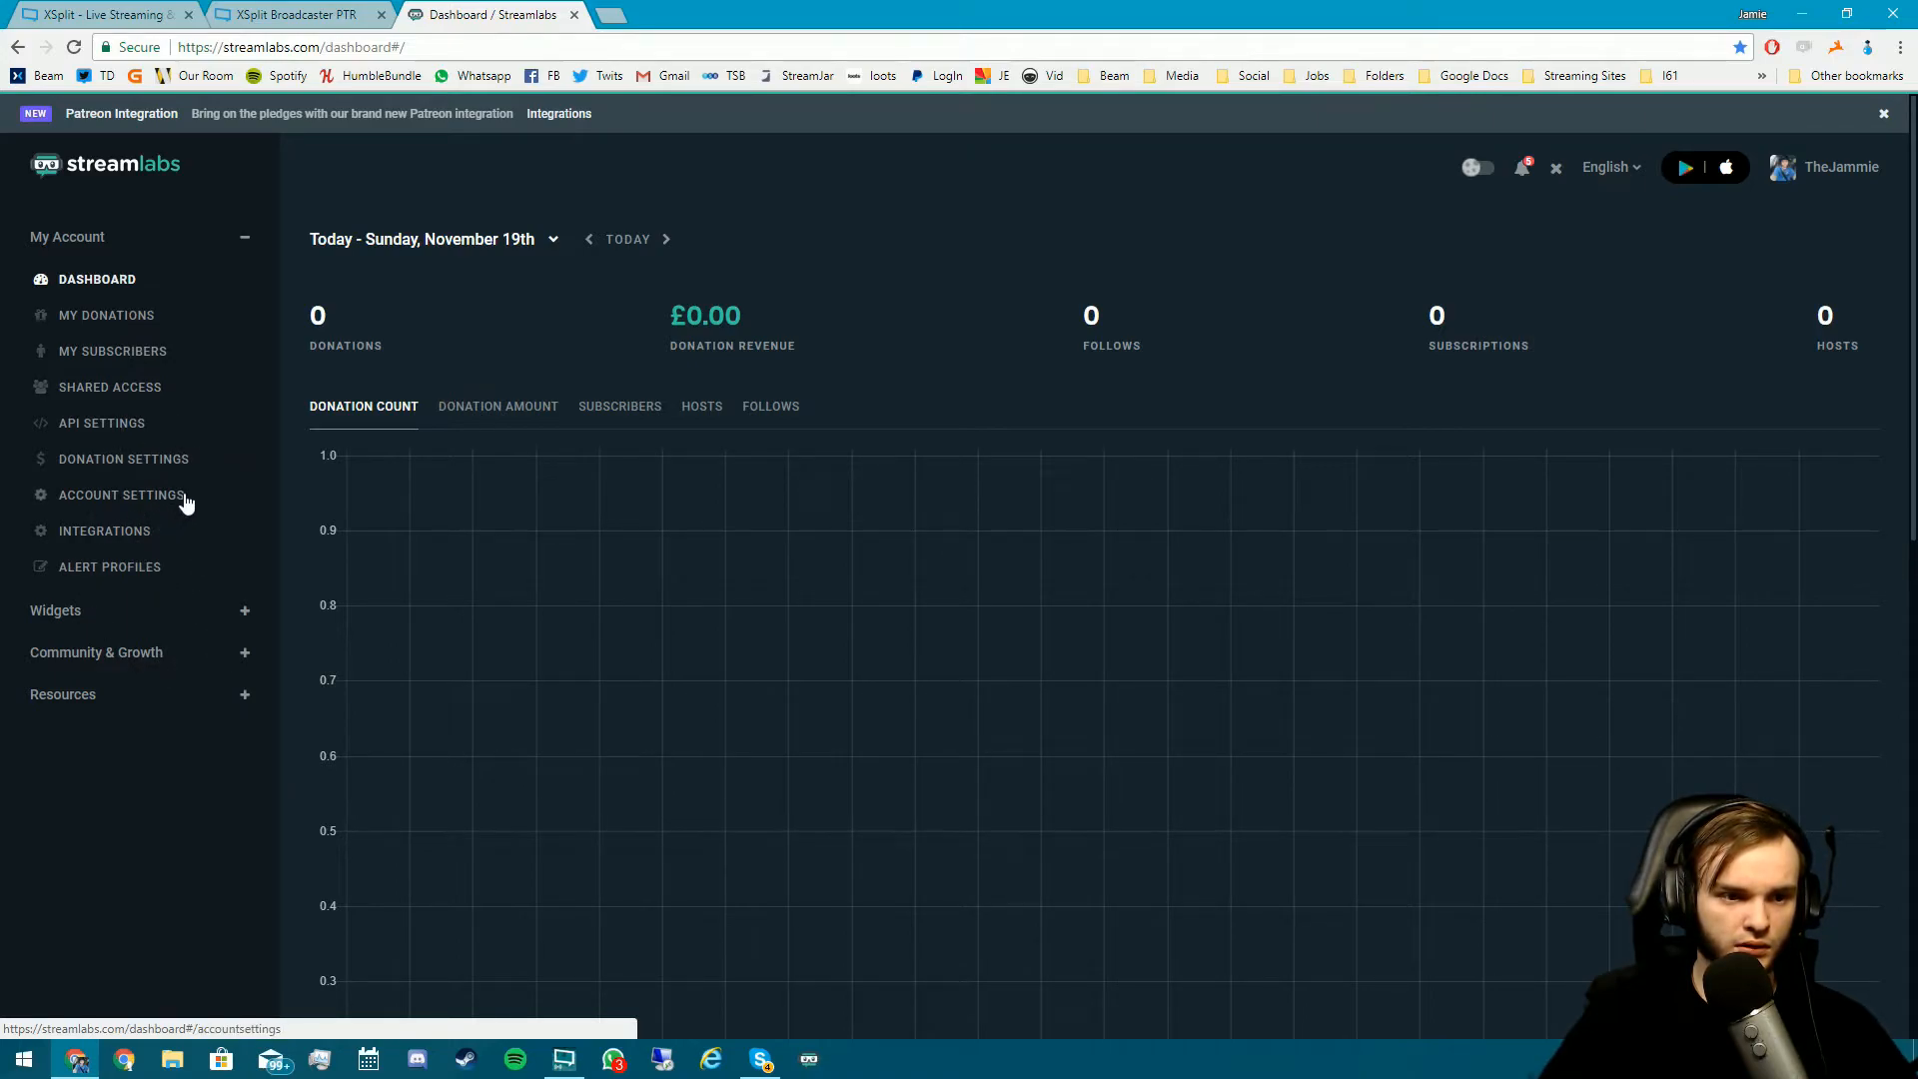
click(219, 607)
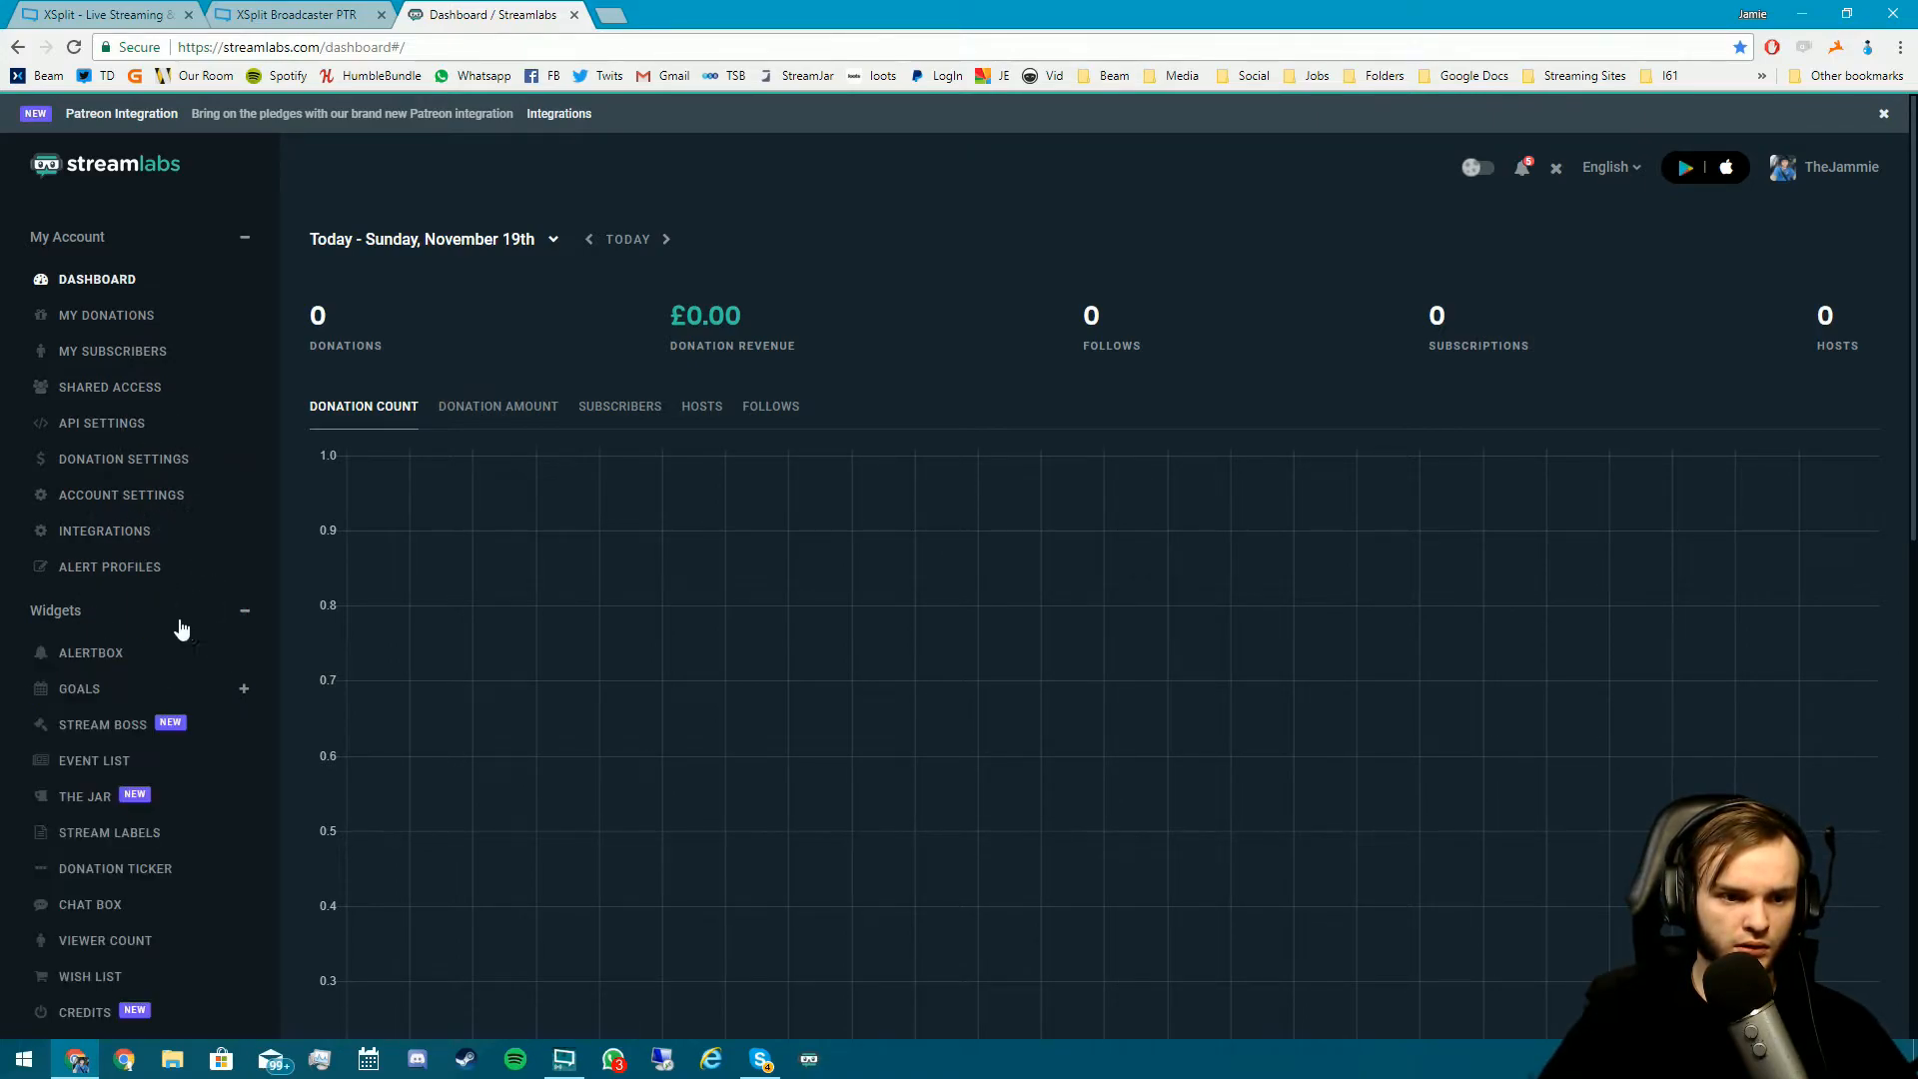
click(116, 657)
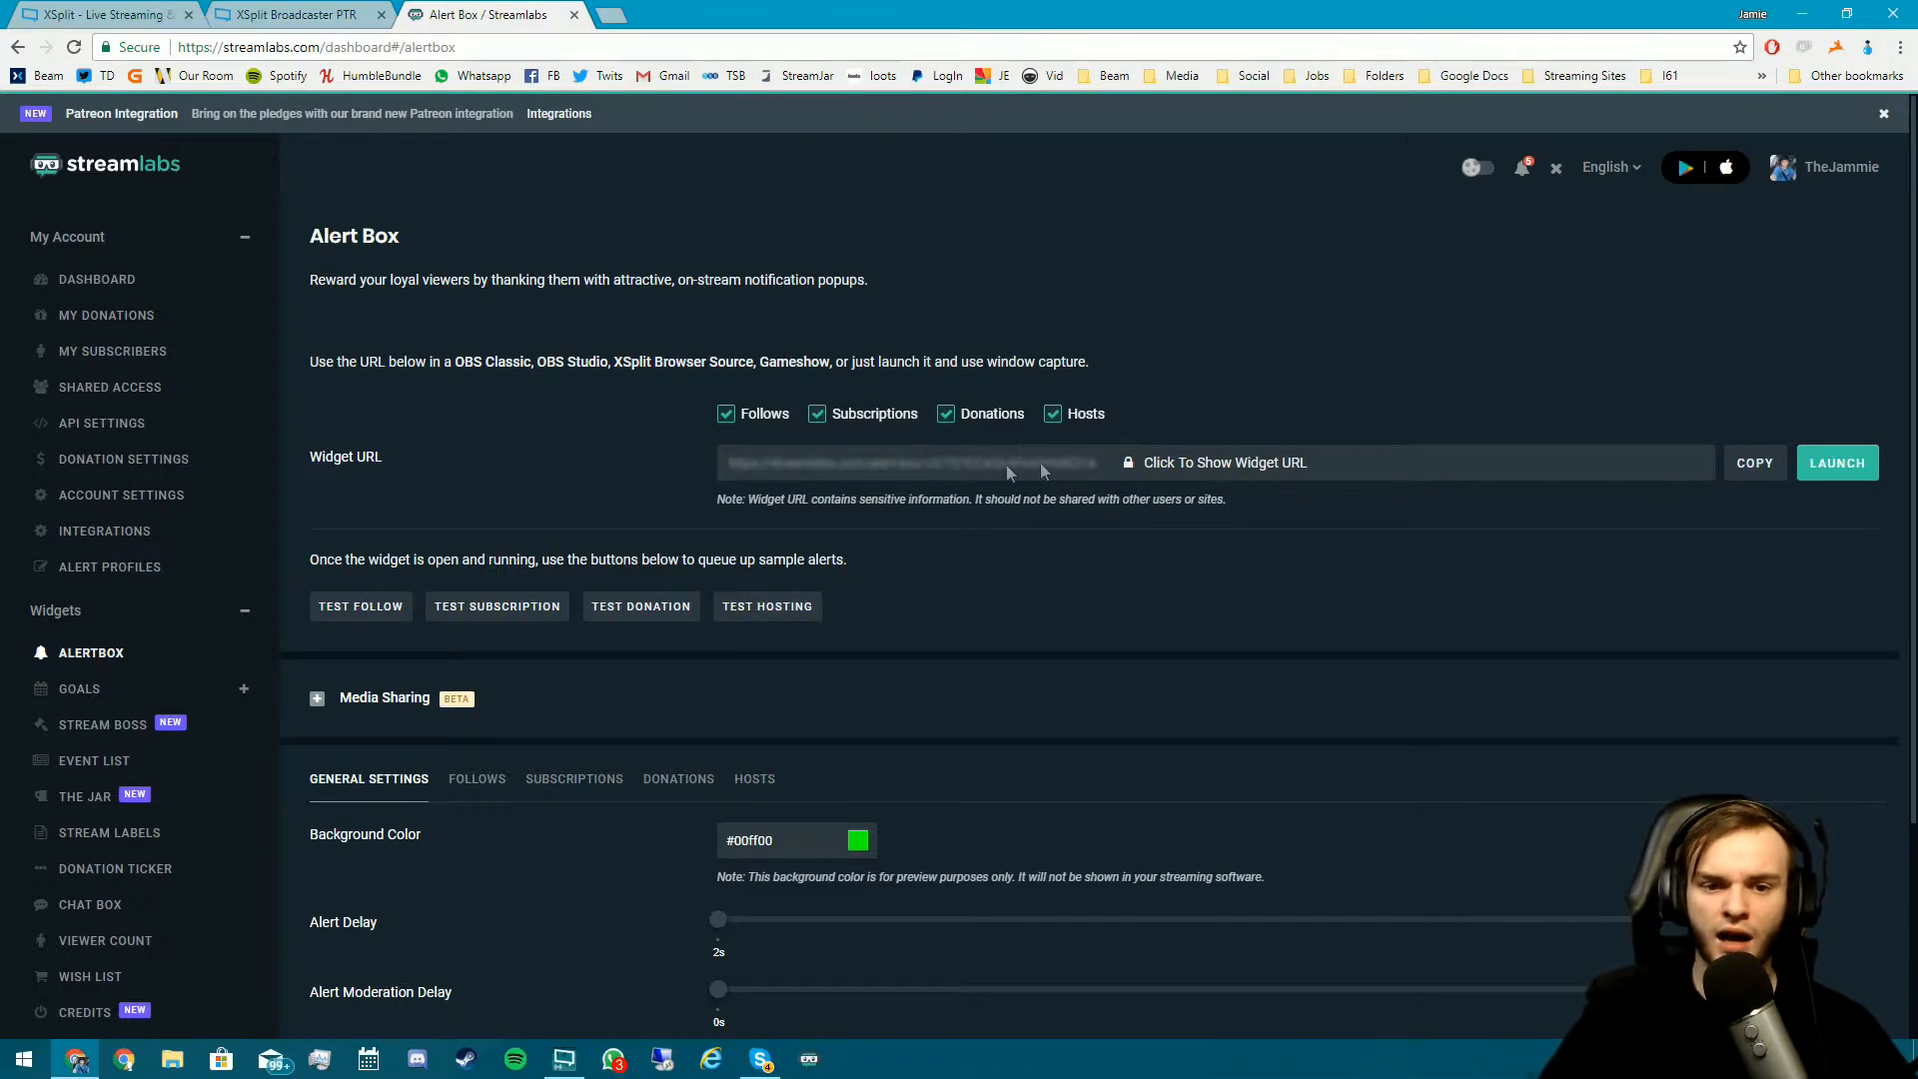
- Dock the detached Streamlabs tab back into the browser and minimize Chrome
click(574, 14)
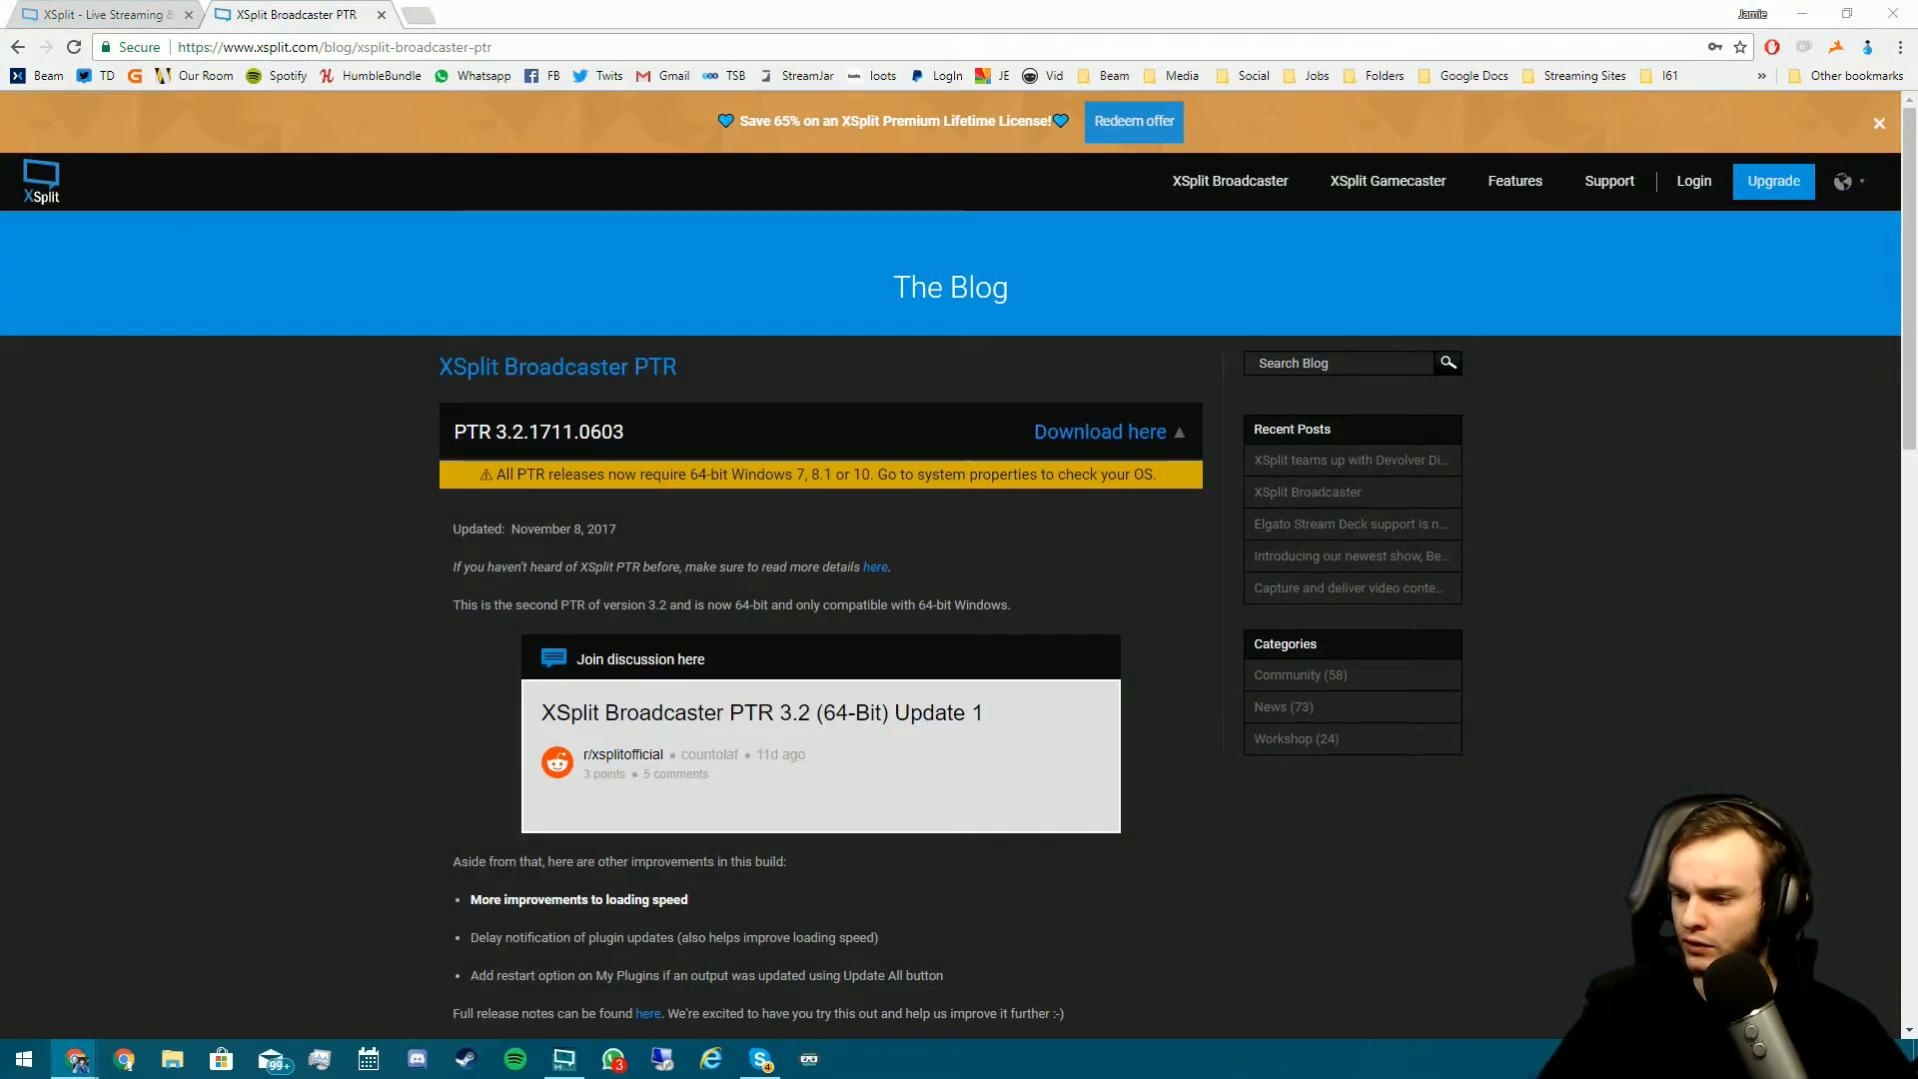
drag(1917, 50, 530, 50)
drag(100, 14, 504, 12)
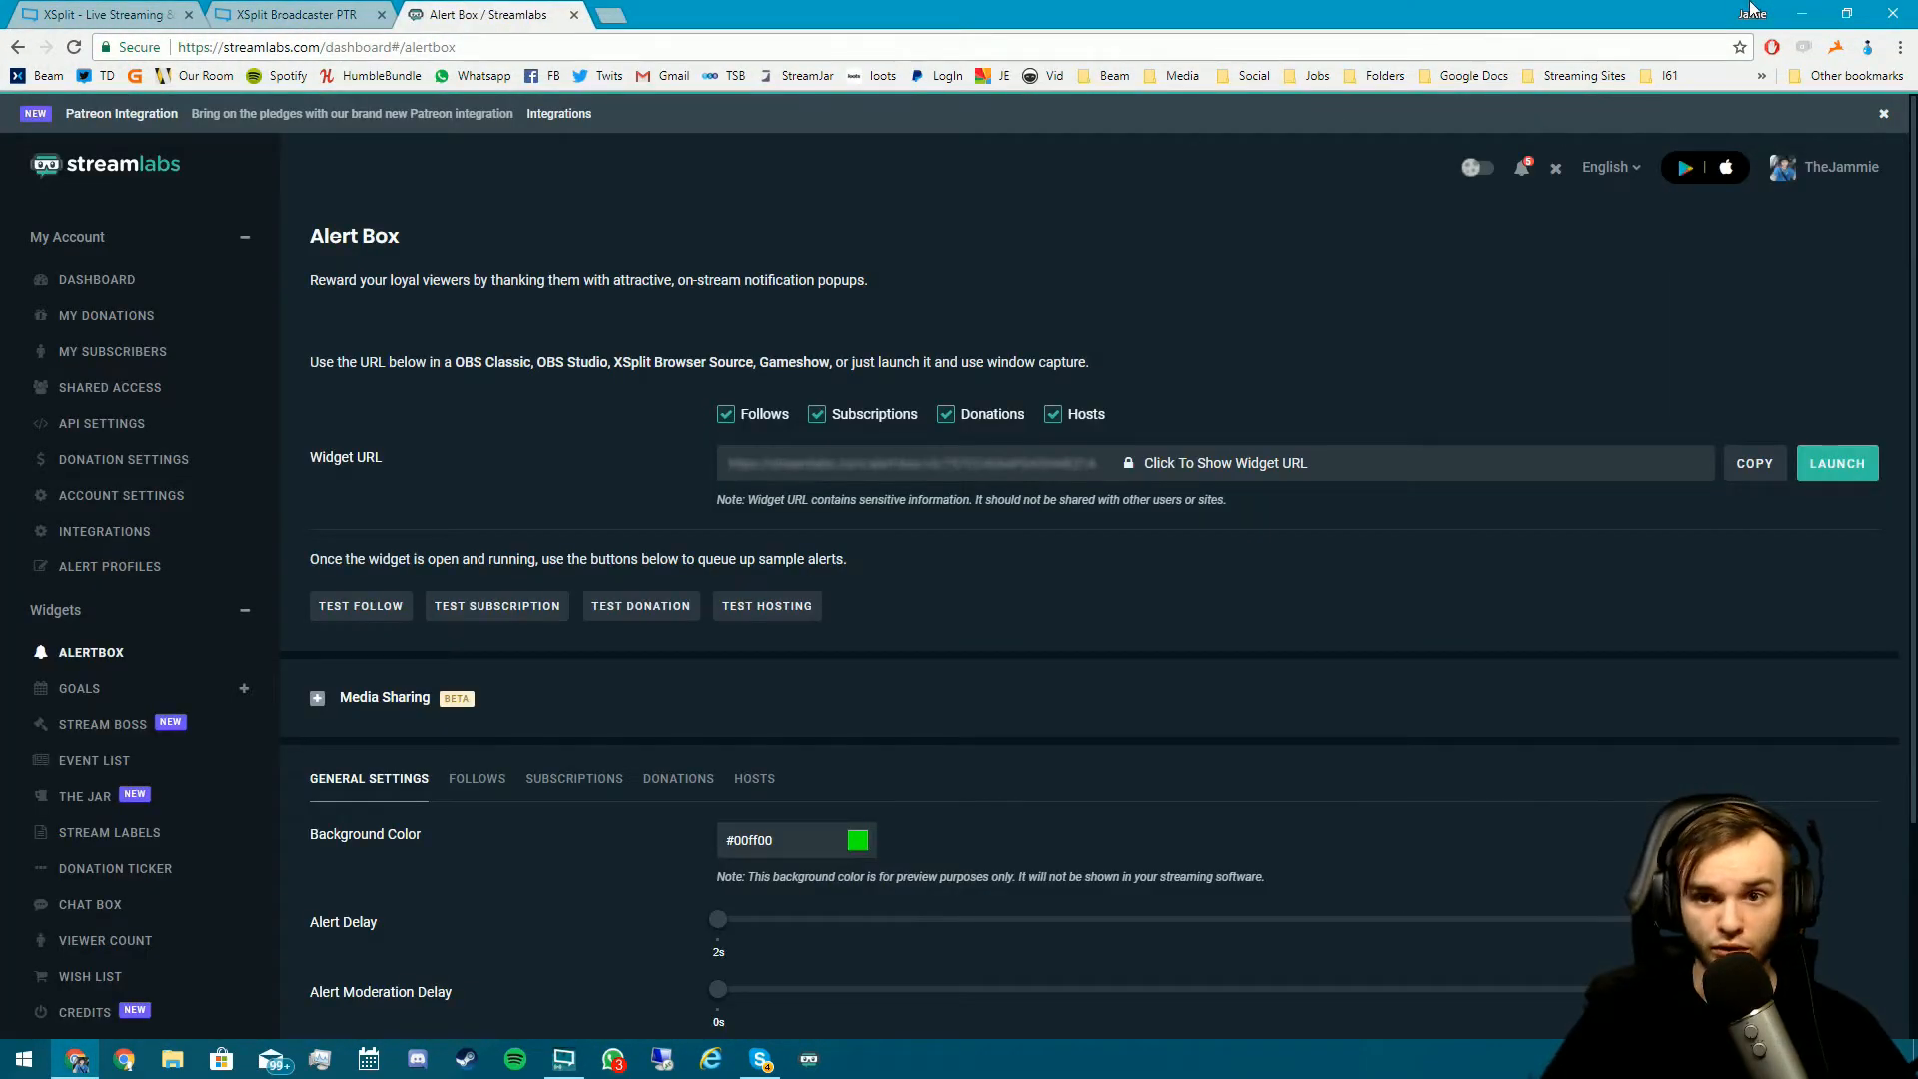
click(1801, 14)
- Add a webpage source to Scene 1 using the pasted alert box widget URL
click(332, 823)
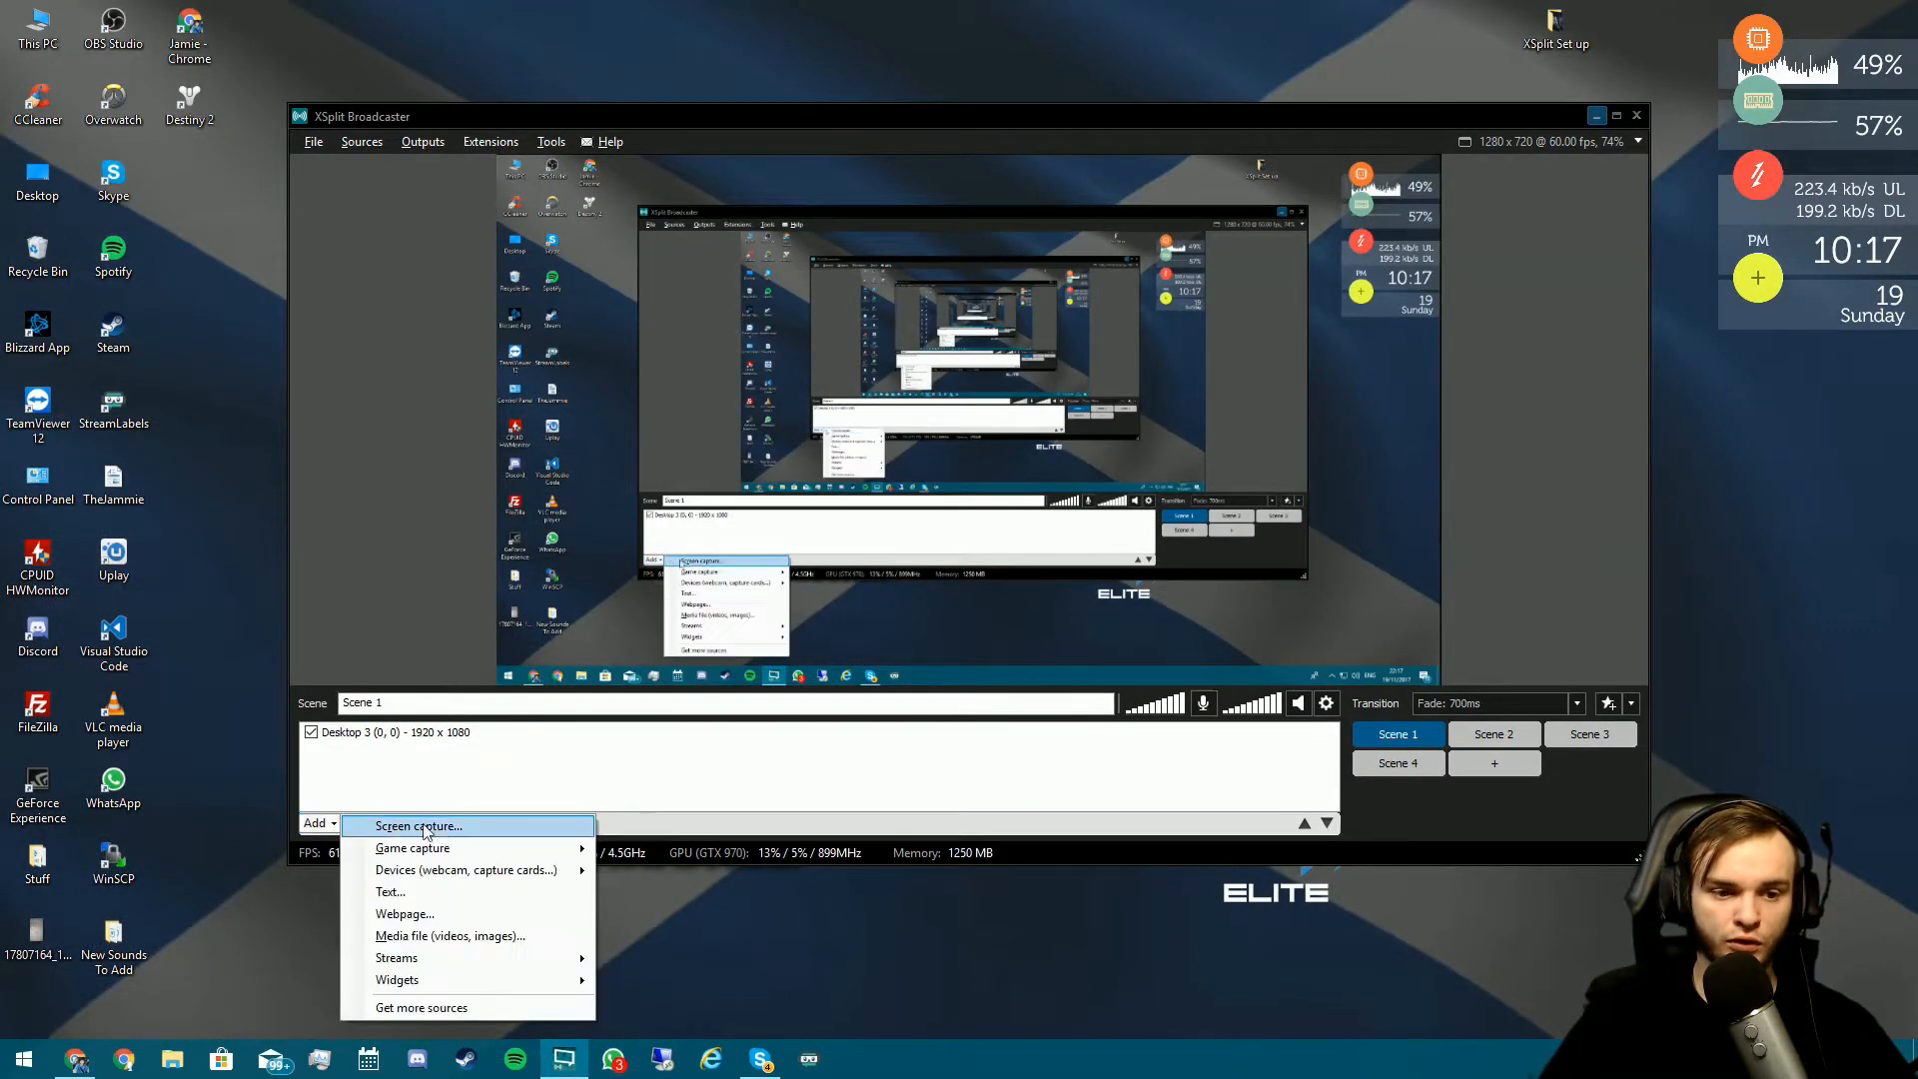
click(505, 918)
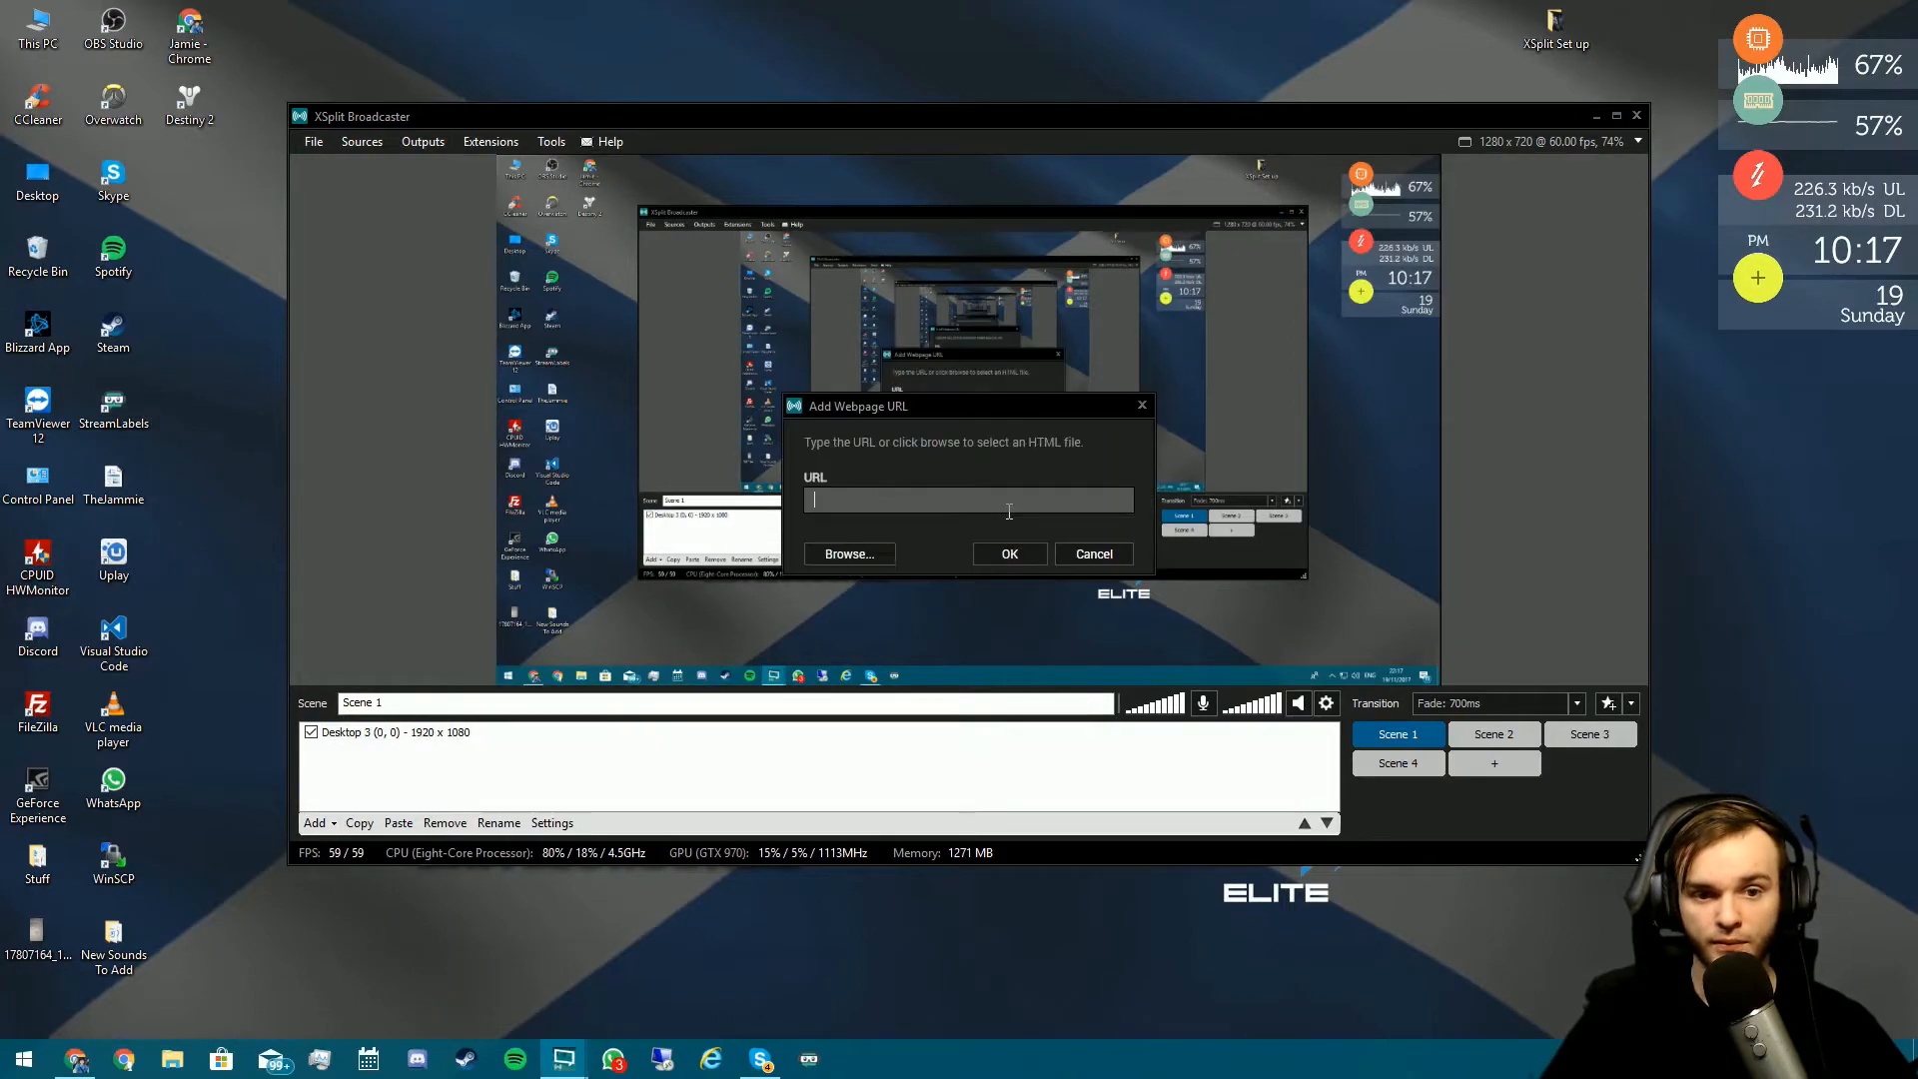
click(1009, 554)
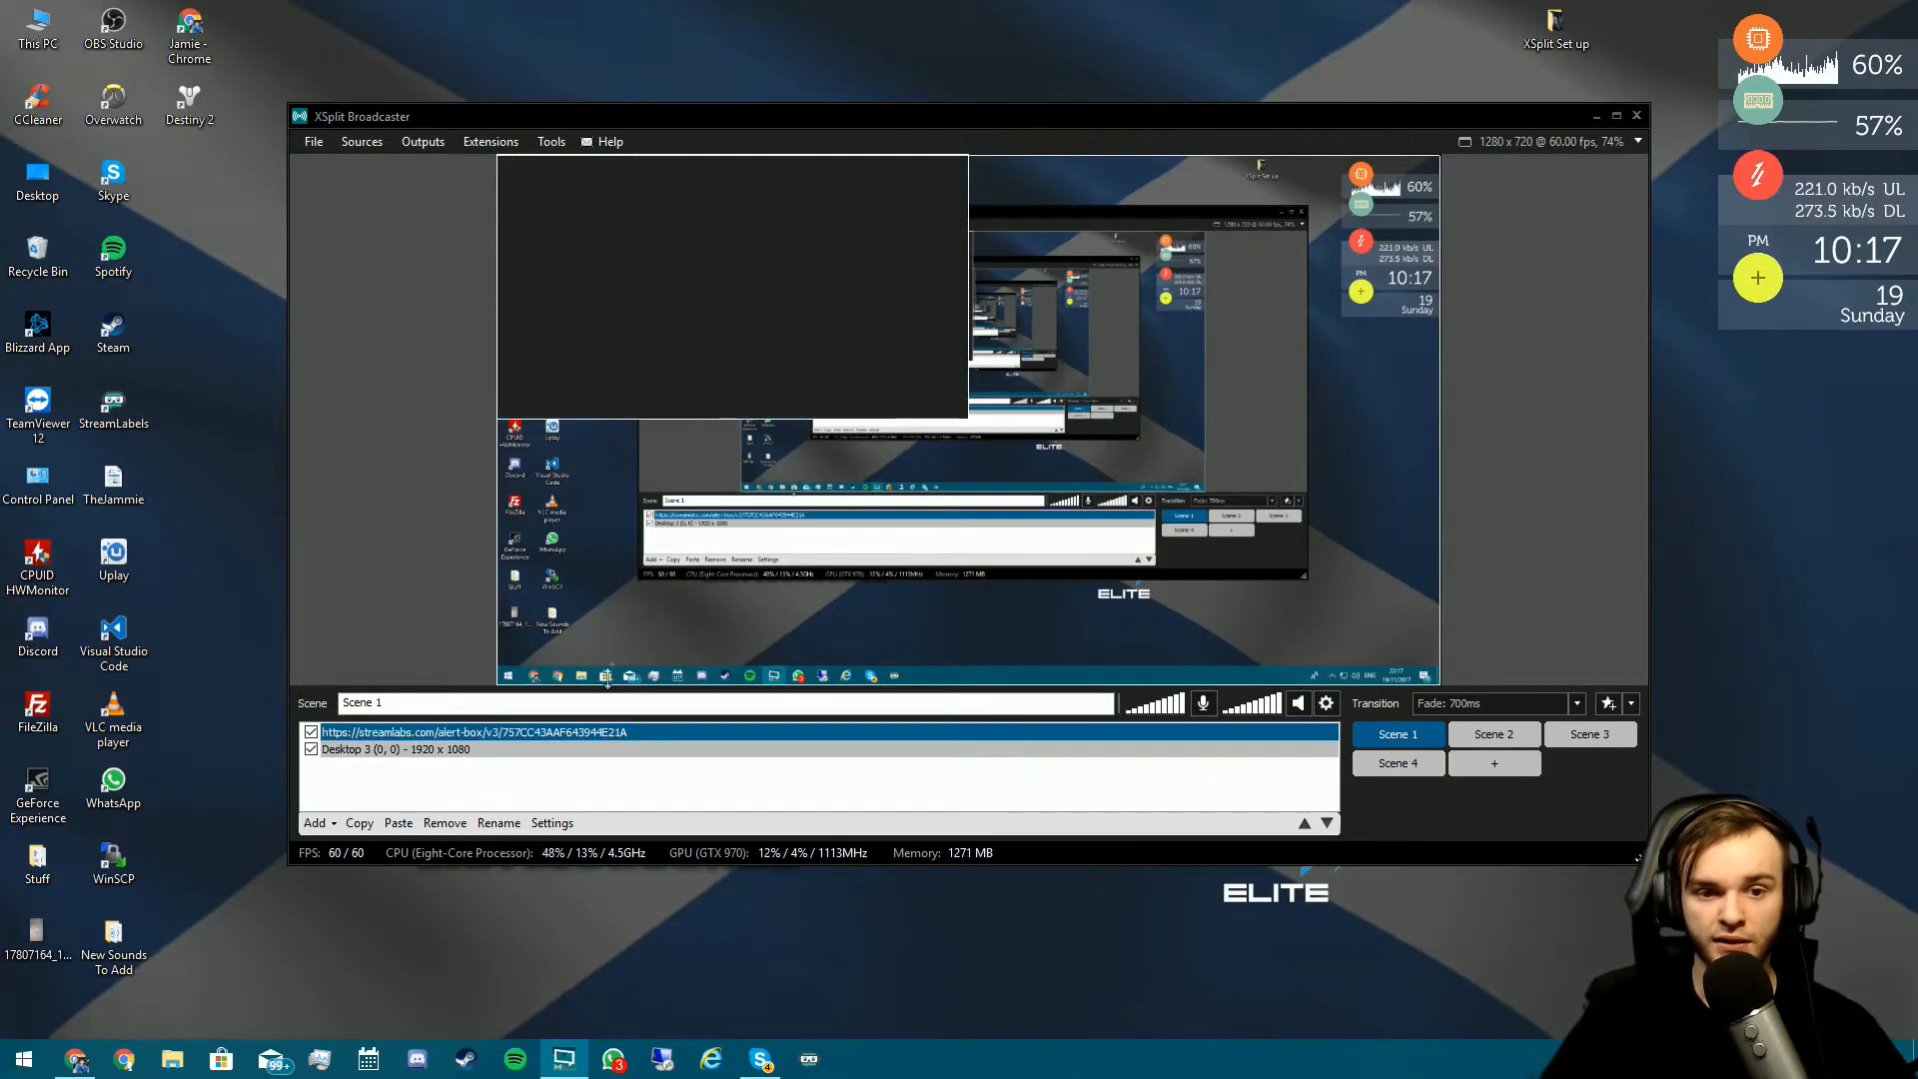
- Switch the alert box source to its original resolution and move Chrome onto another monitor
double_click(483, 732)
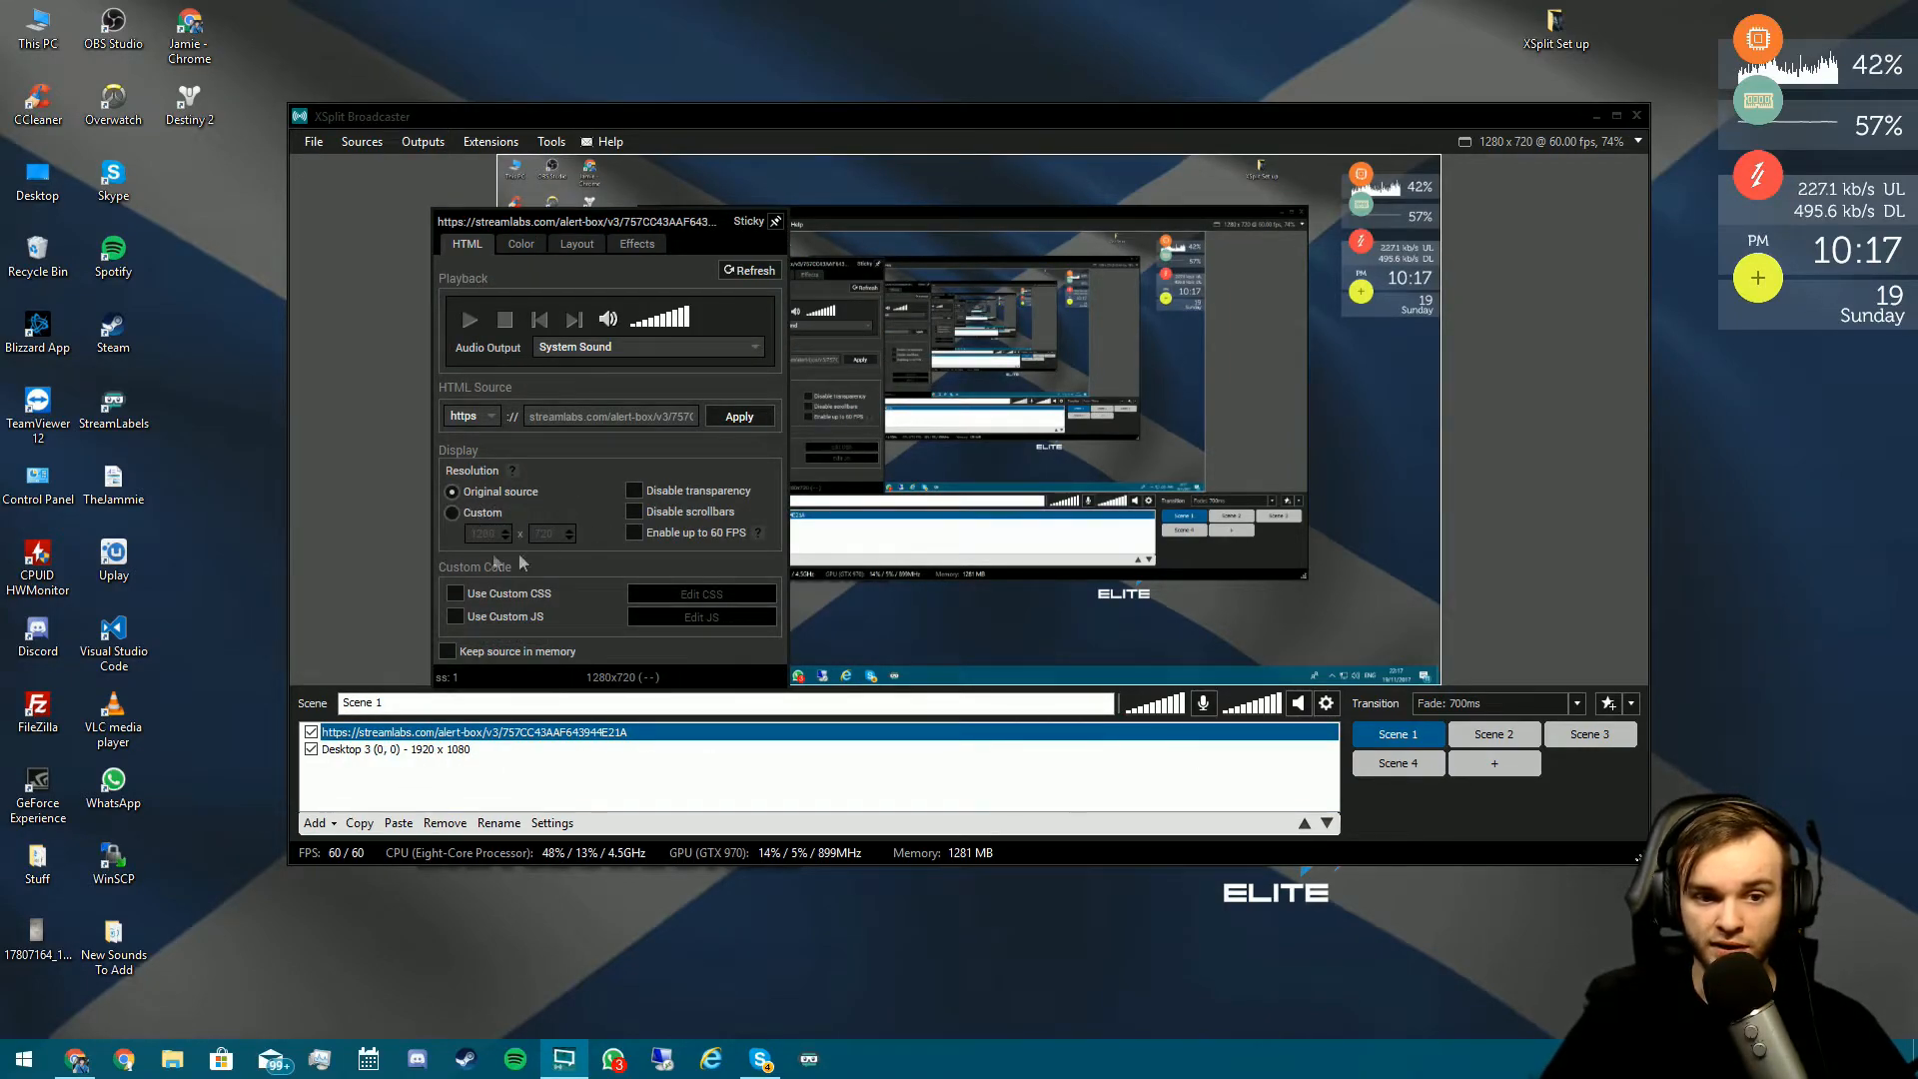
click(491, 493)
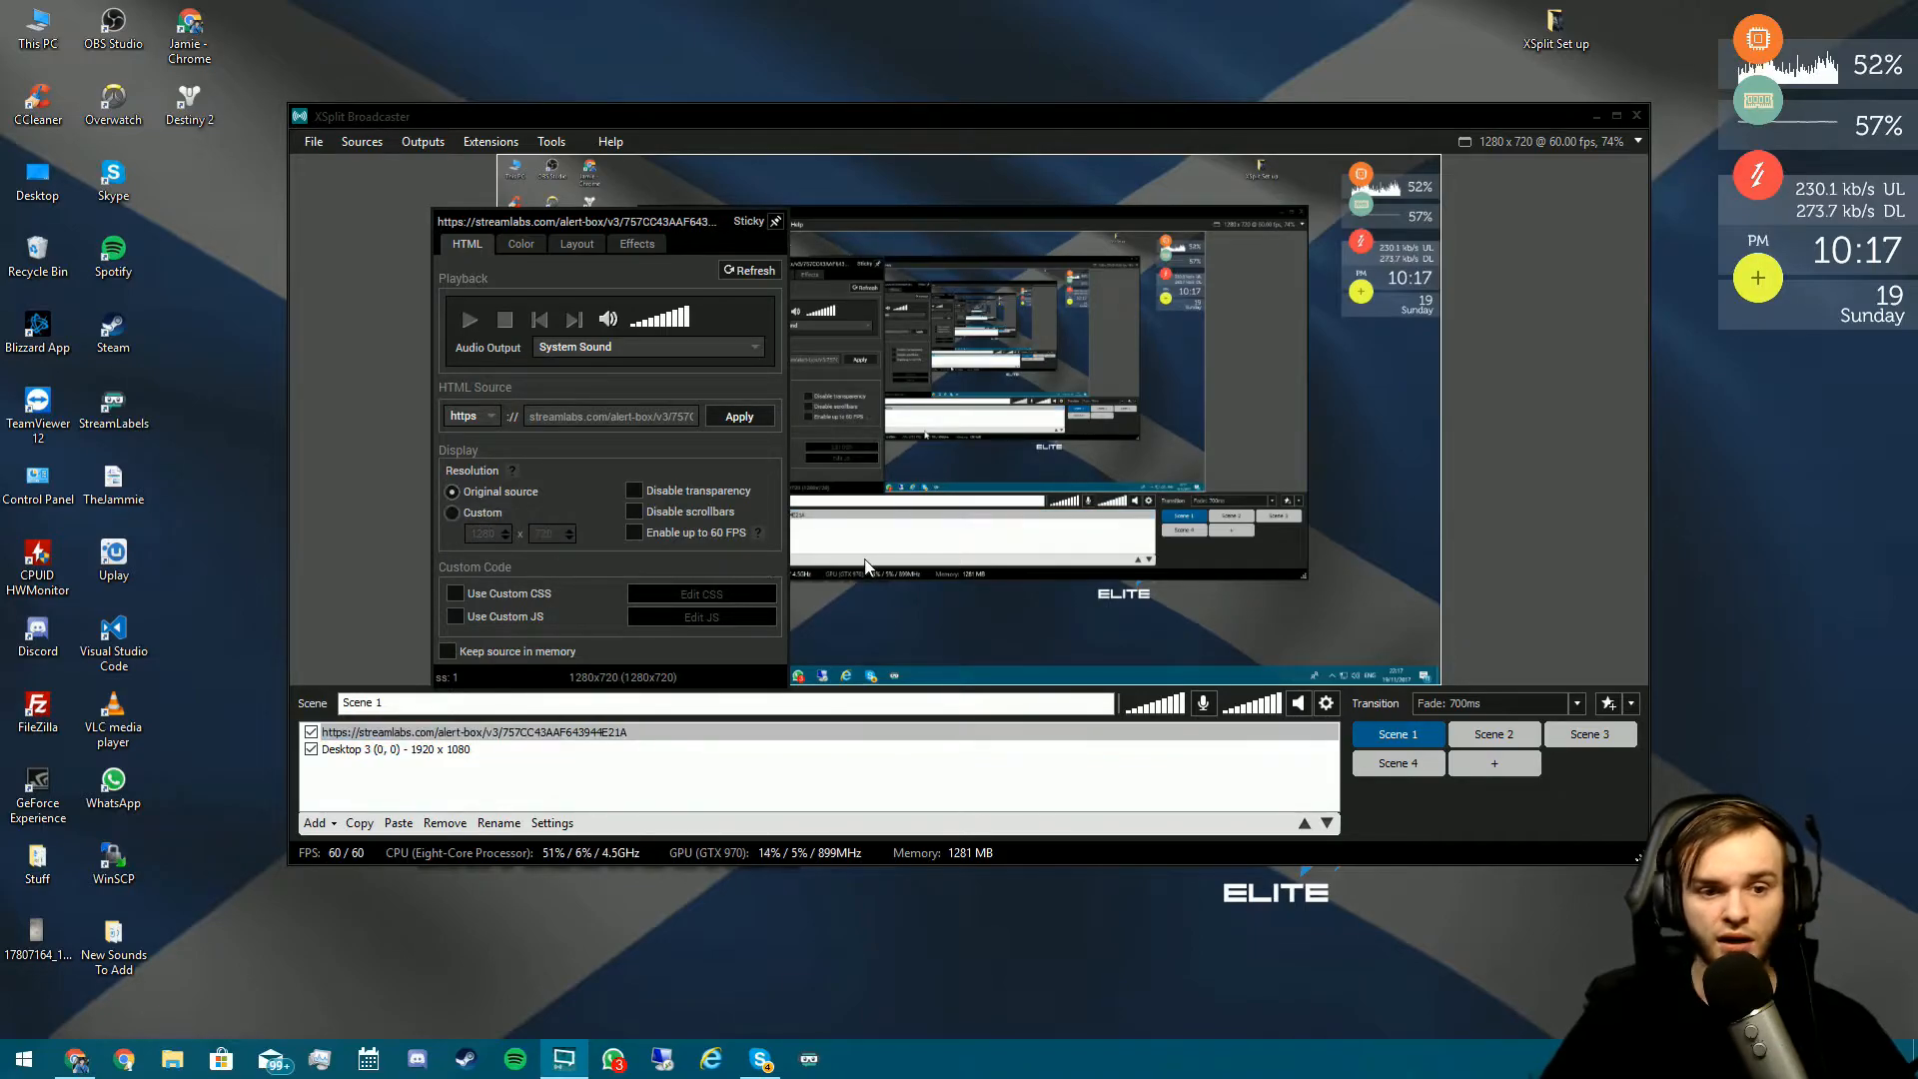
click(976, 562)
click(77, 1059)
drag(929, 8, 1917, 130)
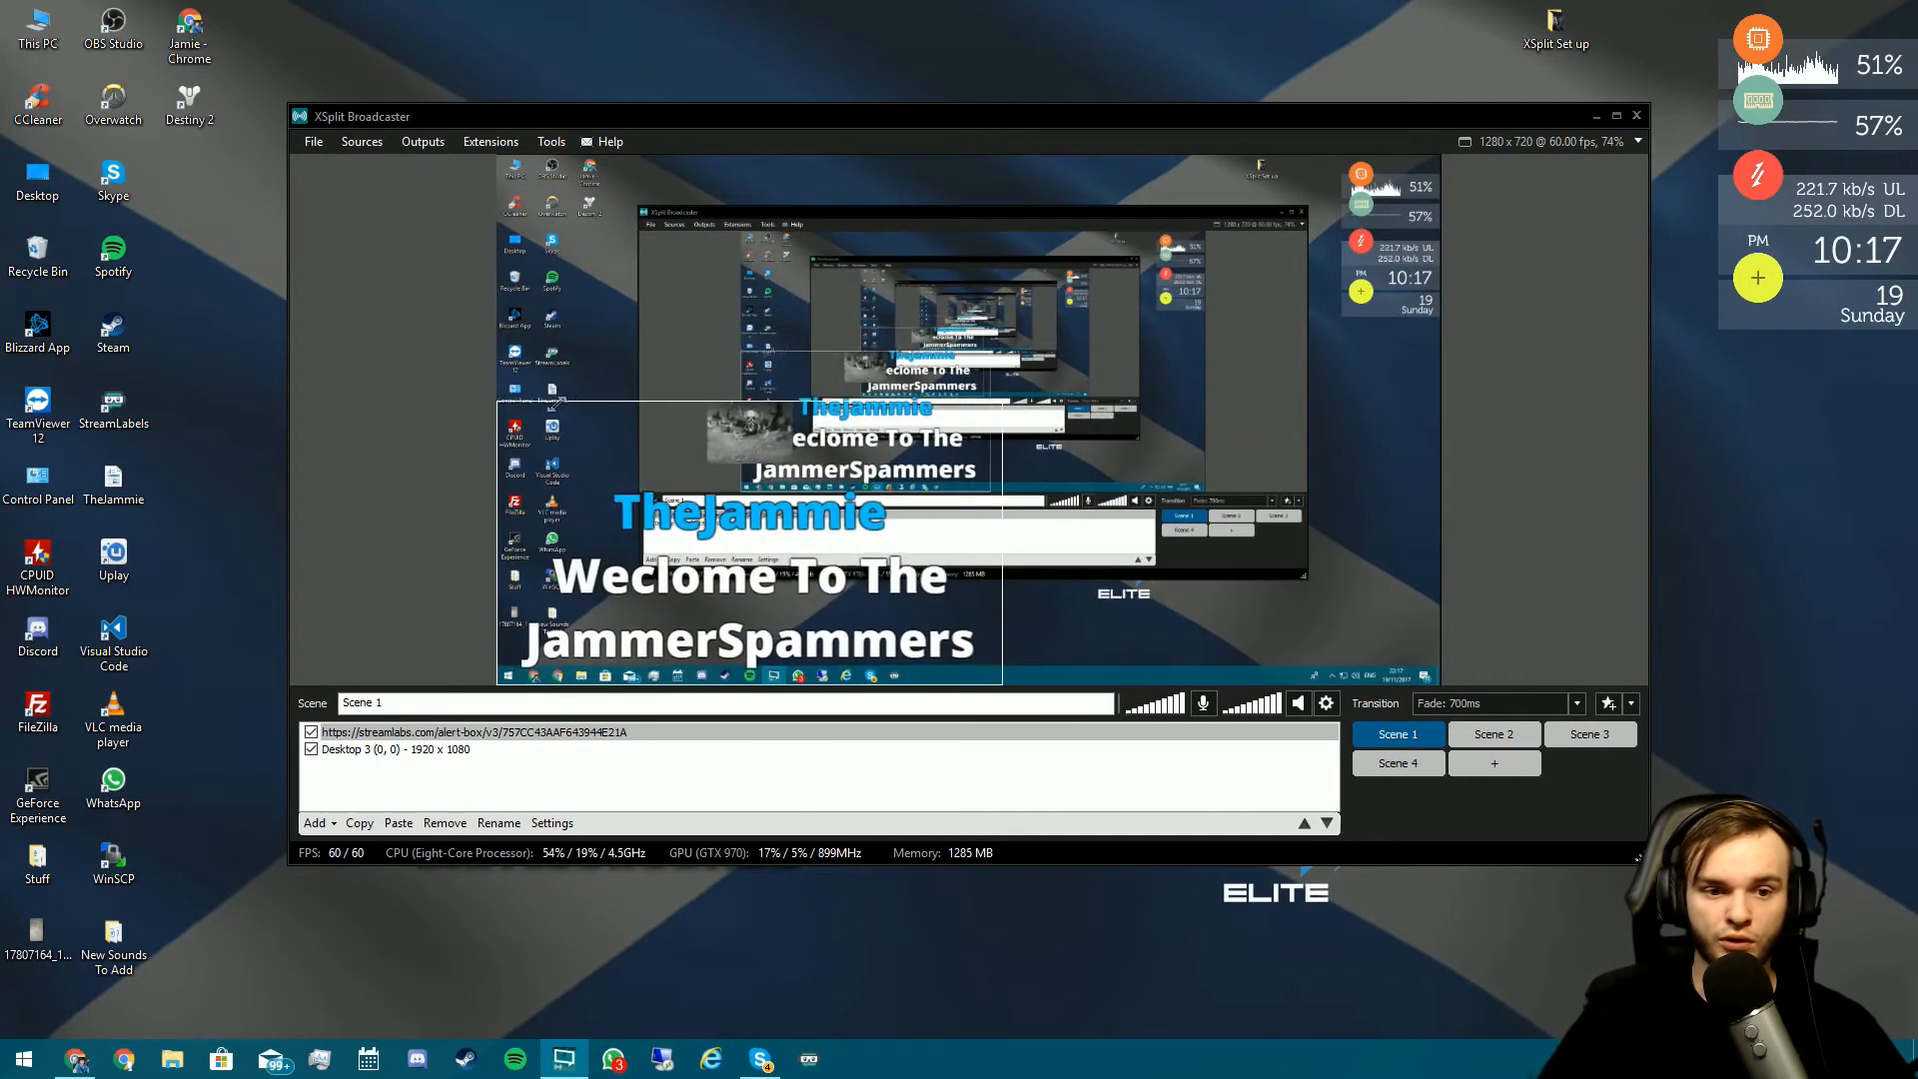
- Give the alert box source a custom 1280 x 720 resolution
click(404, 734)
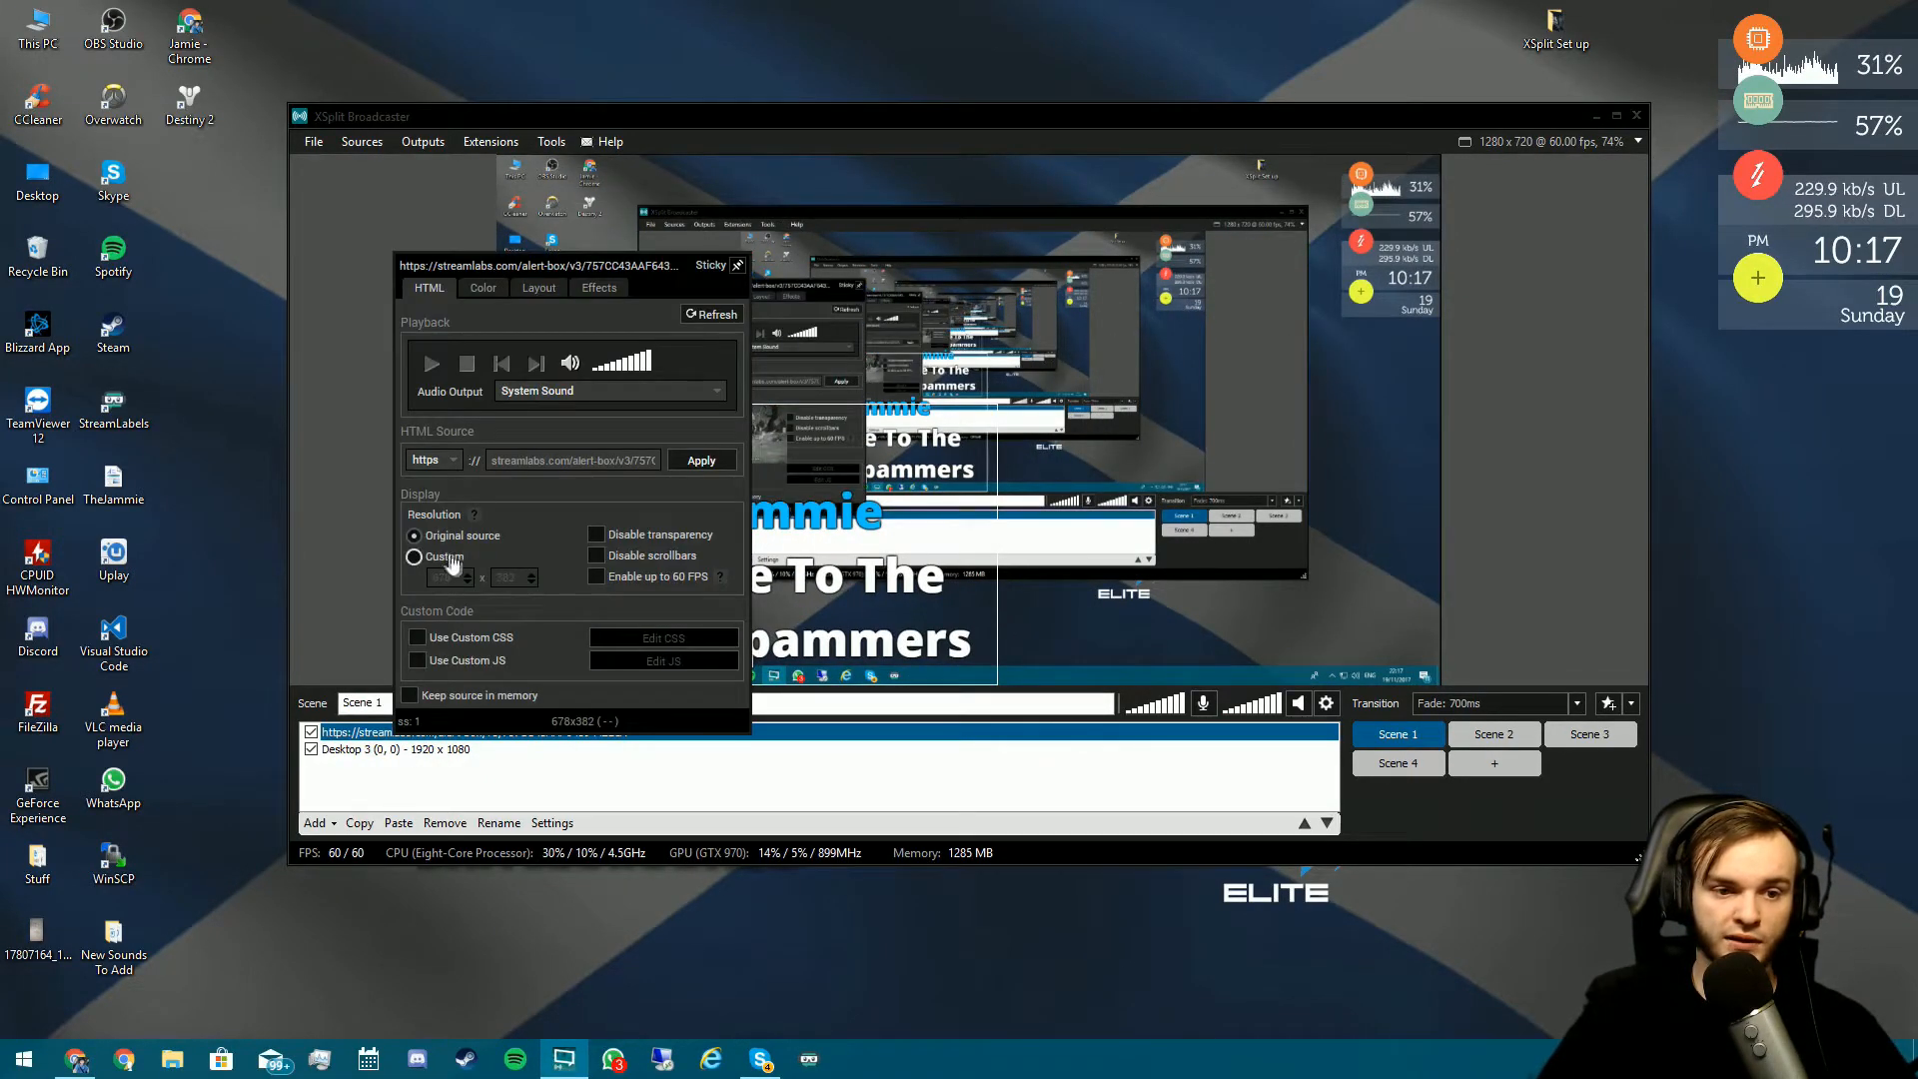
text(1280)
key(Tab)
text(720)
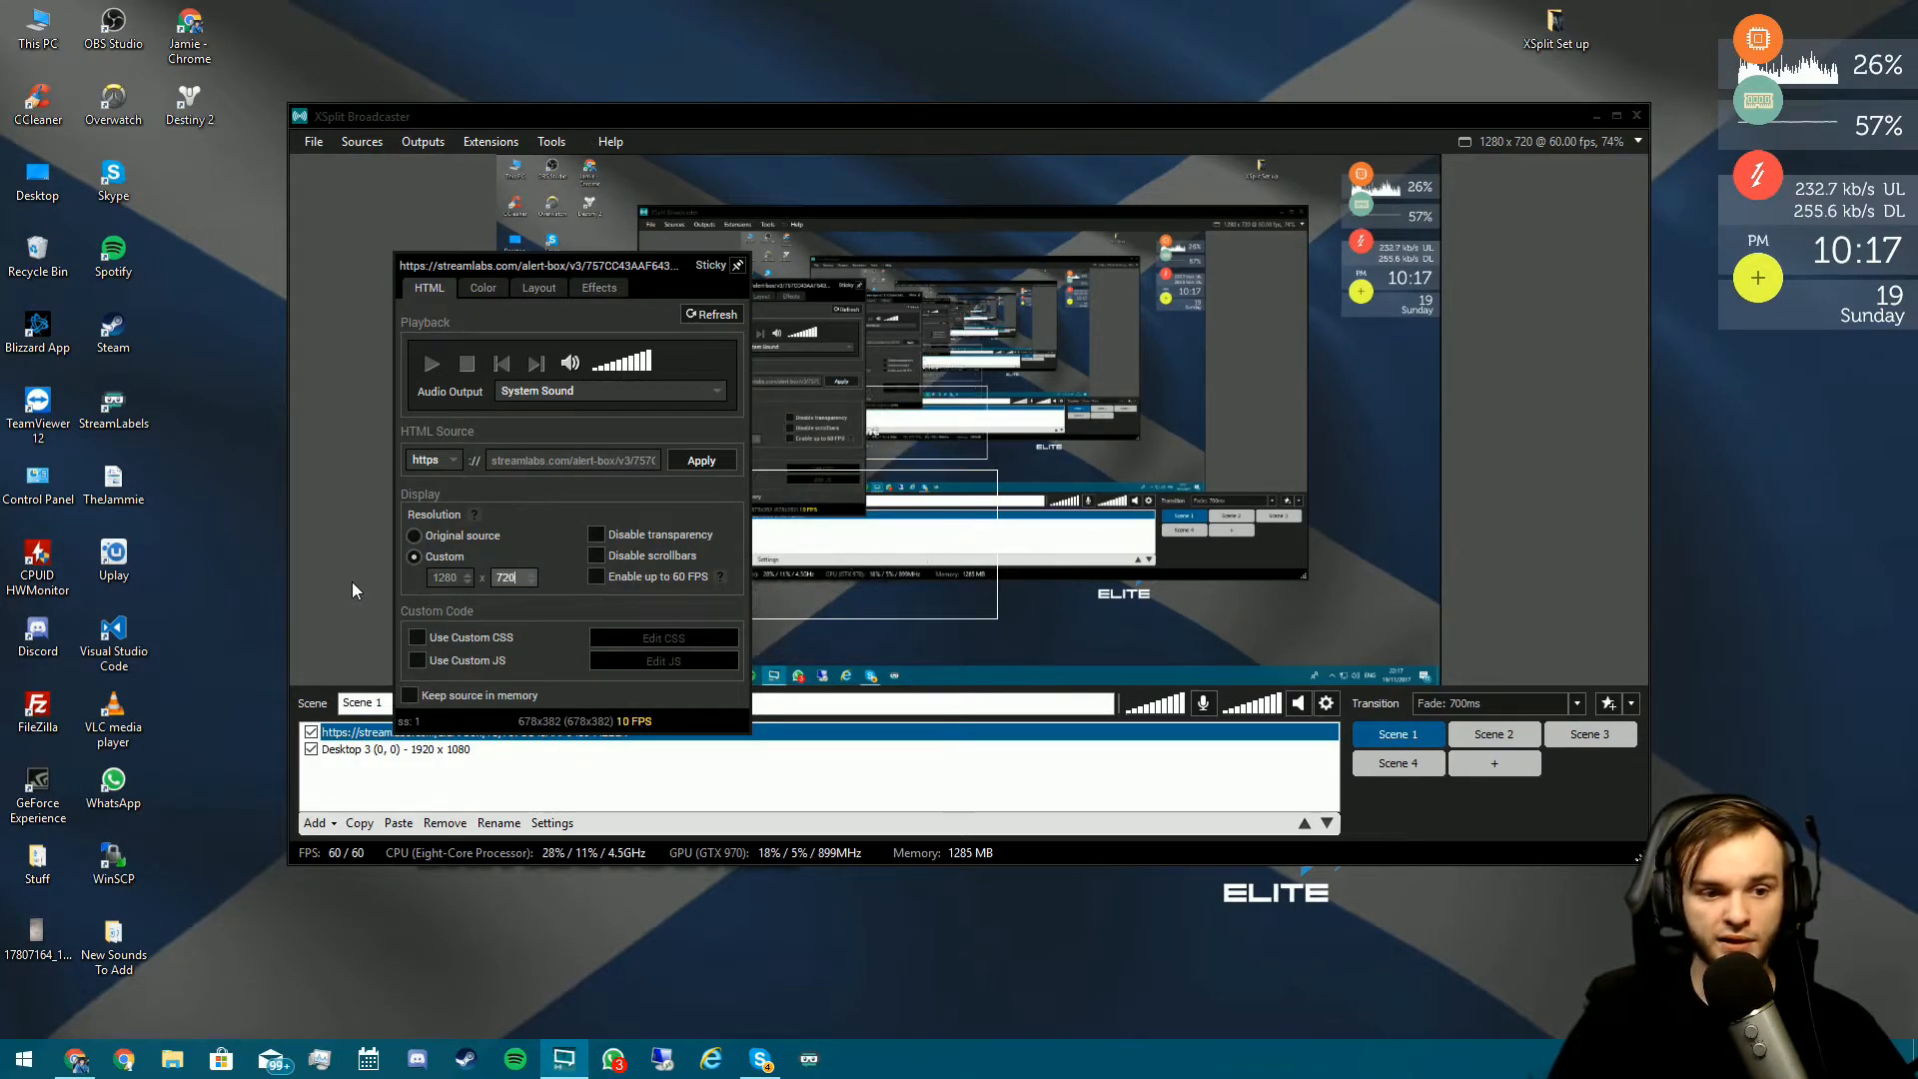
key(Return)
click(1104, 446)
- Move the alert box up and right in the preview and shrink it
drag(789, 476, 859, 463)
drag(1061, 395, 966, 455)
click(959, 558)
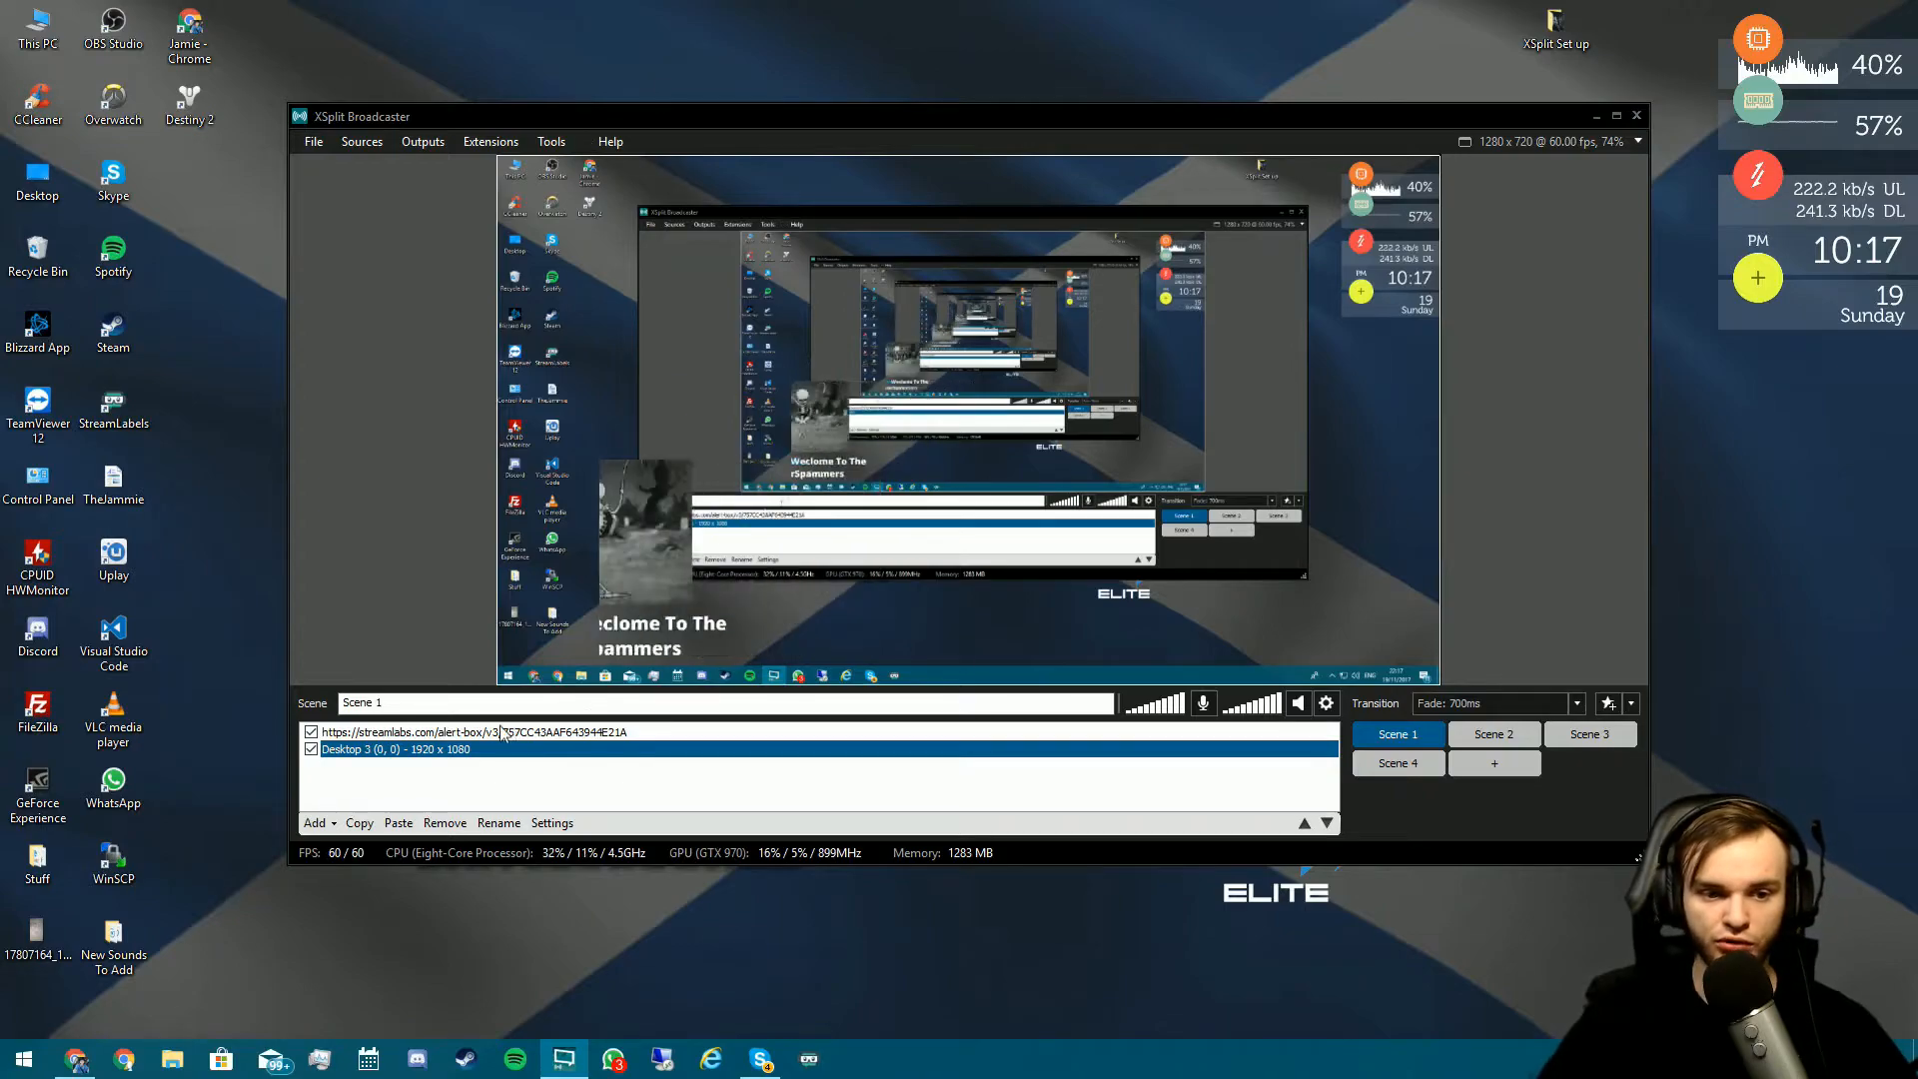
click(531, 733)
click(410, 764)
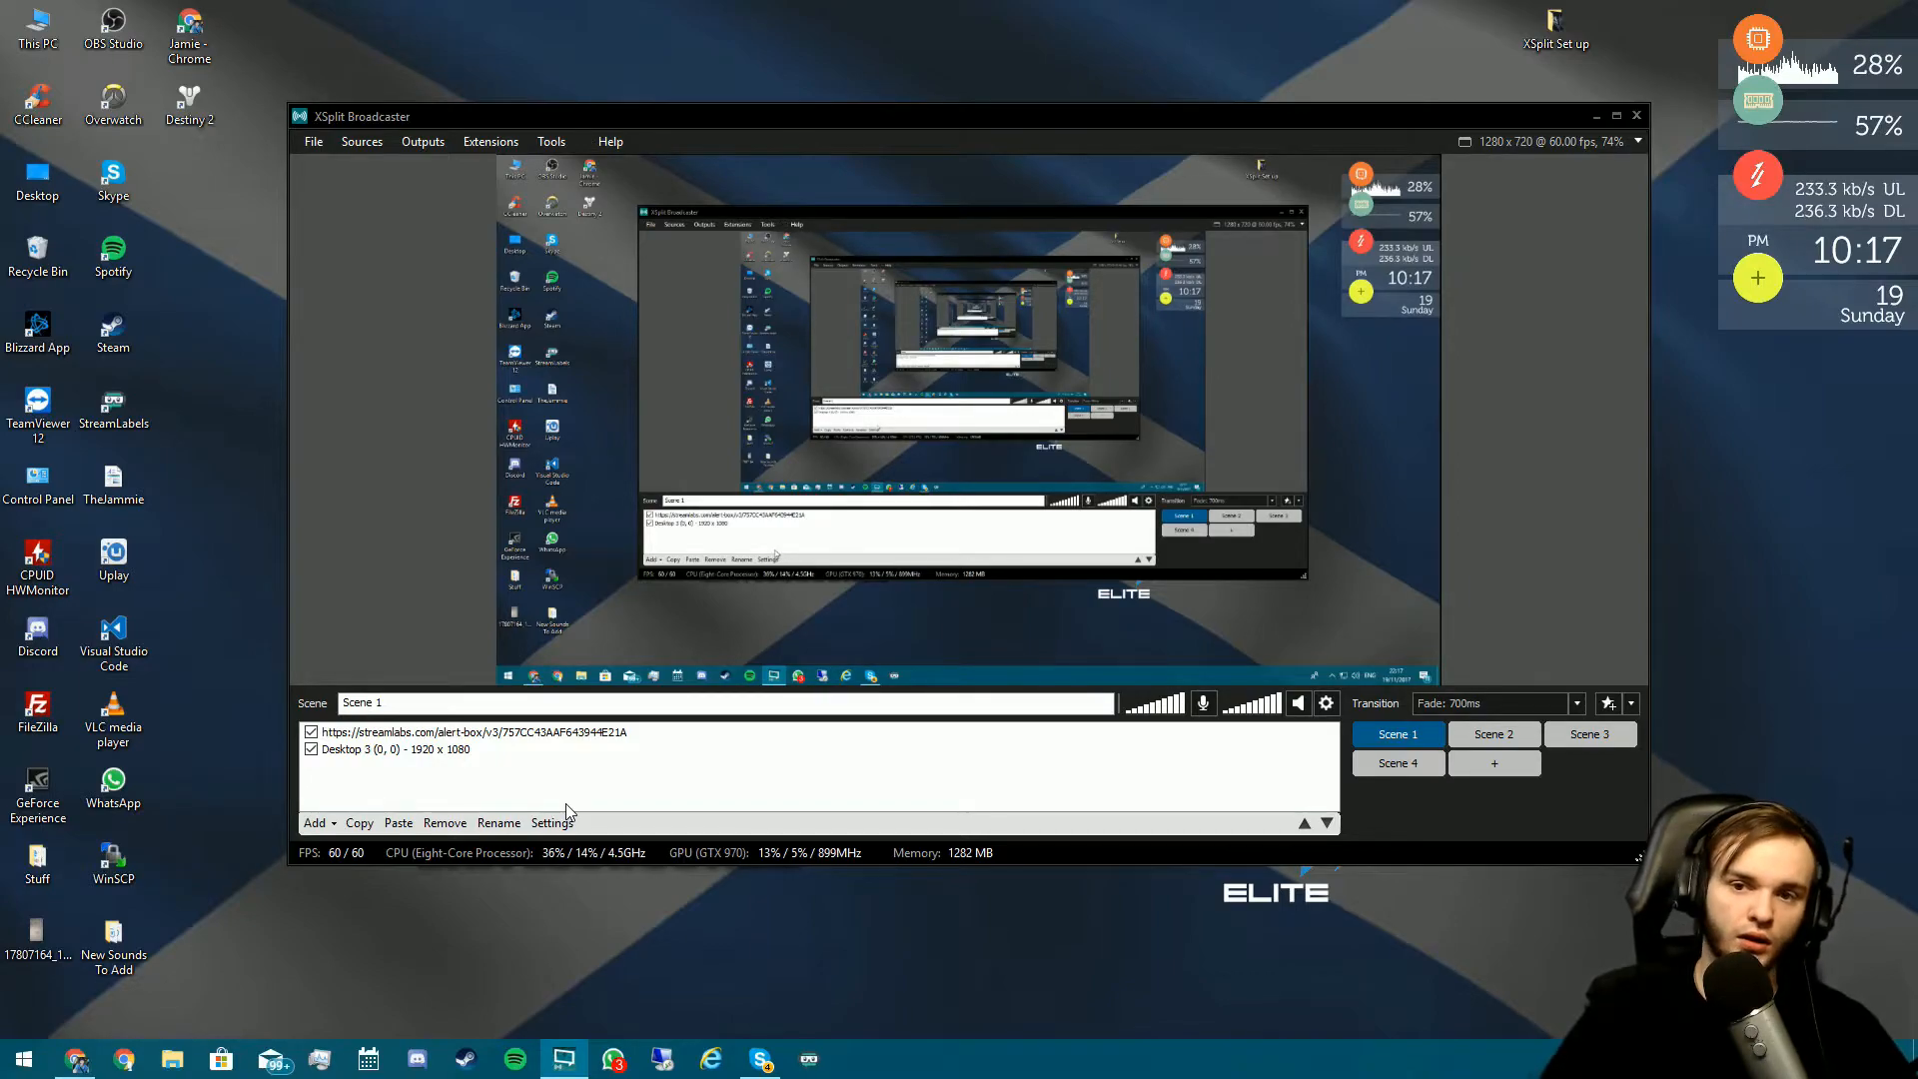
- Add Overlay - In-Stream.png from the XSplit Set up folder as a new Scene 1 source
double_click(1562, 45)
drag(652, 14, 1311, 108)
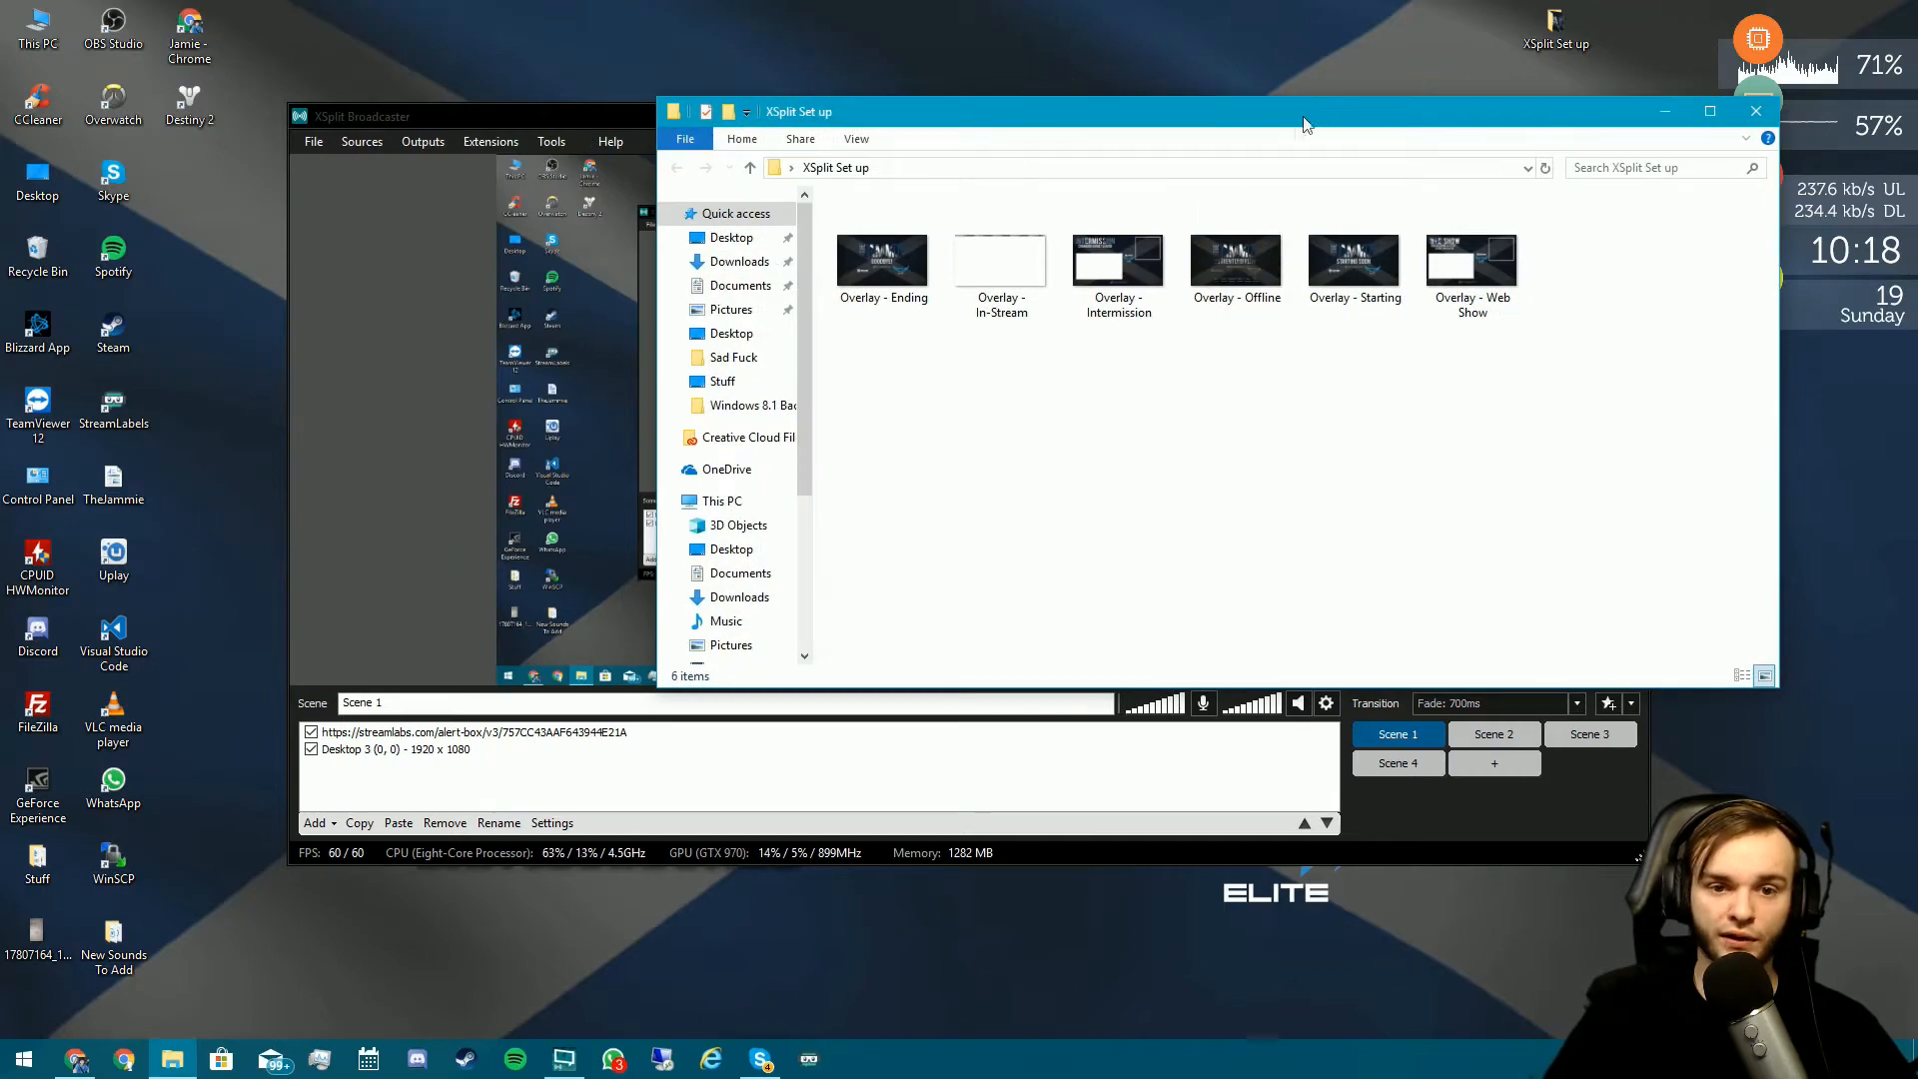
drag(1068, 115, 1301, 118)
drag(1256, 258, 759, 304)
click(389, 312)
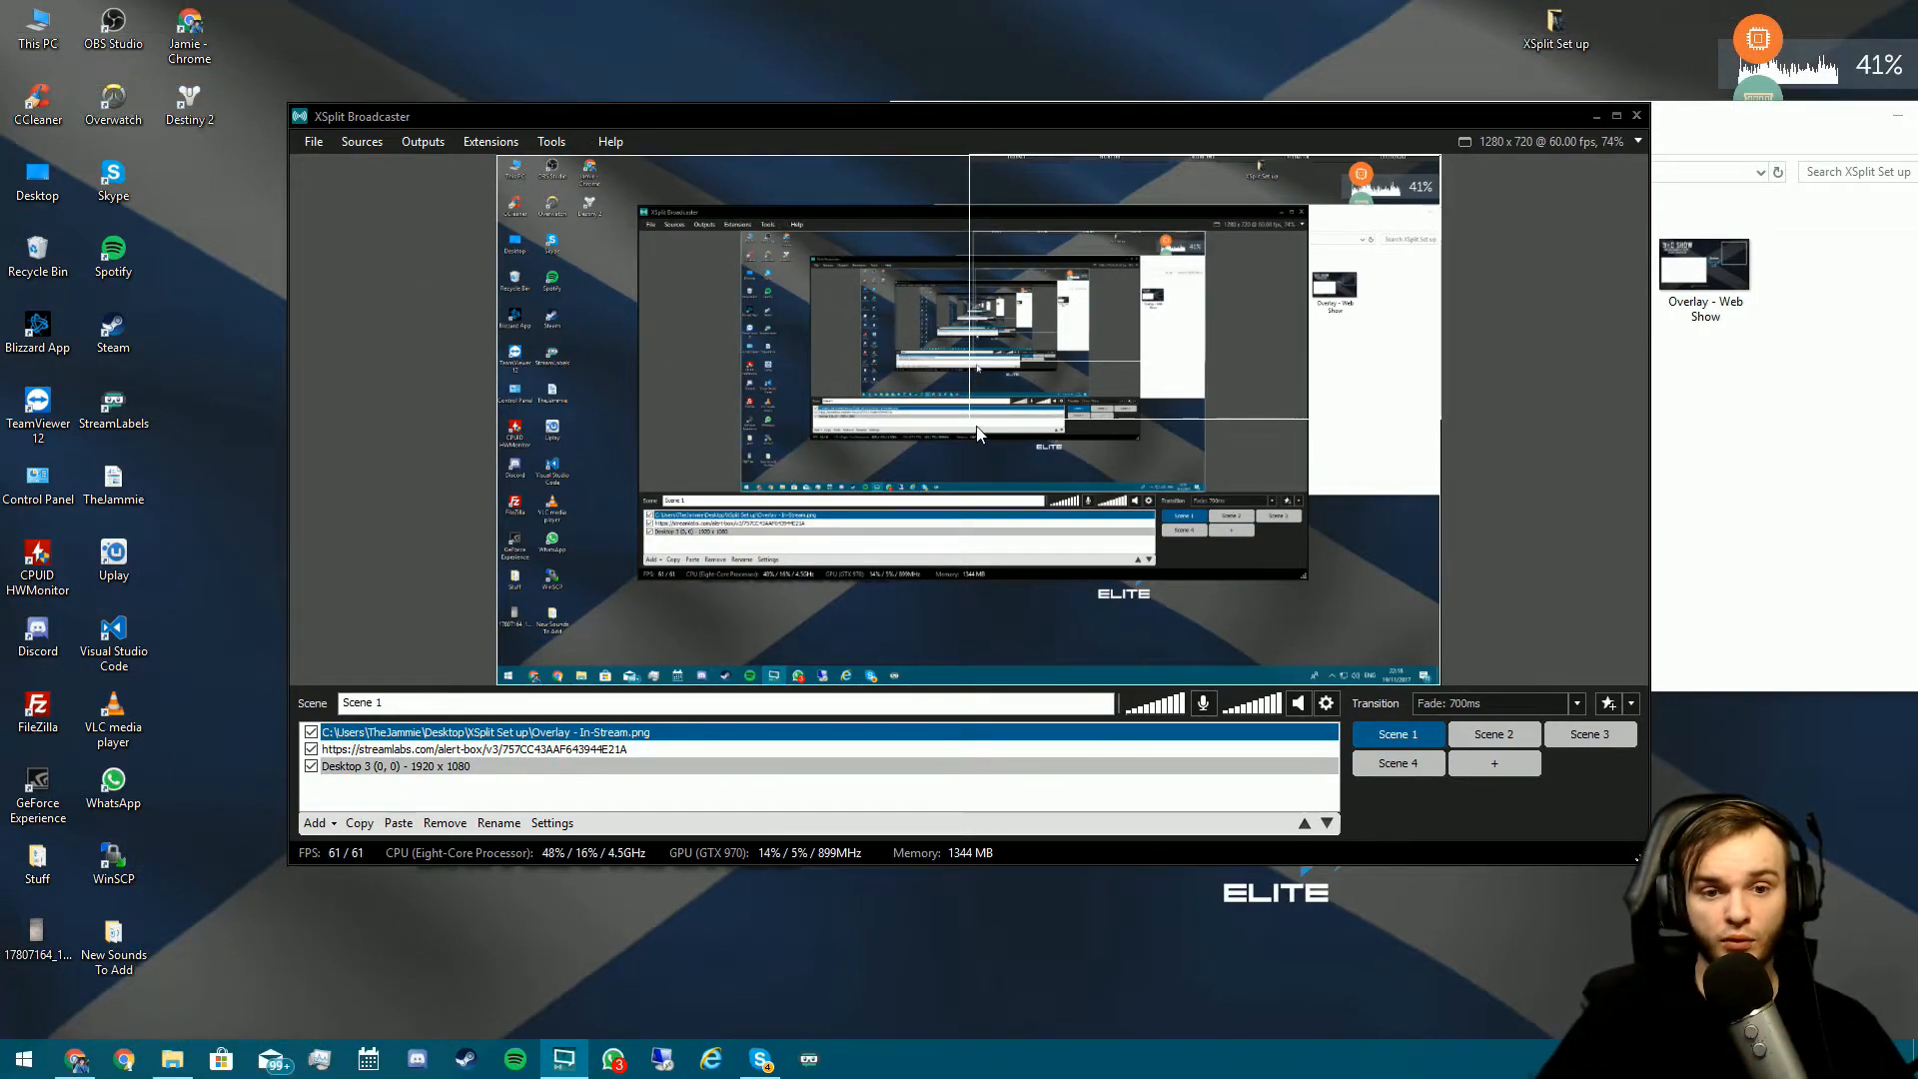
- Stretch the overlay across the preview, maximize XSplit, and hide the Desktop 3 capture
drag(975, 410, 498, 684)
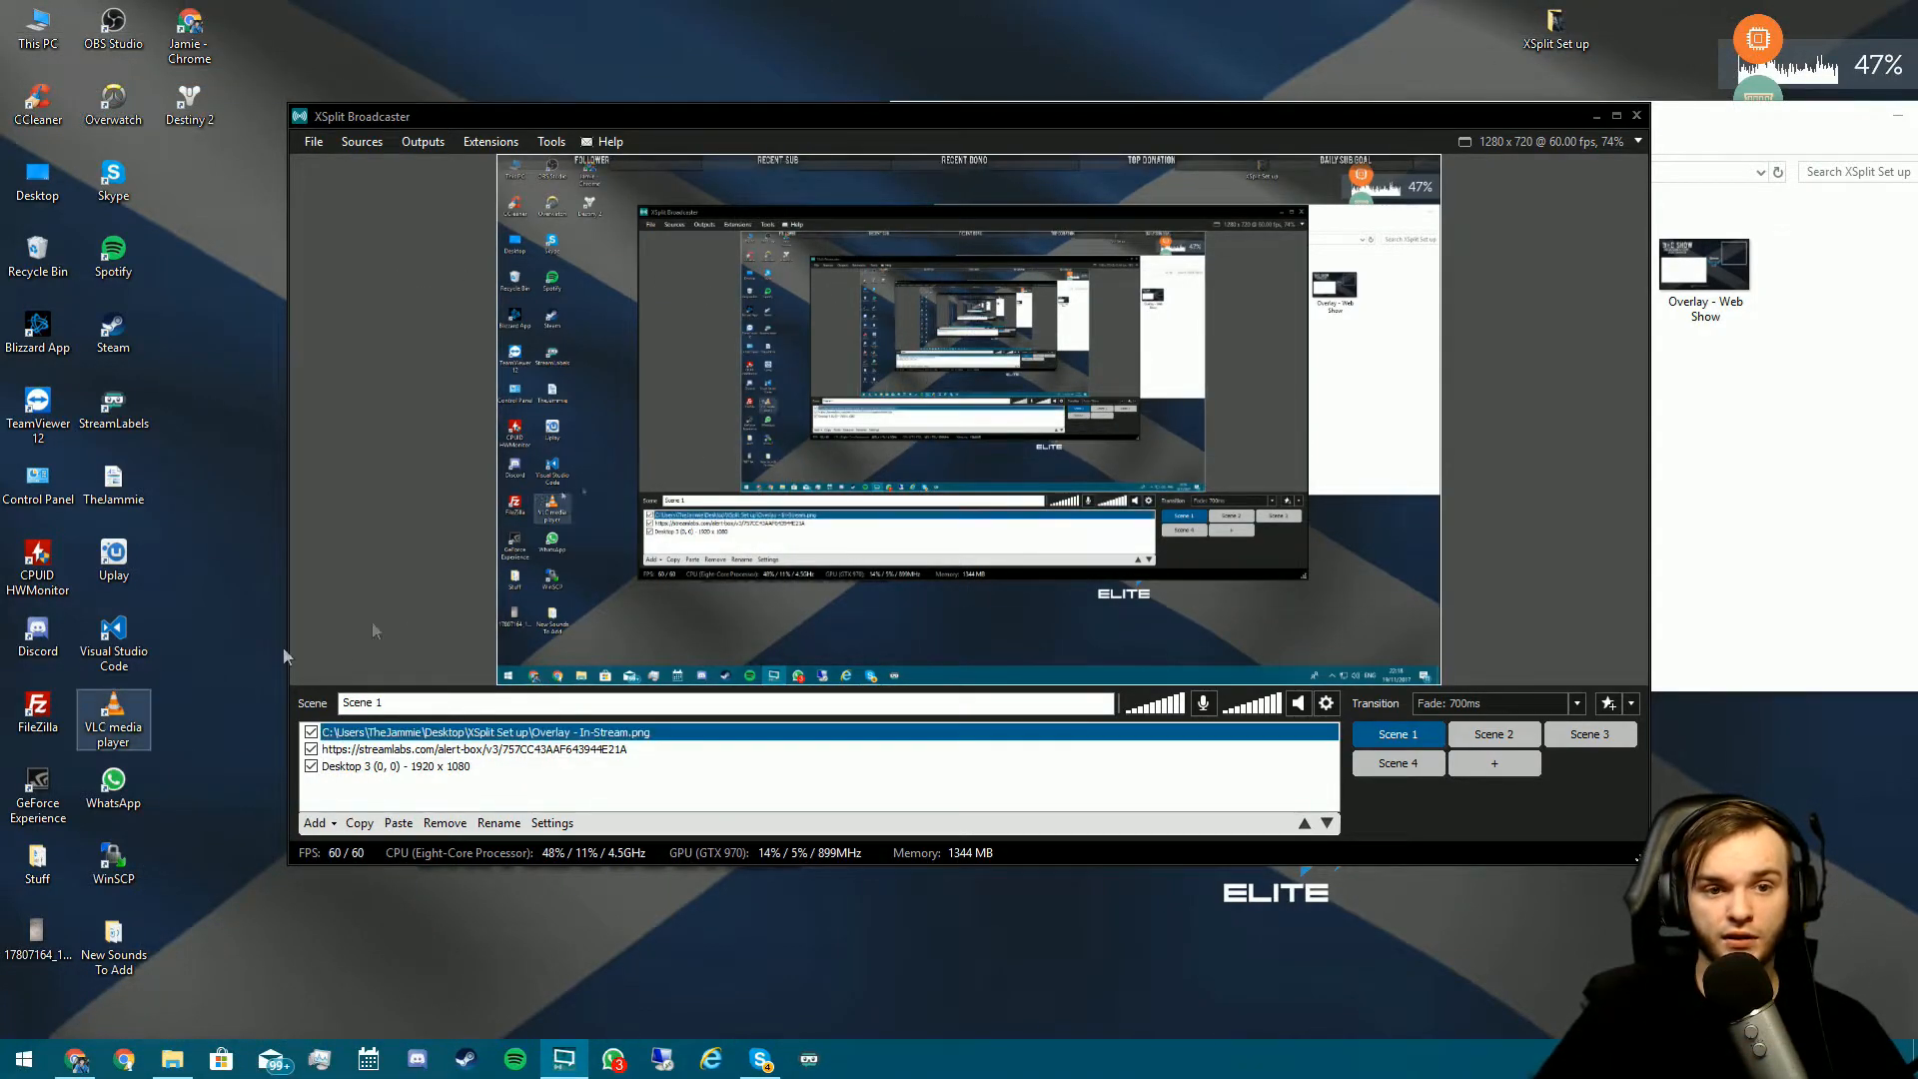
double_click(899, 116)
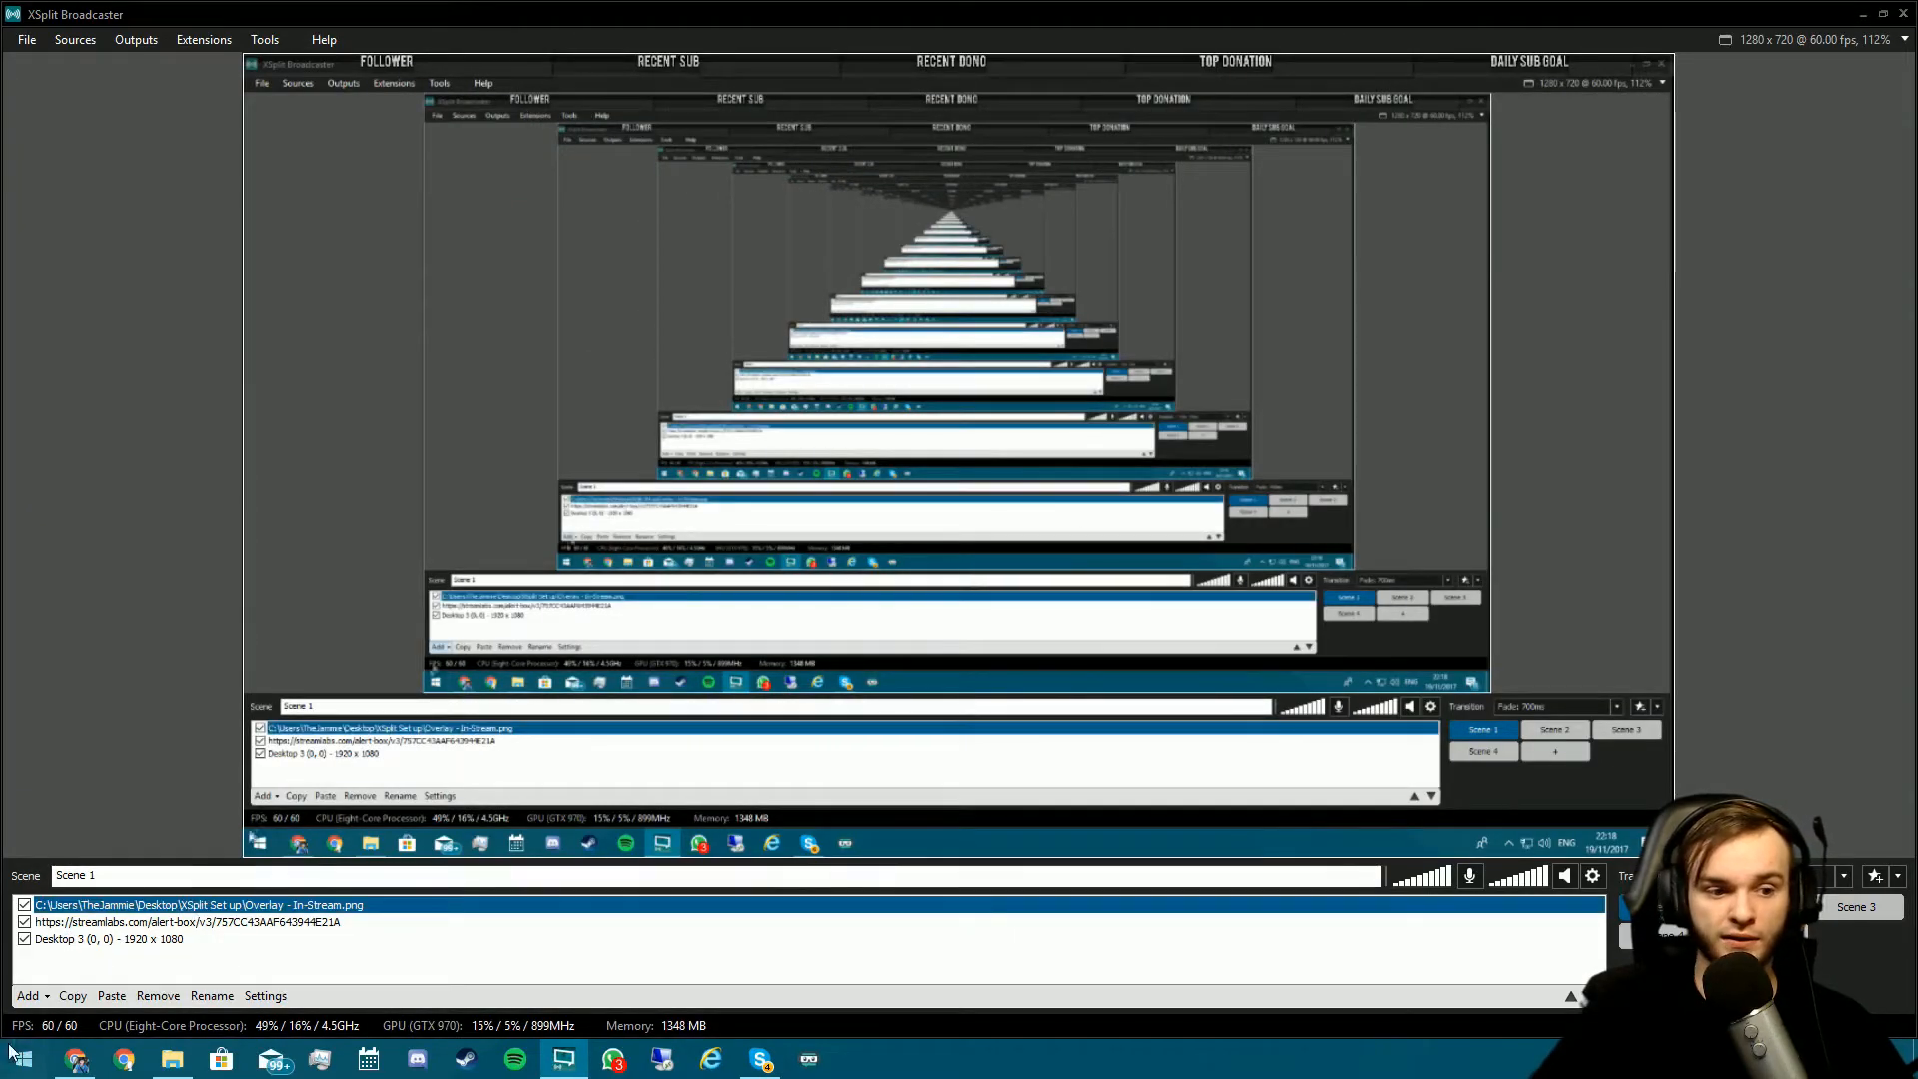
click(25, 940)
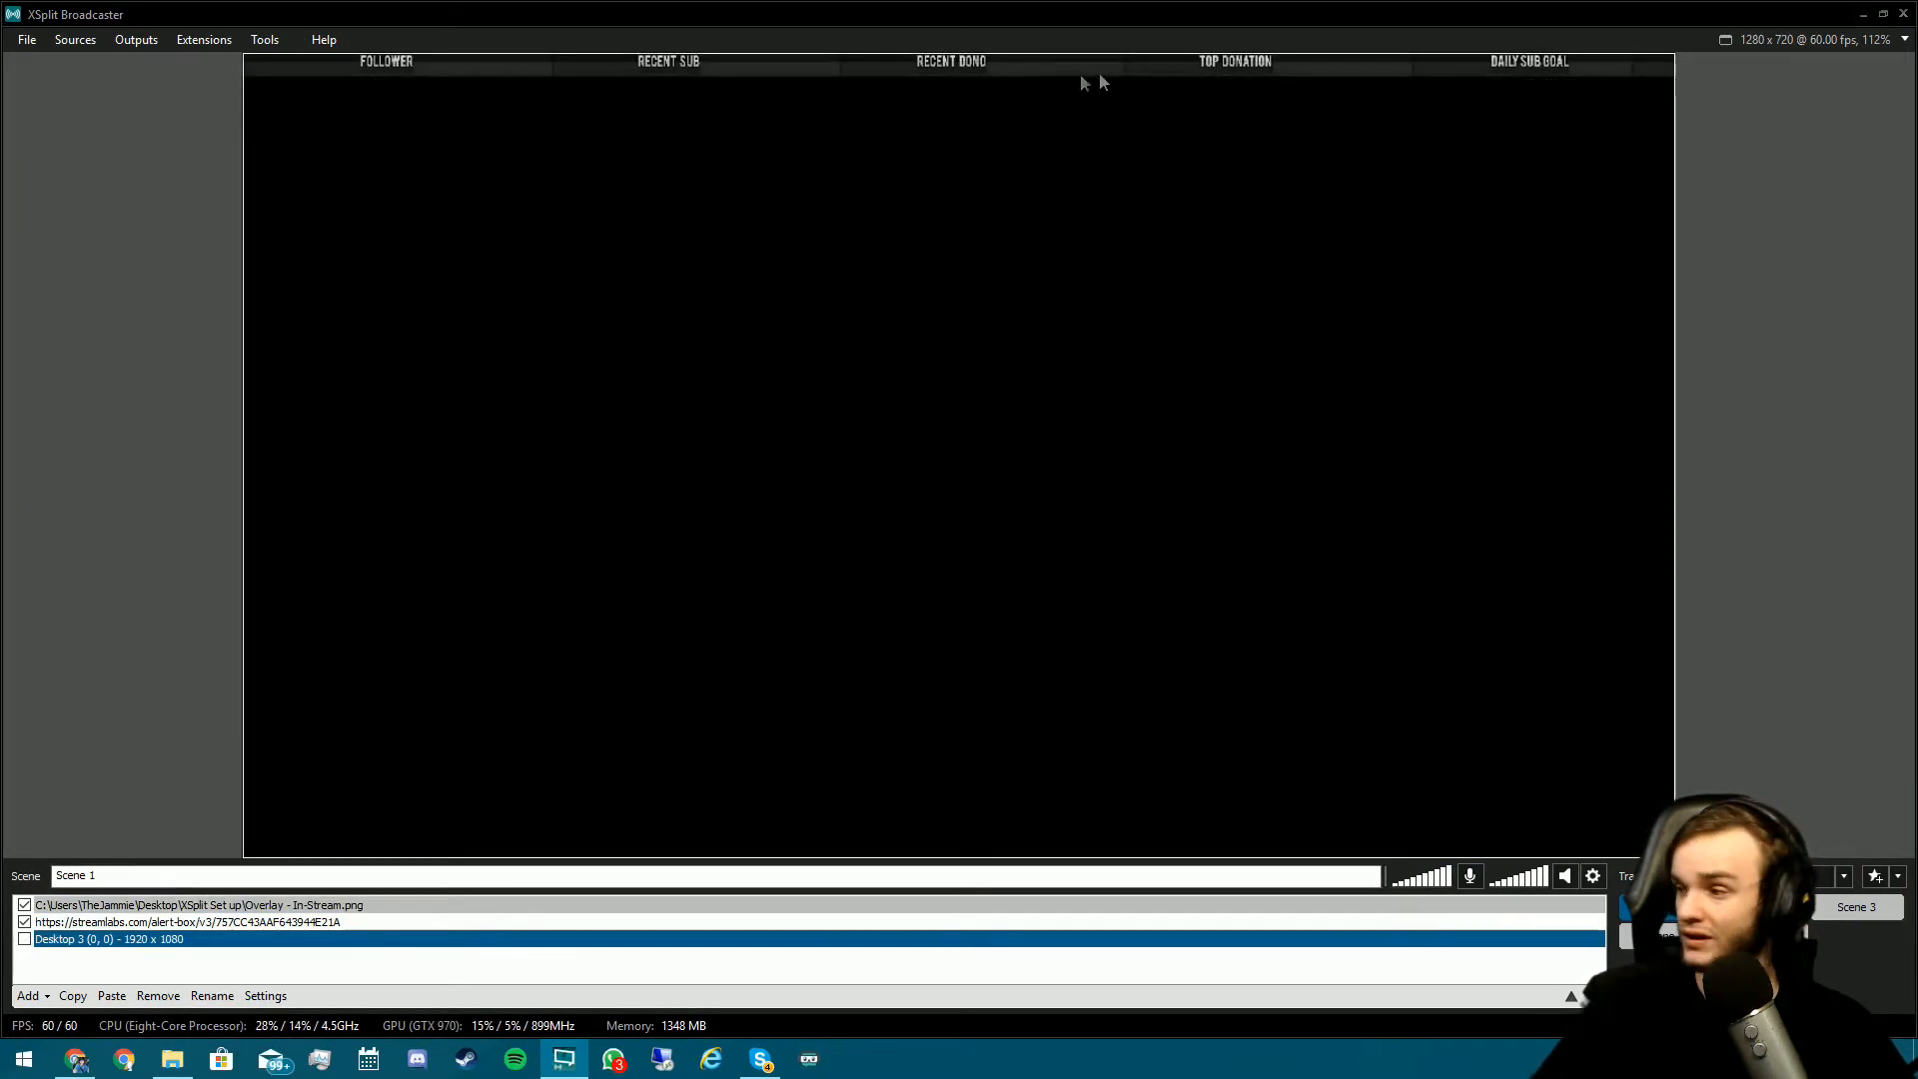
- Open the Stream Labels page in the Streamlabs dashboard in Chrome
click(80, 1060)
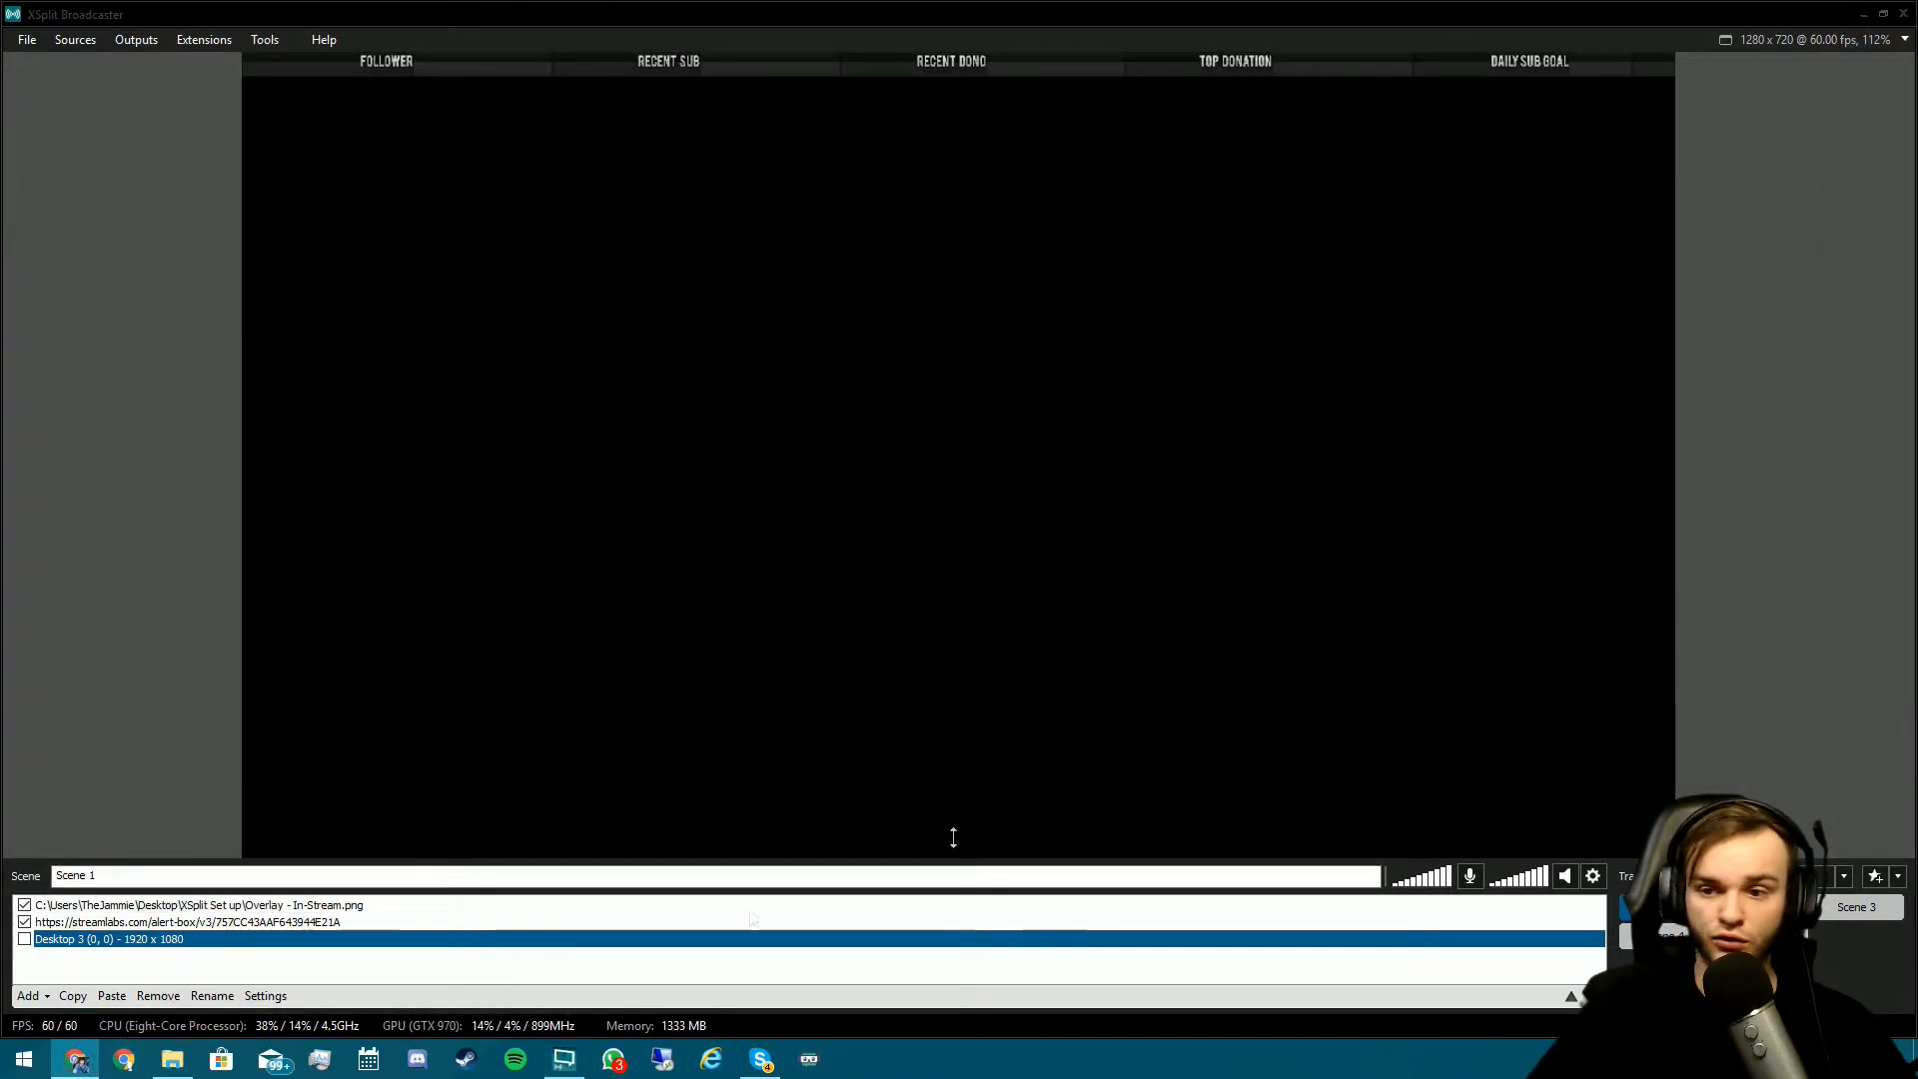
scroll(238, 684, down, 2)
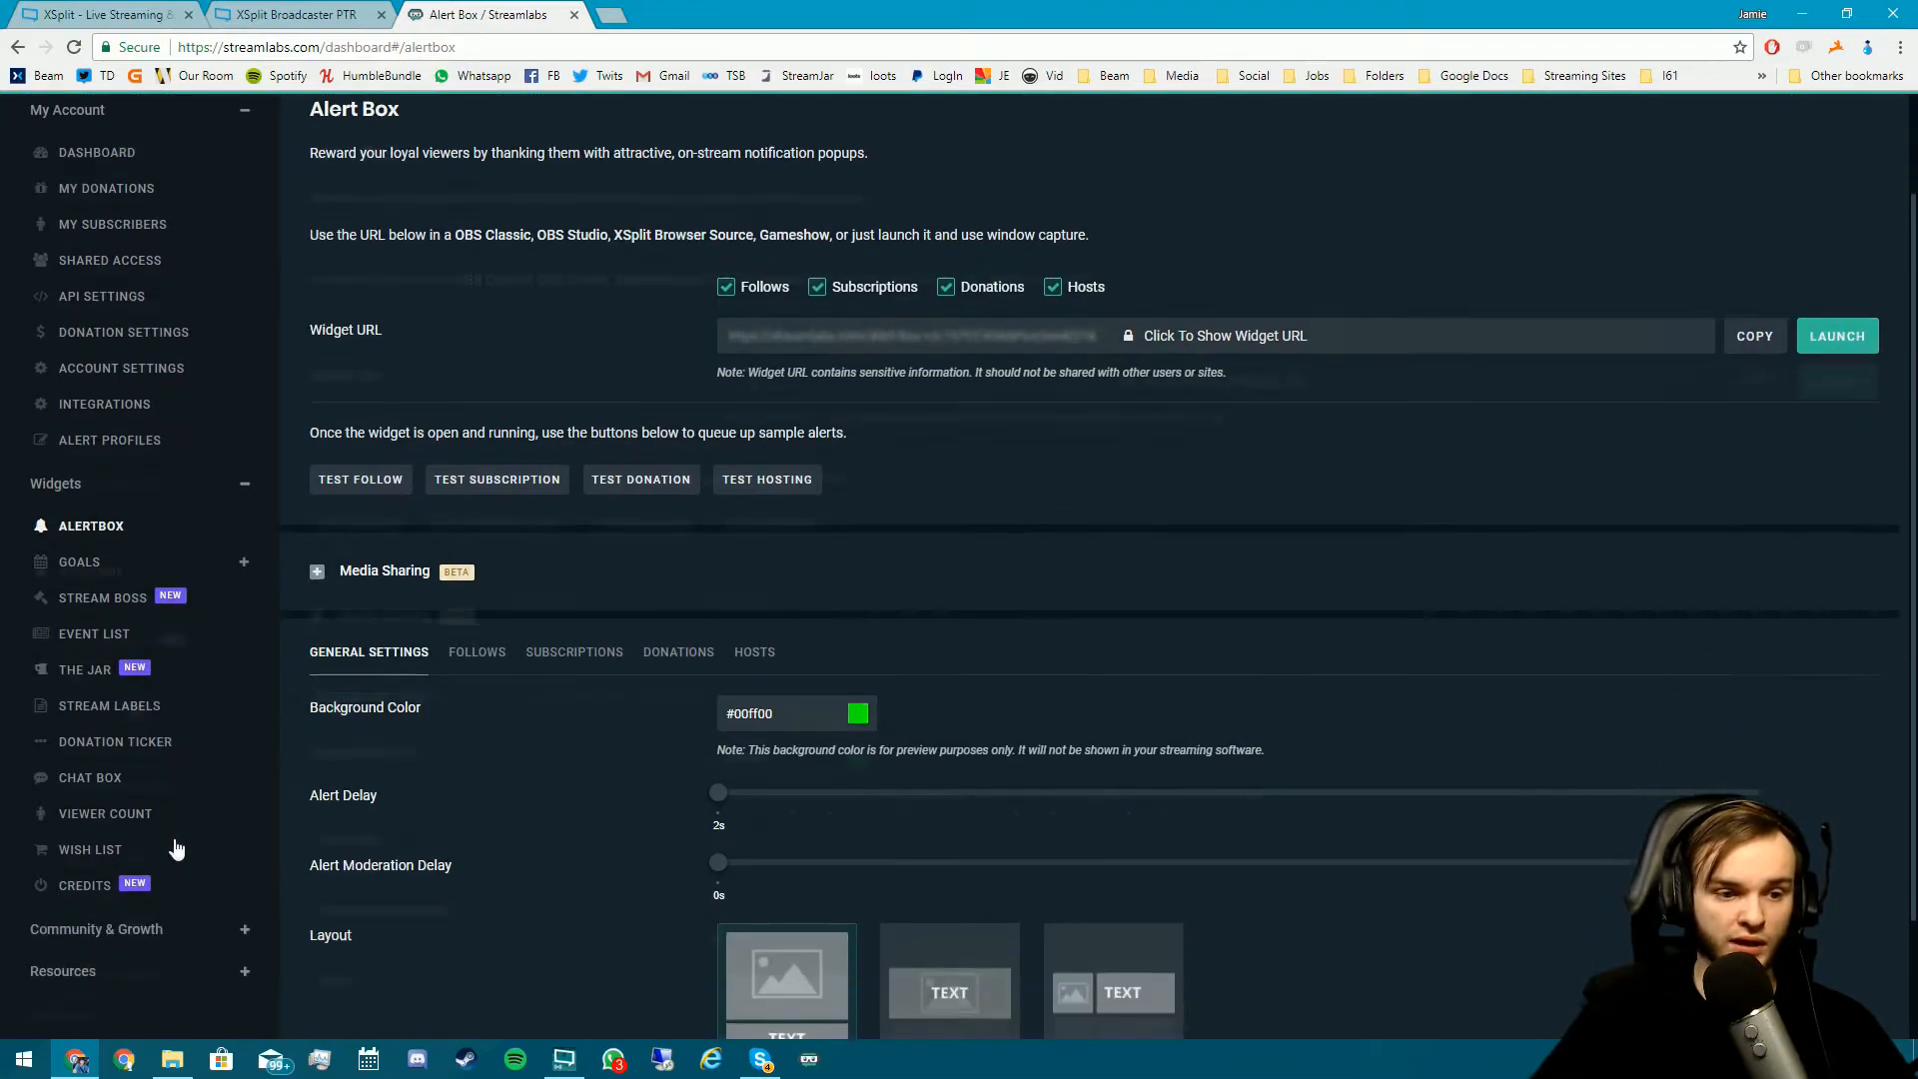
click(141, 637)
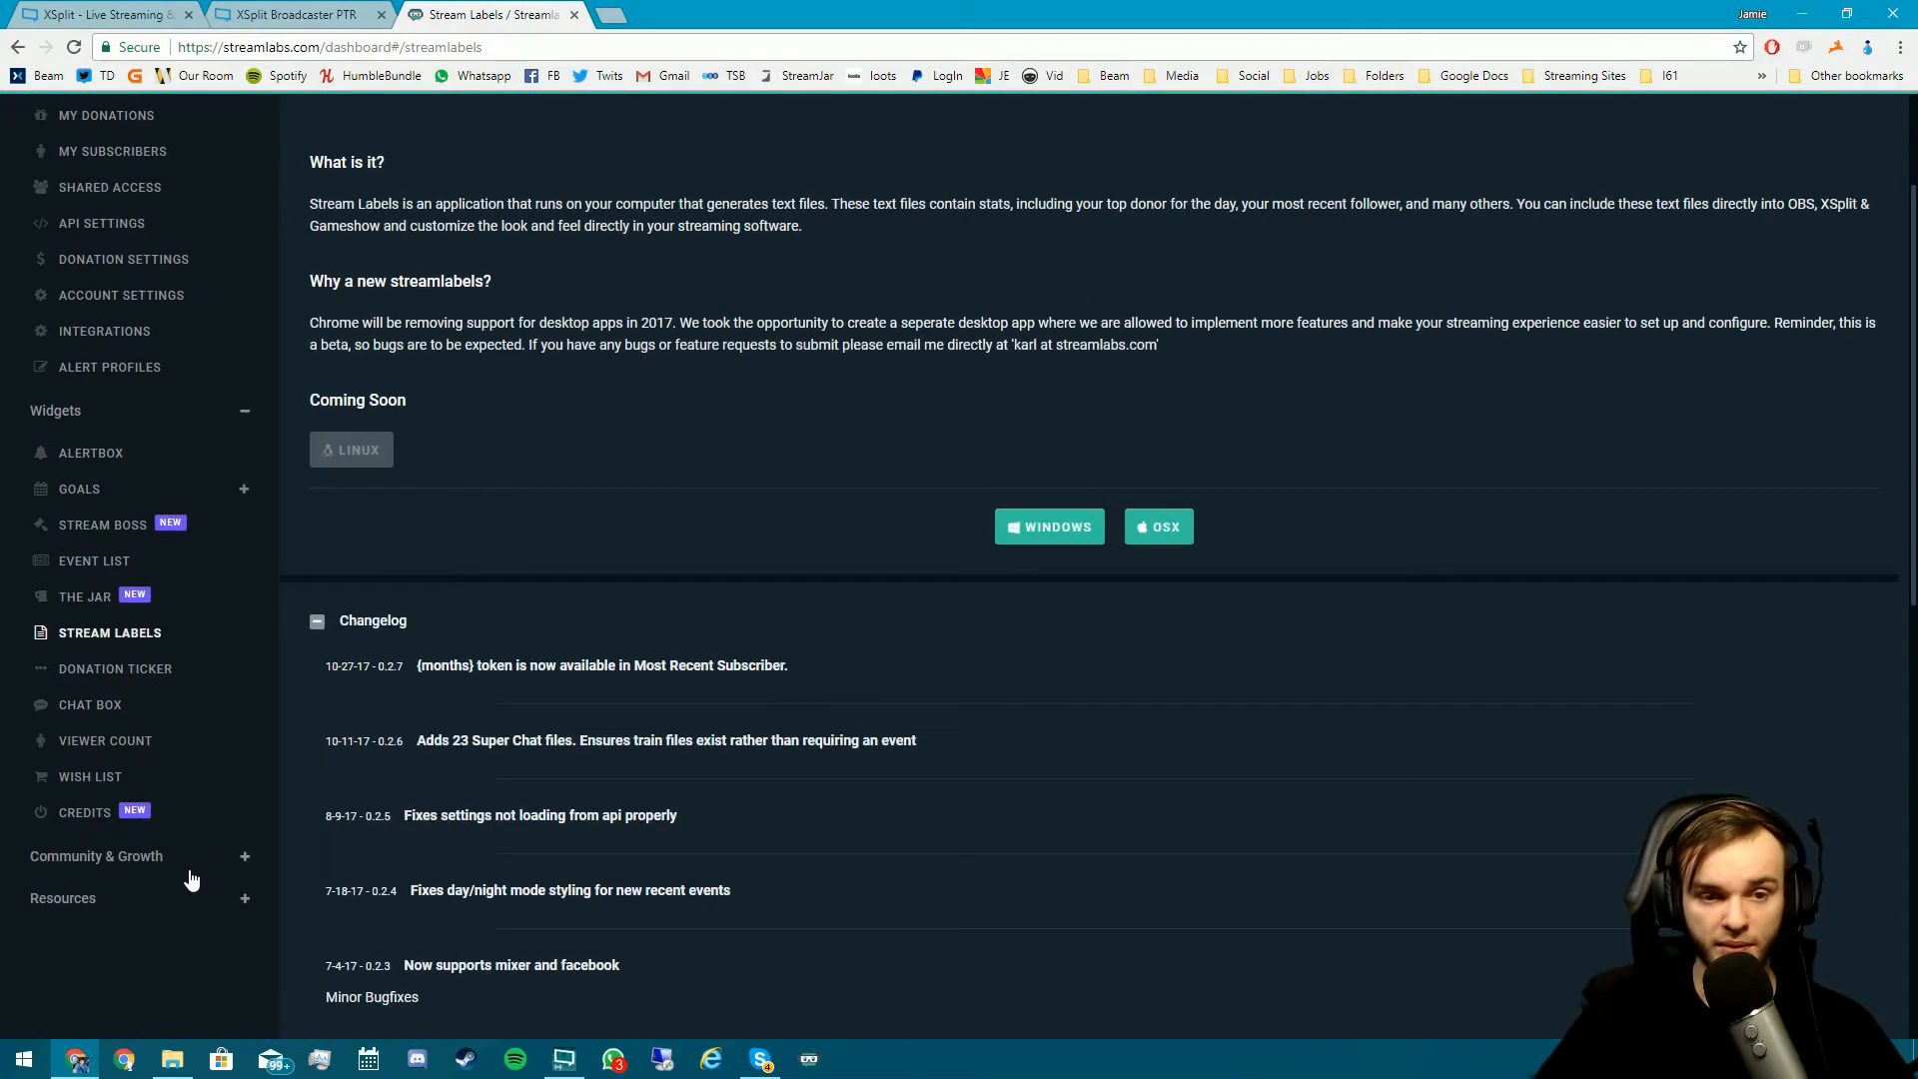
- Launch the Streamlabs Stream Labels desktop app from a Start-menu search for 'strea'
click(2, 1077)
text(strea)
key(Return)
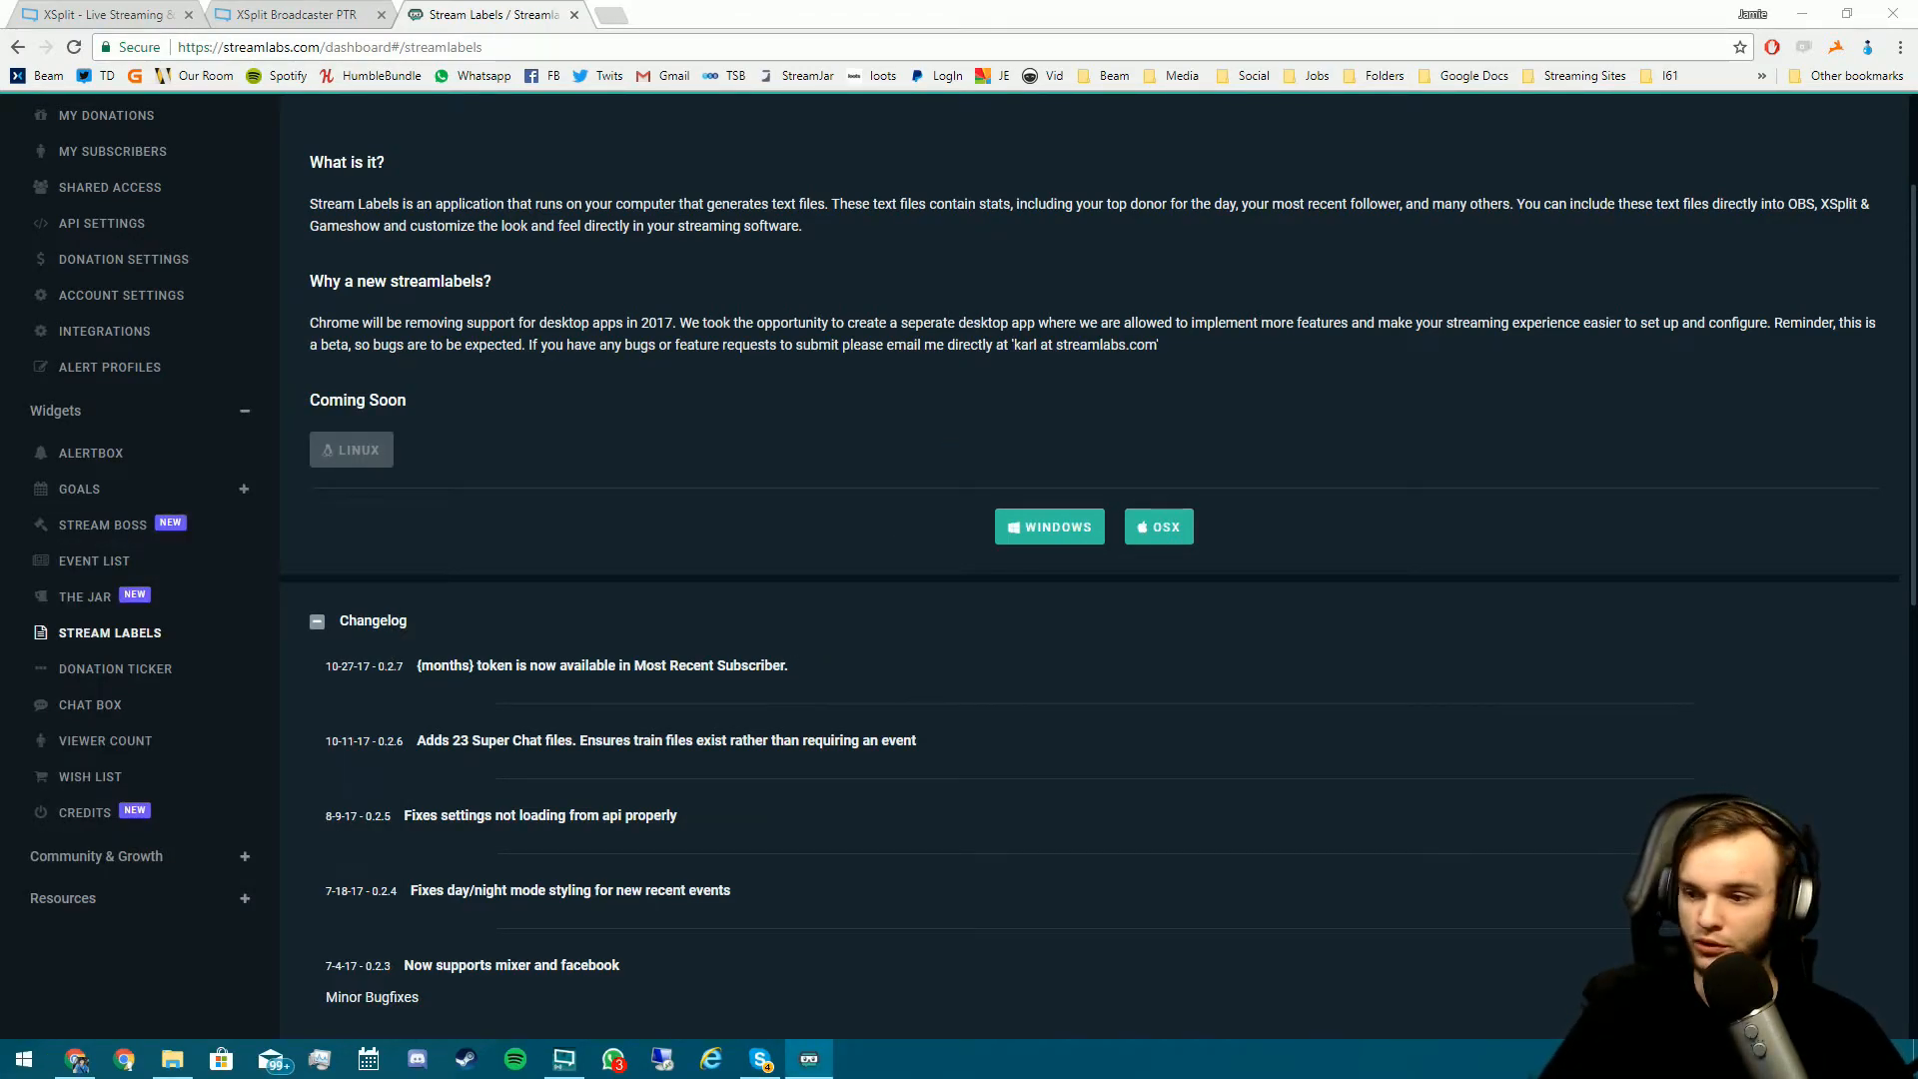
- Open the Stream Labels output folder picker, then cancel it
click(1806, 15)
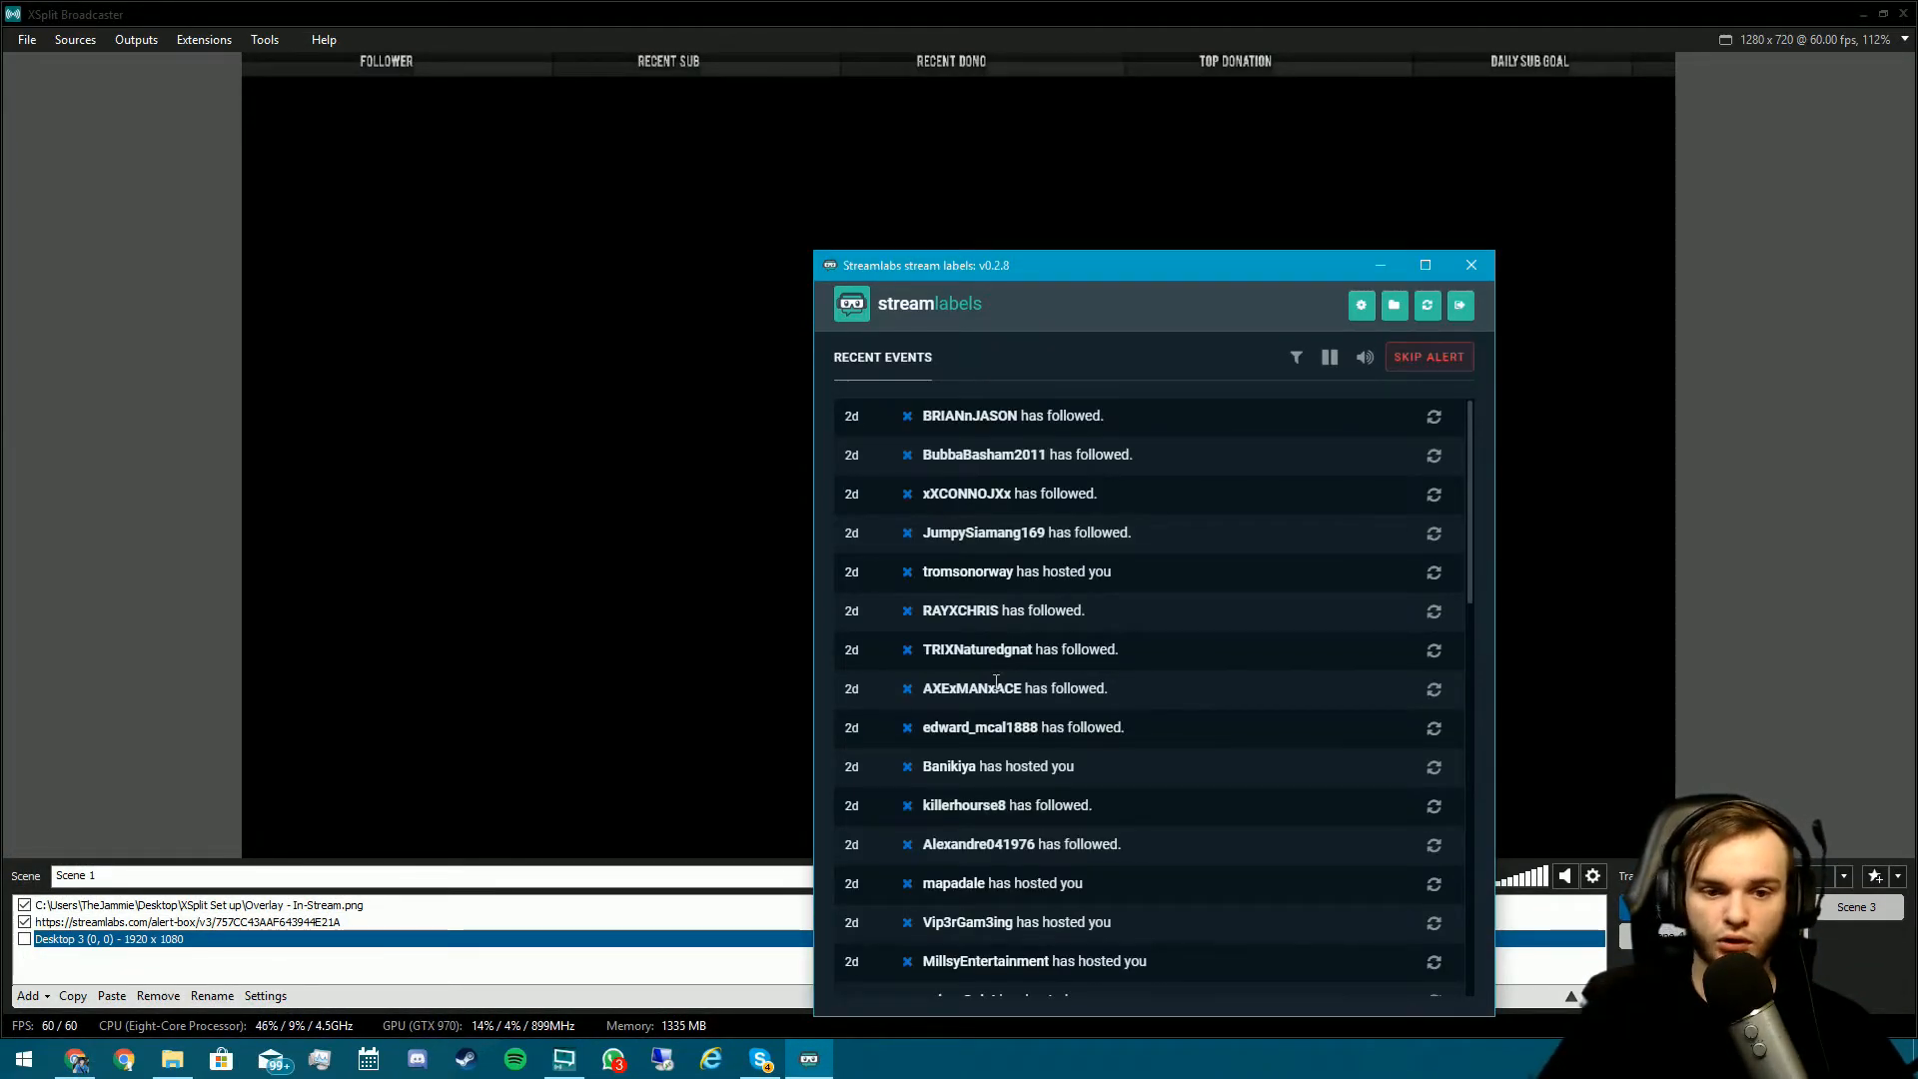
scroll(1010, 687, down, 8)
scroll(1010, 687, up, 5)
scroll(1011, 687, down, 4)
scroll(1012, 687, up, 6)
click(1394, 305)
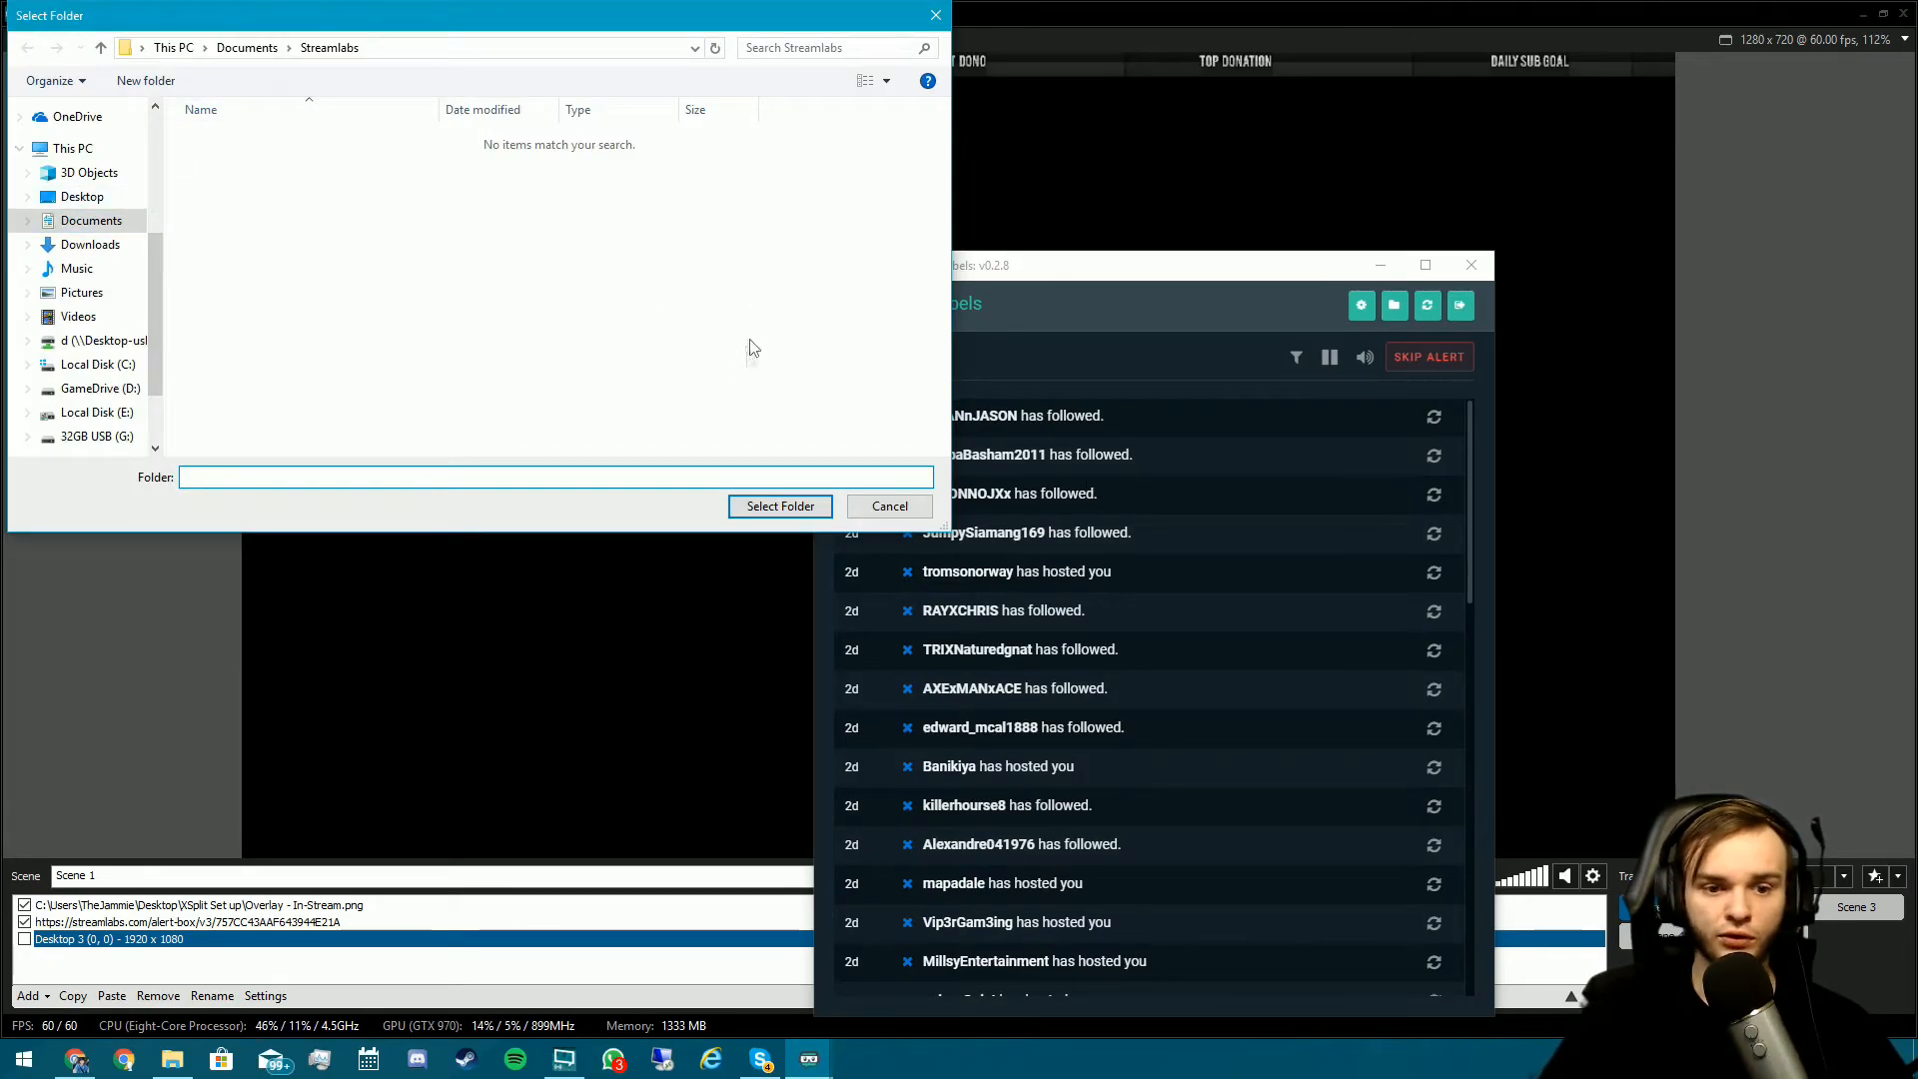
click(936, 15)
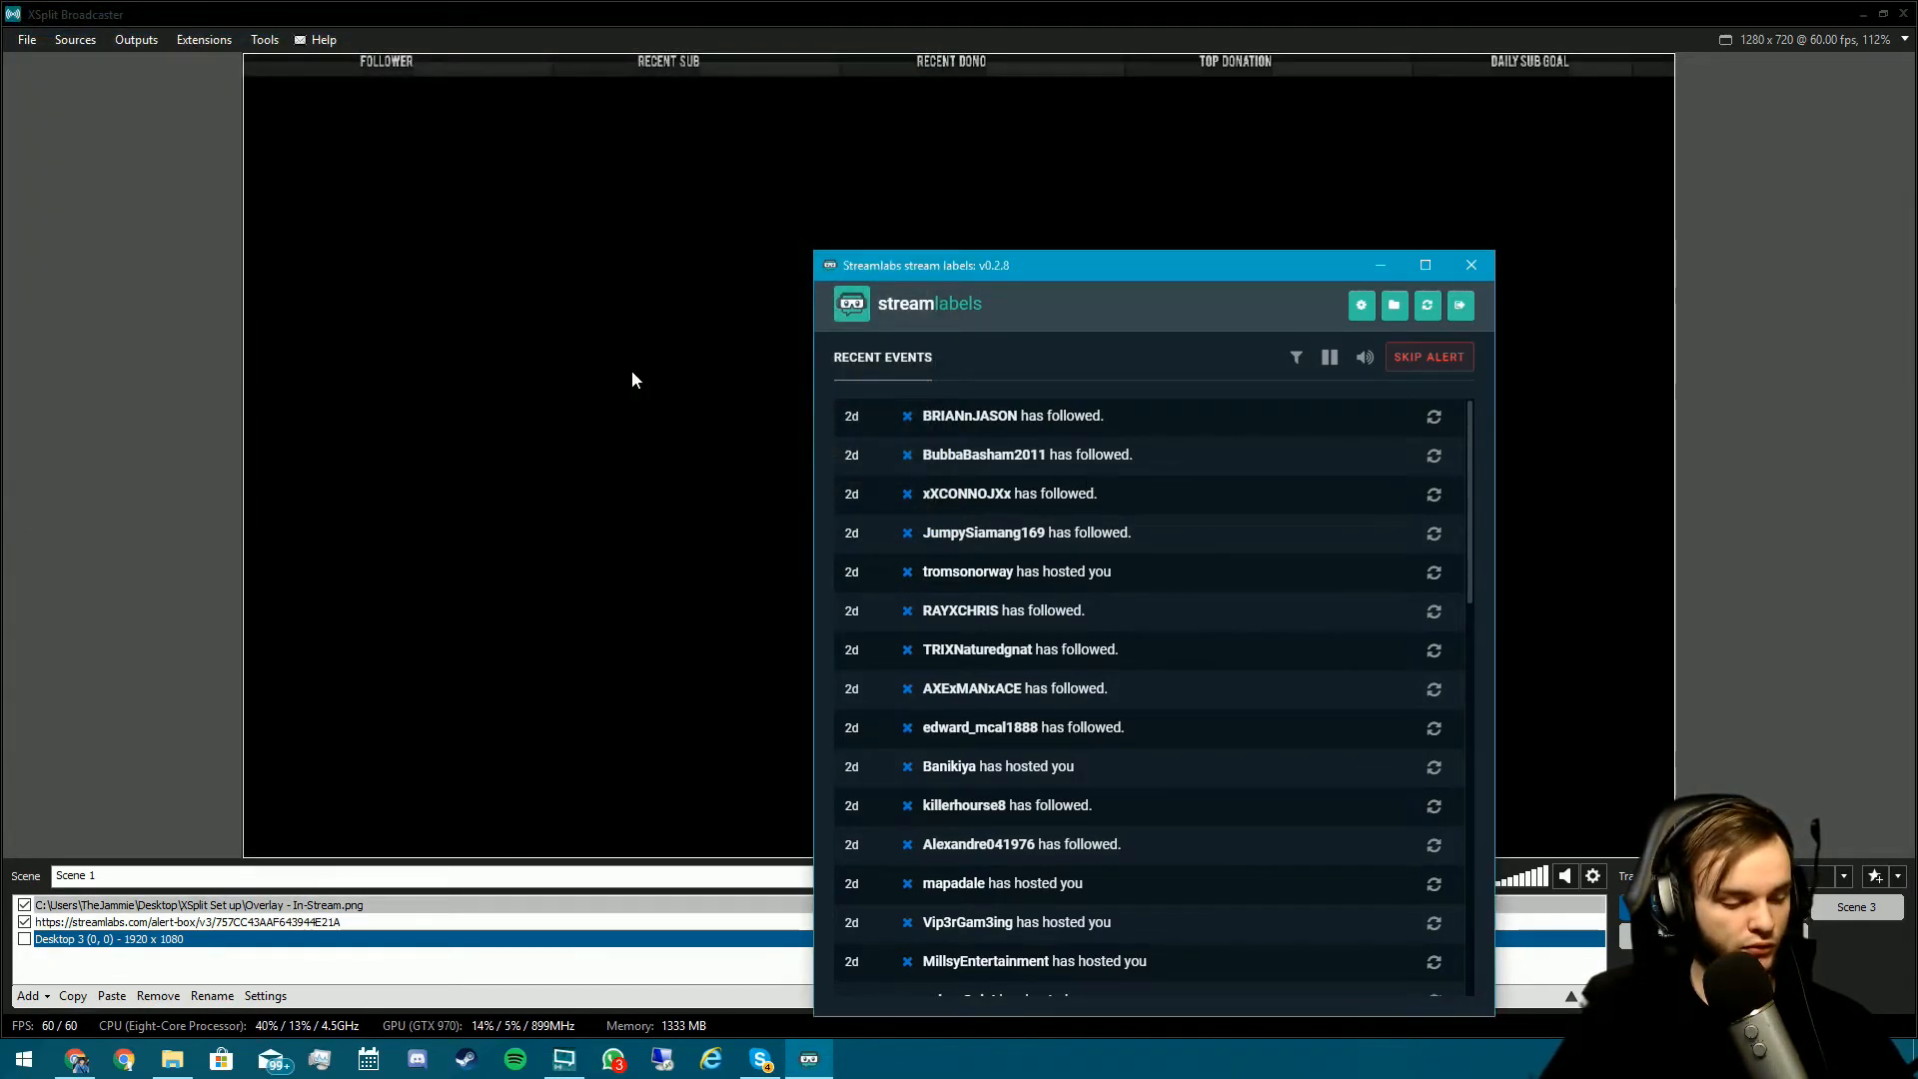
- Browse to Documents > Streamlabs in File Explorer to see the label text files
key(super+e)
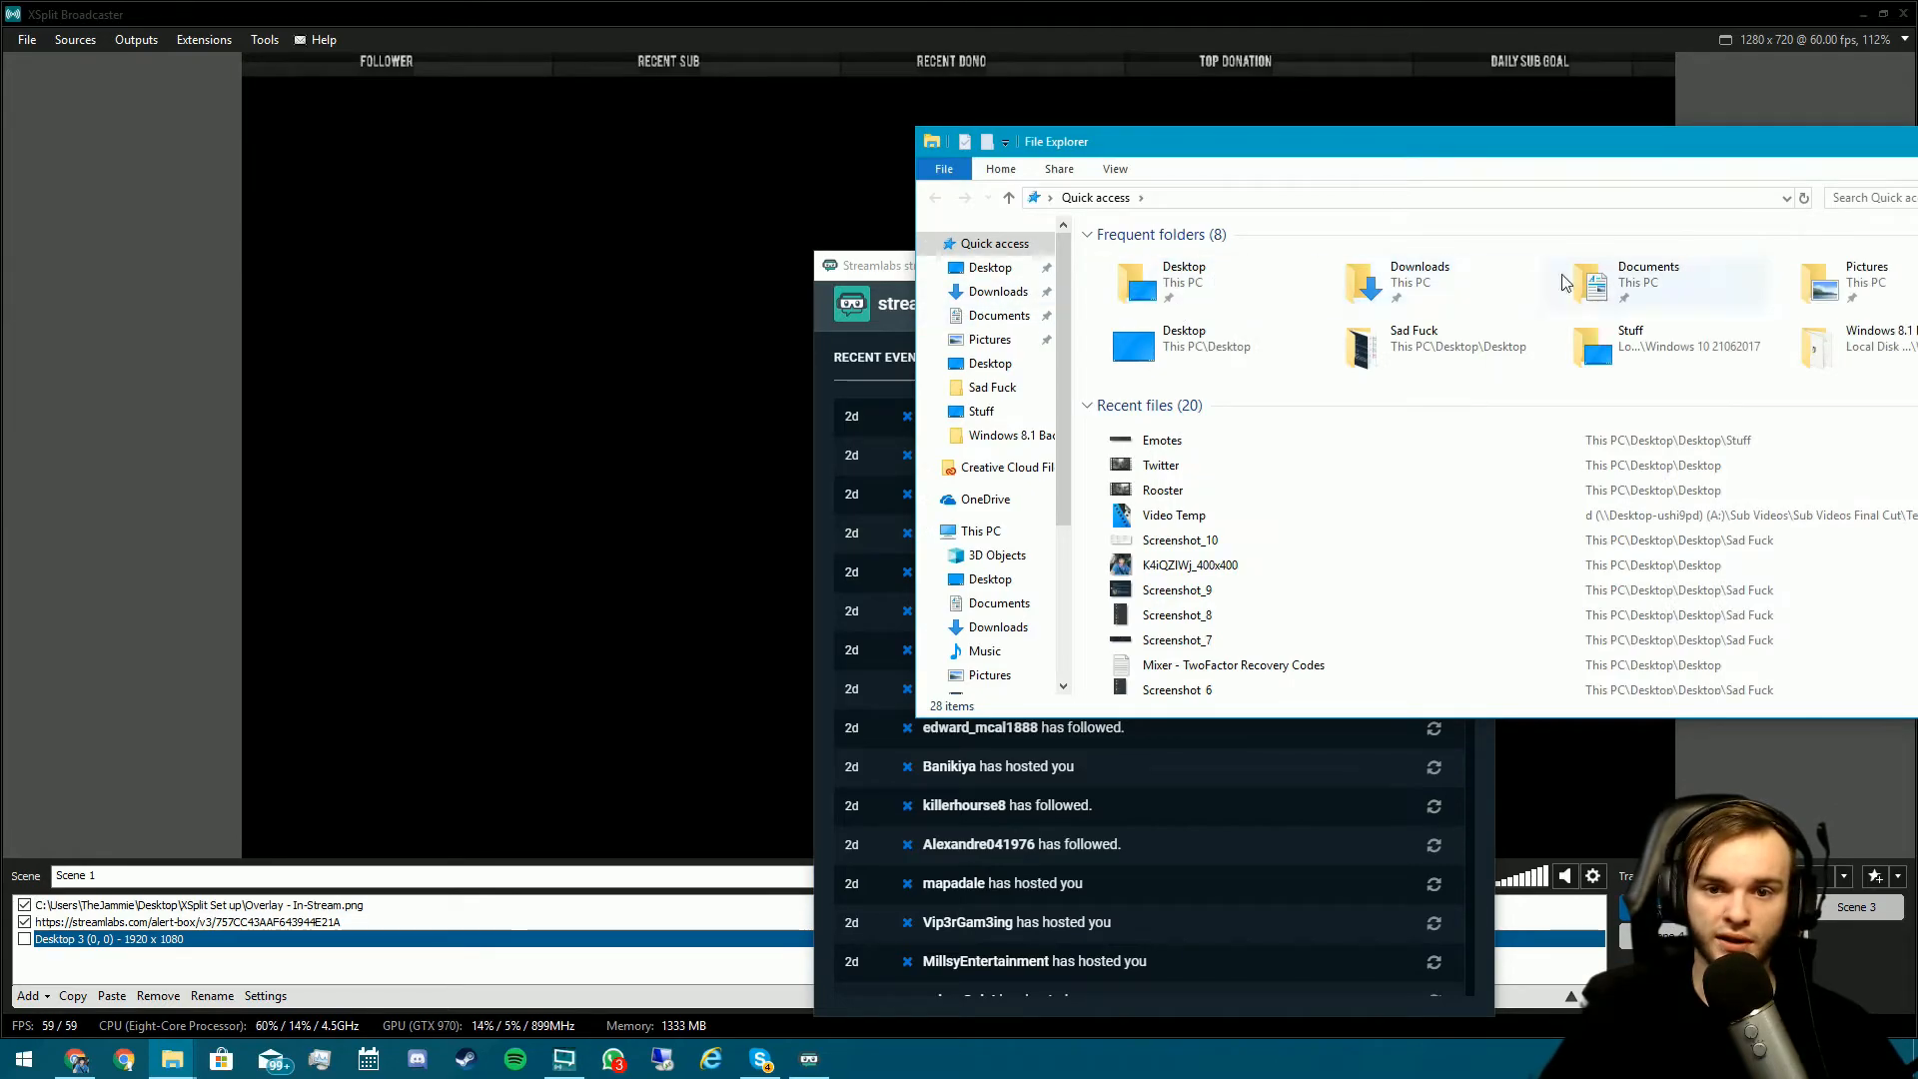
double_click(1701, 280)
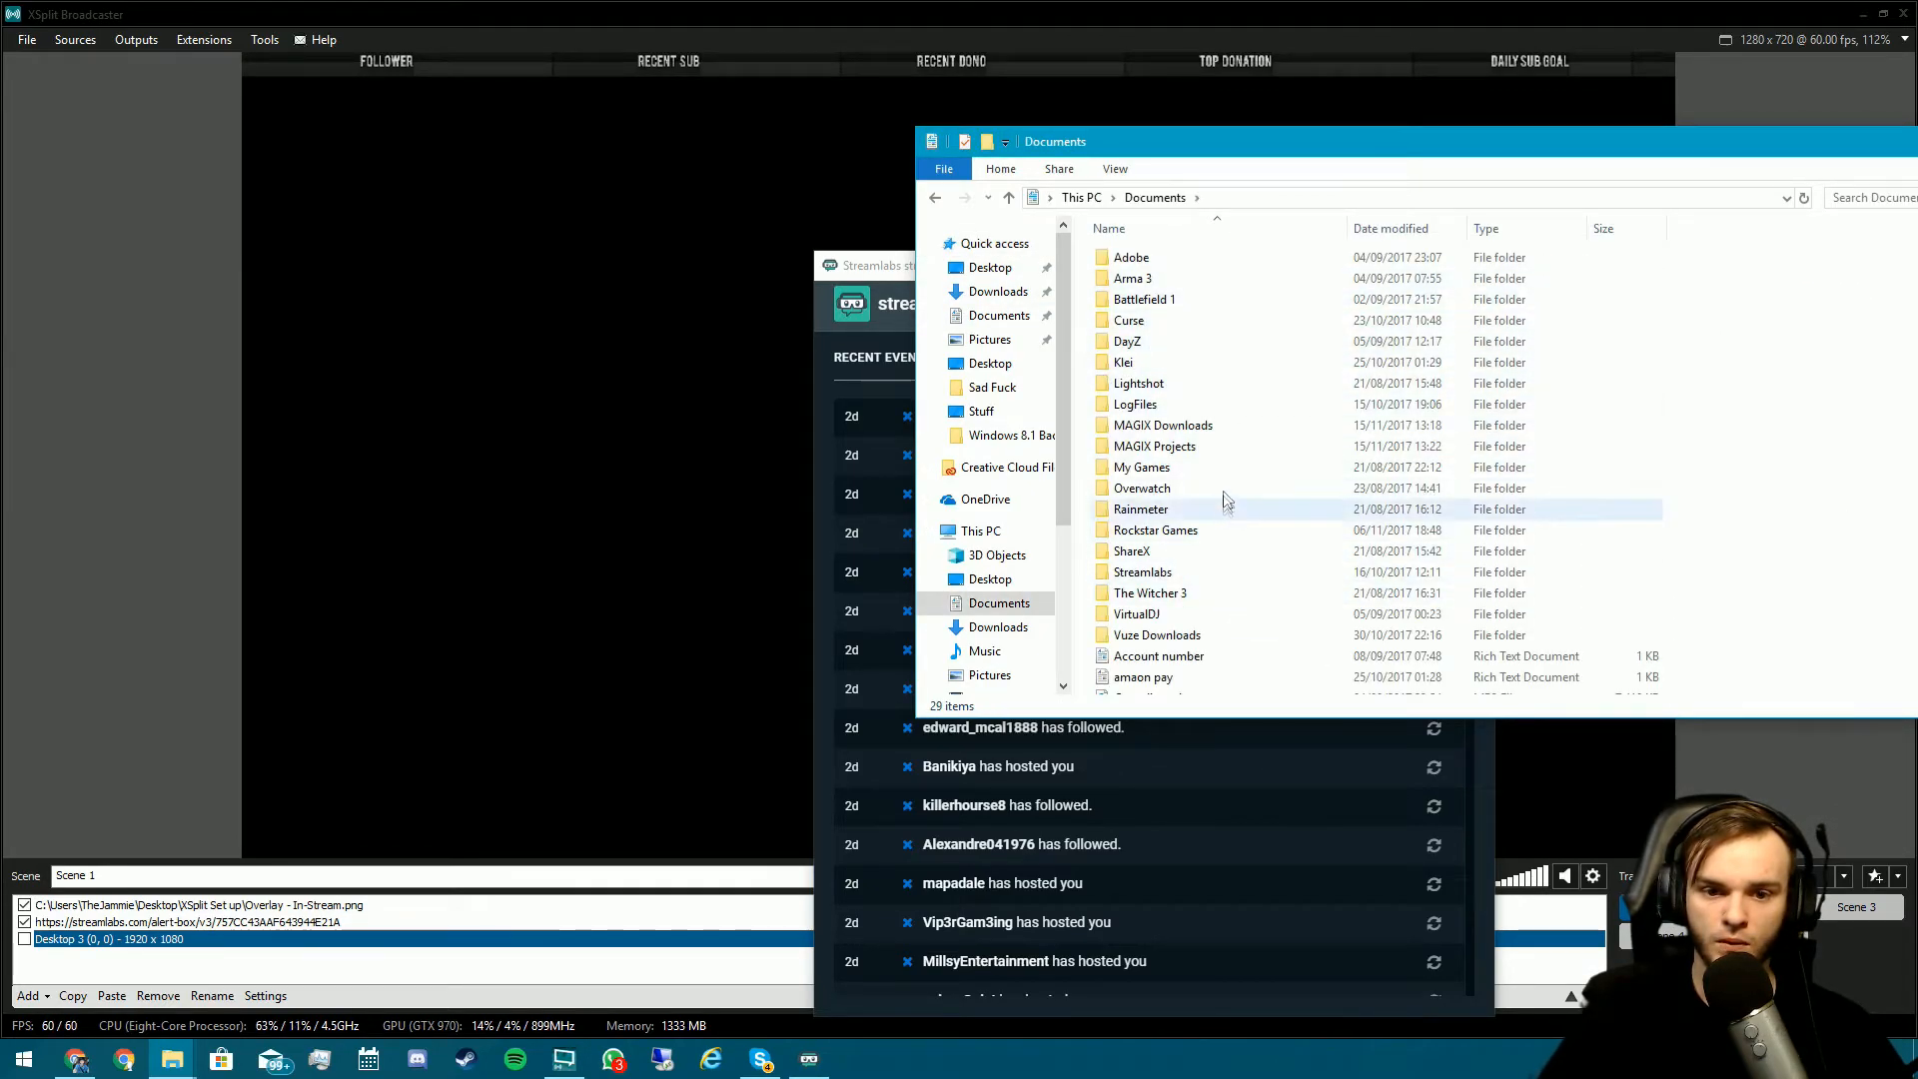
scroll(1226, 506, down, 2)
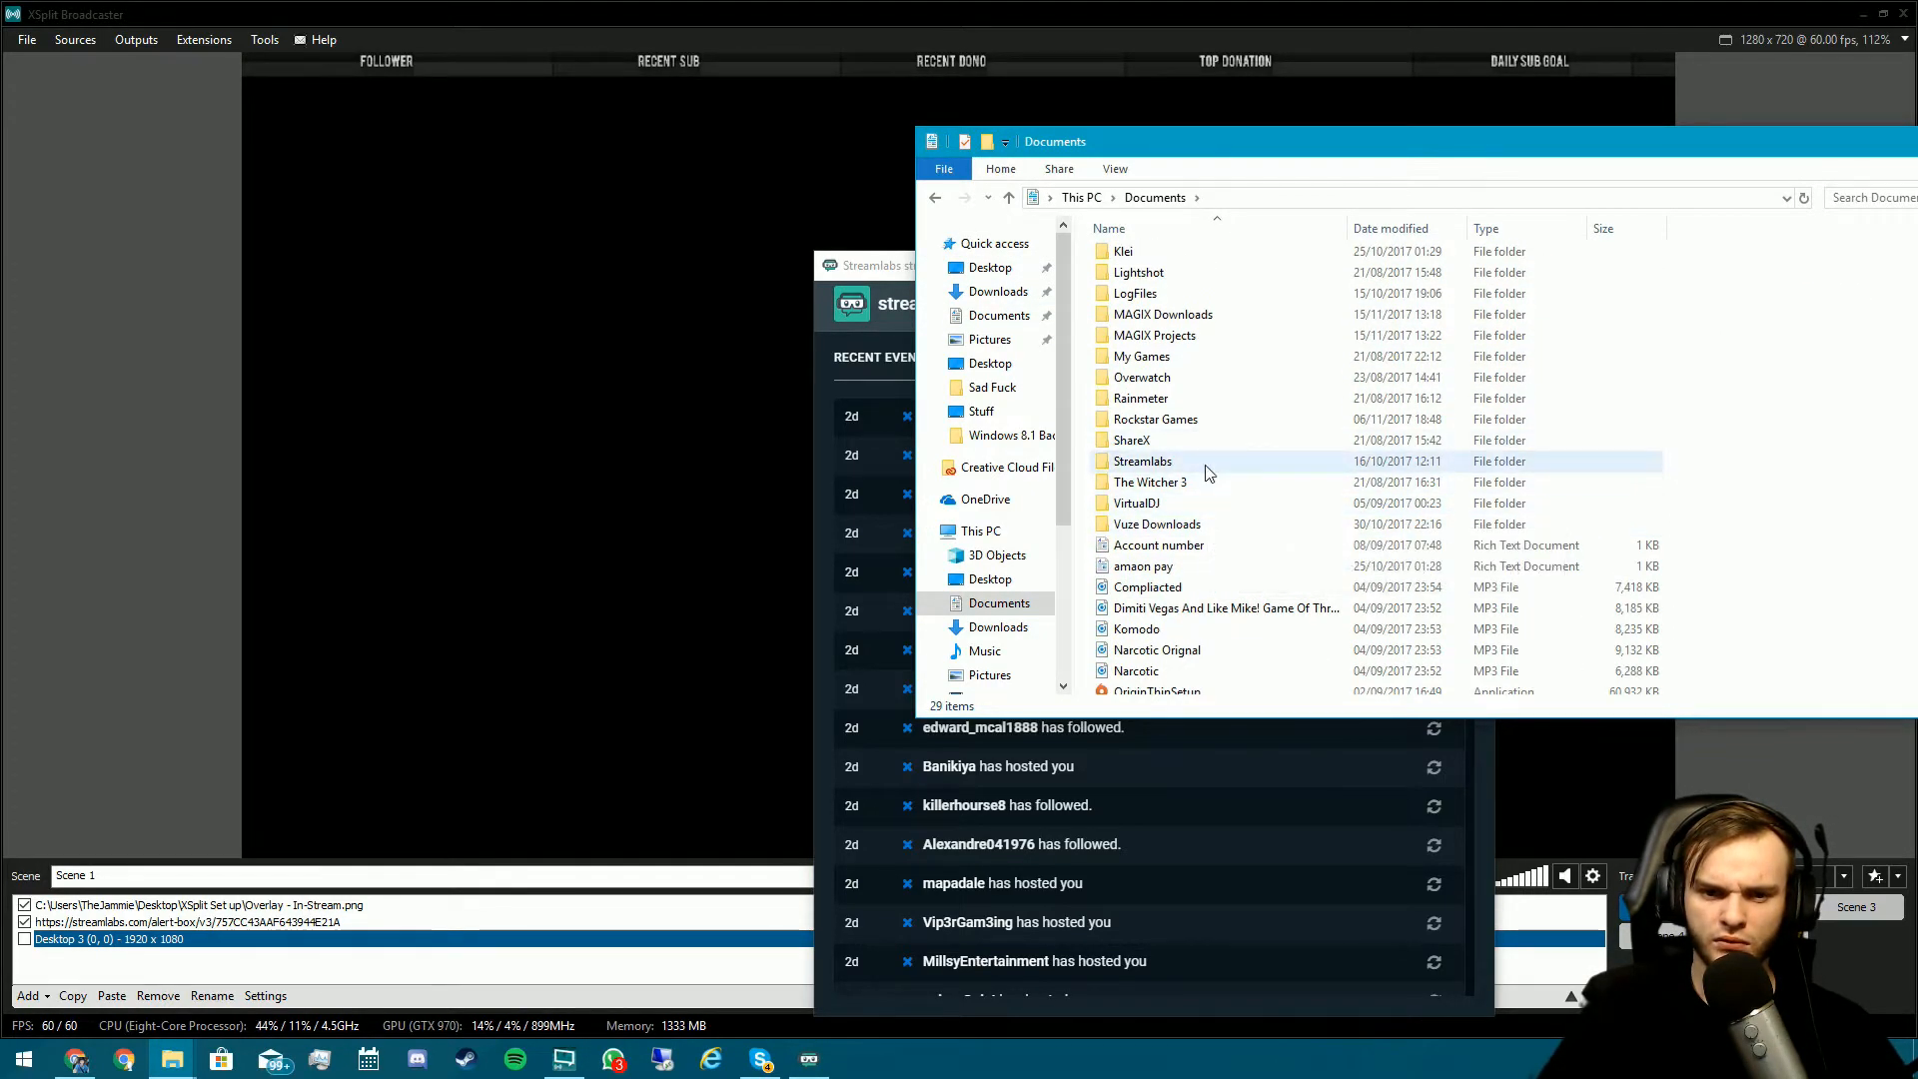
double_click(1204, 464)
scroll(1194, 329, down, 4)
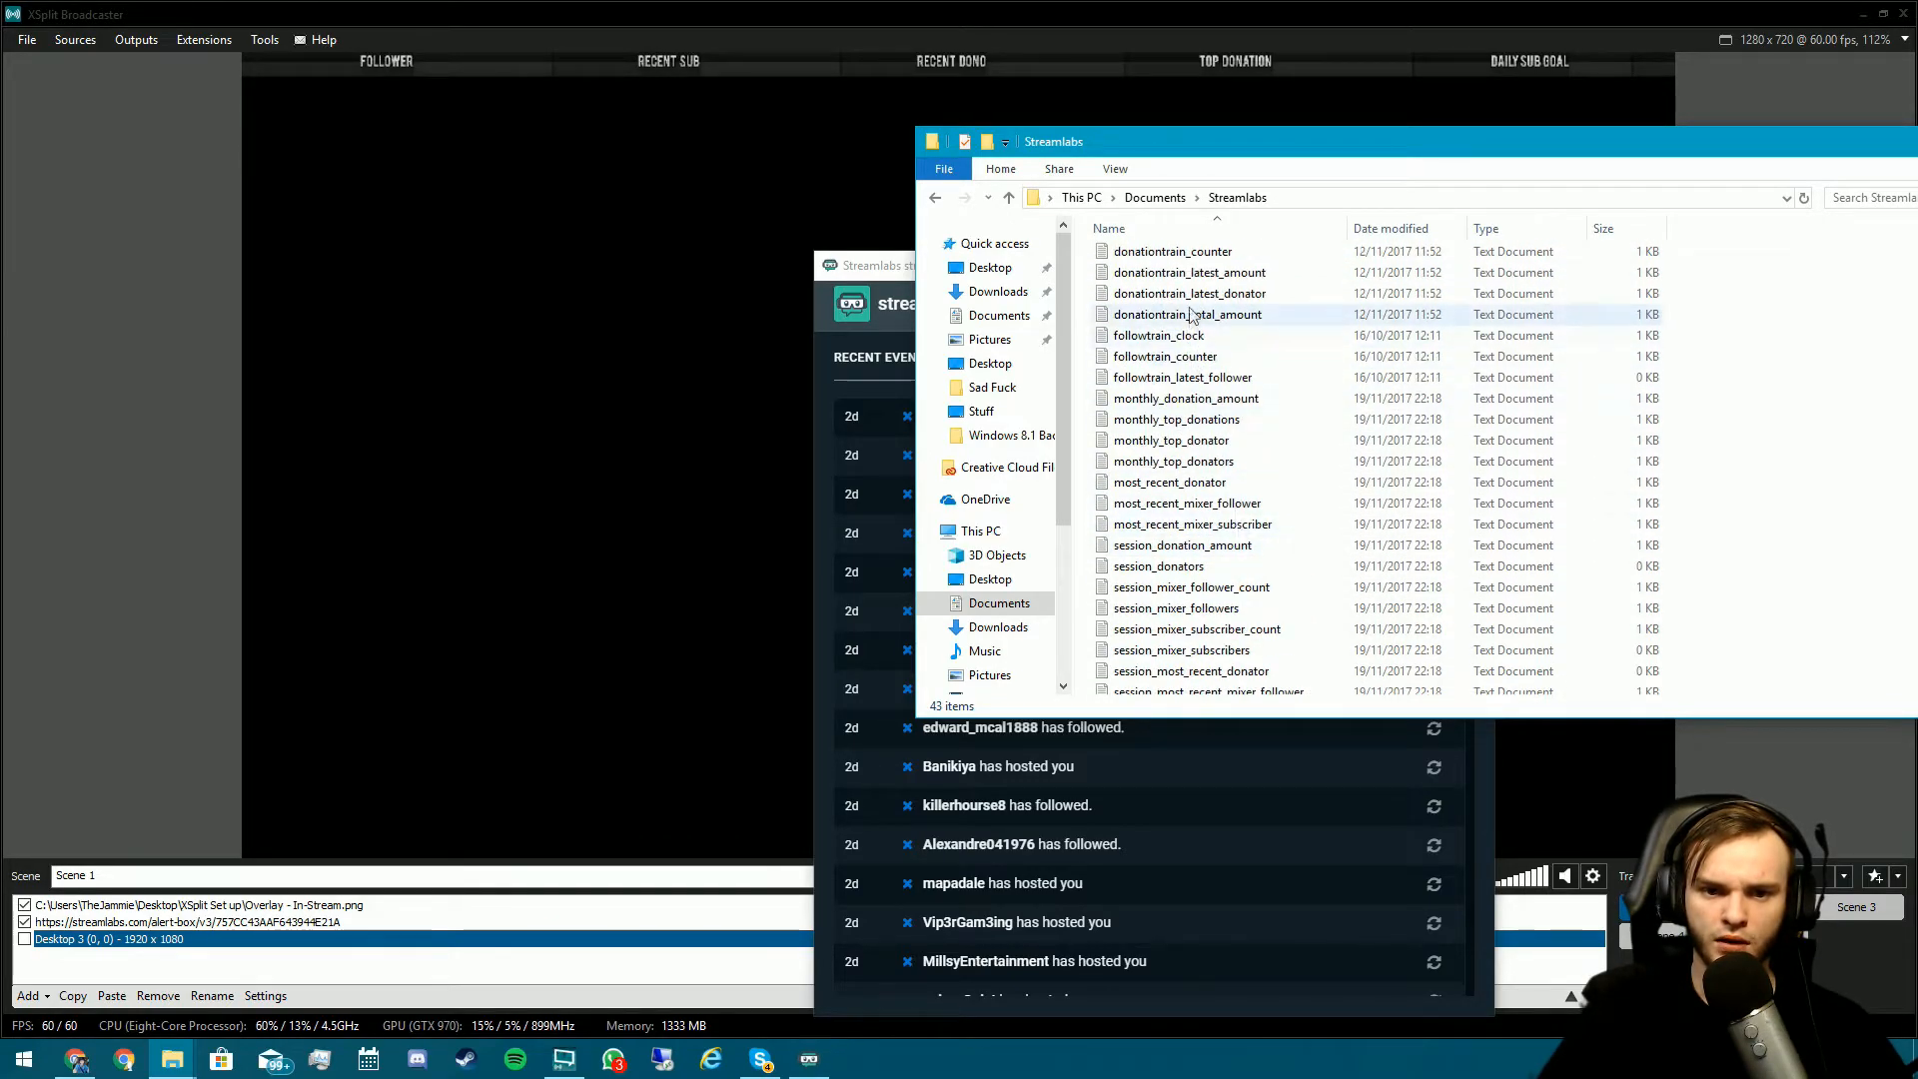
scroll(1194, 329, down, 4)
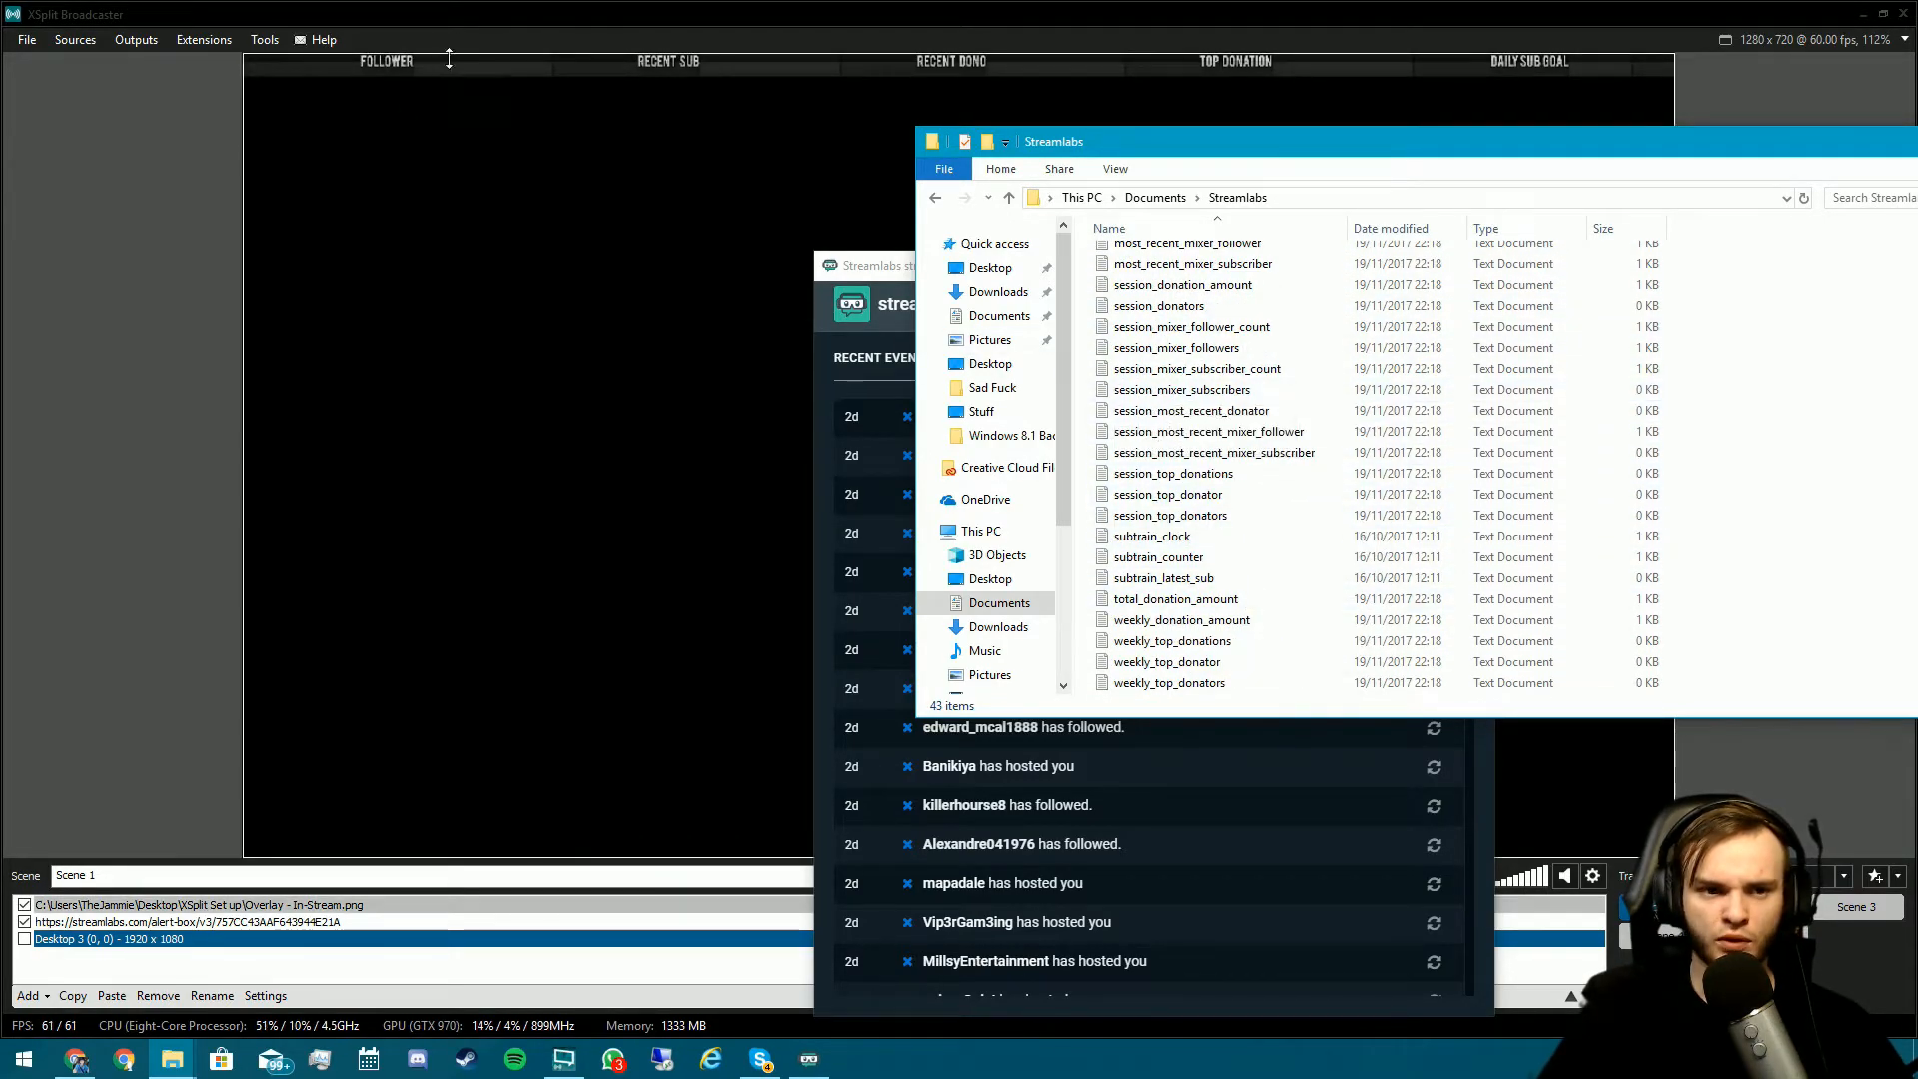
click(148, 963)
- Add a Text source with a custom script using the Load Text from Local File template
click(28, 996)
click(100, 905)
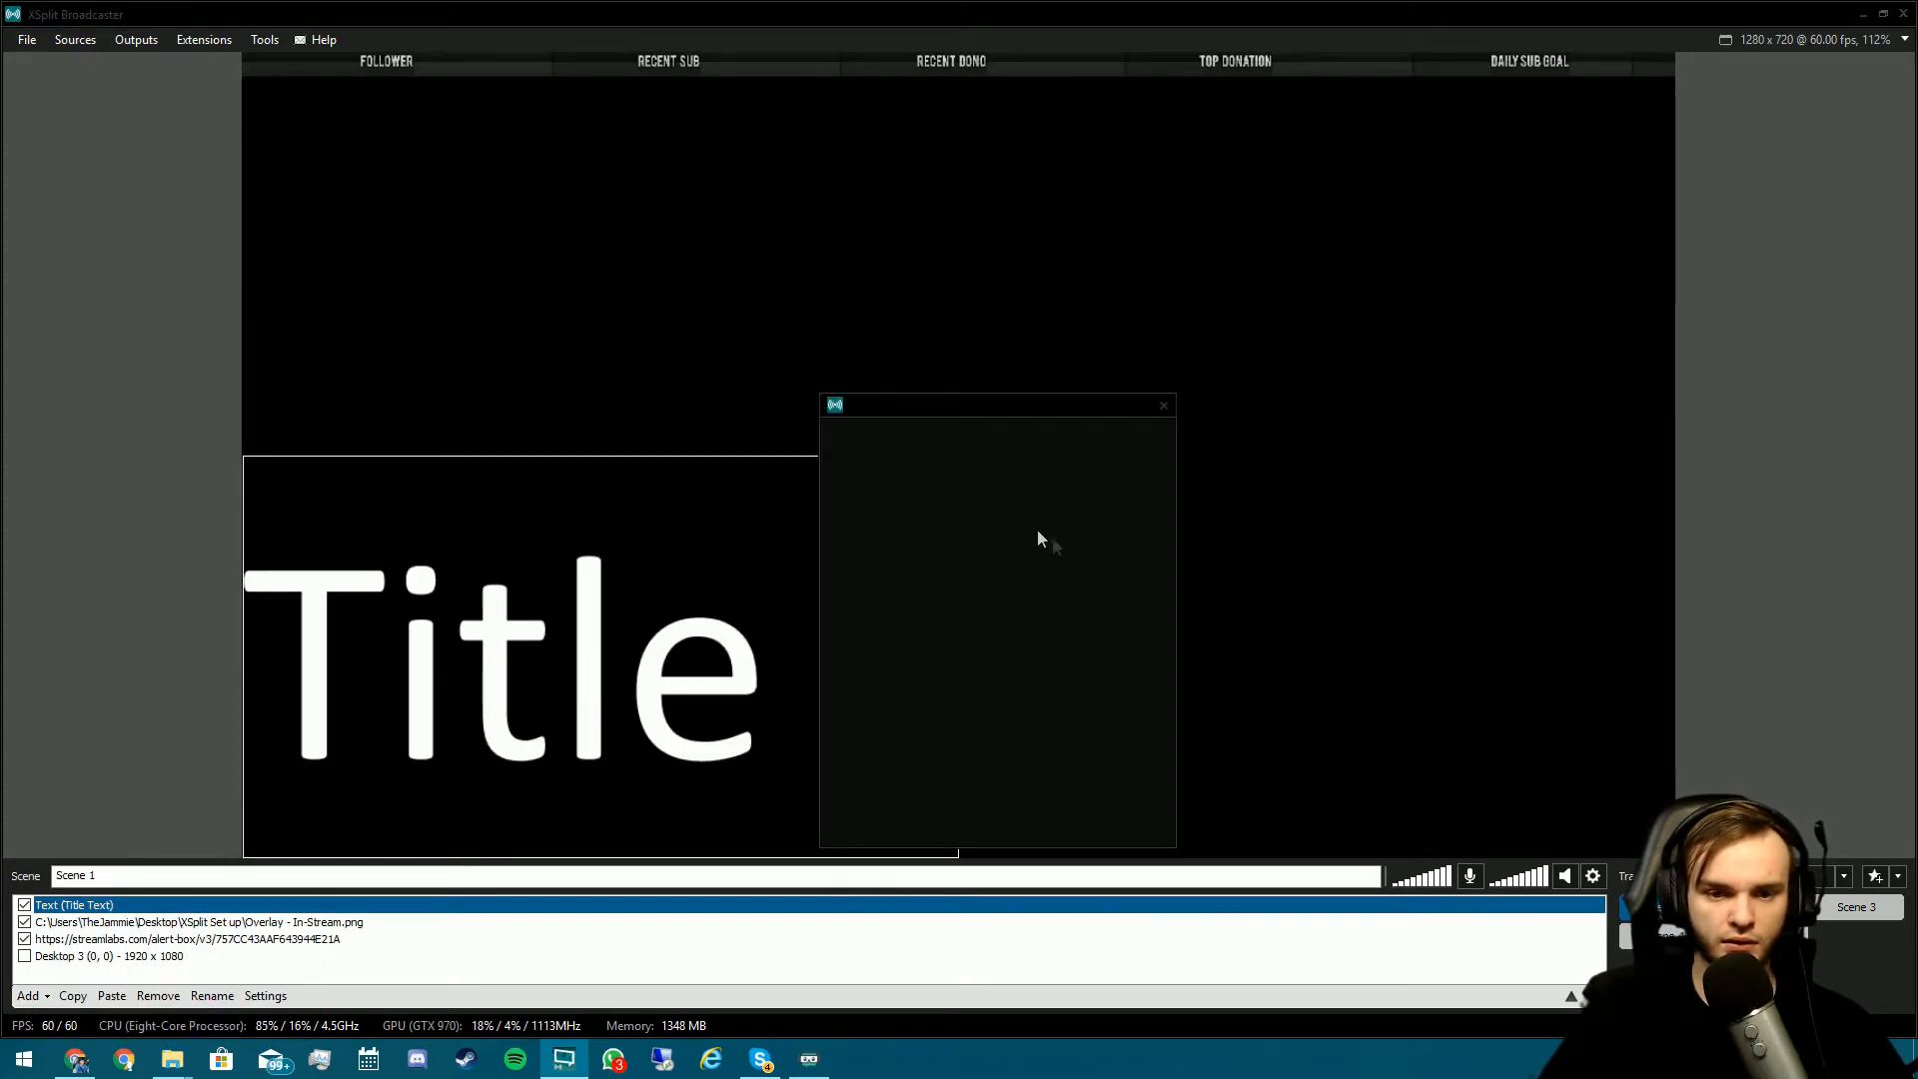
click(904, 501)
click(1086, 499)
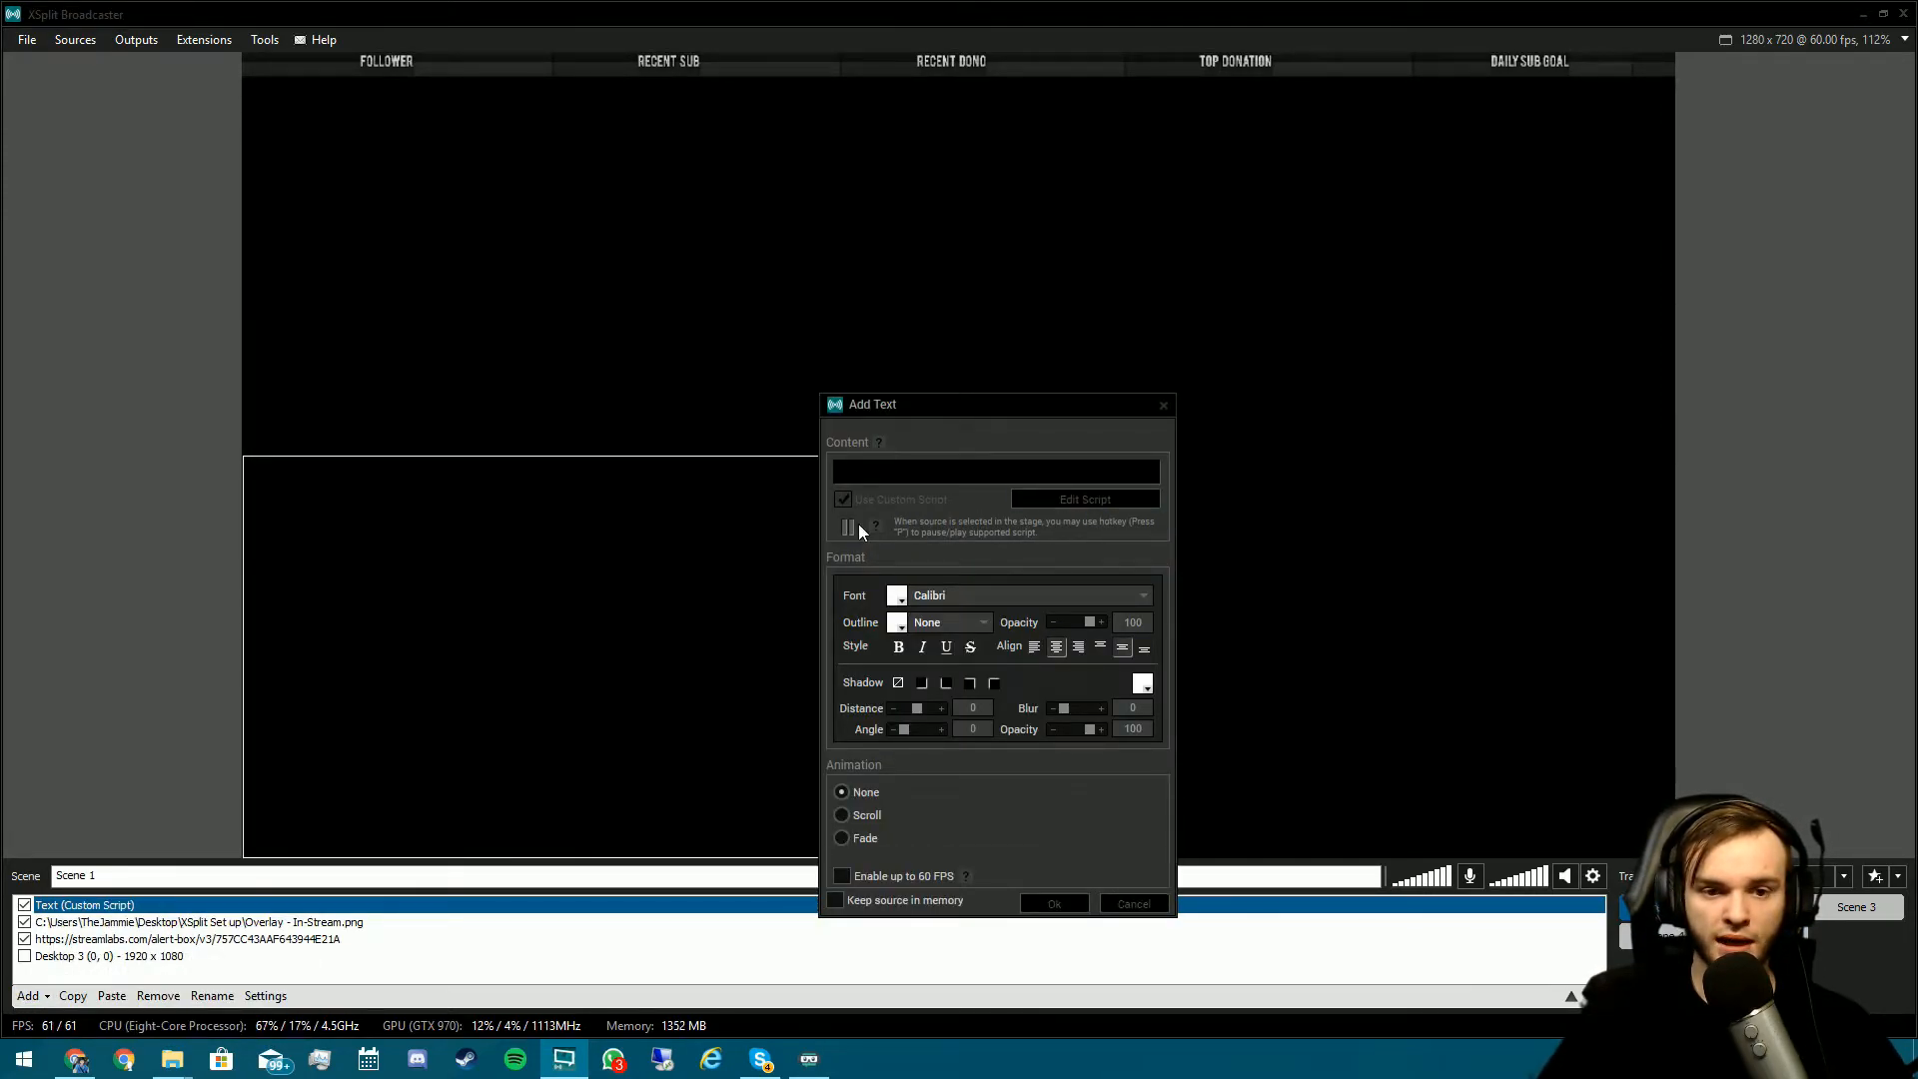
click(954, 389)
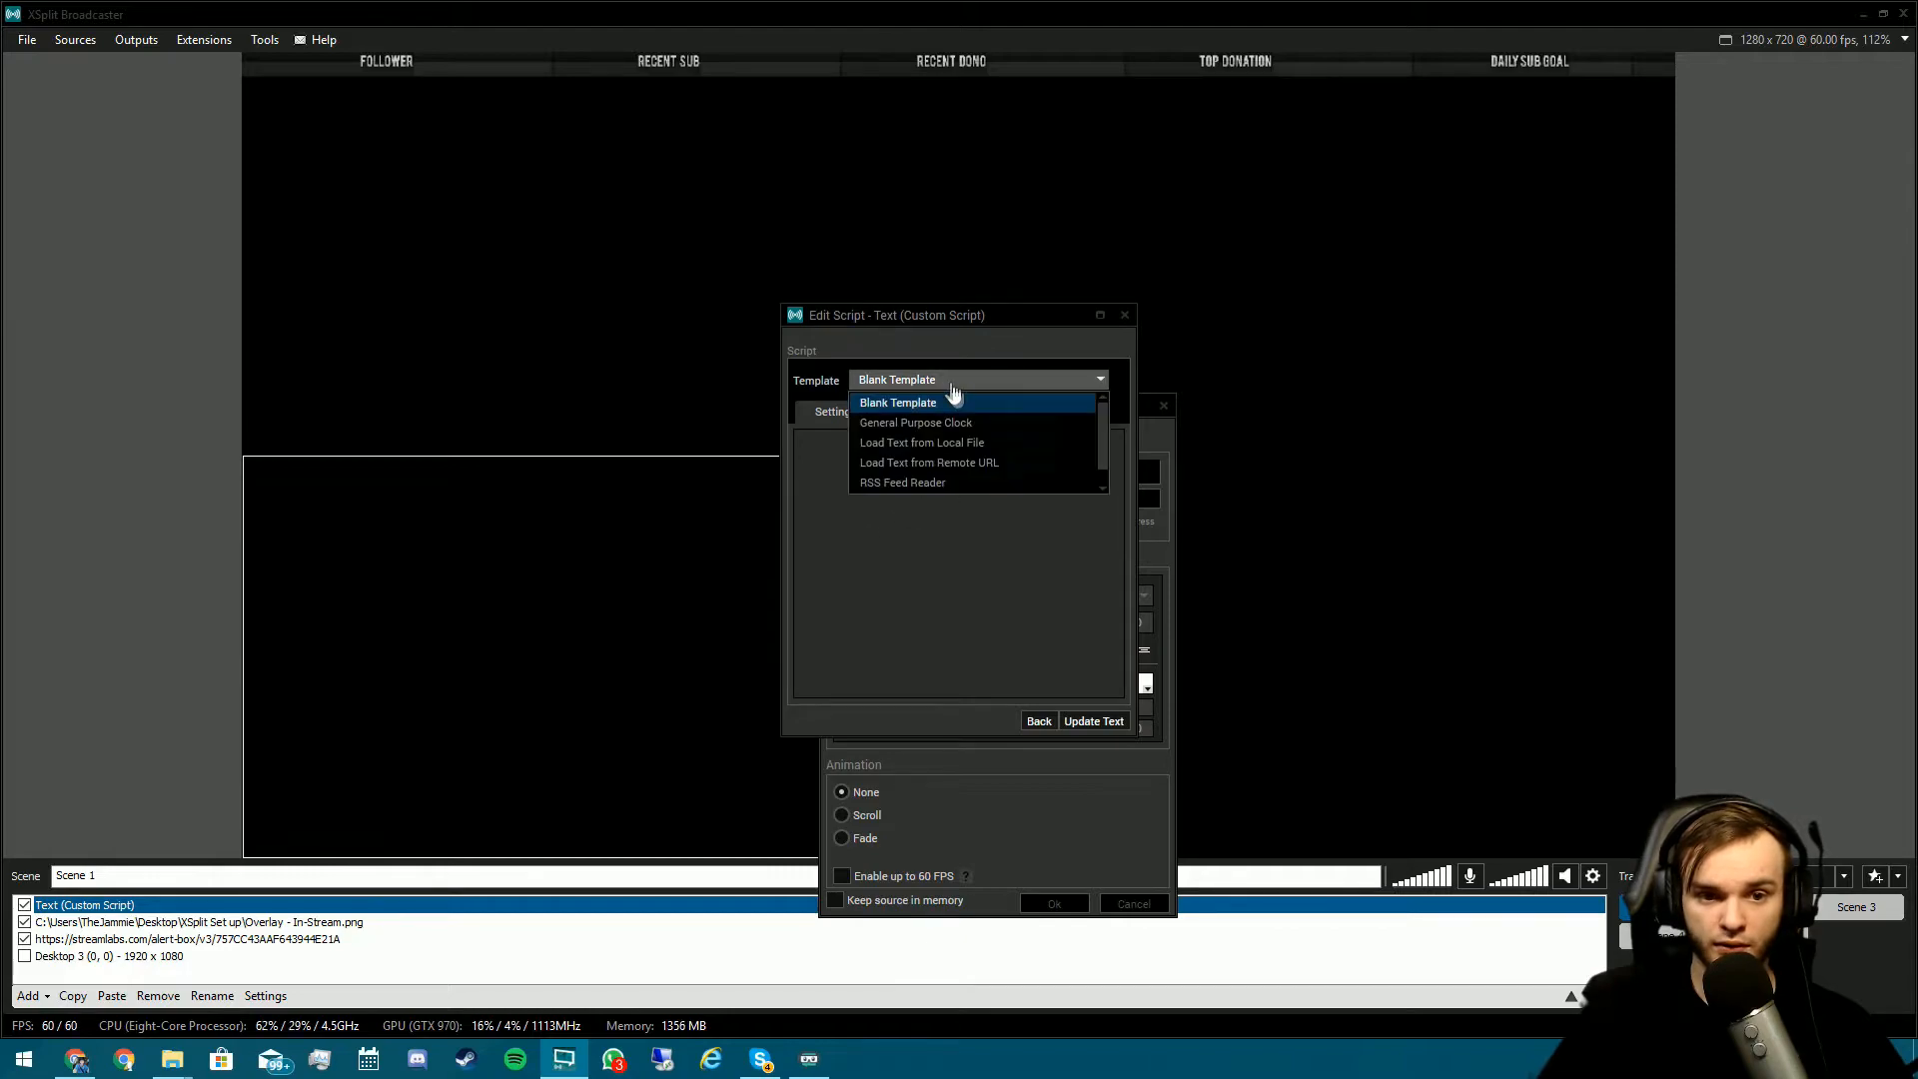
click(1009, 442)
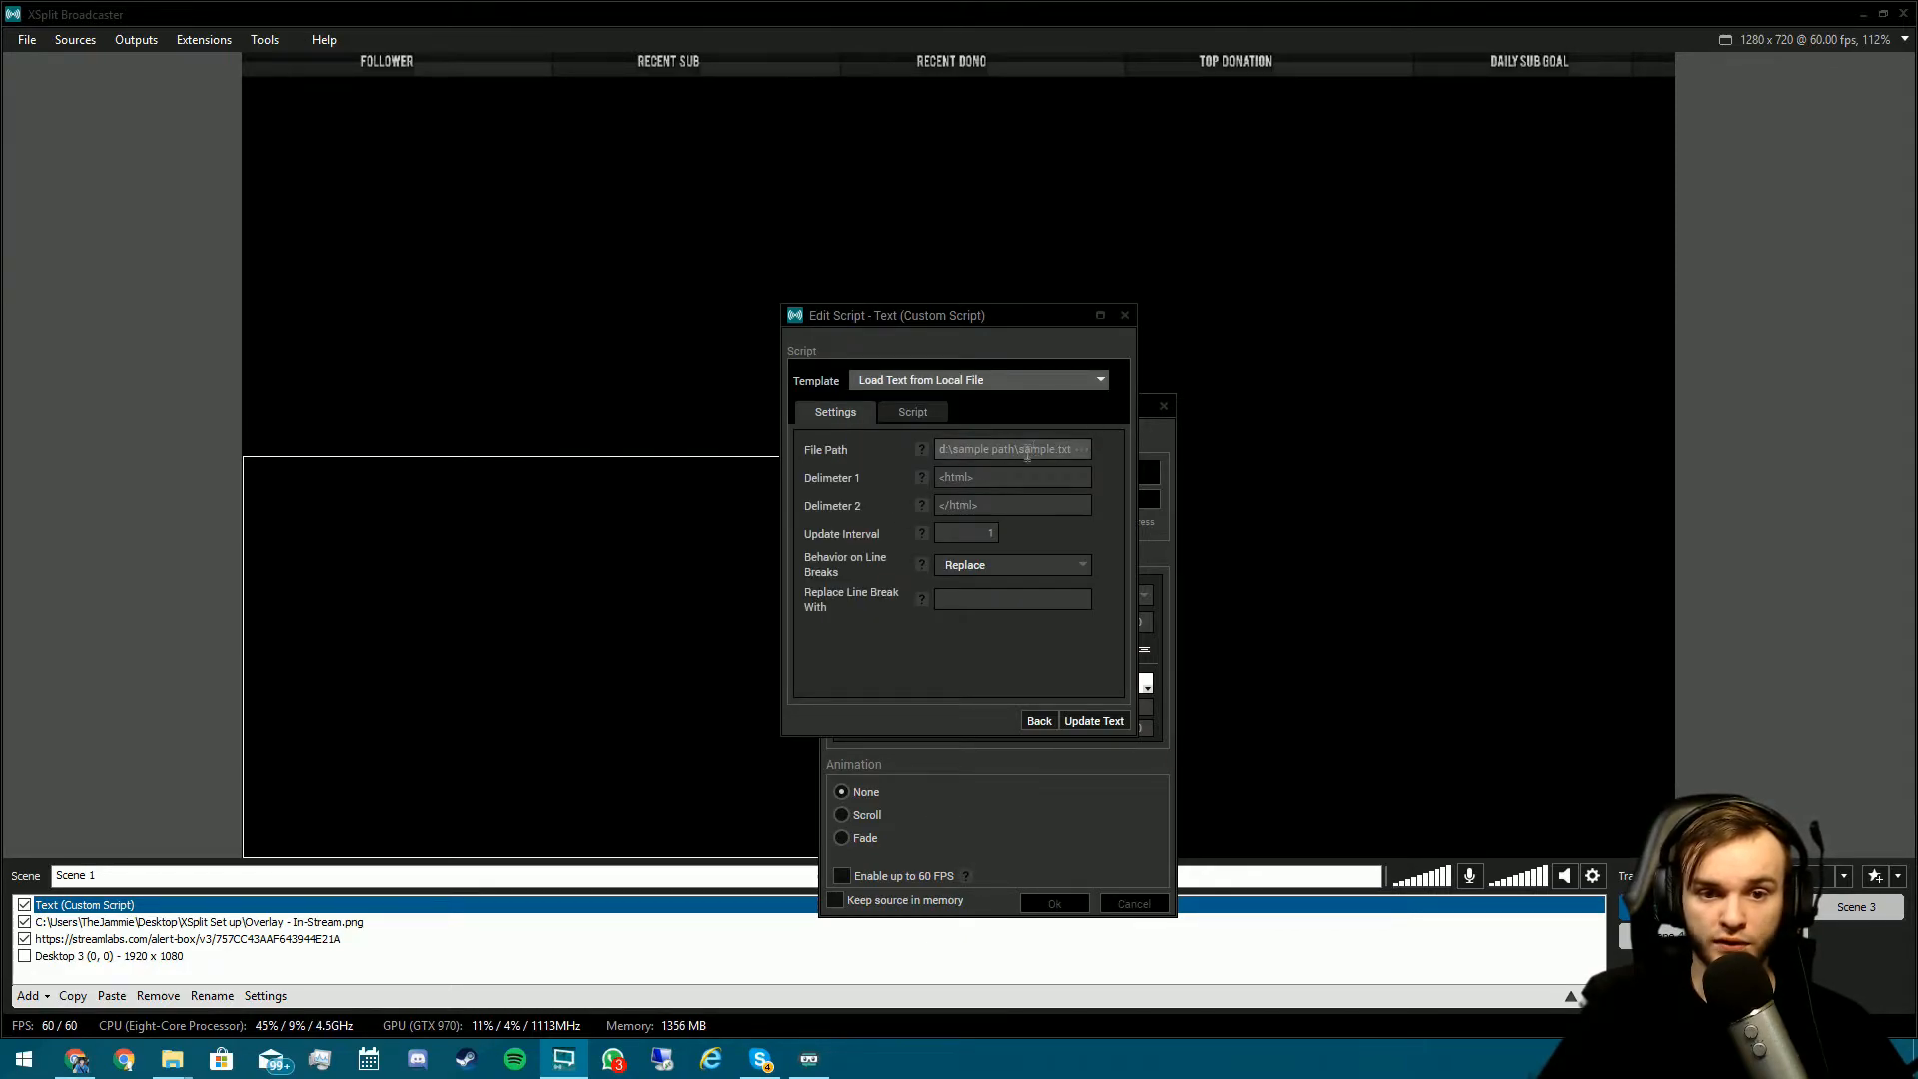
- Point the script at Documents\Streamlabs\most_recent_mixer_follower.txt, update, confirm, and shrink the text box
click(1081, 449)
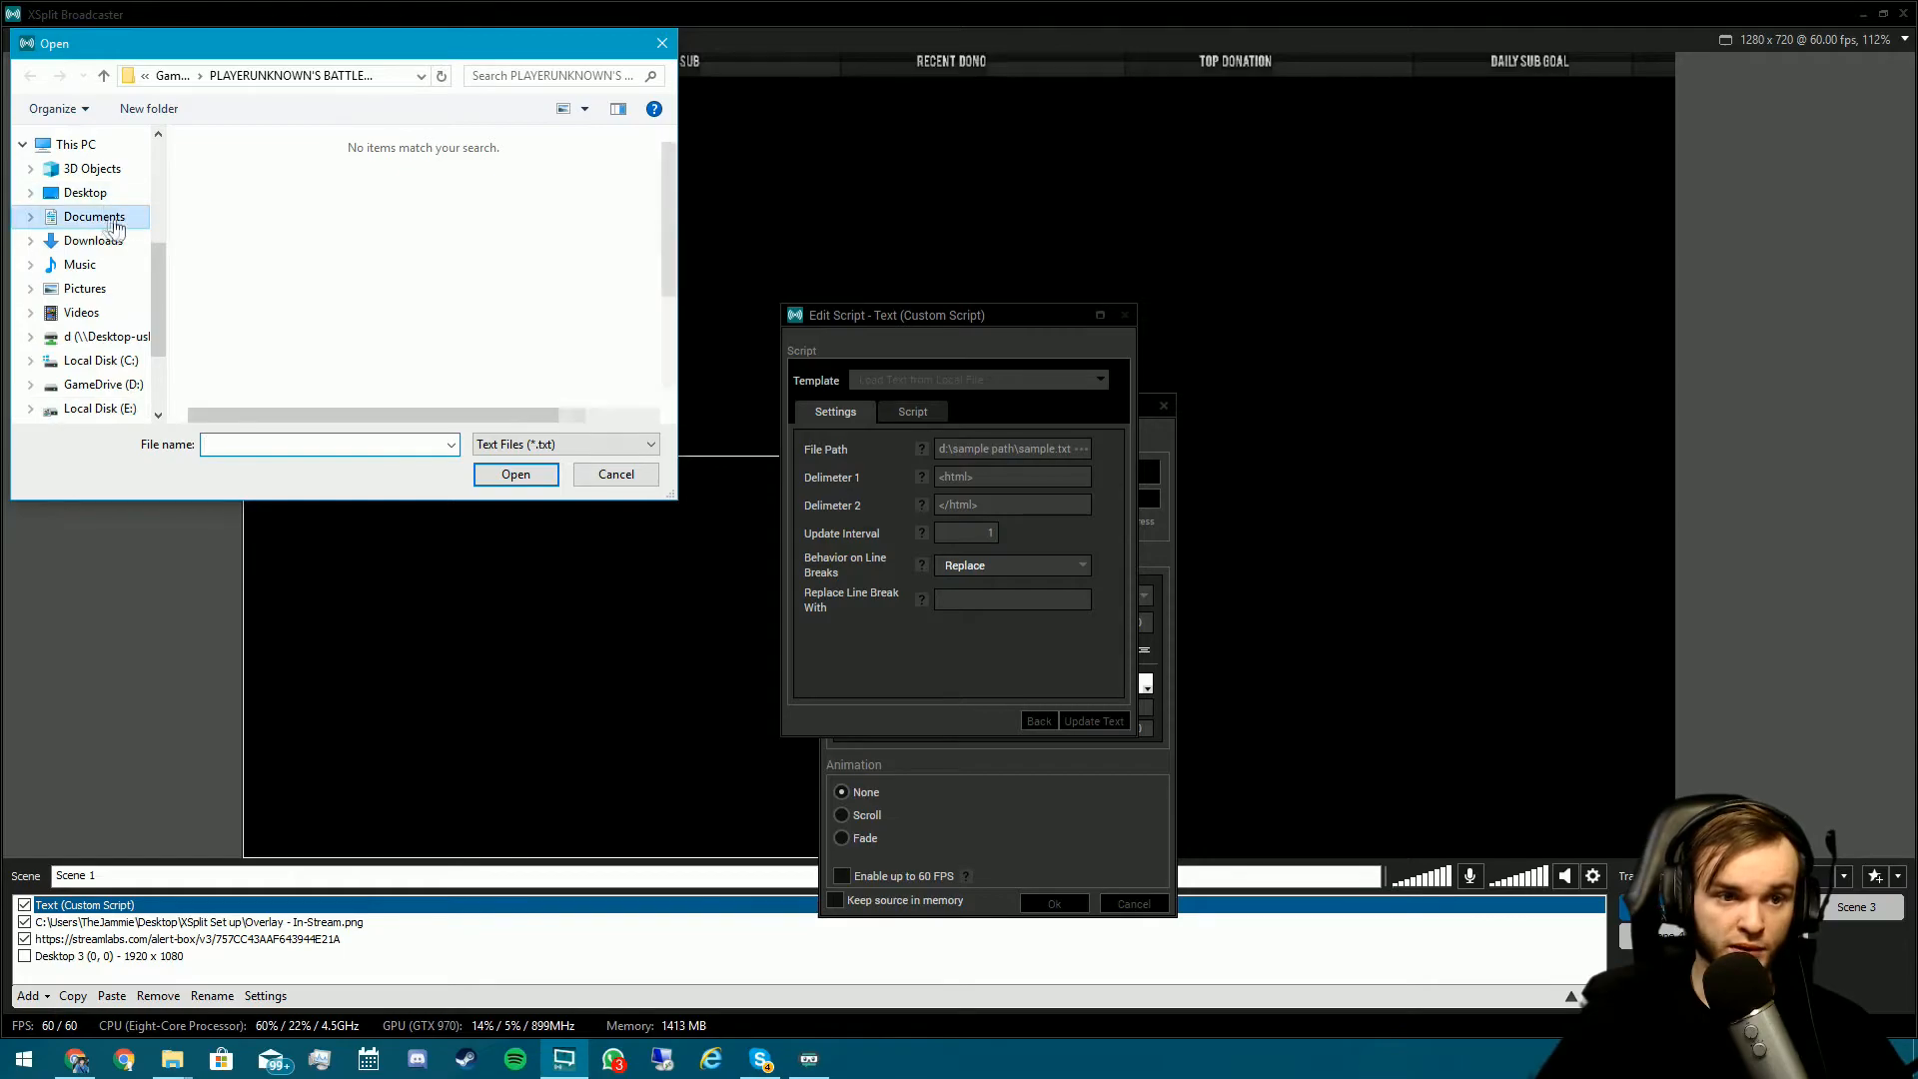
click(100, 216)
scroll(299, 300, down, 2)
double_click(320, 374)
scroll(389, 330, down, 6)
scroll(386, 339, up, 1)
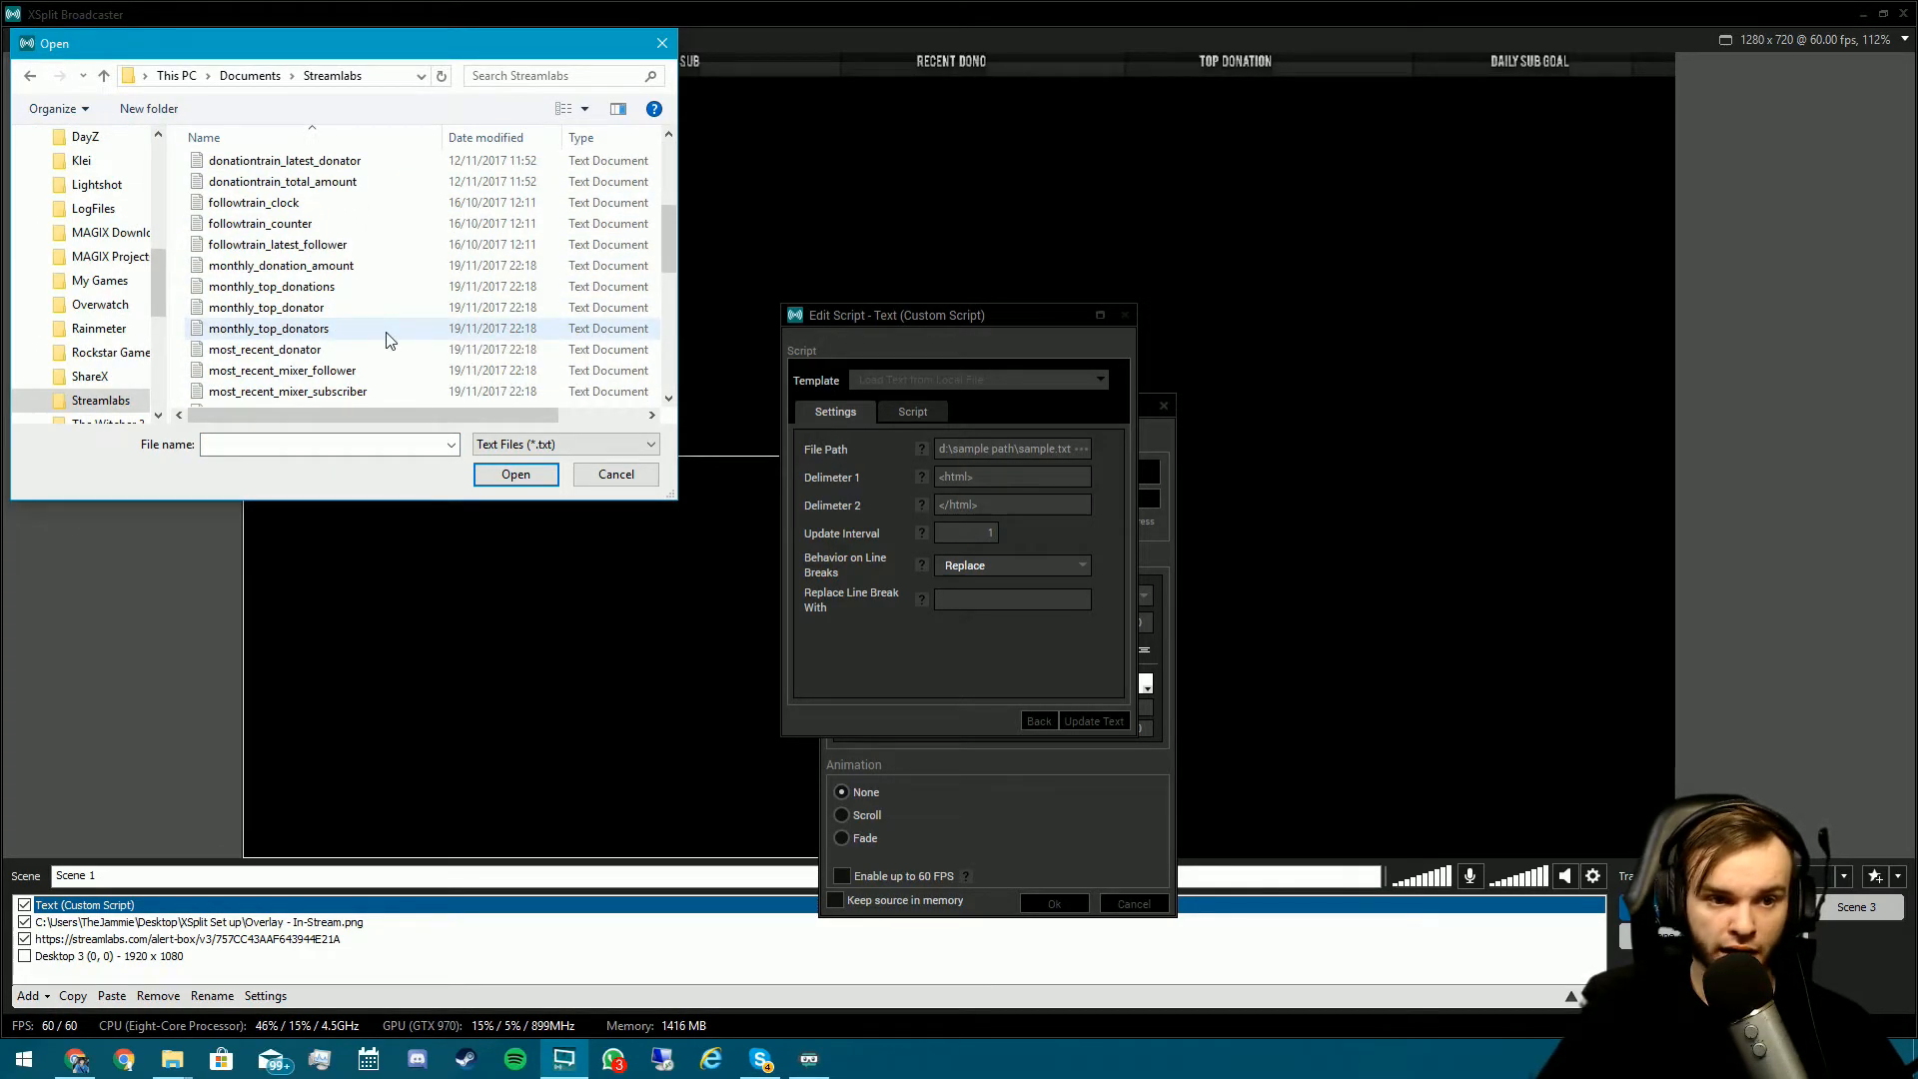
double_click(380, 371)
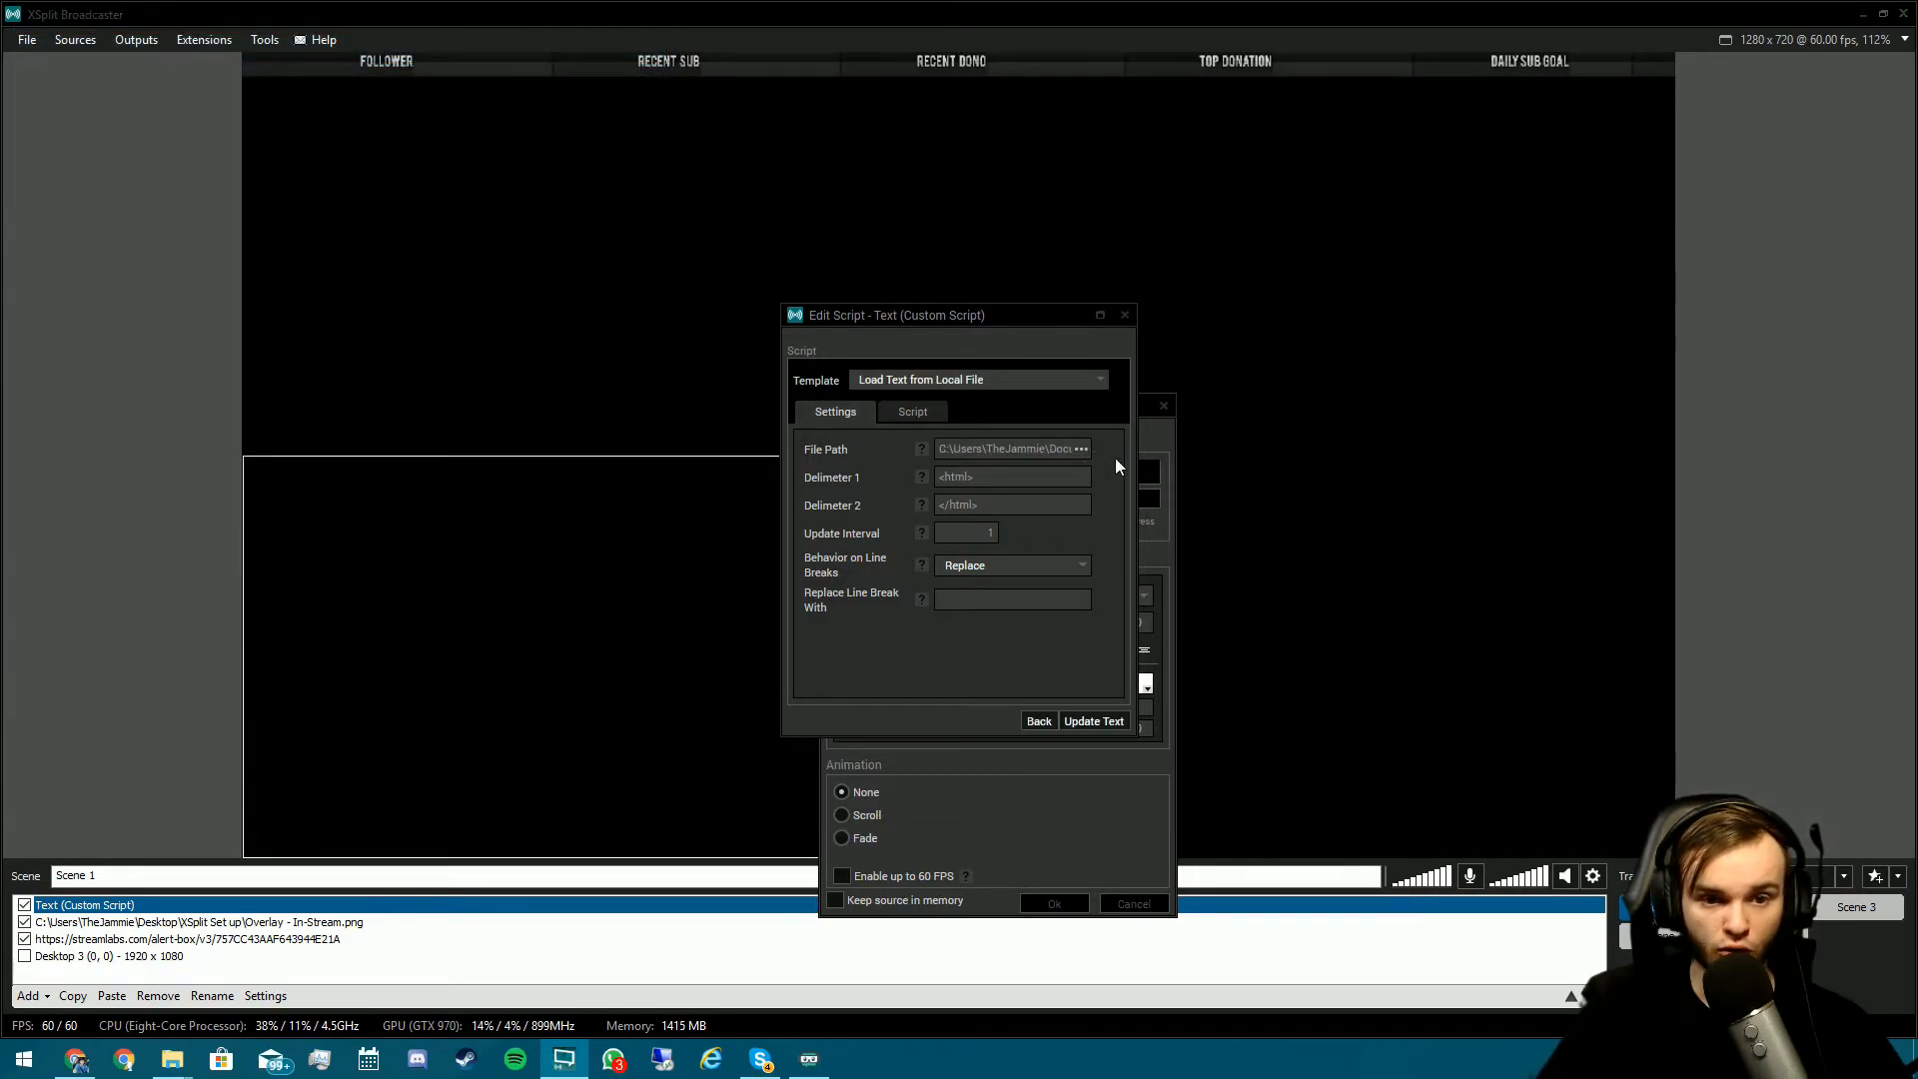
click(1094, 721)
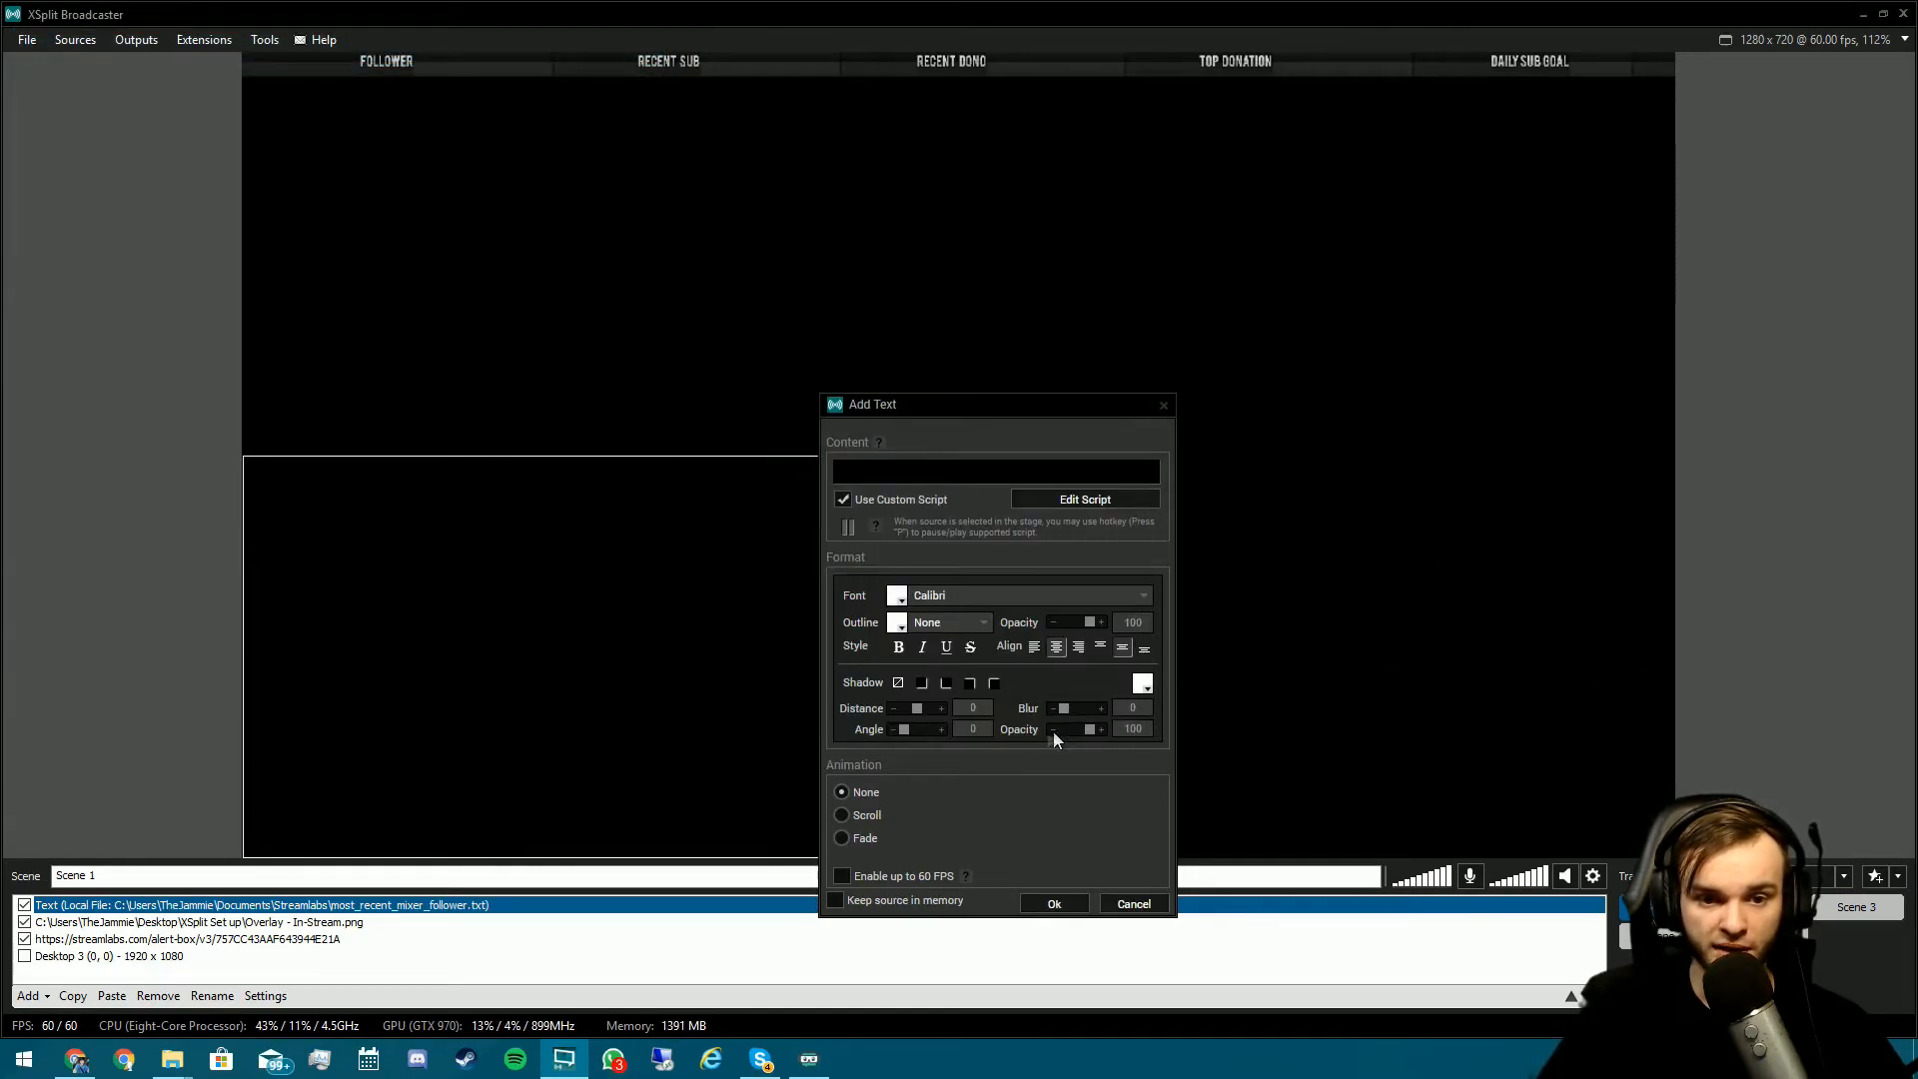
click(1054, 904)
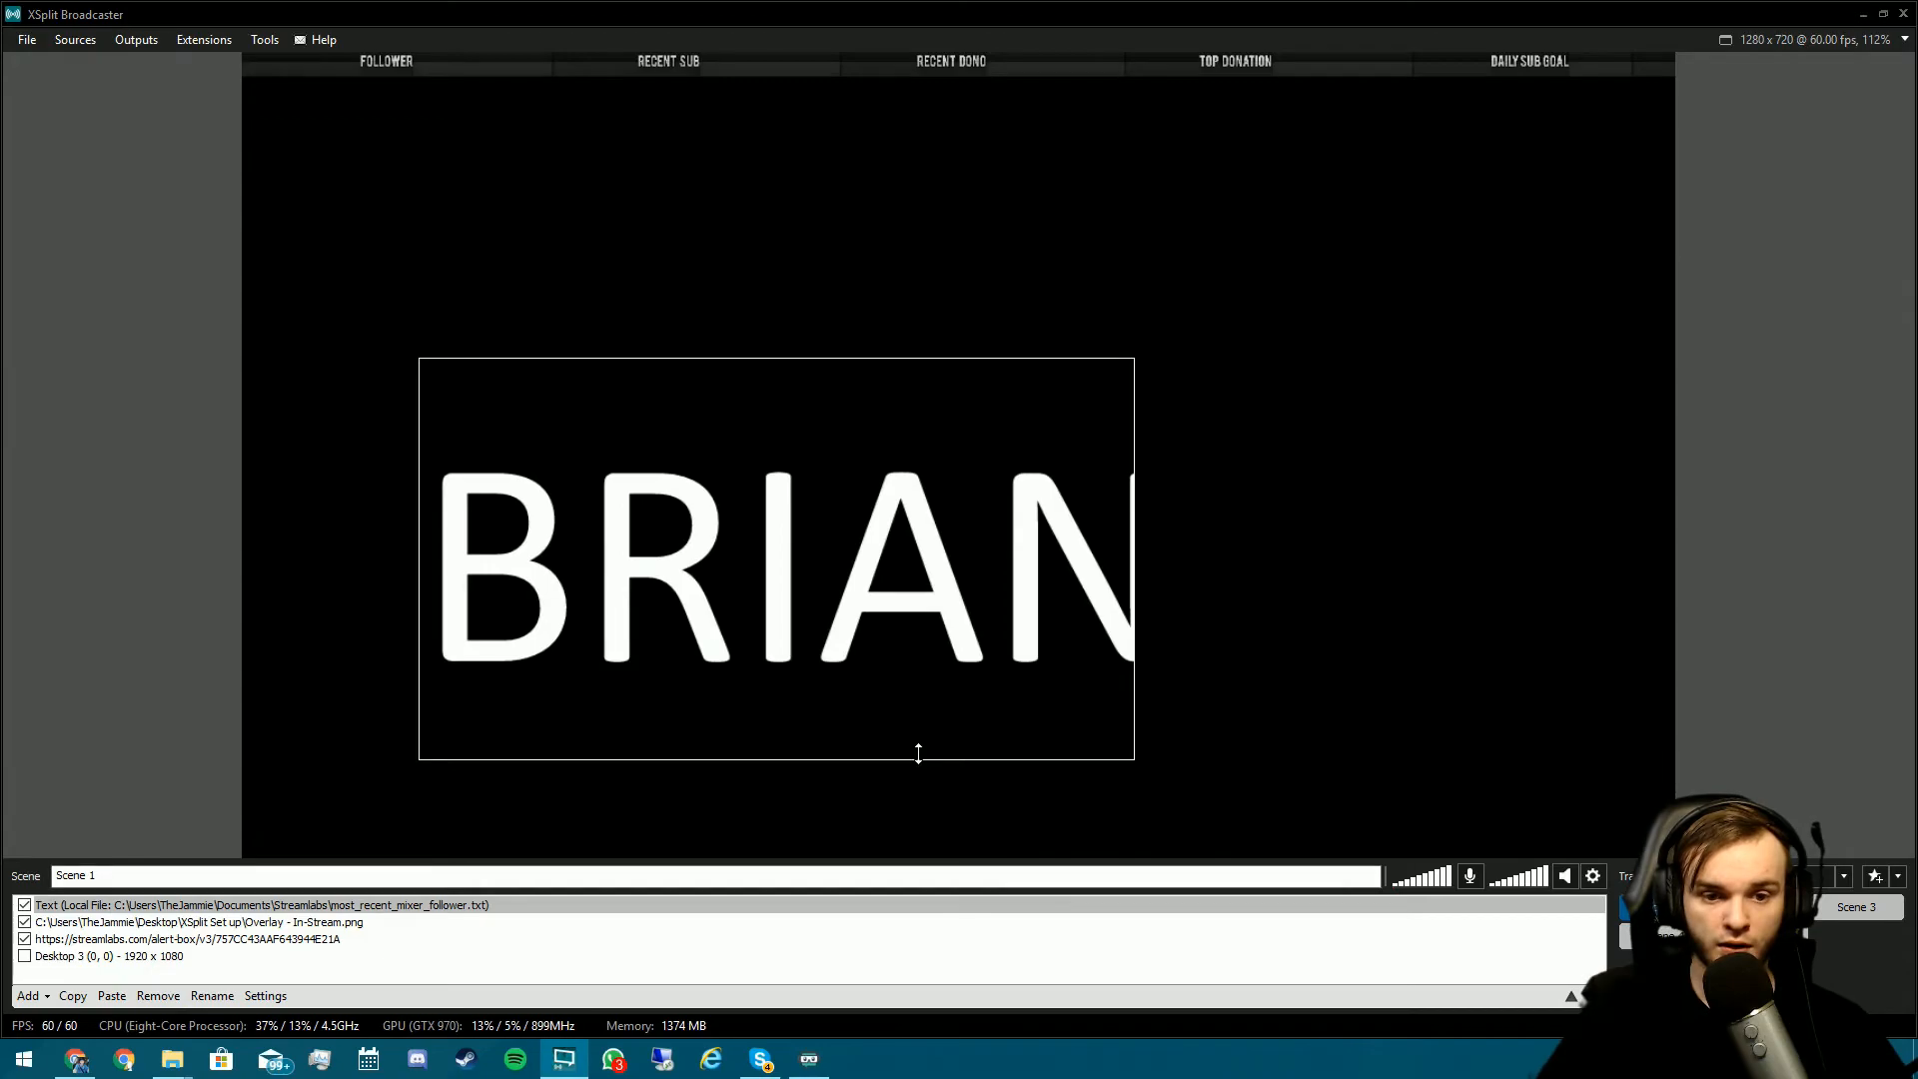
drag(916, 757, 878, 422)
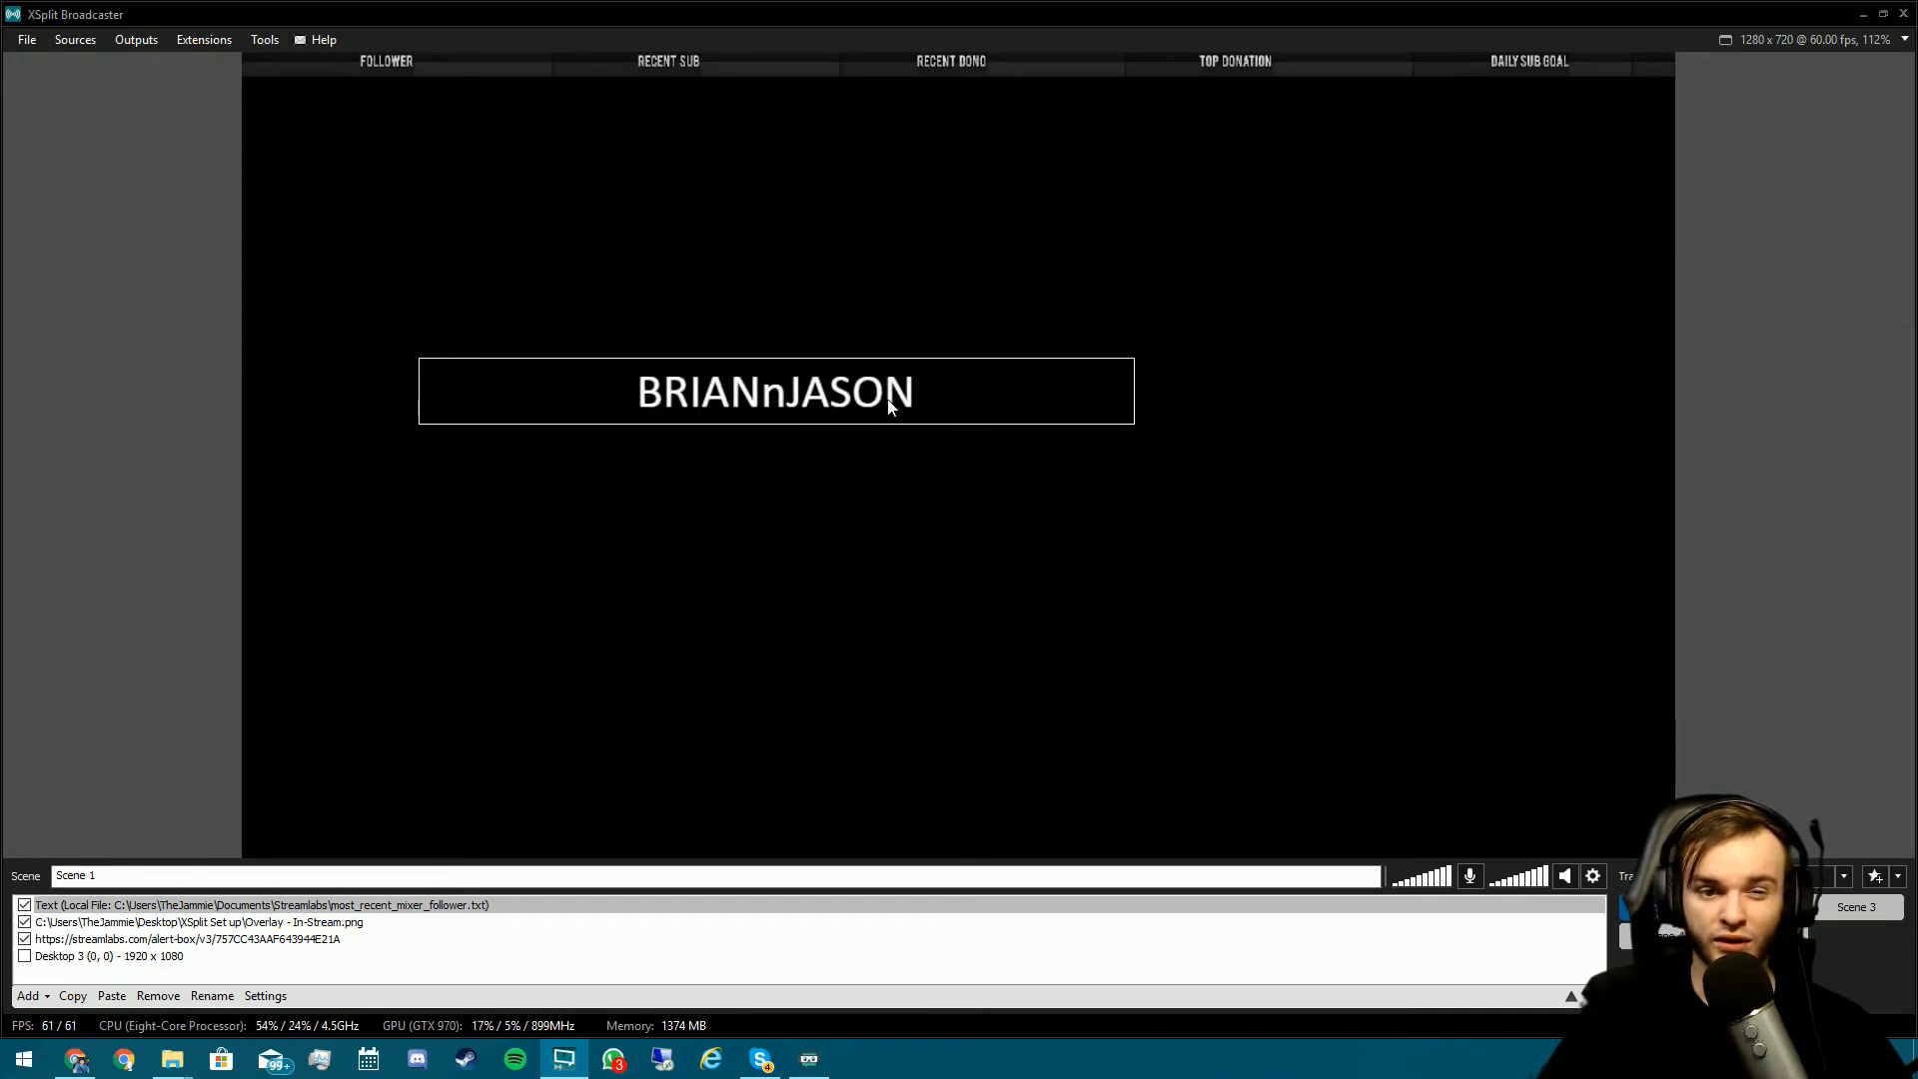
- Make the follower name text left-aligned and bold, and narrow its text box
right_click(798, 391)
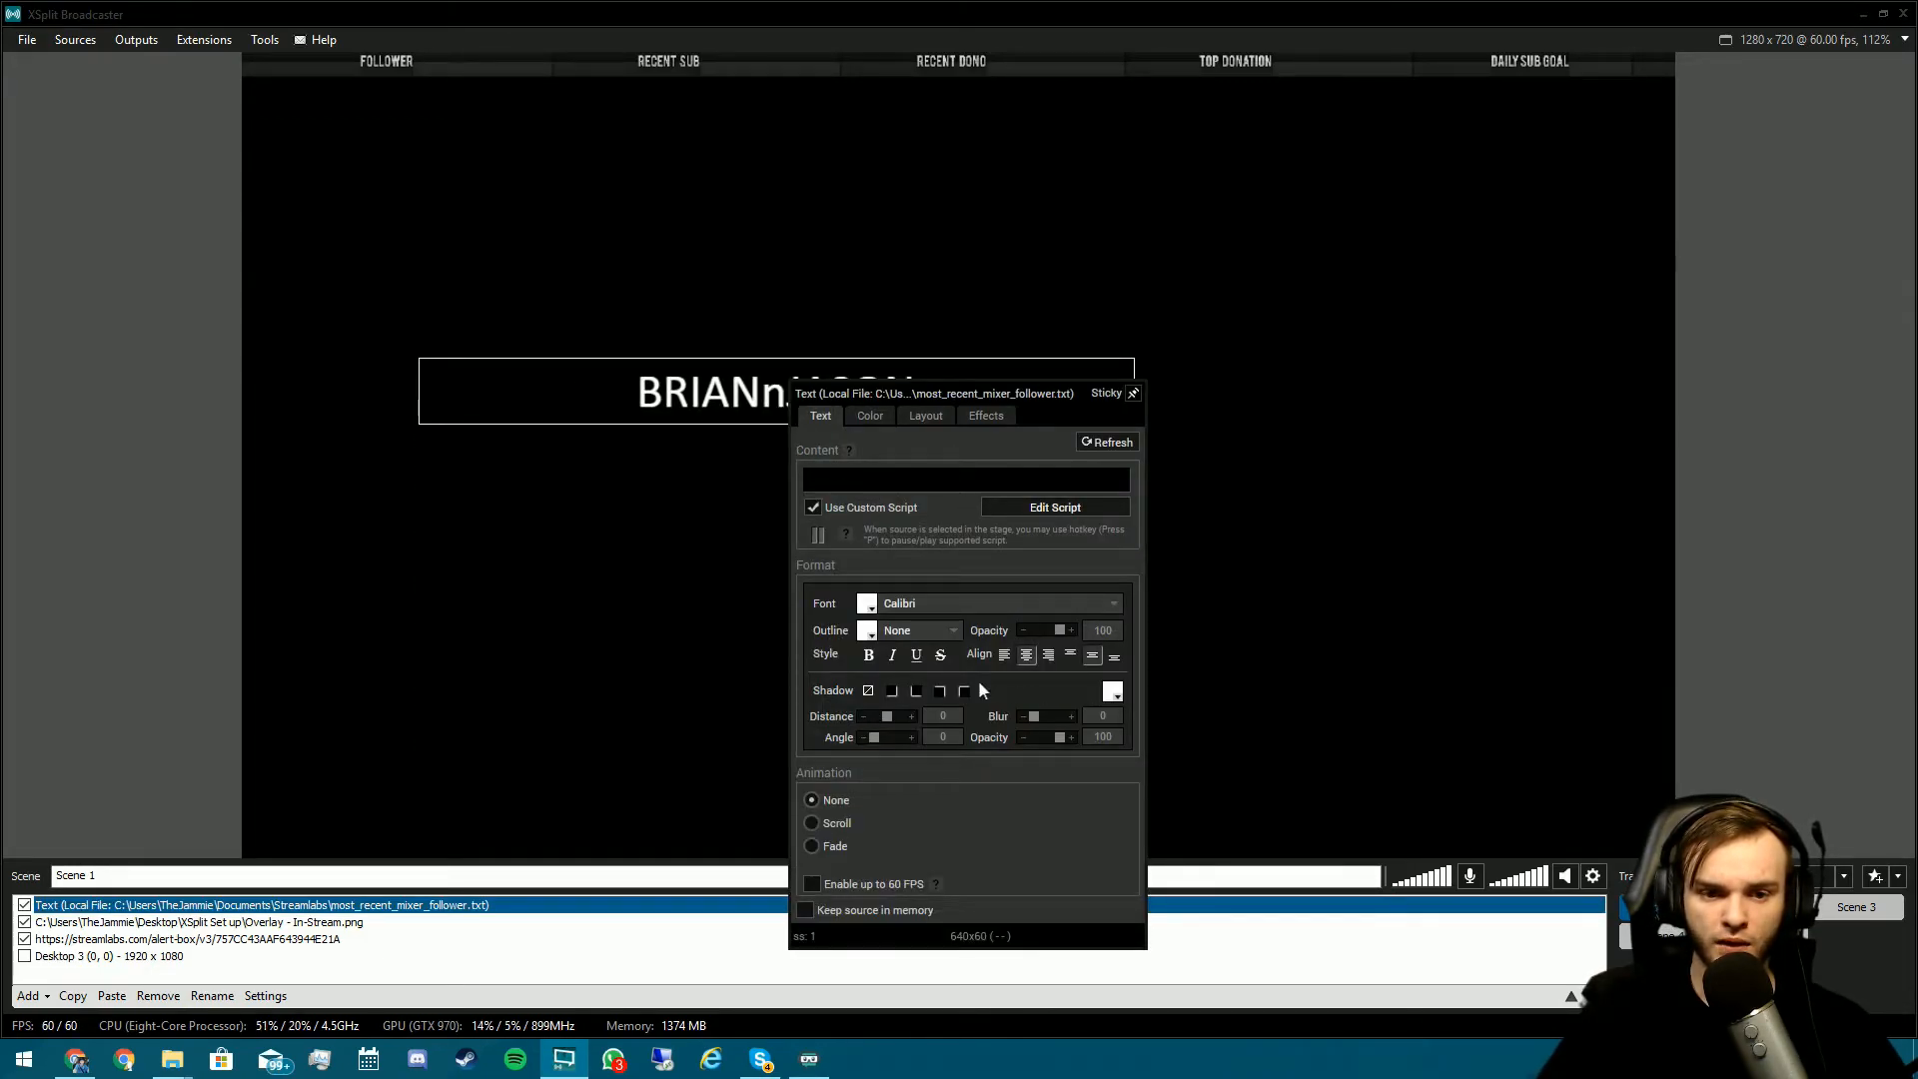
click(1003, 659)
click(869, 658)
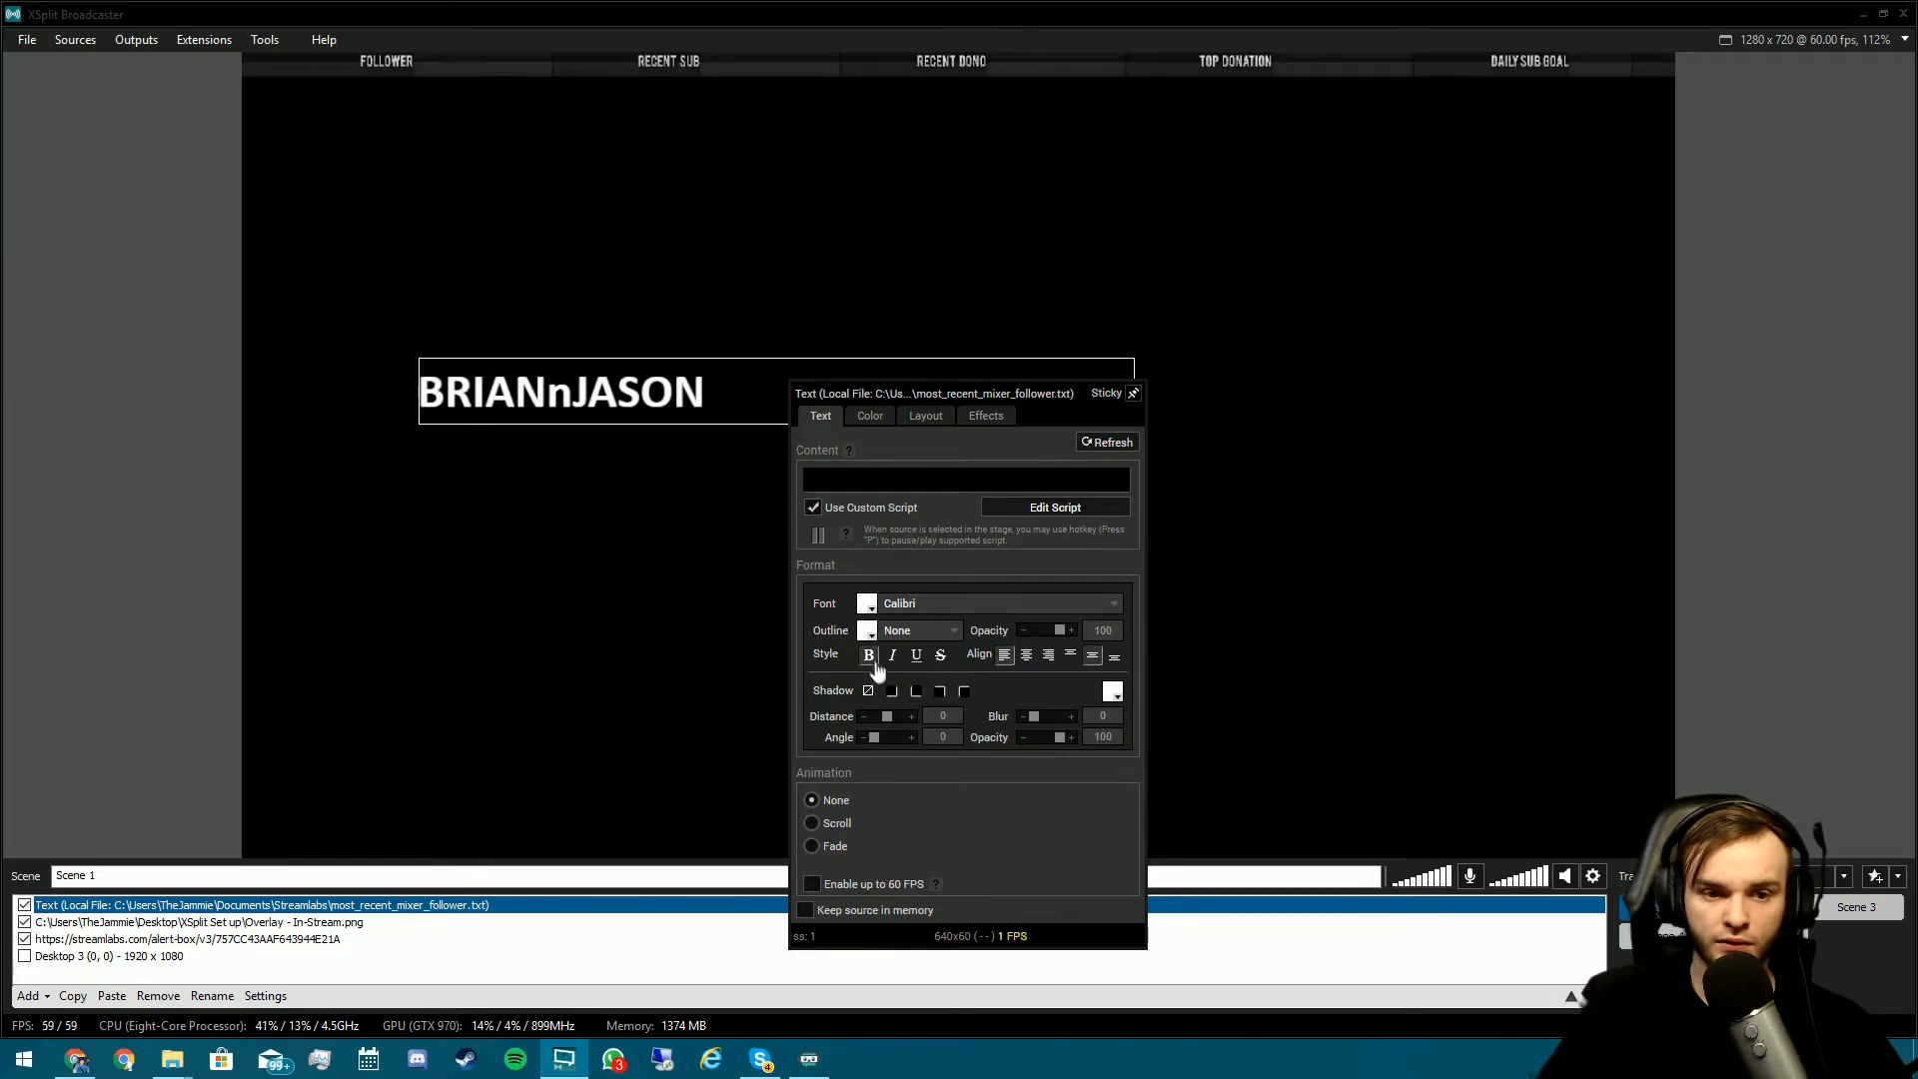
click(639, 447)
drag(1135, 398, 536, 74)
- Position the follower name right beside the FOLLOWER label in the overlay bar
click(573, 171)
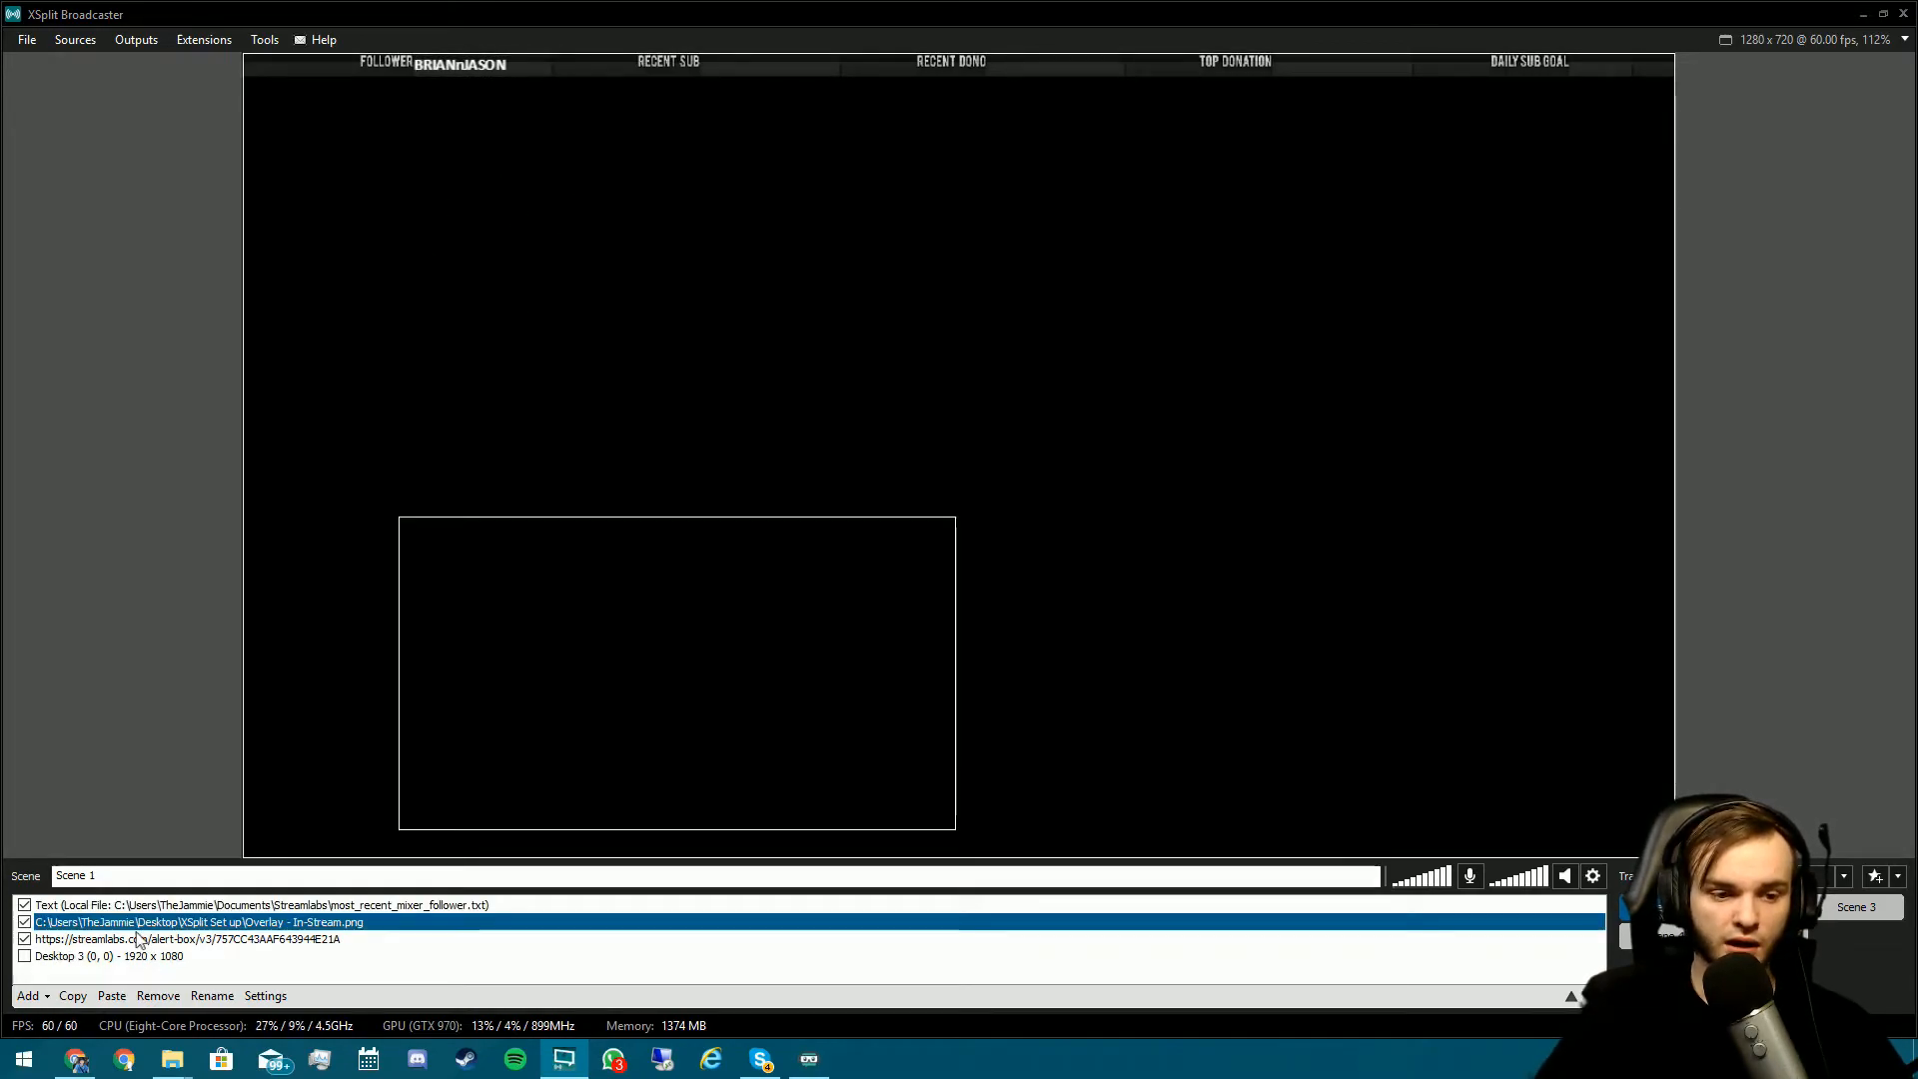
click(163, 903)
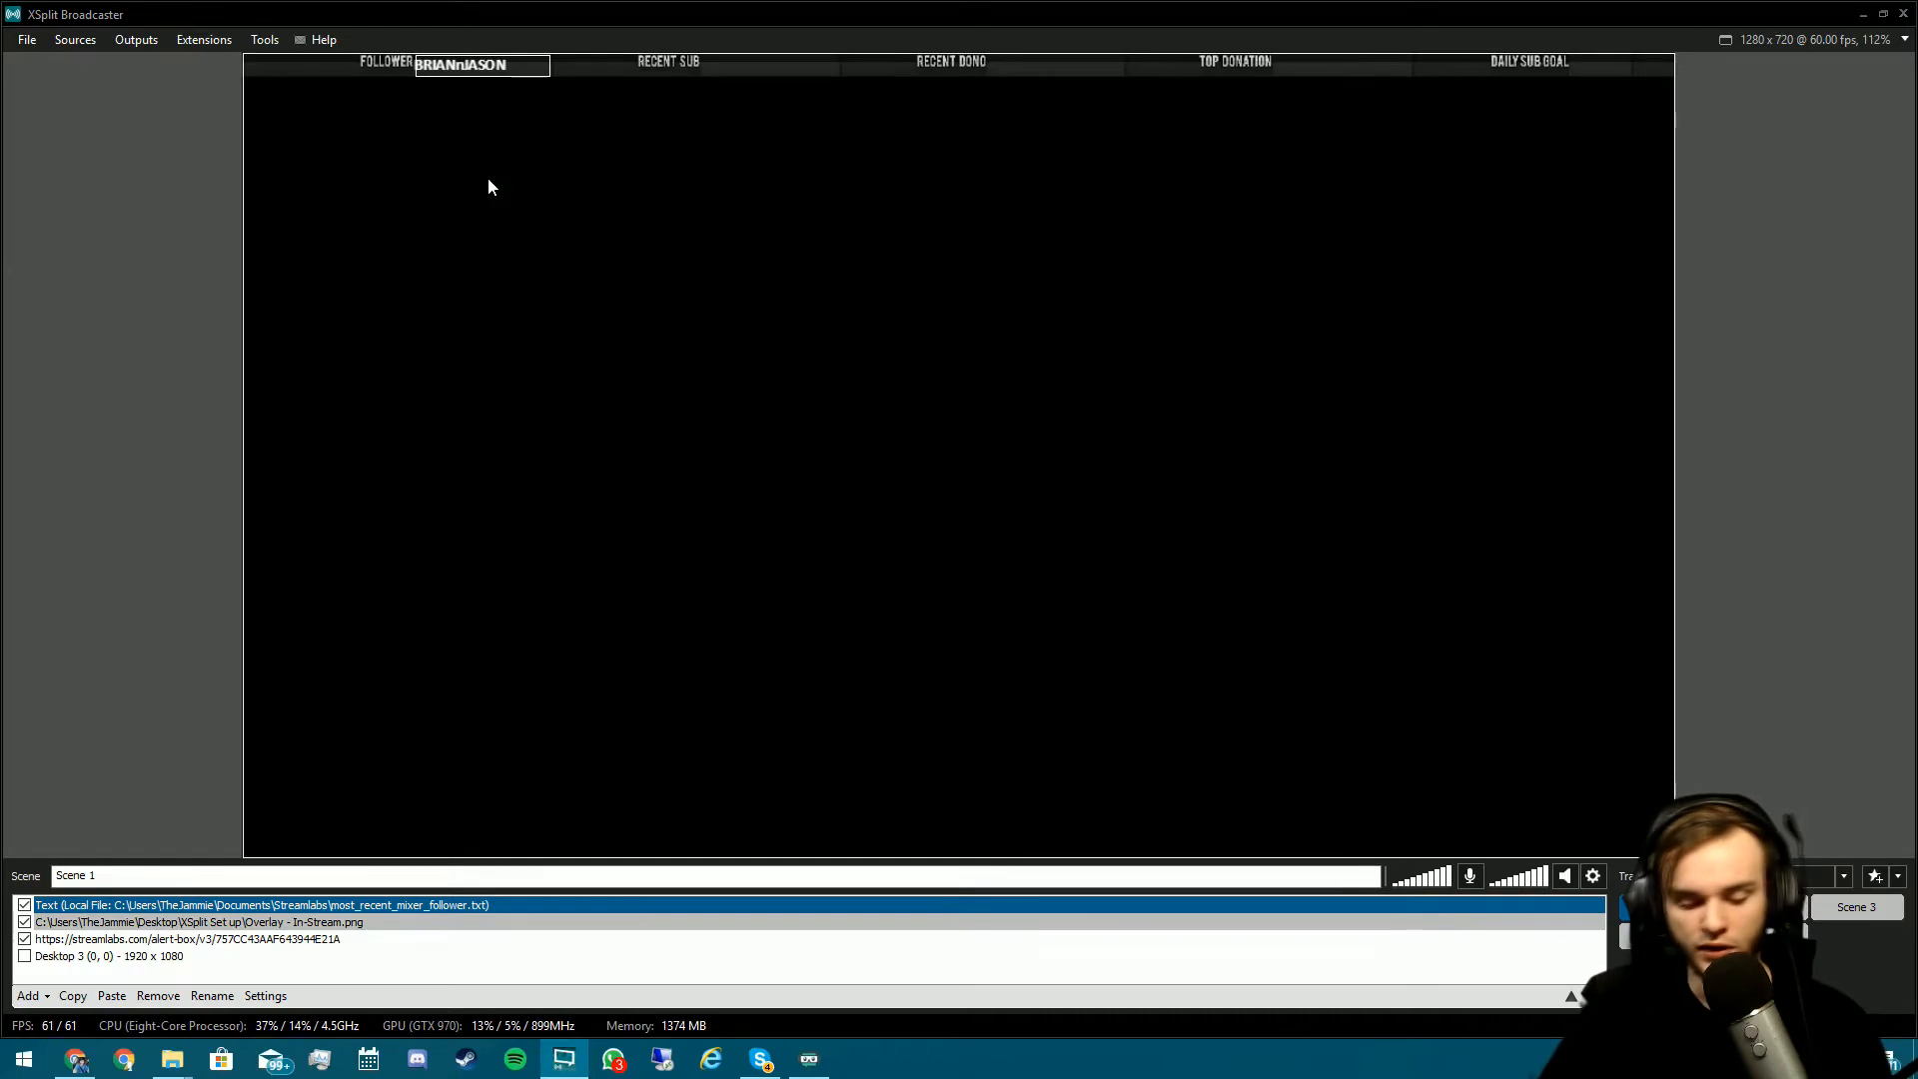
click(479, 75)
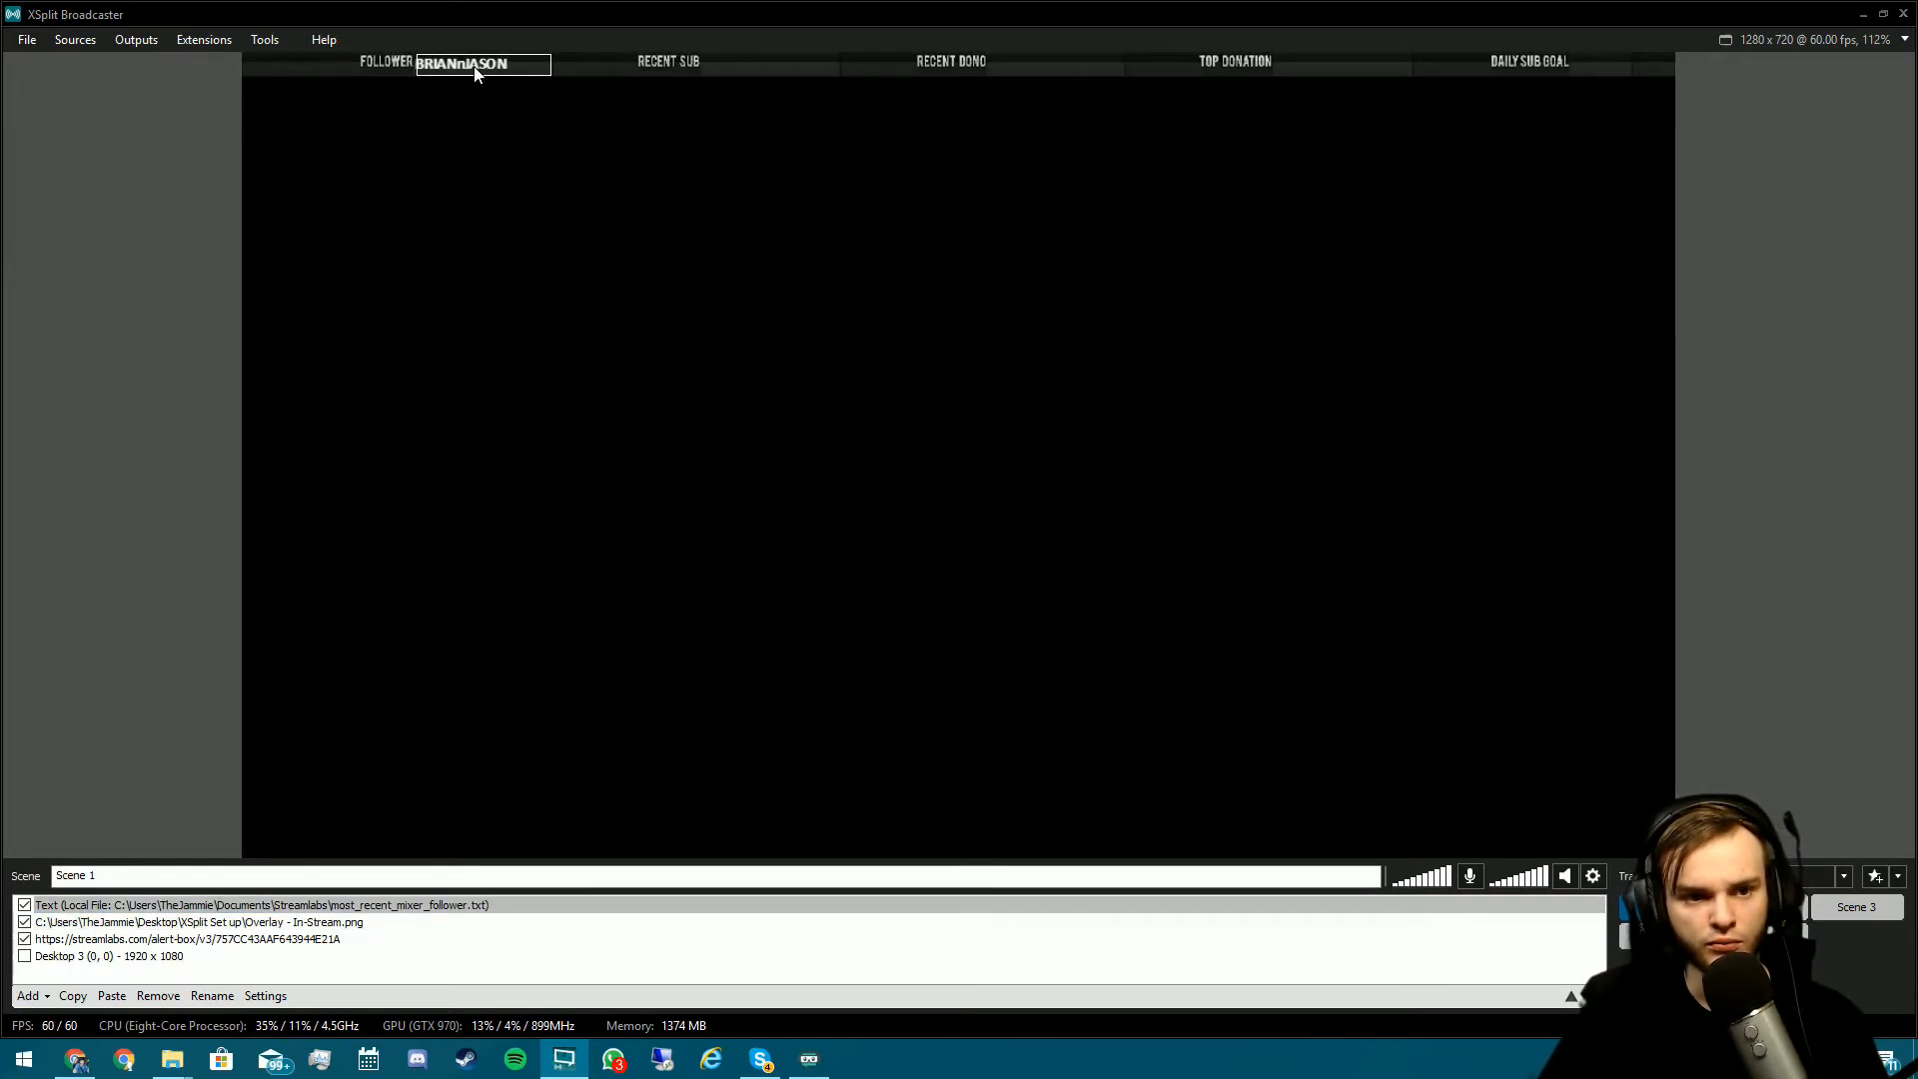
mouse_move(477, 76)
mouse_down()
mouse_move(482, 94)
mouse_move(475, 75)
mouse_up()
key(Left)
click(543, 188)
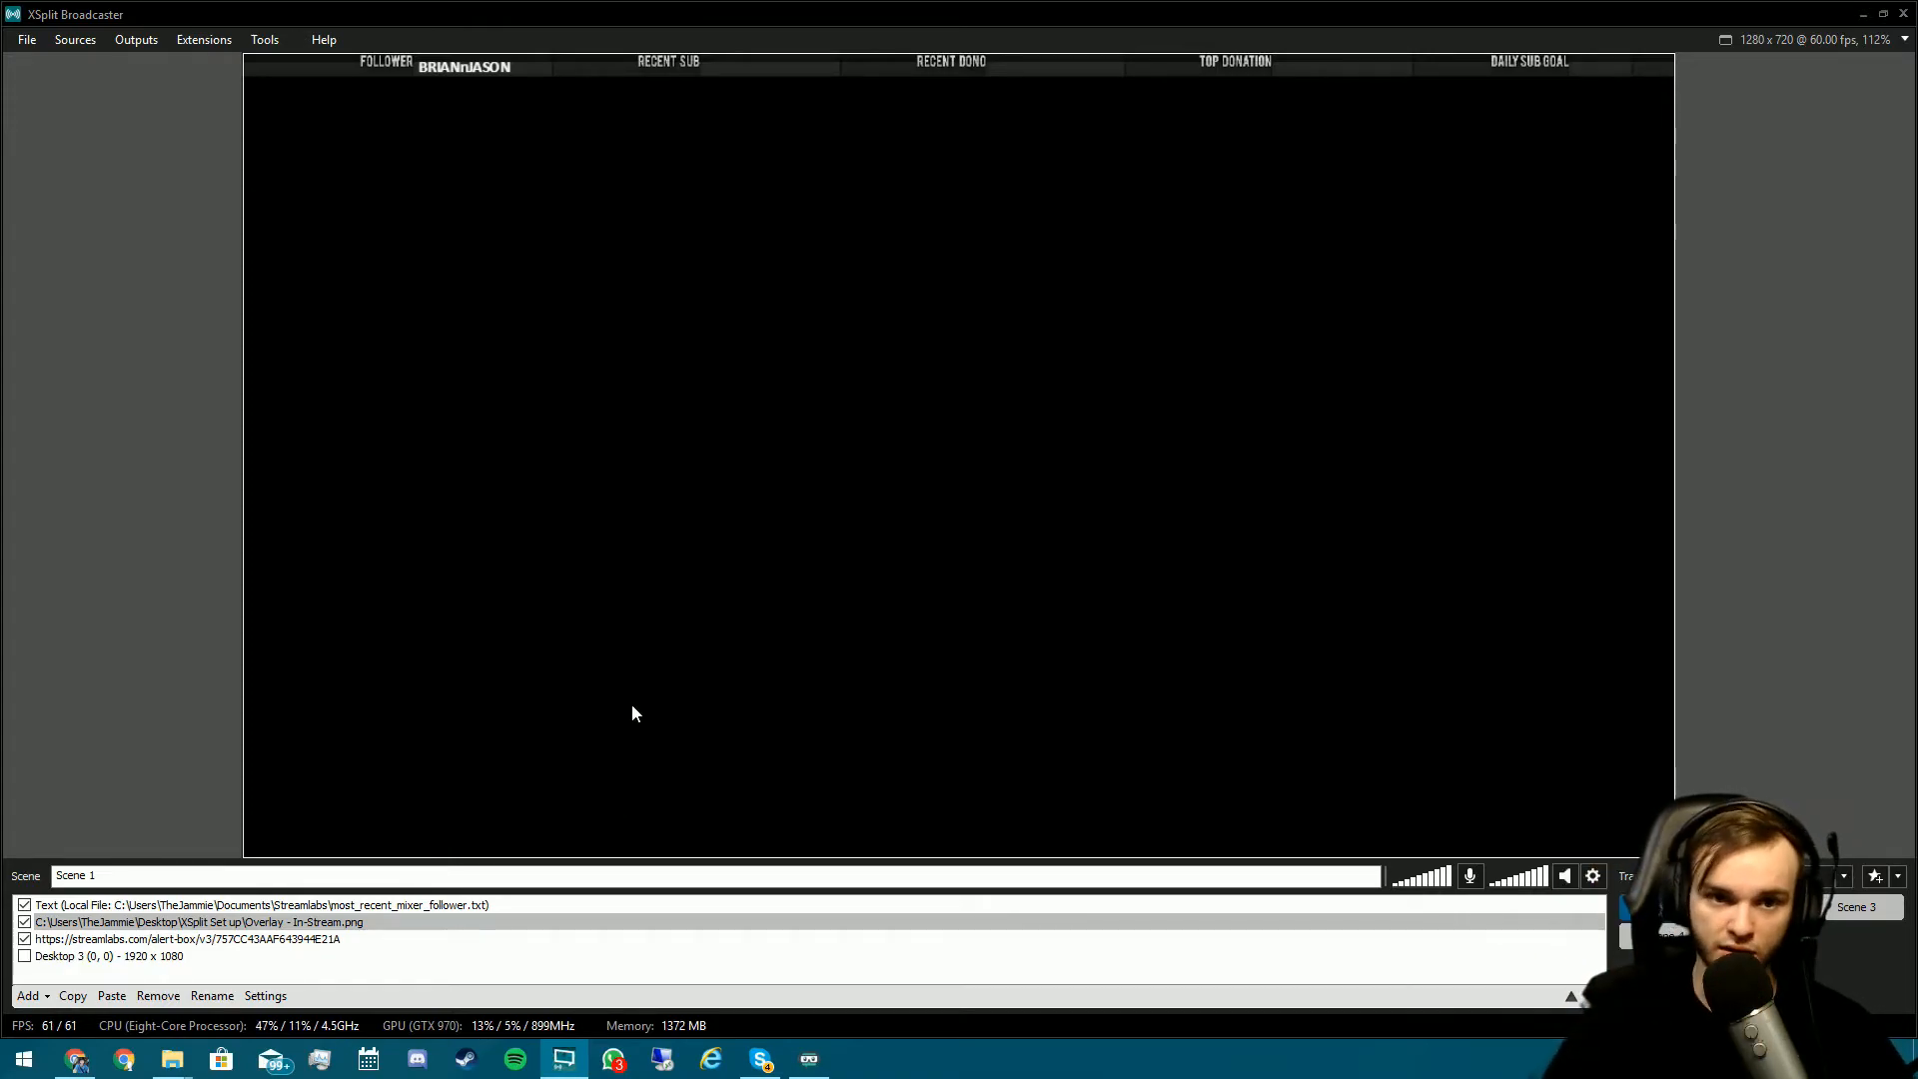
- Open the Event List widget in Streamlabs, launch its preview, and copy its widget URL
click(78, 1057)
click(115, 566)
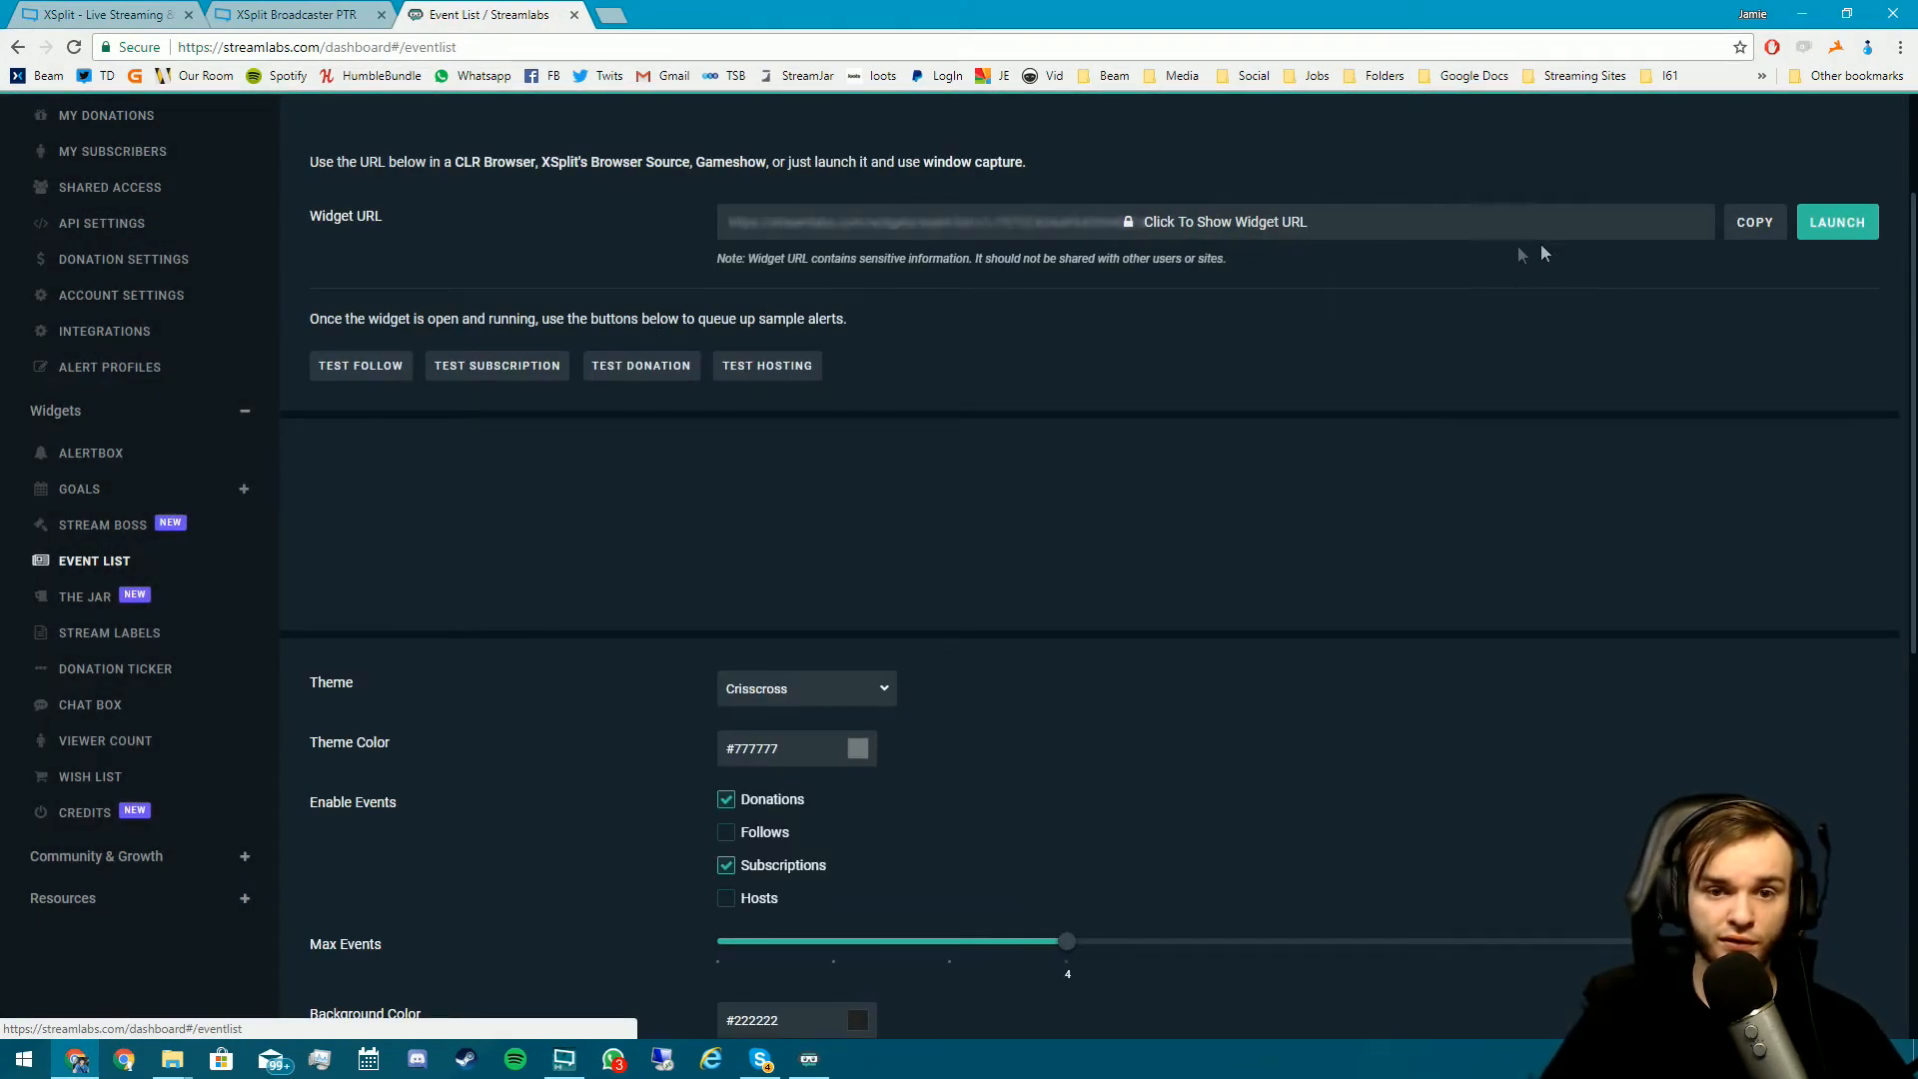
click(1817, 224)
click(1722, 226)
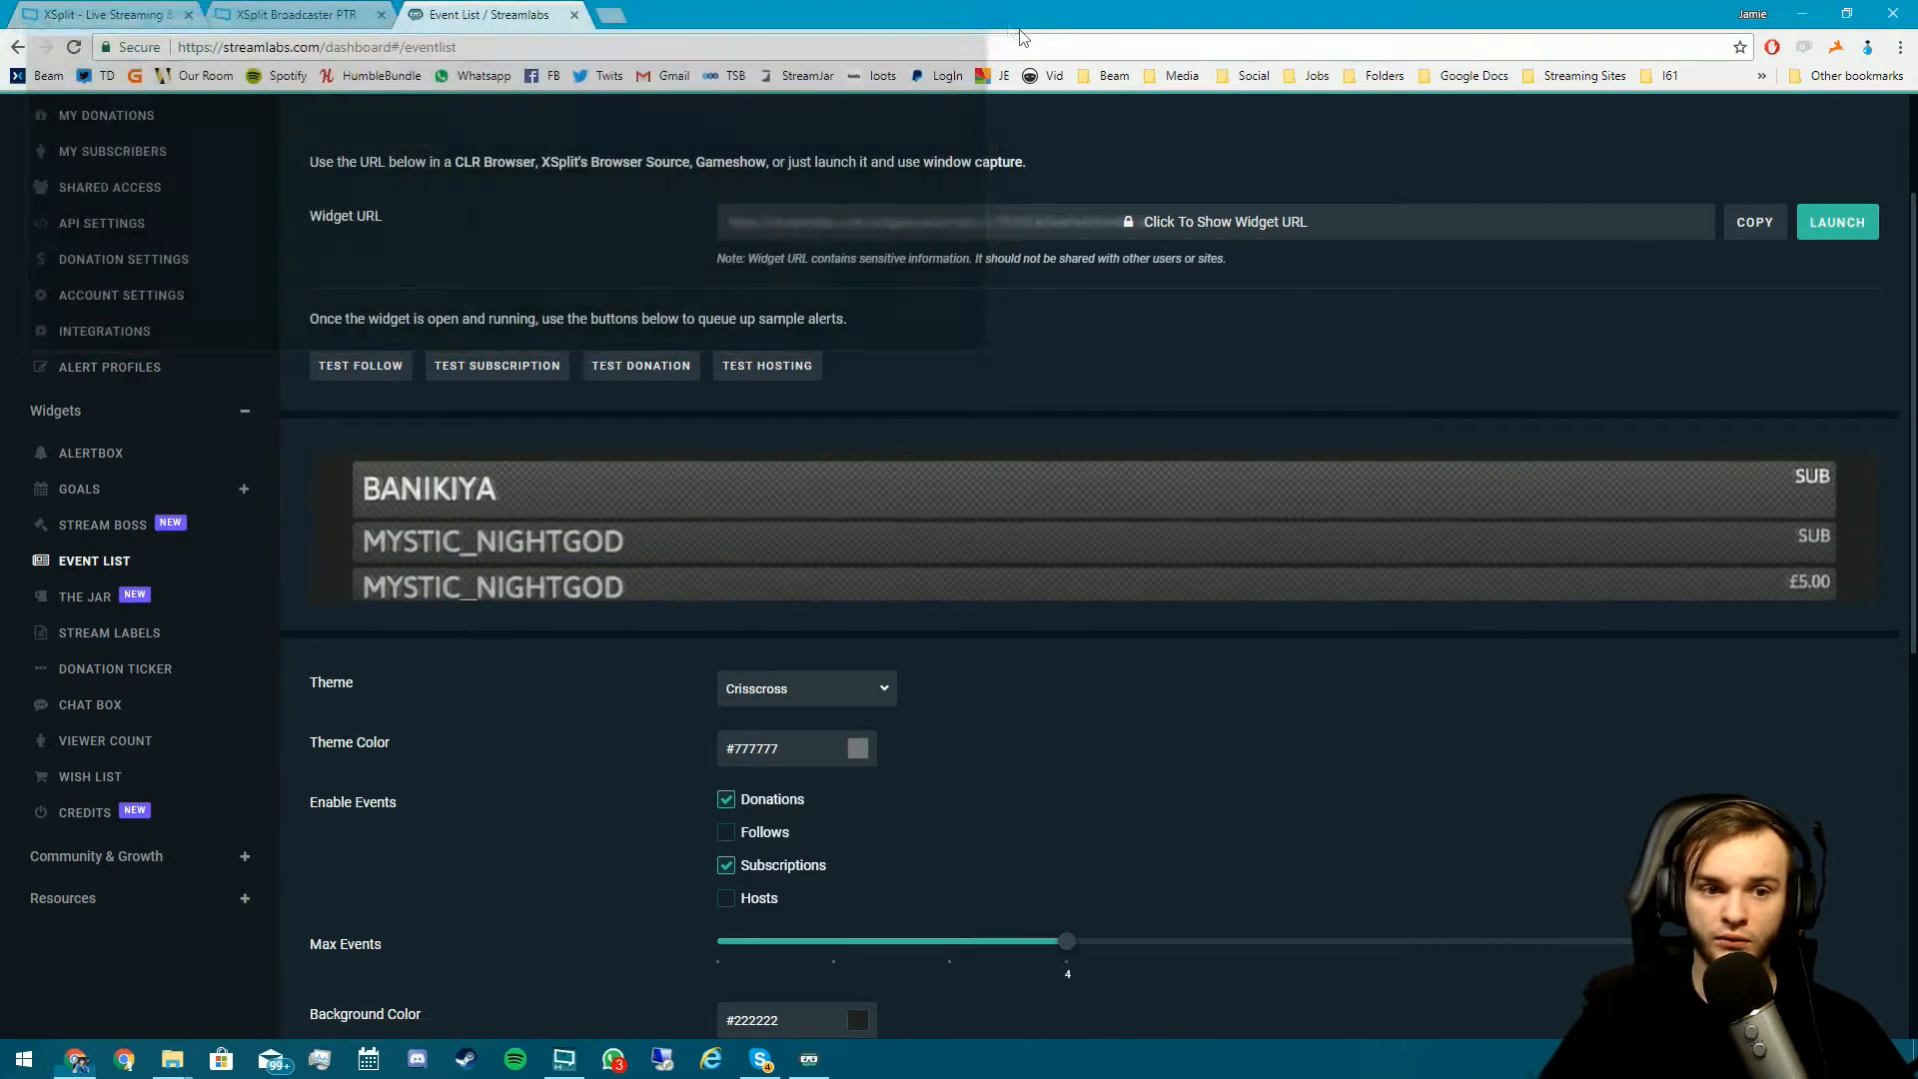
click(1747, 224)
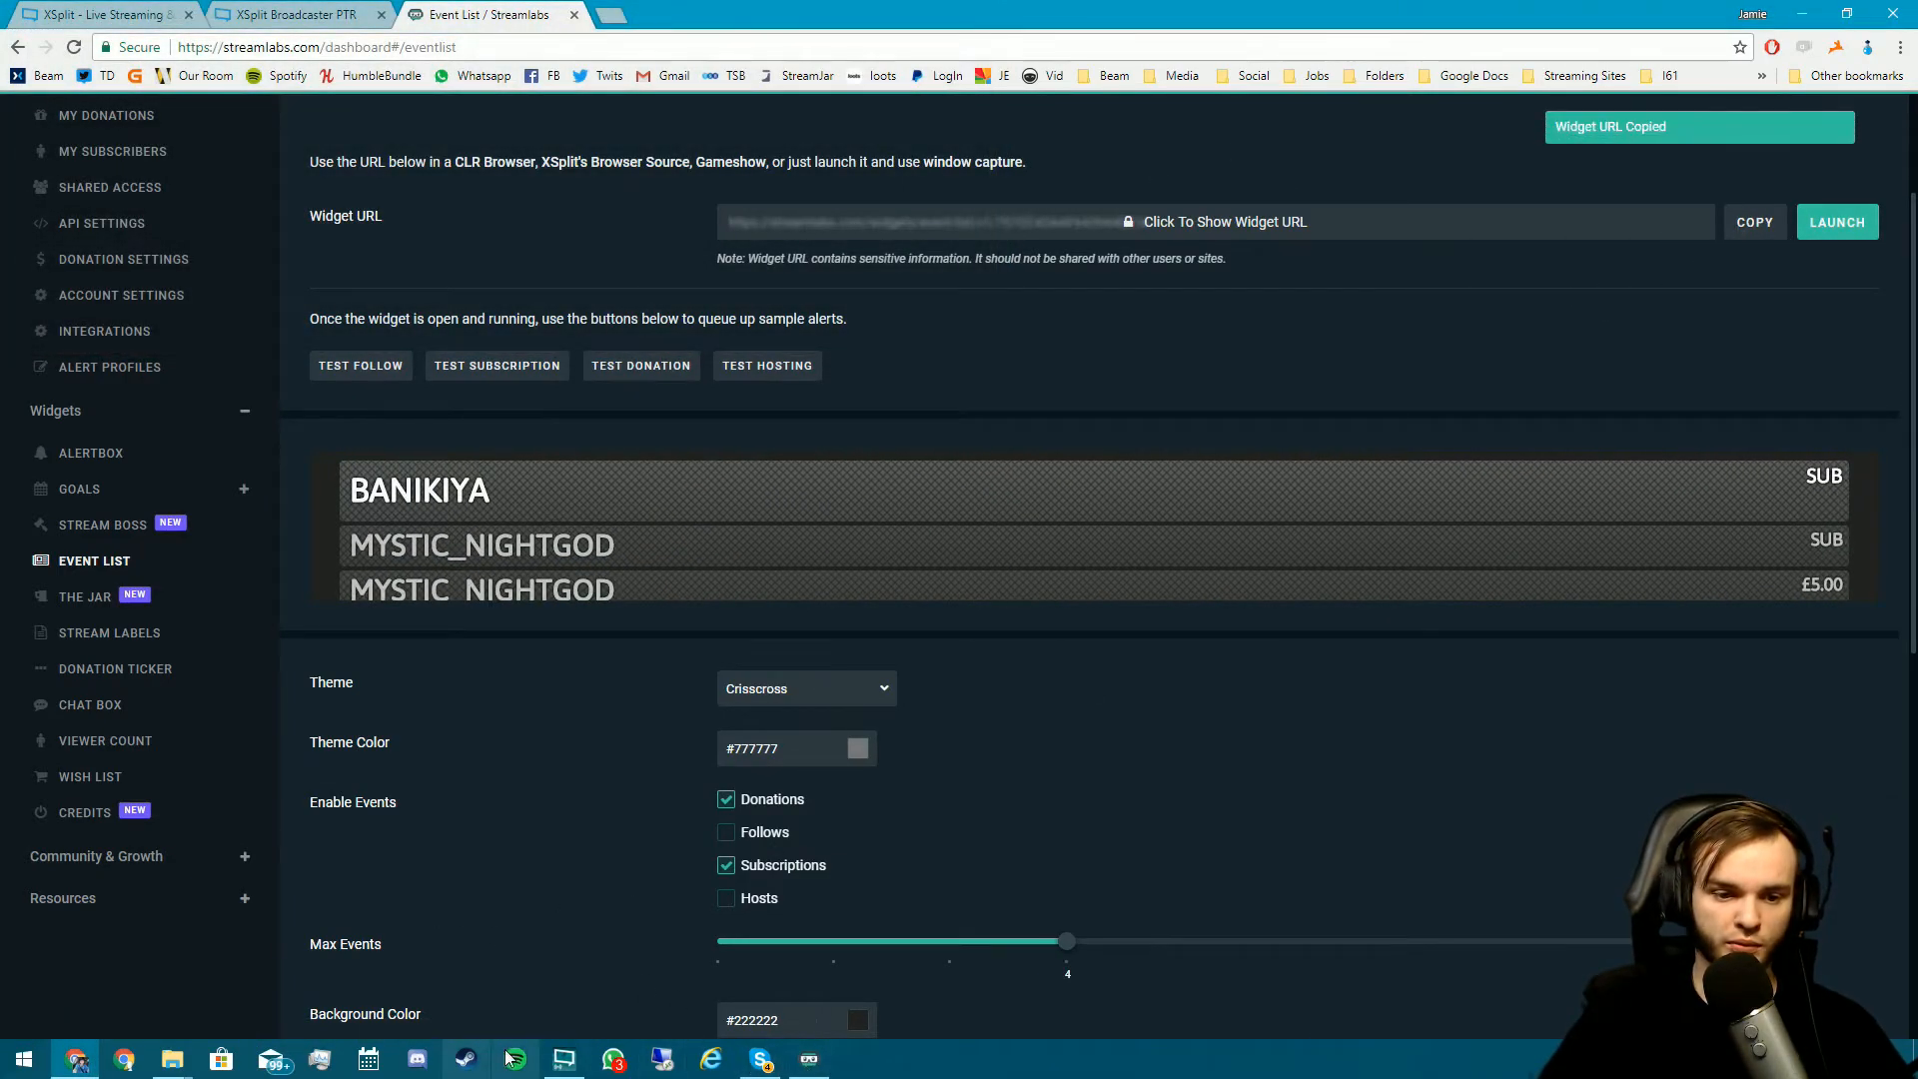
click(565, 1059)
- Add a webpage source using the pasted Event List widget URL
click(30, 996)
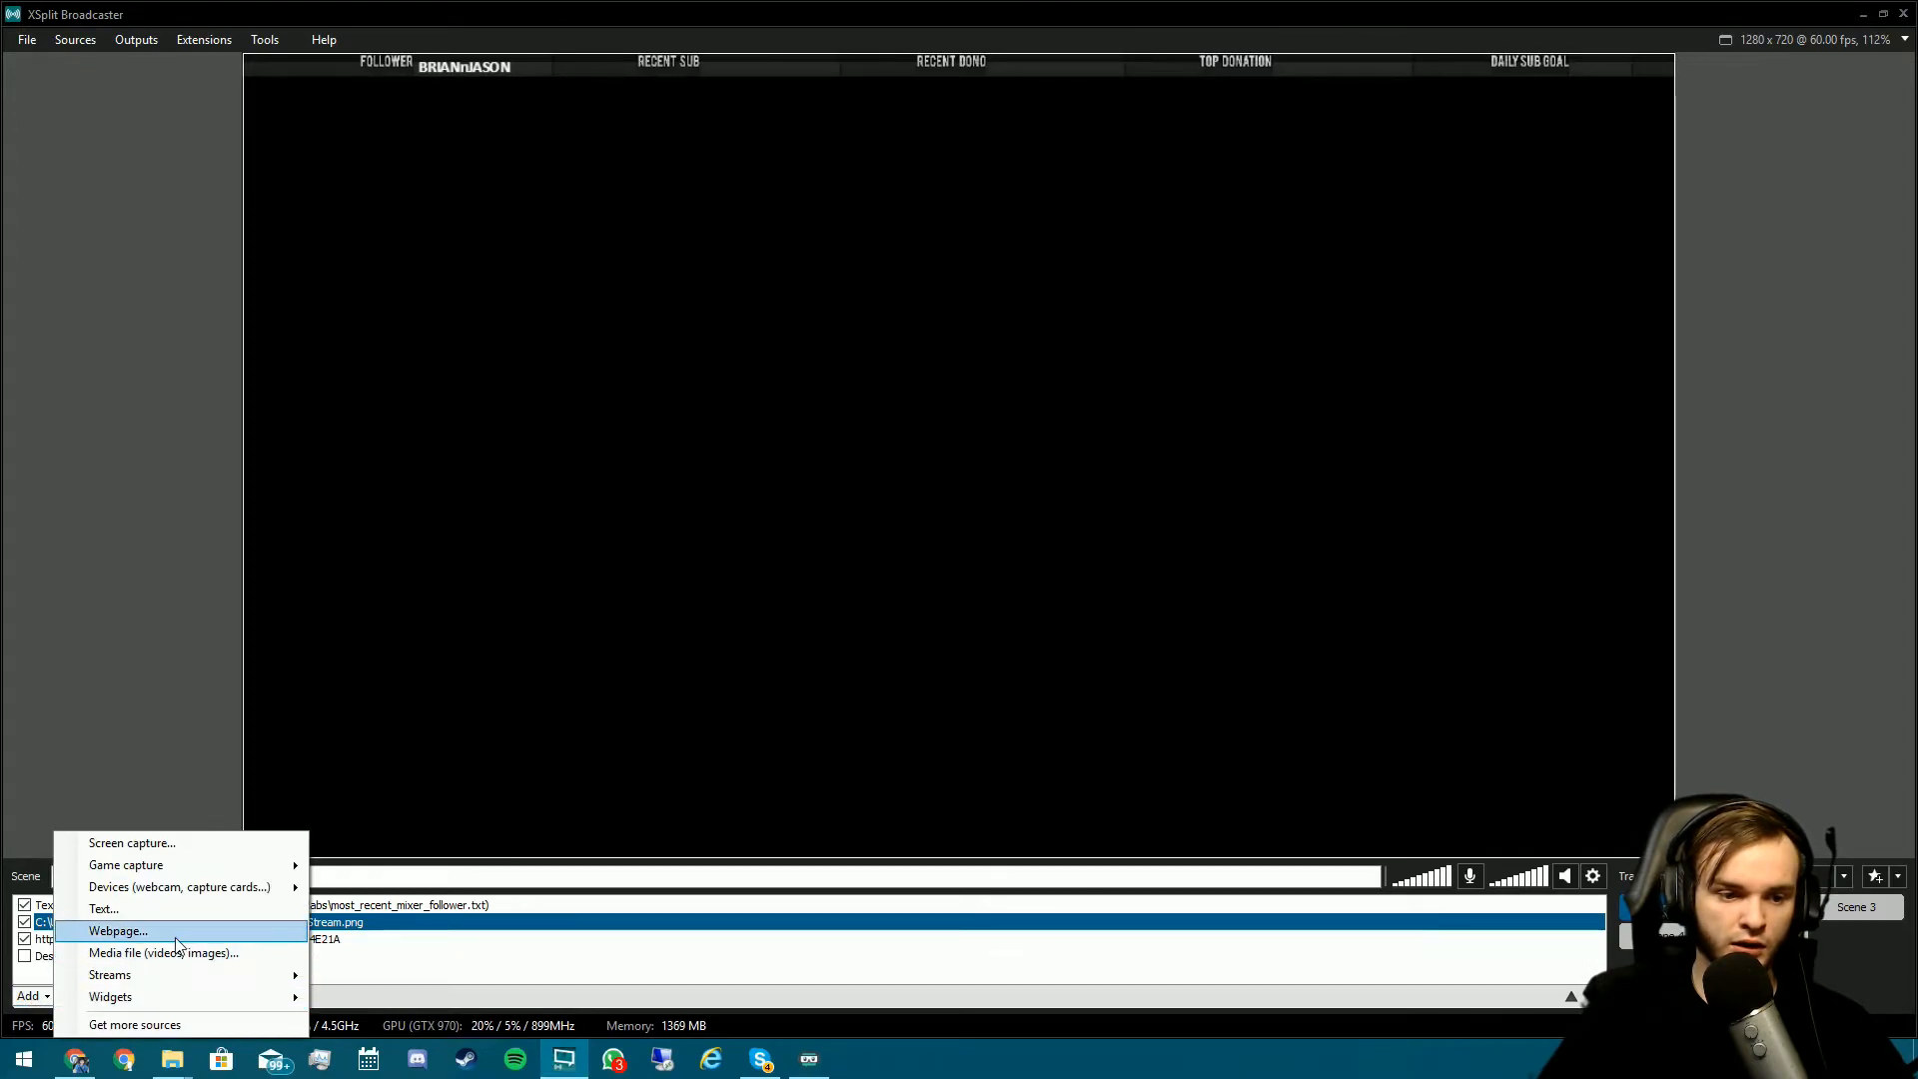
click(176, 937)
key(ctrl+v)
click(1000, 590)
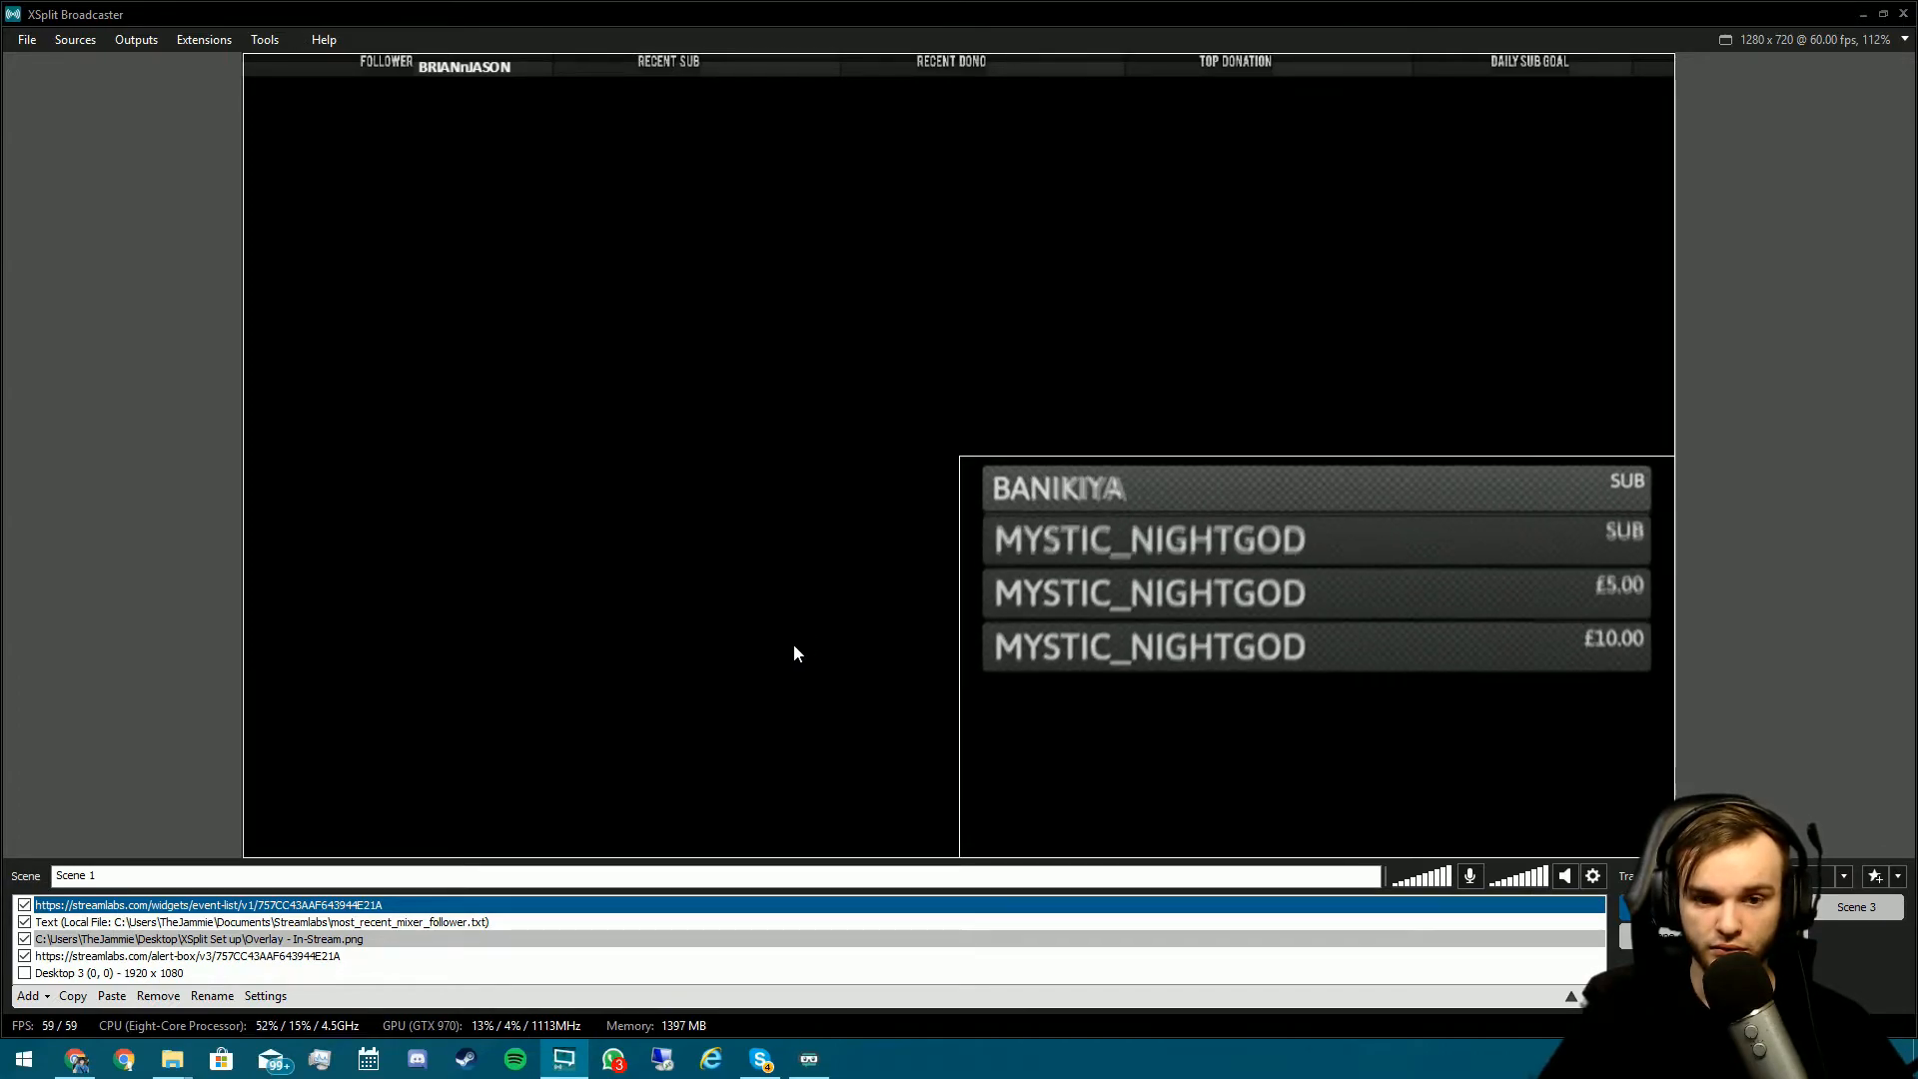
- Set the event list to custom resolution 1280x720, shrink it, and move it to the upper middle
right_click(364, 835)
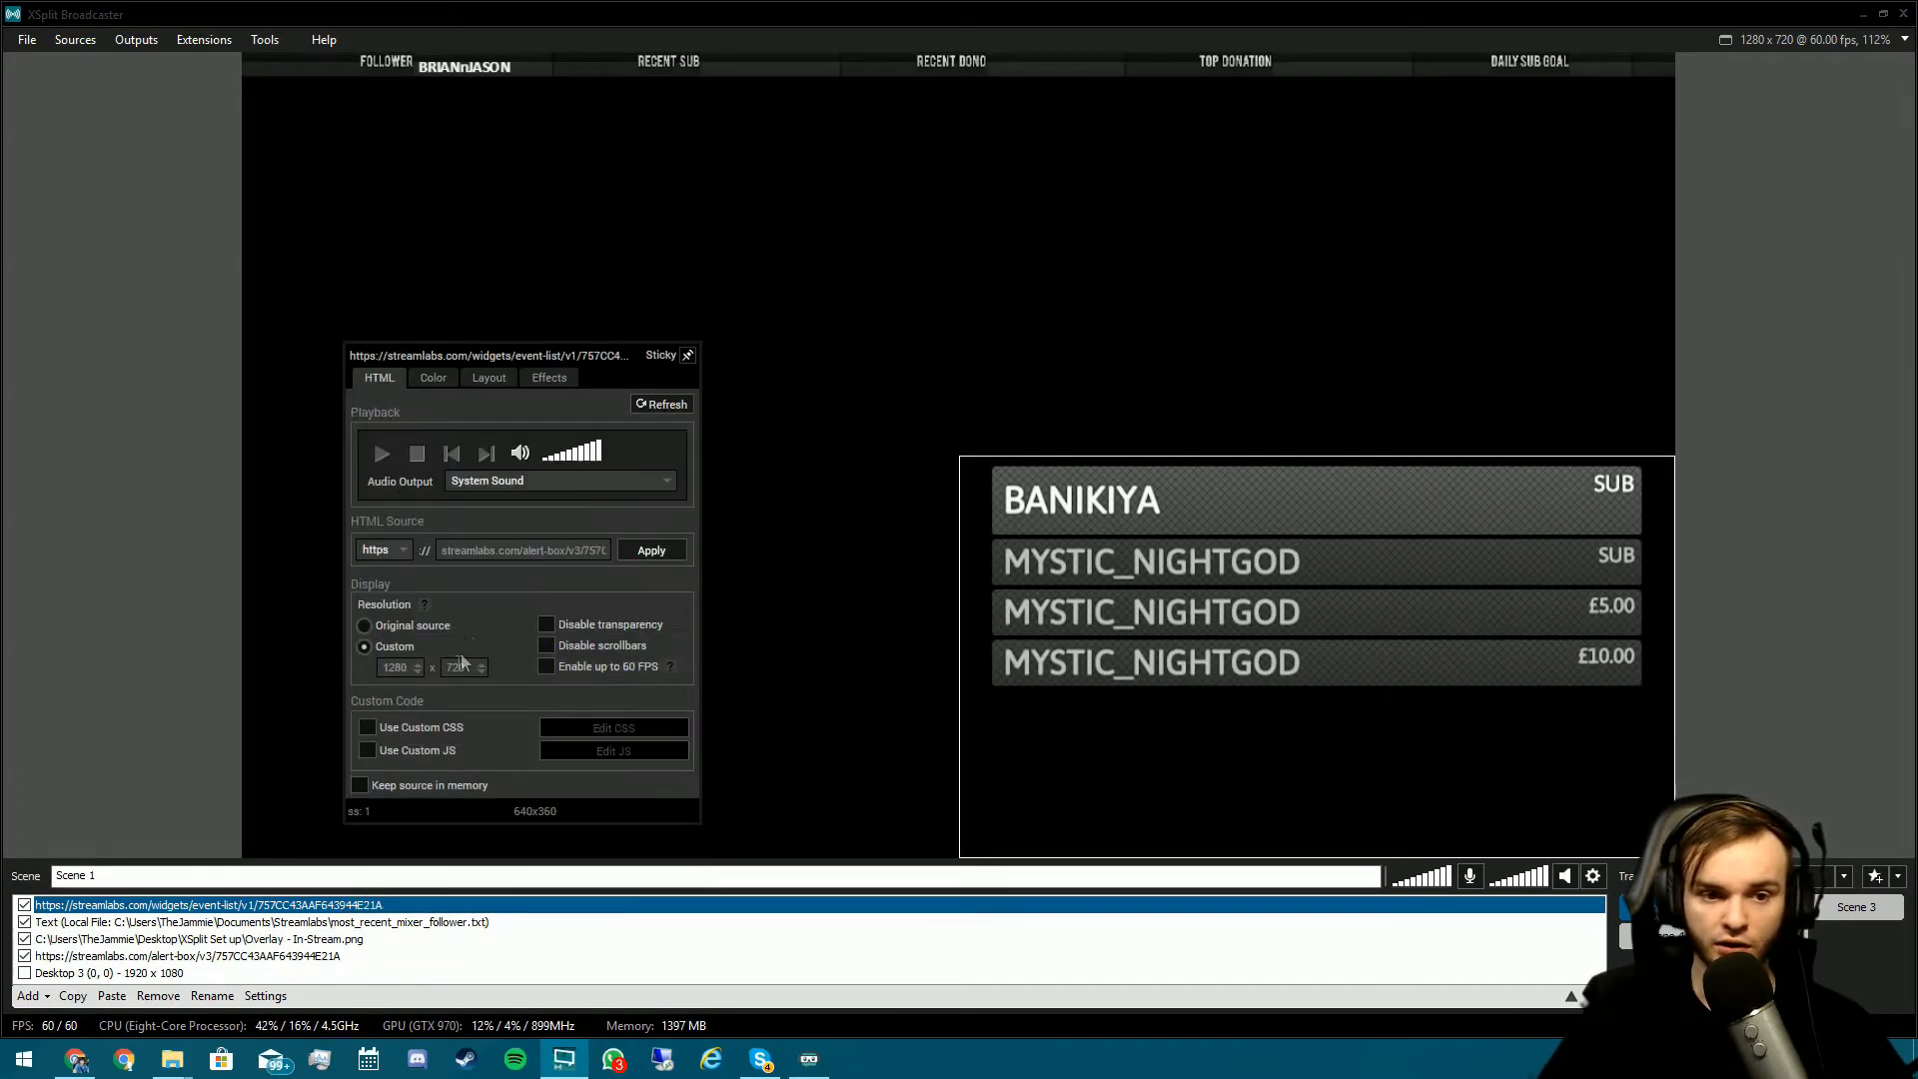
drag(409, 669, 312, 671)
text(1280)
key(Tab)
text(720)
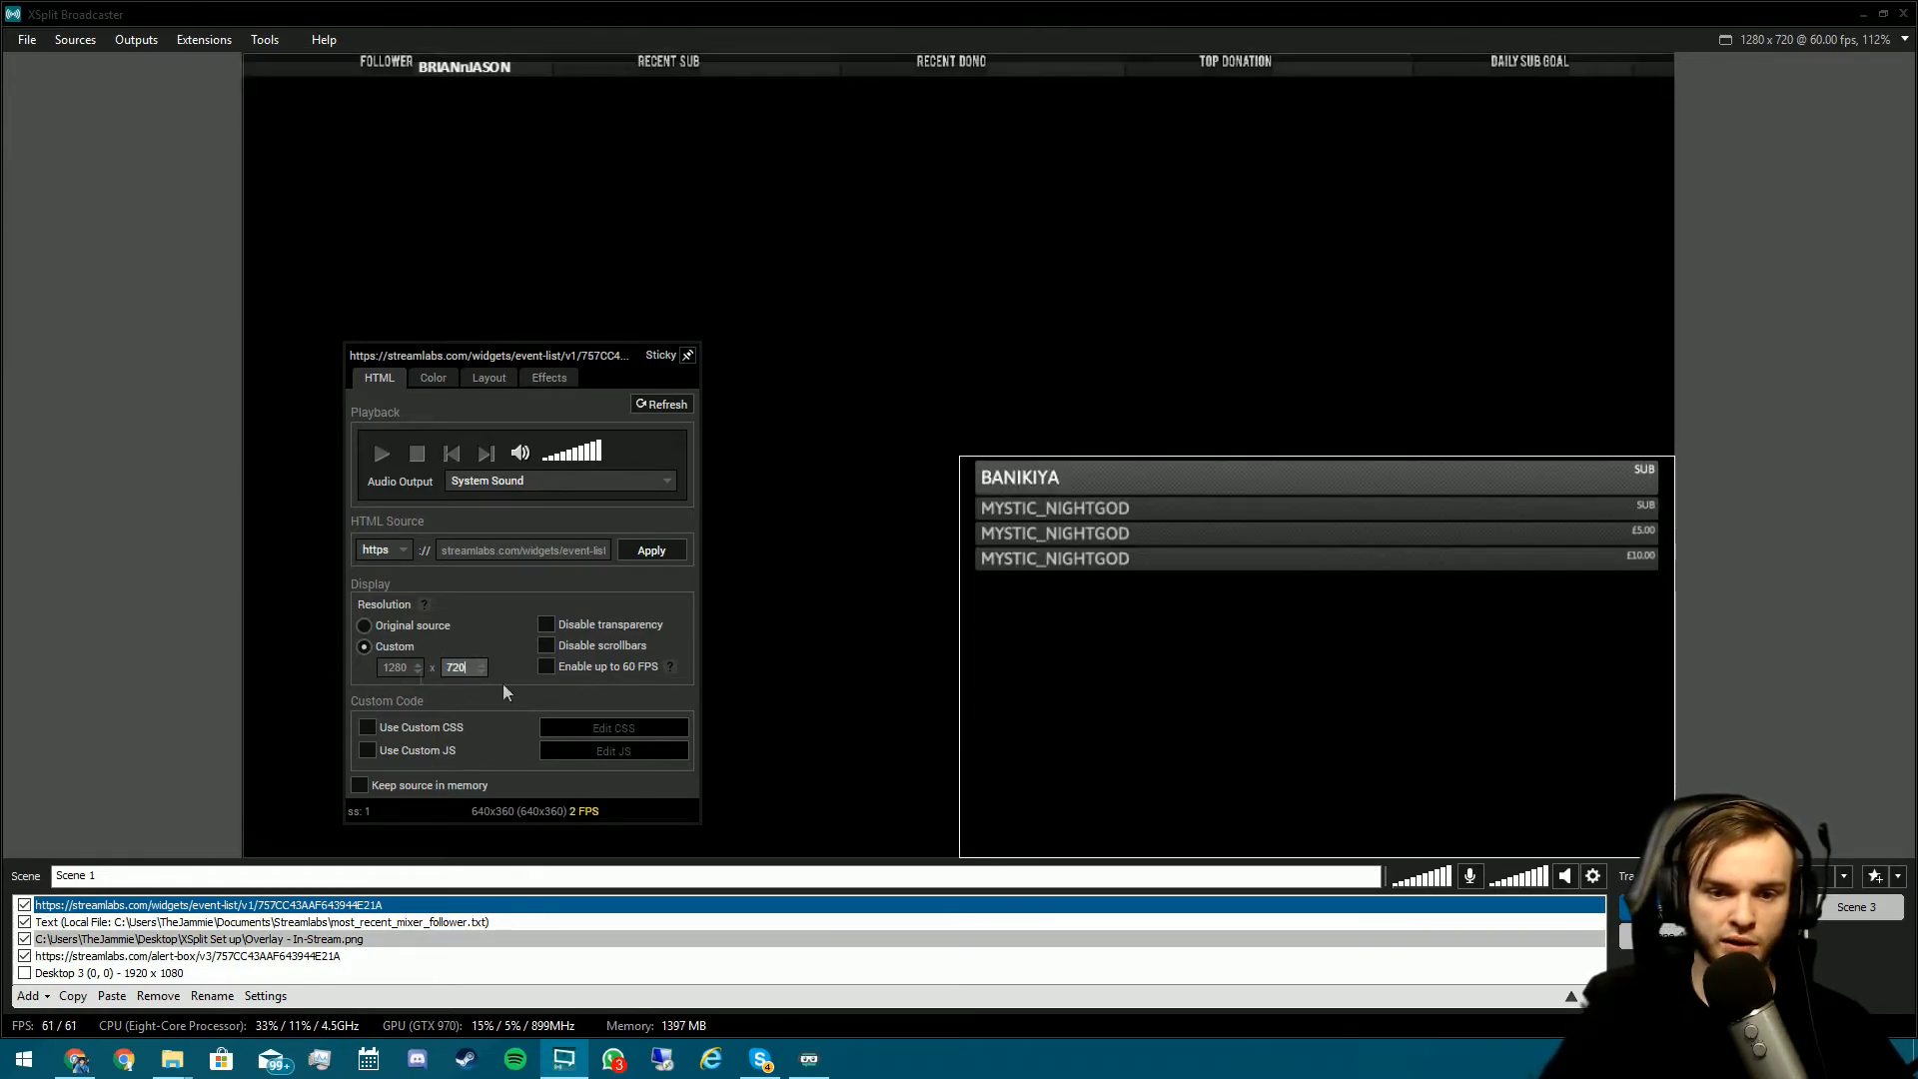
click(939, 615)
drag(957, 619, 1387, 899)
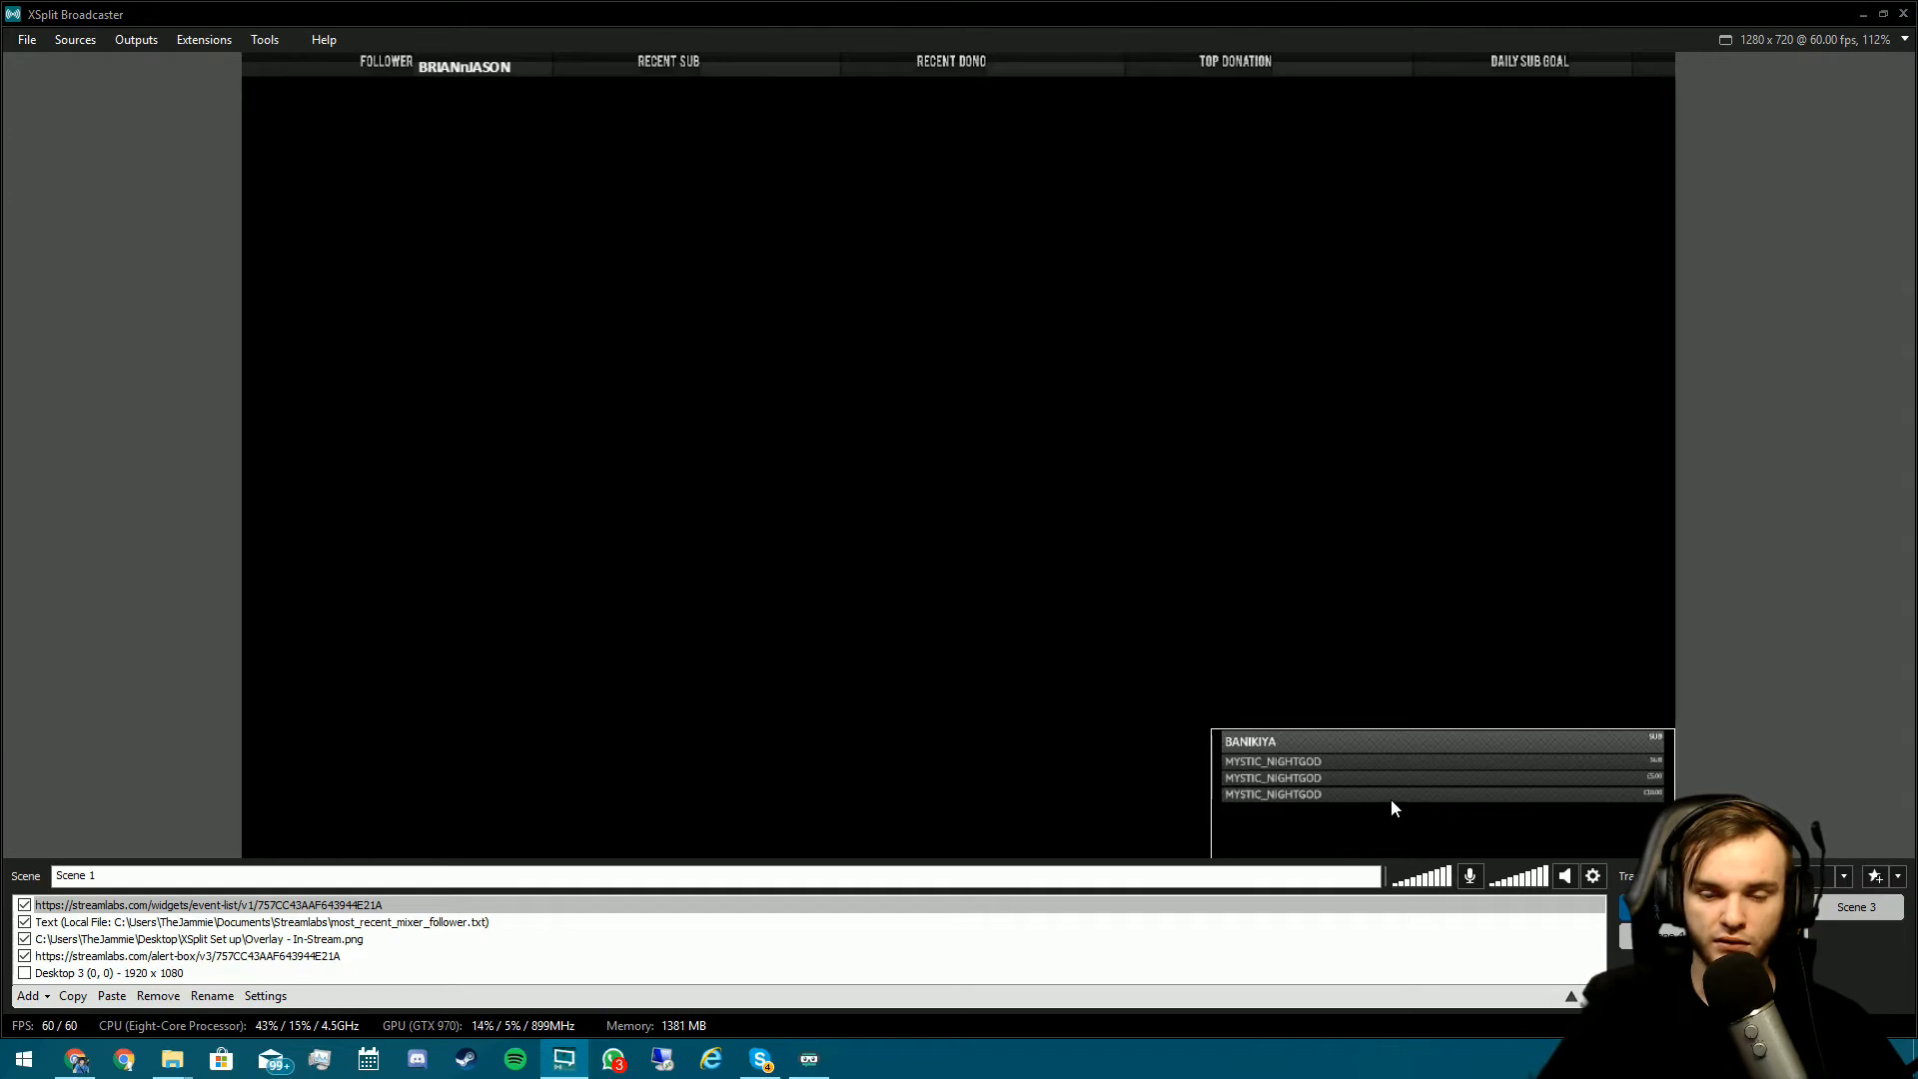
drag(1390, 802, 1015, 309)
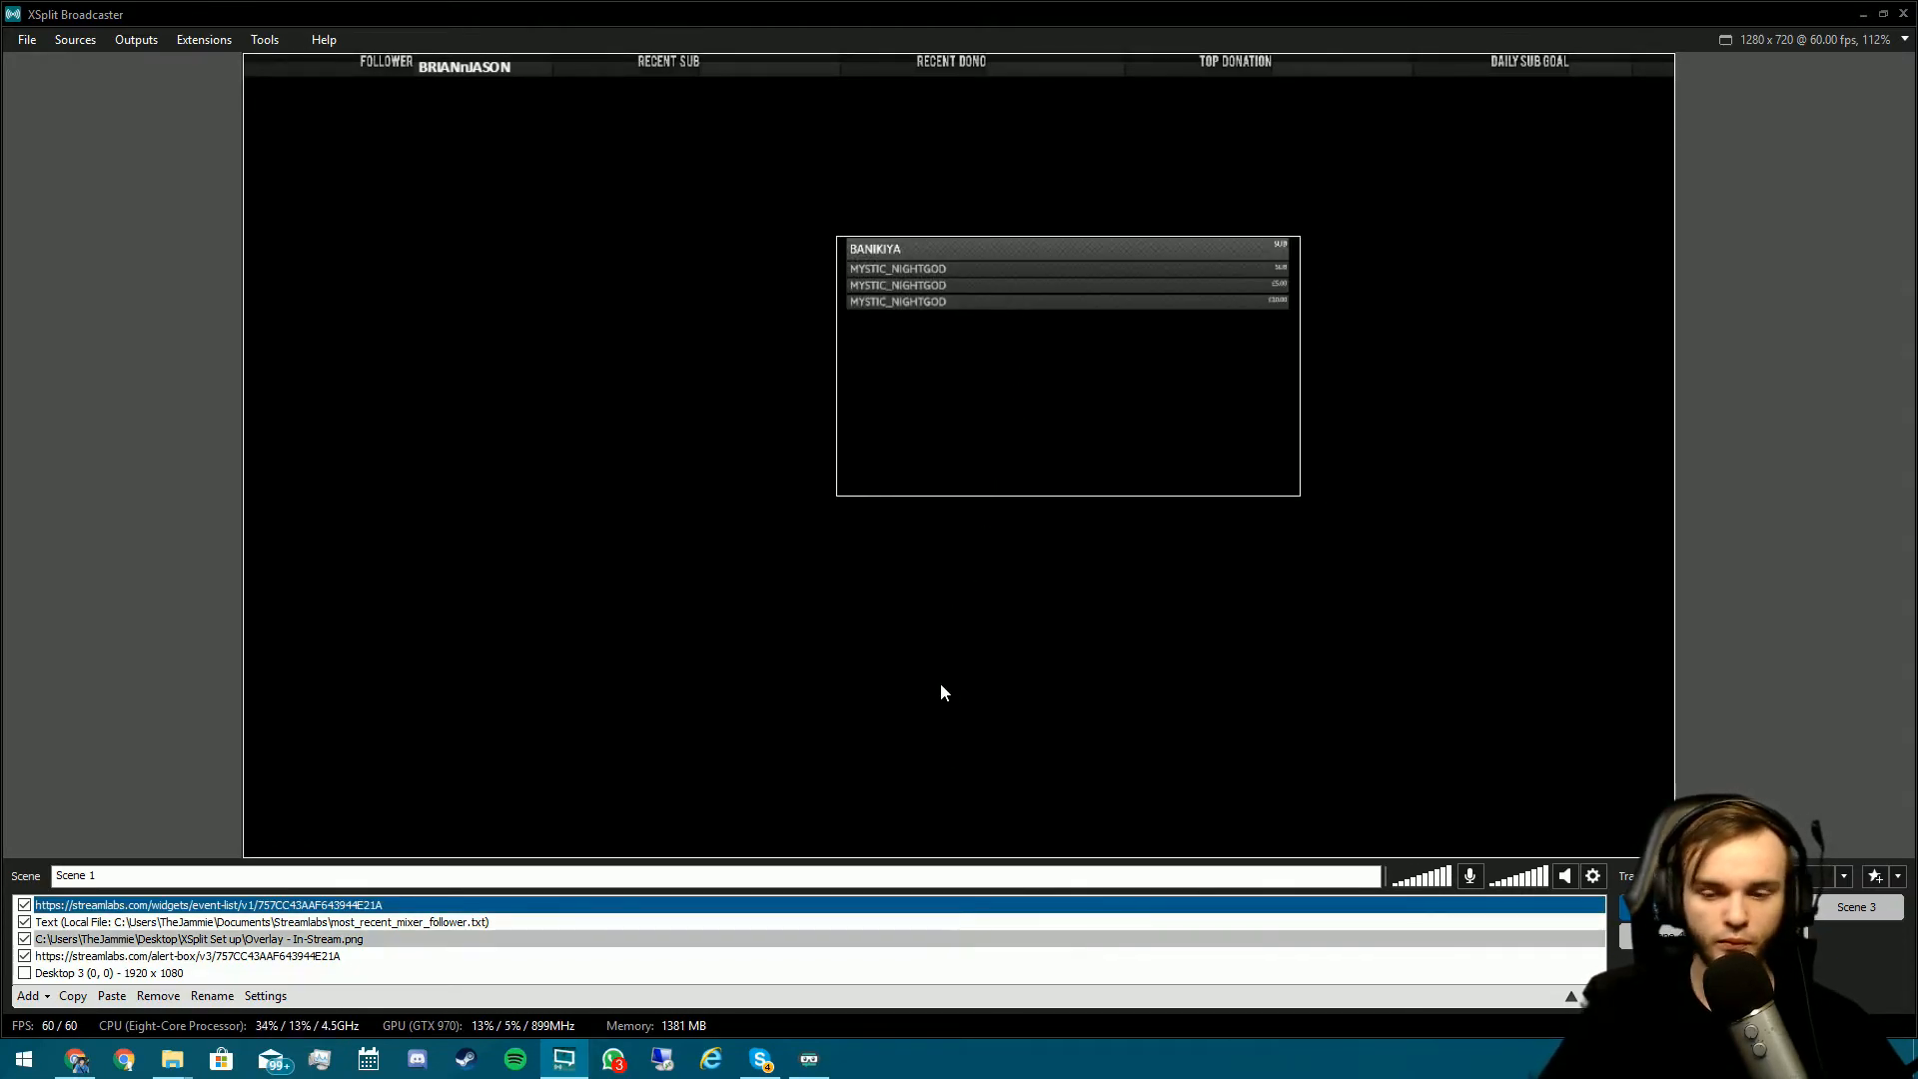
- Switch to Scene 2 and rearrange the windows to reveal the Explorer folders
click(1761, 907)
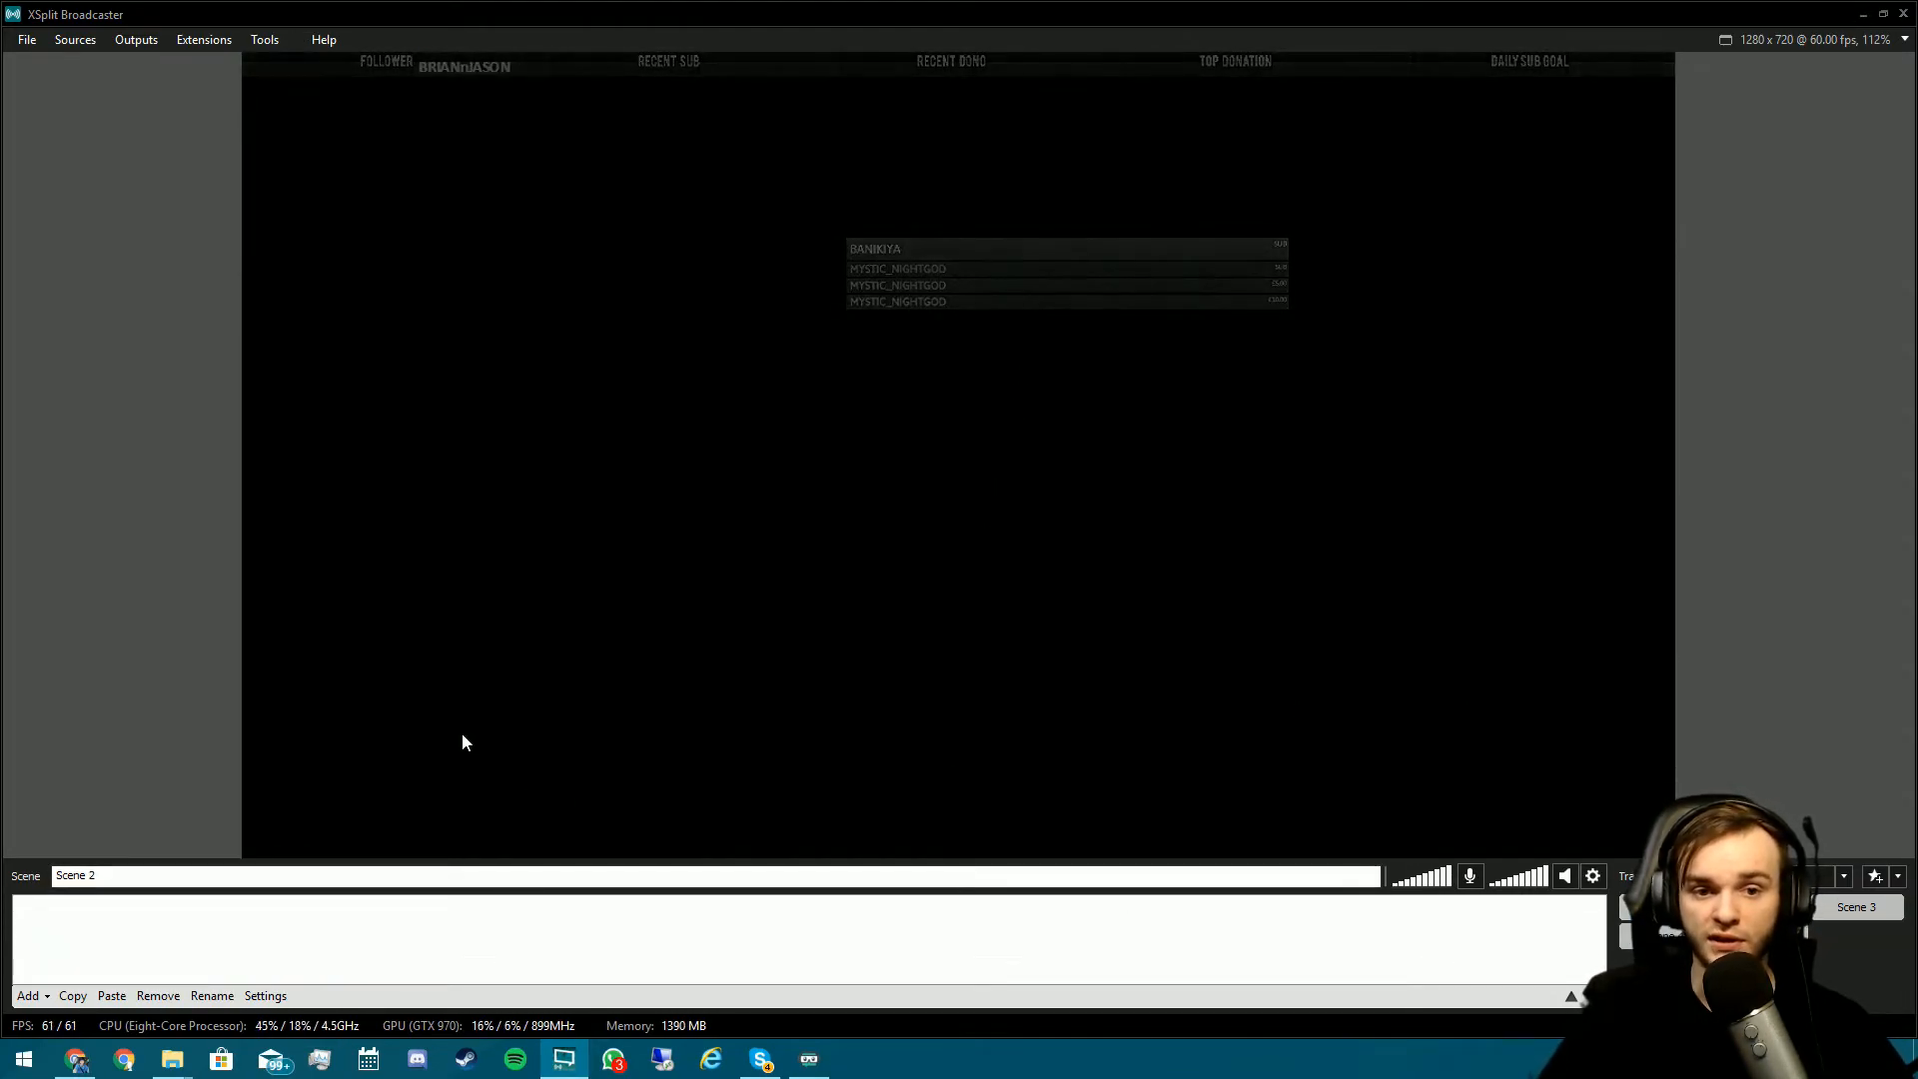
double_click(751, 9)
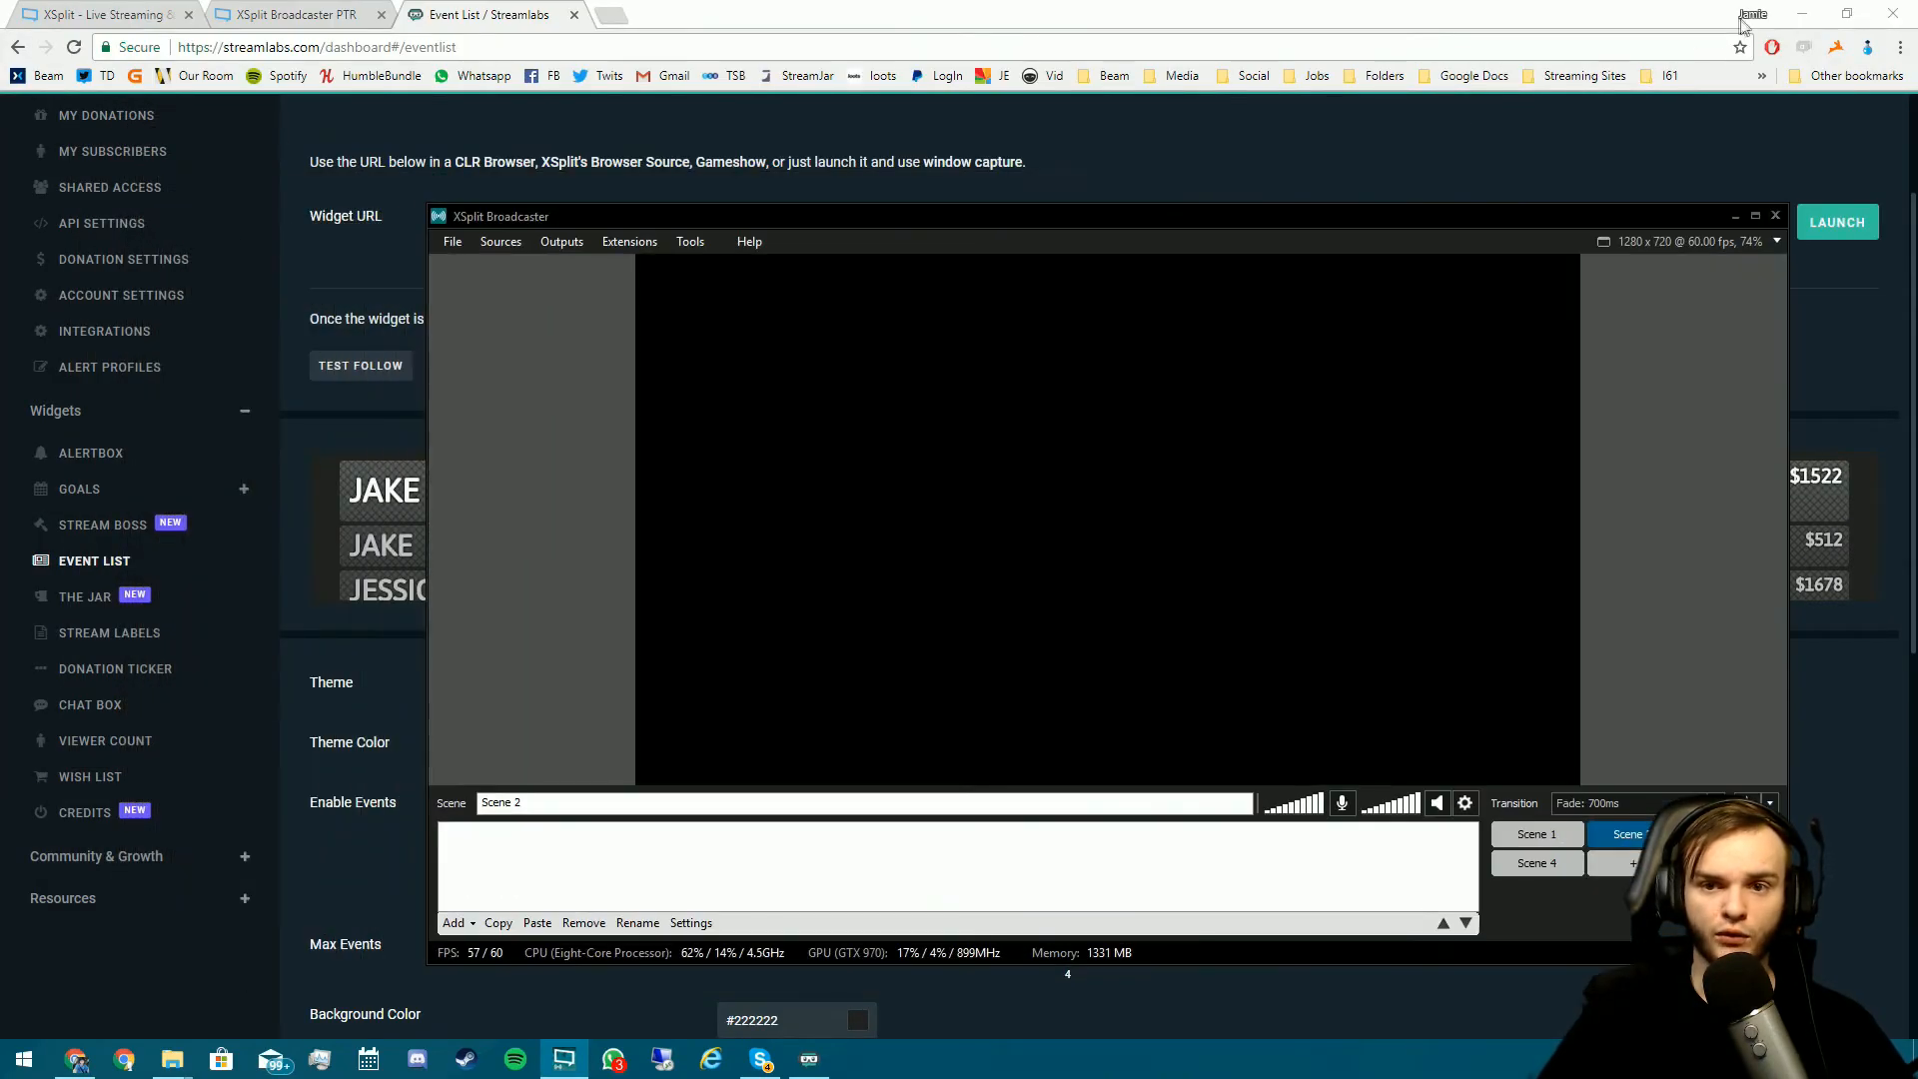
click(1801, 14)
drag(1383, 148, 437, 206)
- Add Overlay - Starting from the XSplit Set up folder to Scene 2, stretched to fill the canvas
click(1053, 199)
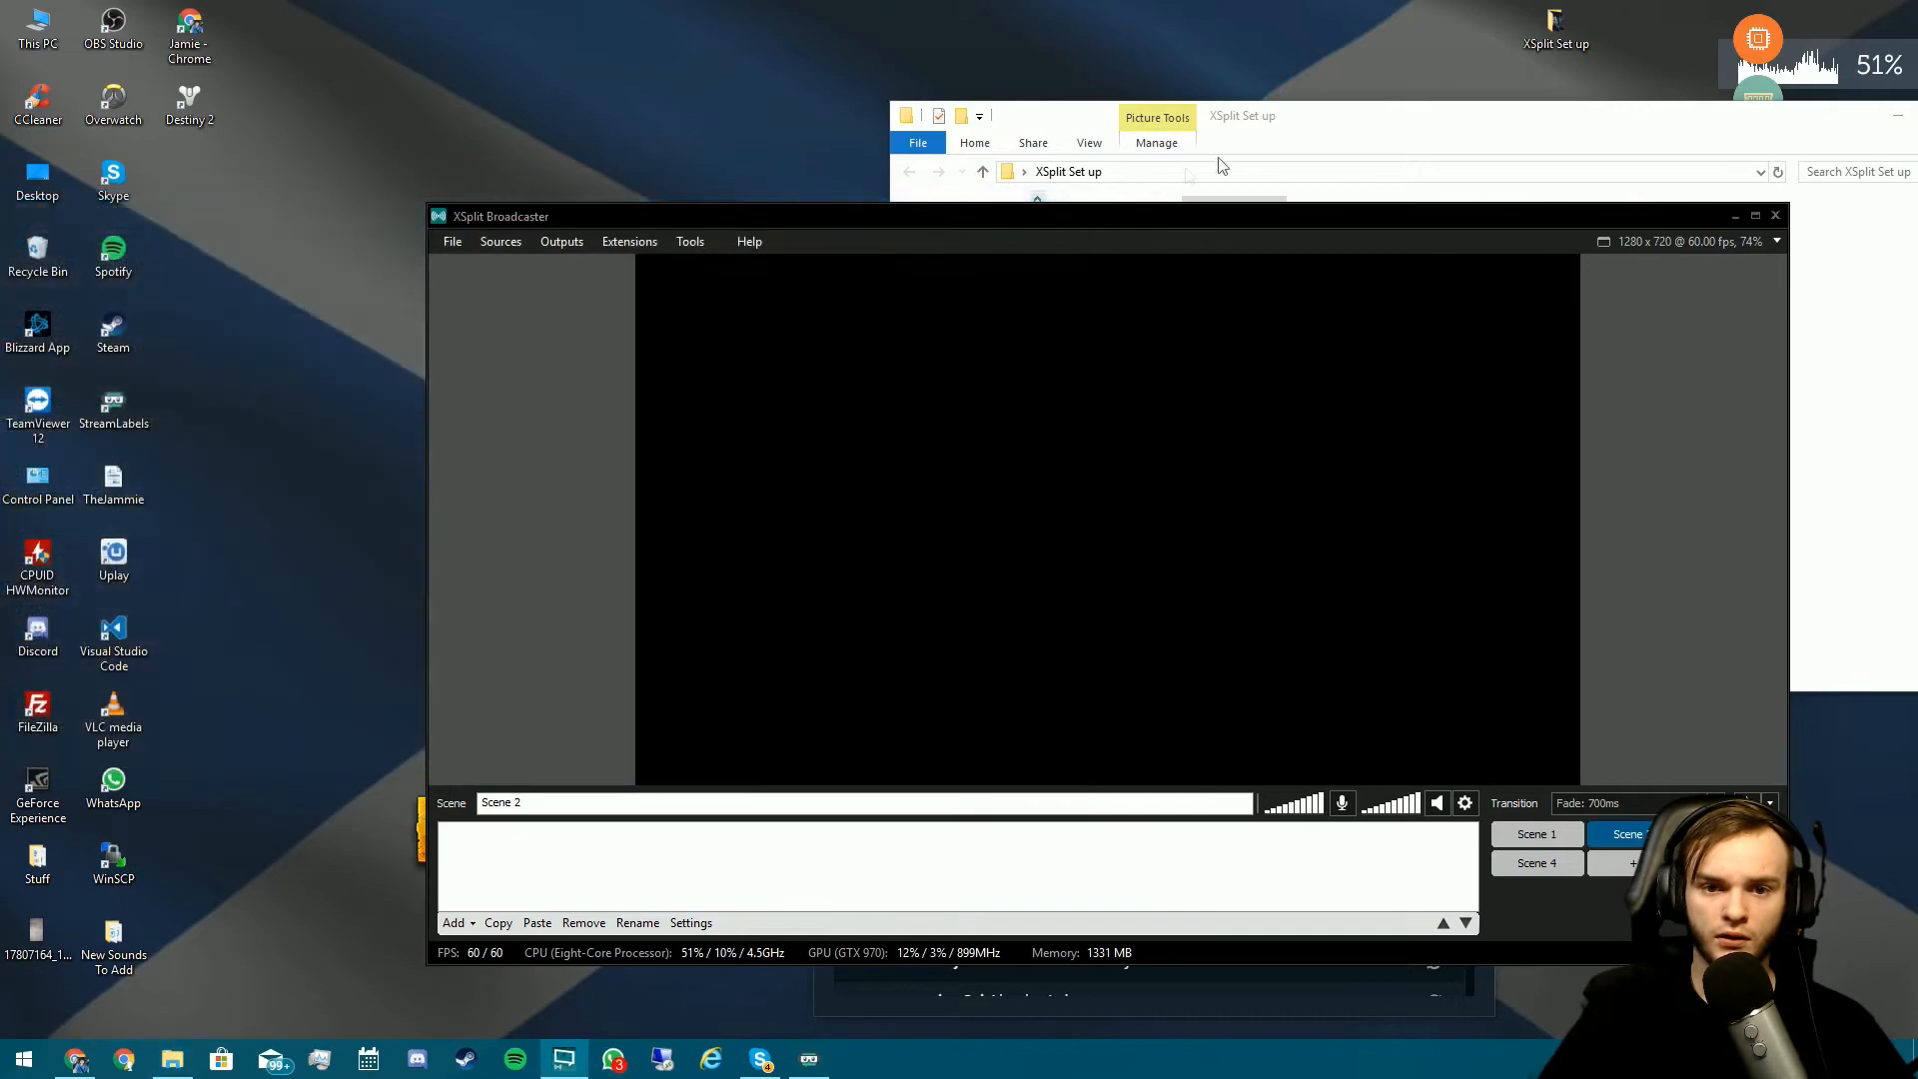
click(1189, 175)
click(1604, 271)
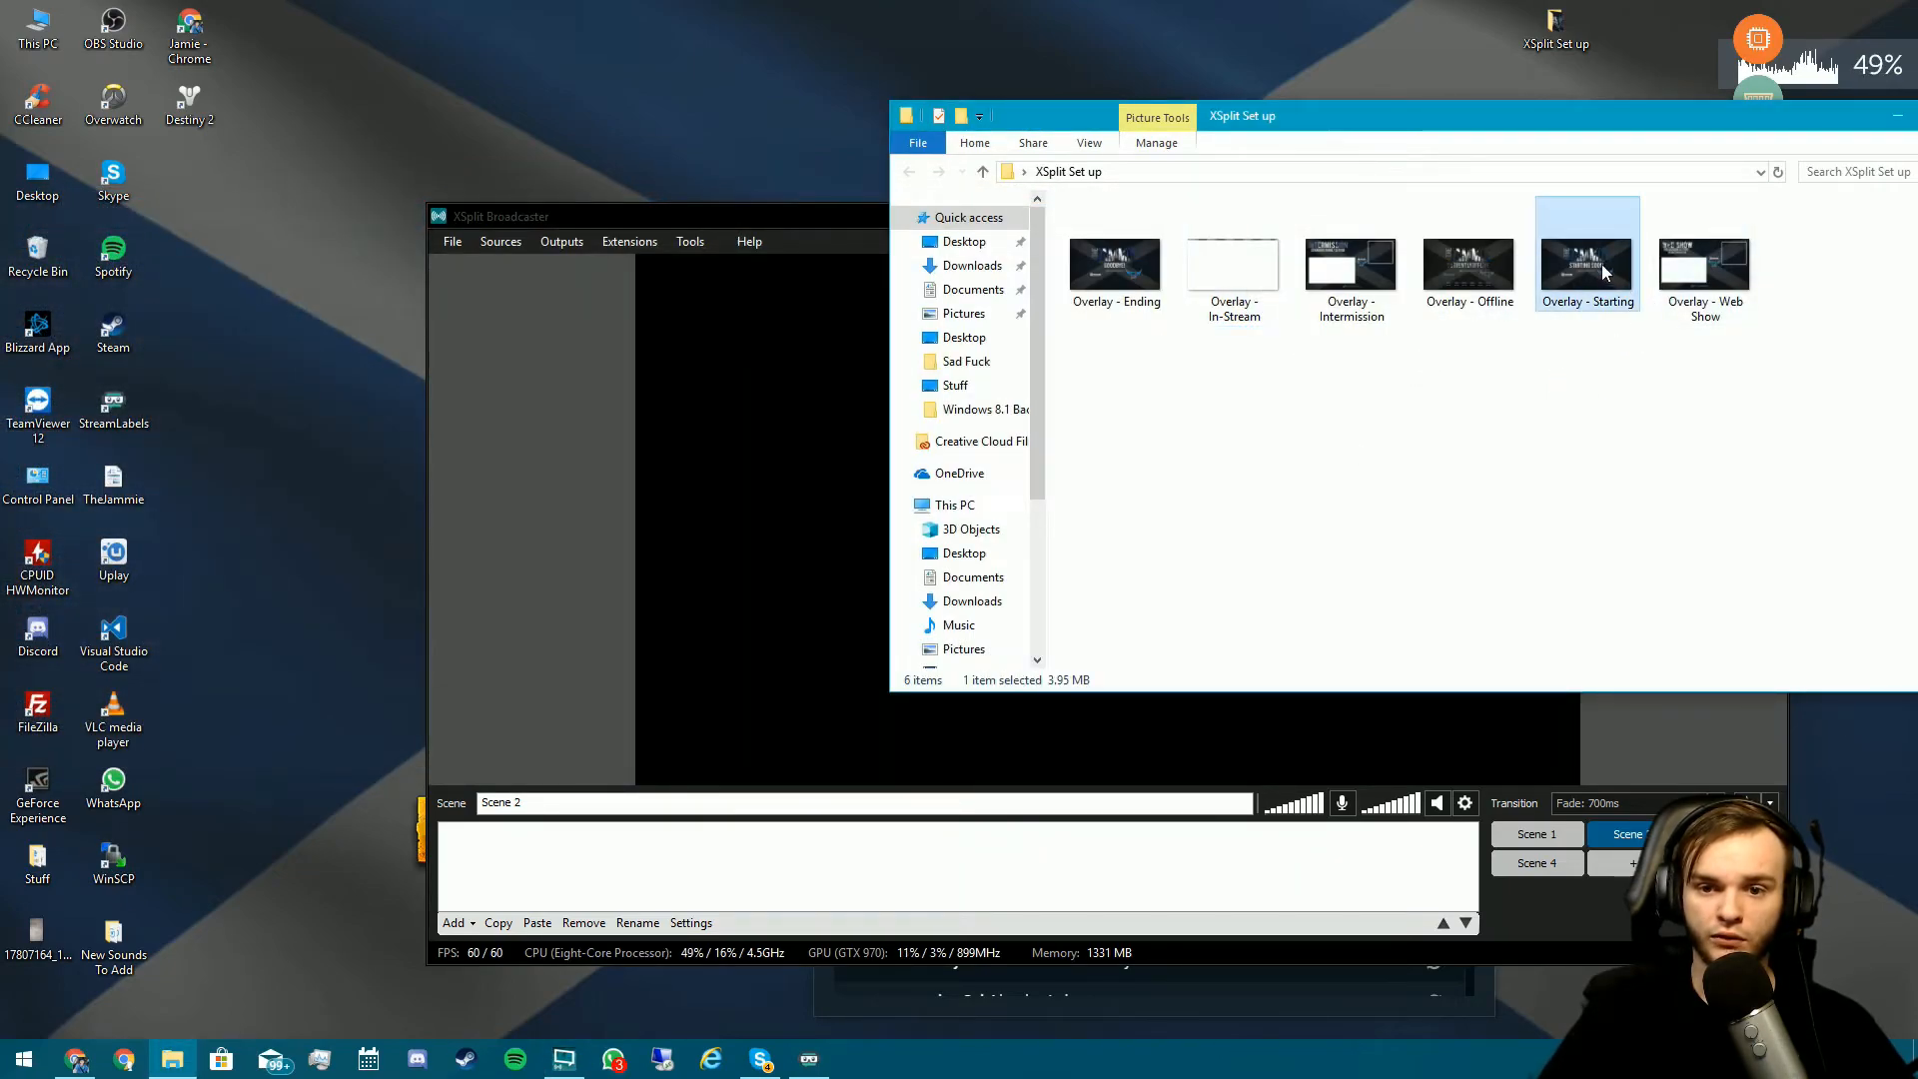
double_click(756, 220)
drag(950, 447, 1673, 855)
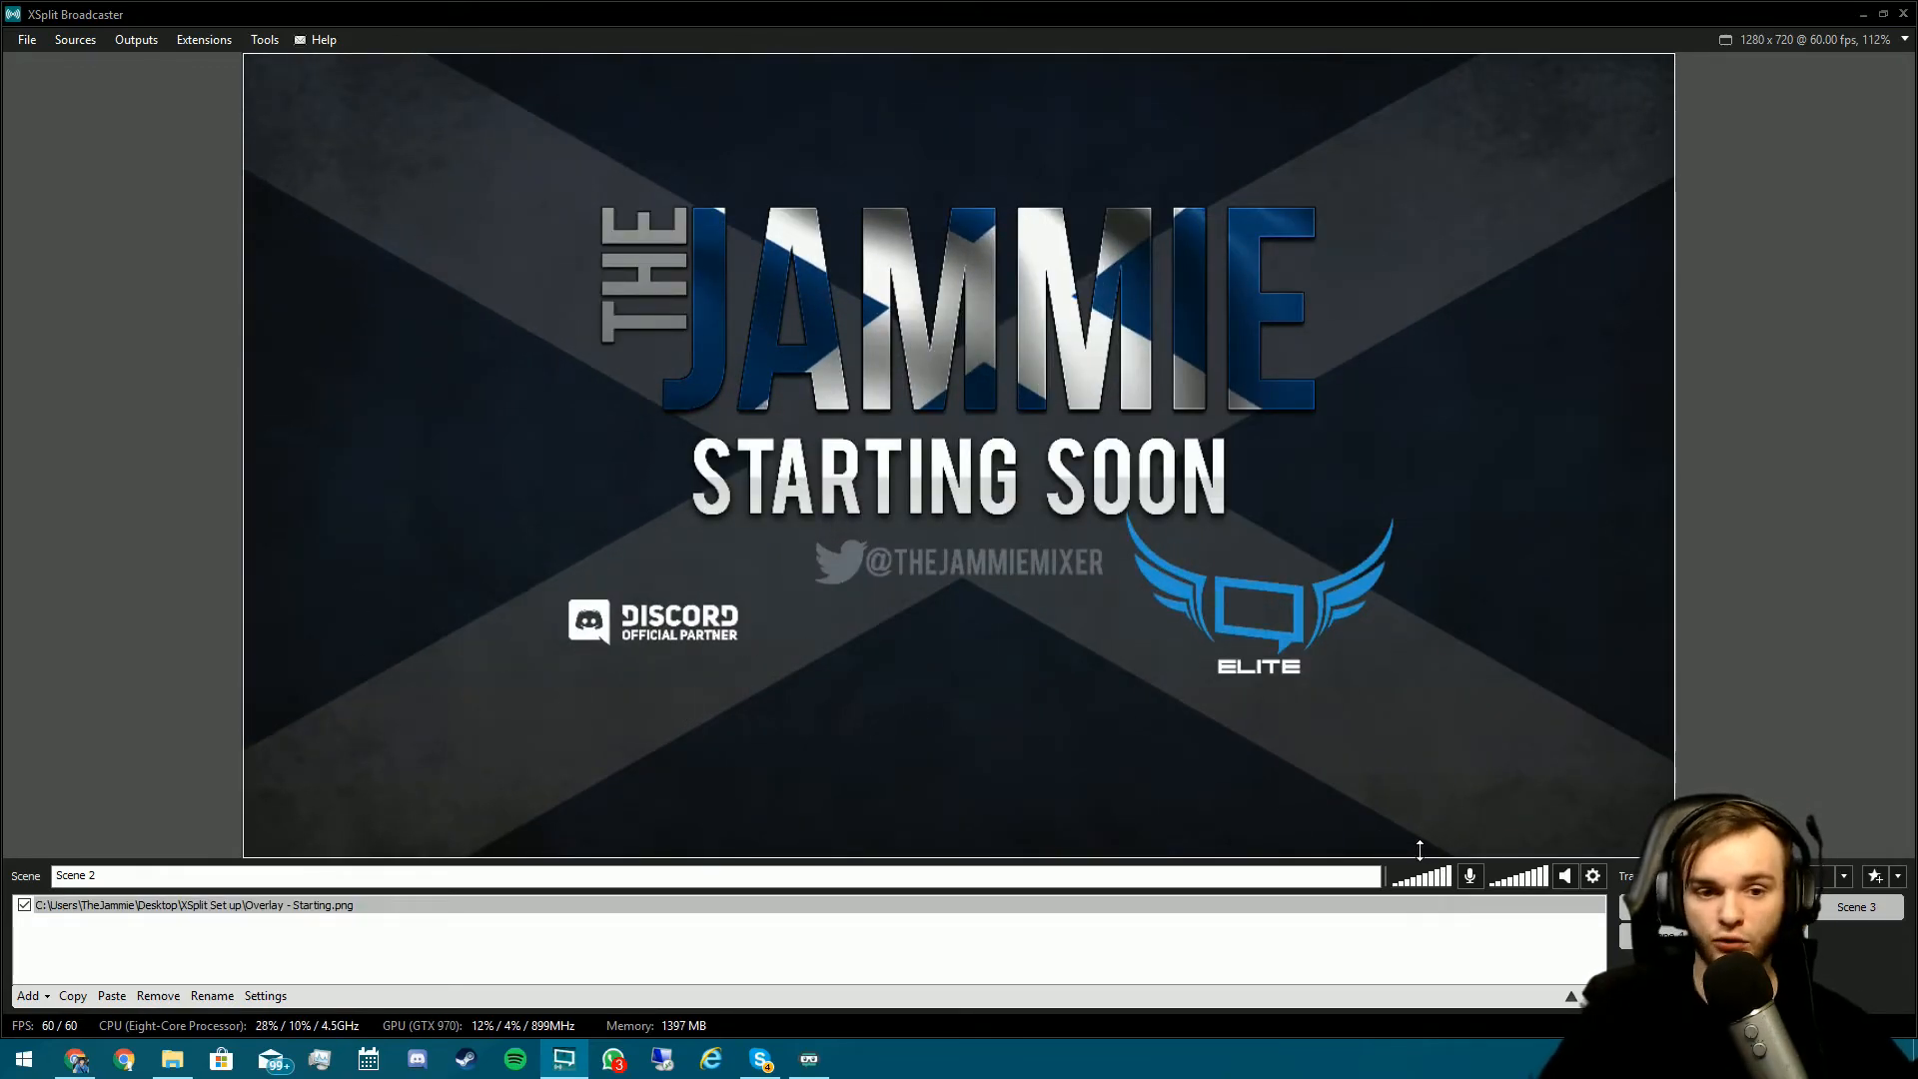
click(1674, 911)
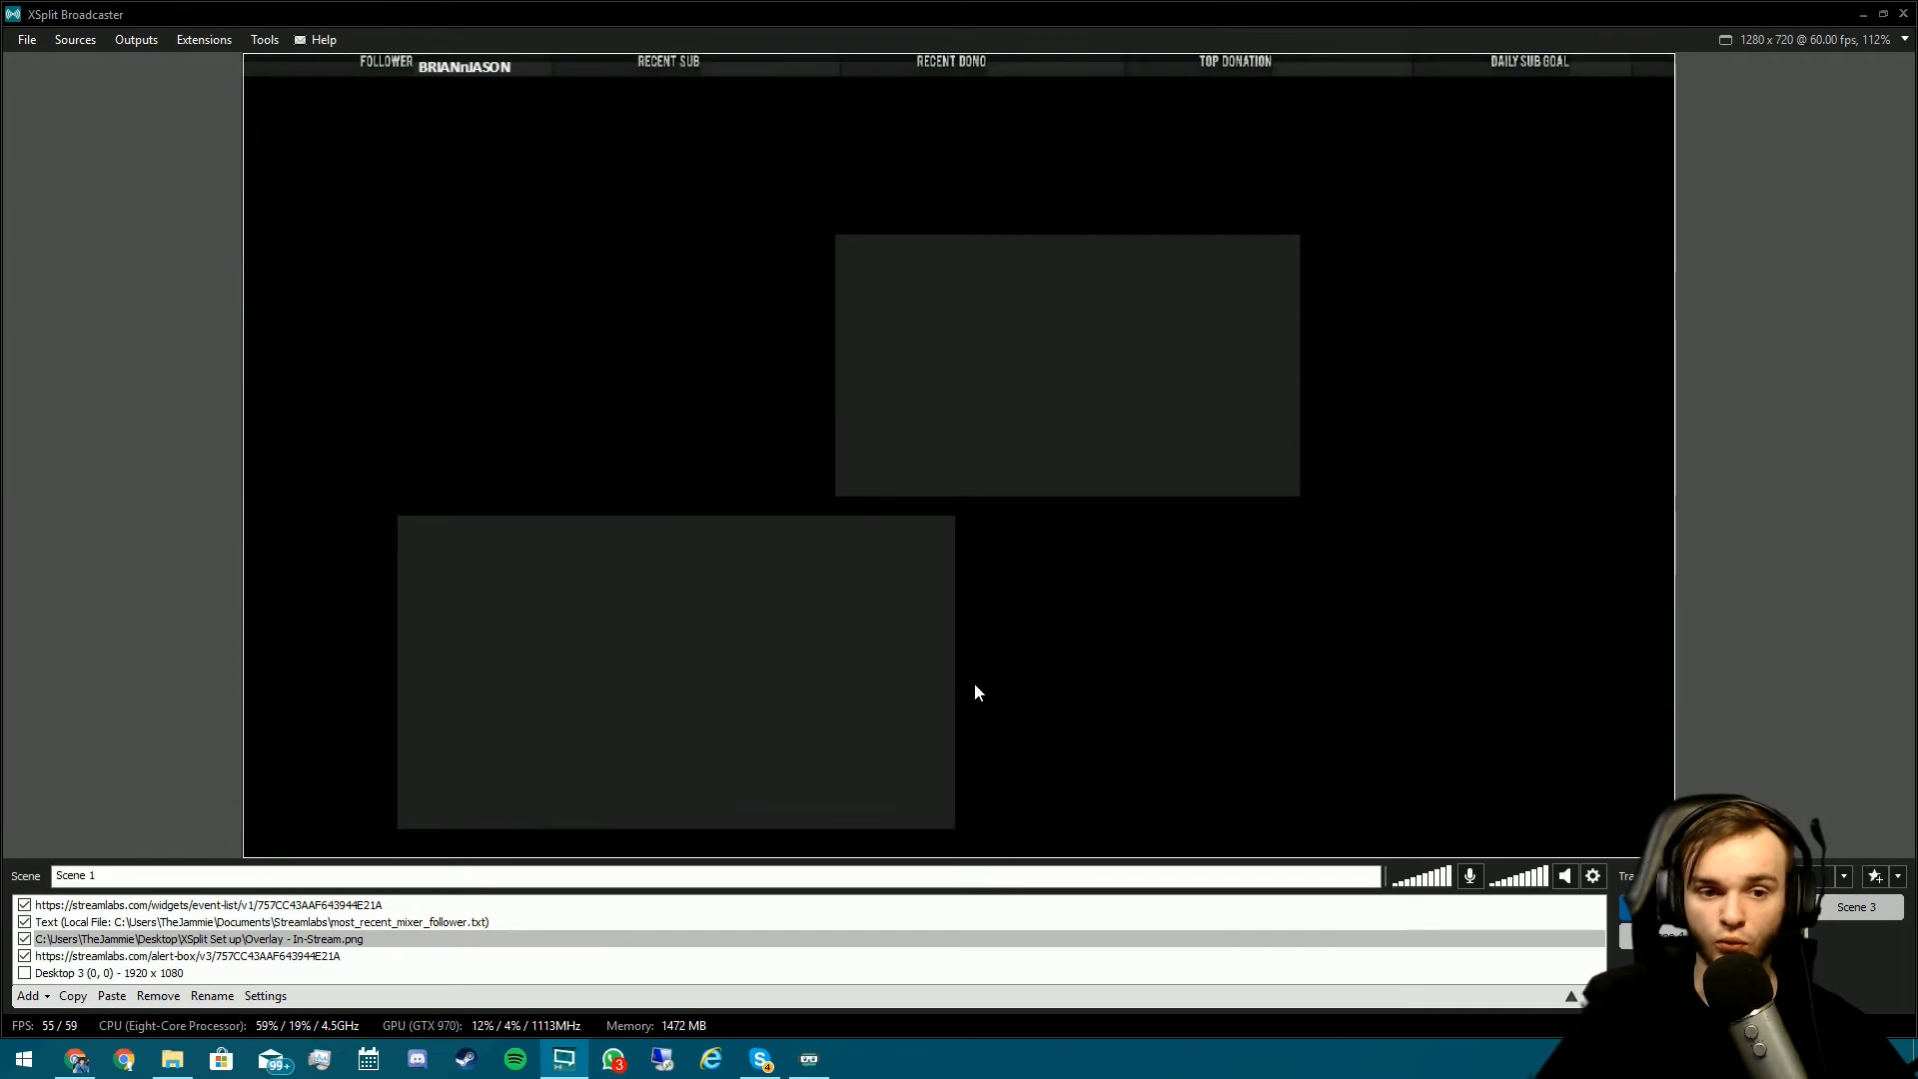
- Enable Keep source in memory for the In-Stream overlay image and the alert box source
double_click(204, 940)
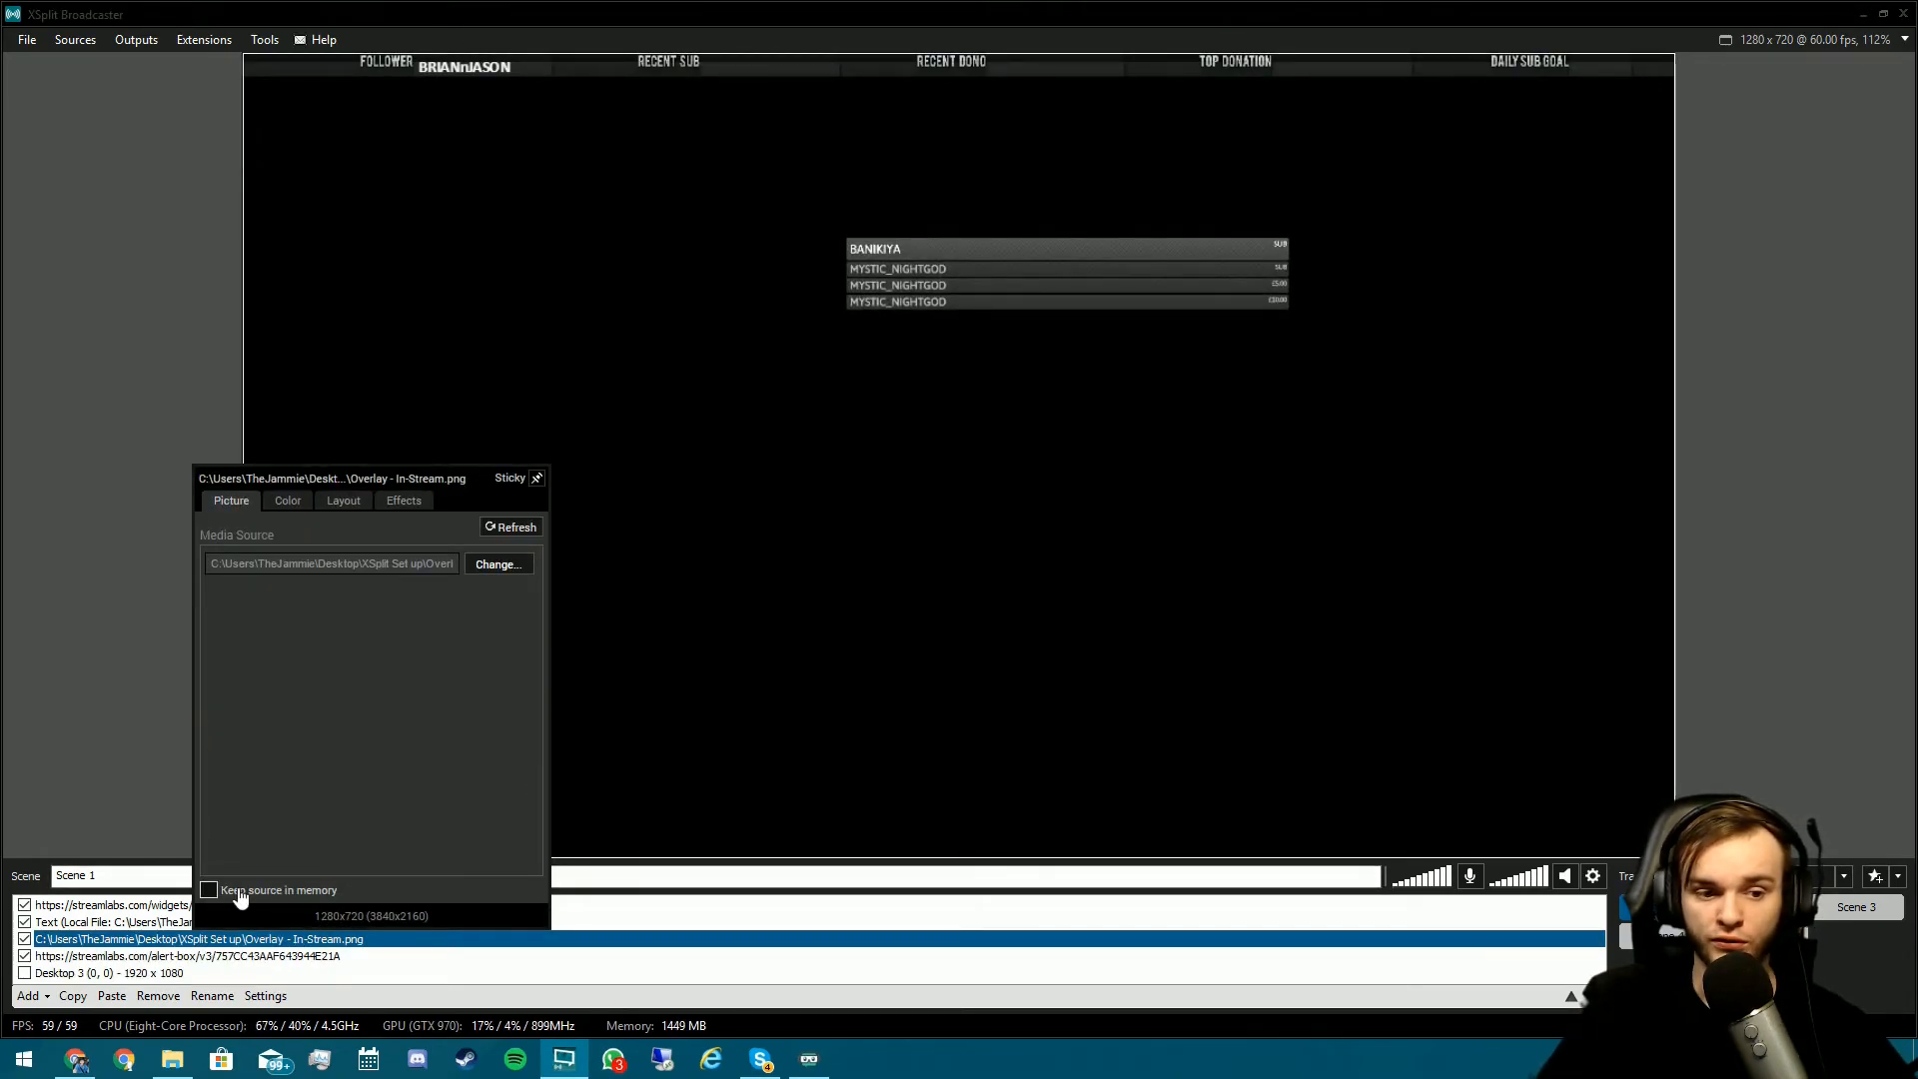
click(209, 890)
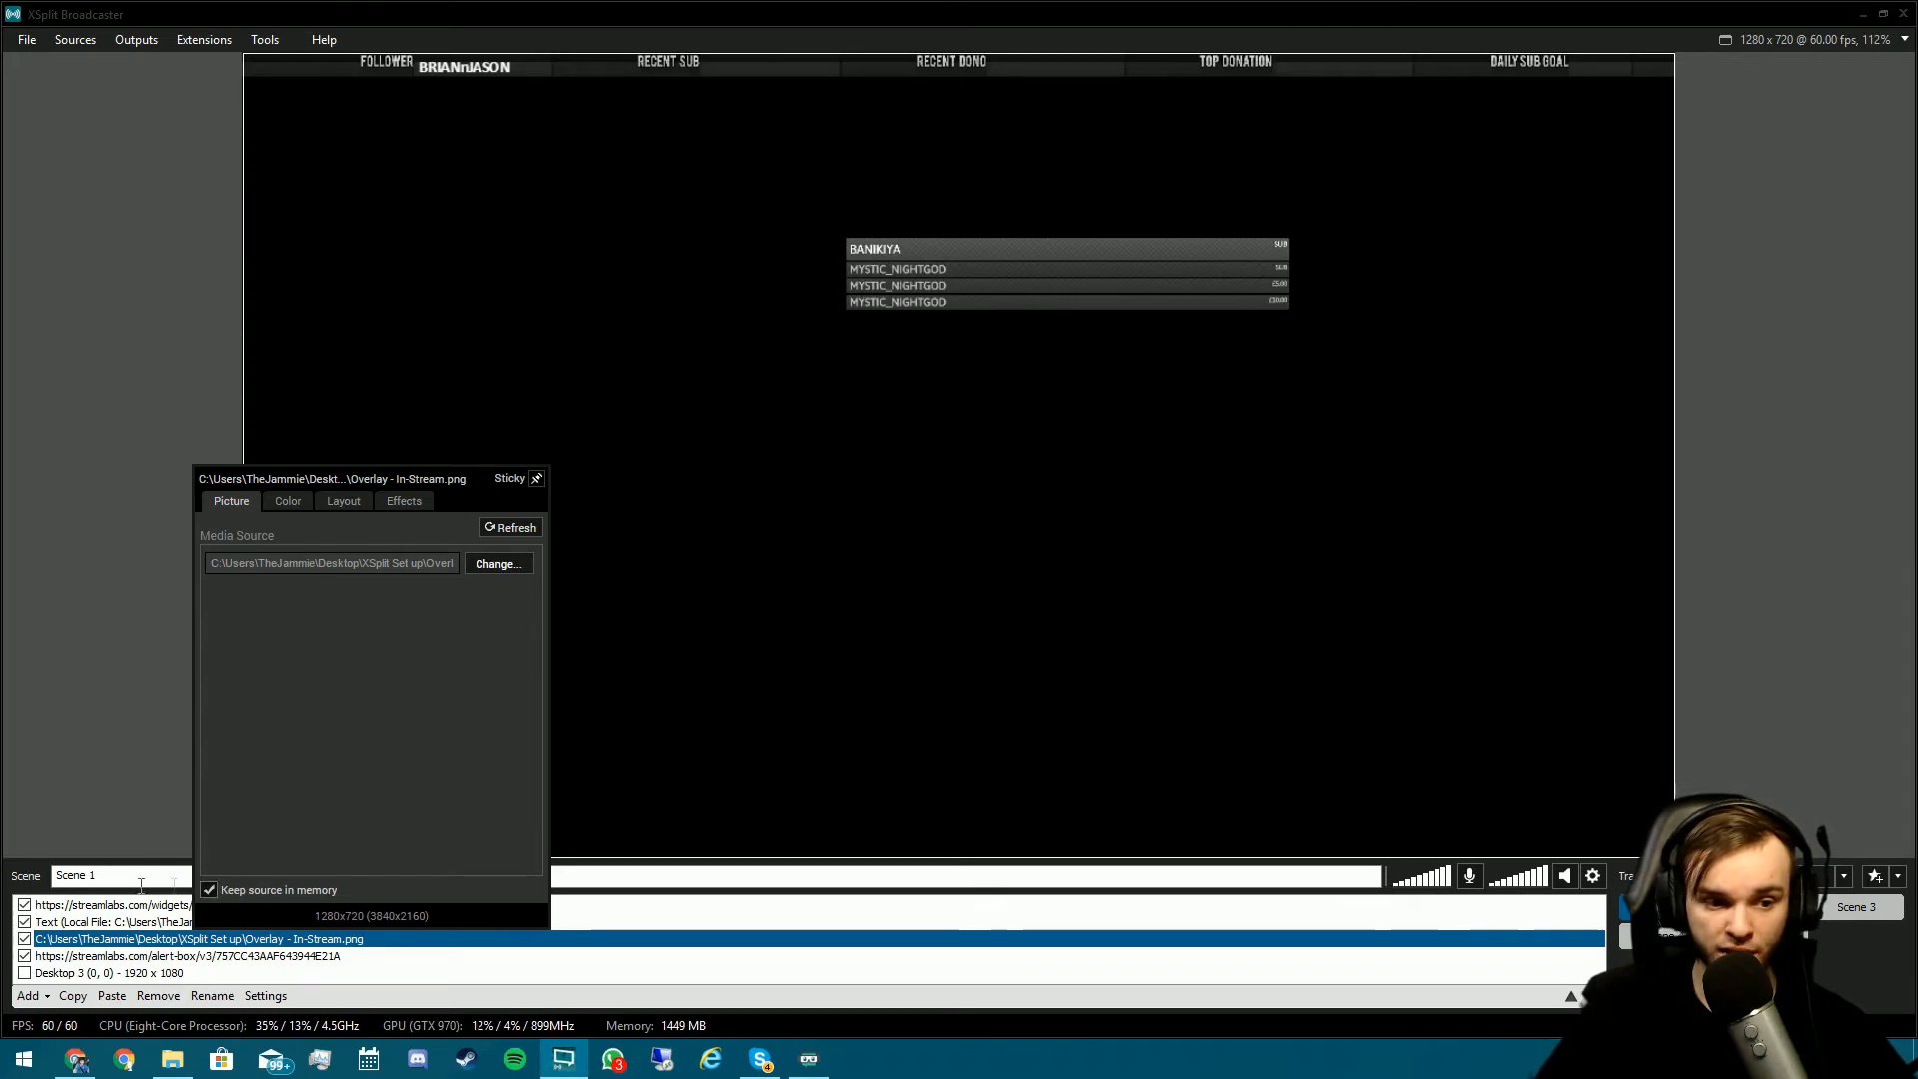
click(92, 957)
double_click(92, 957)
click(97, 937)
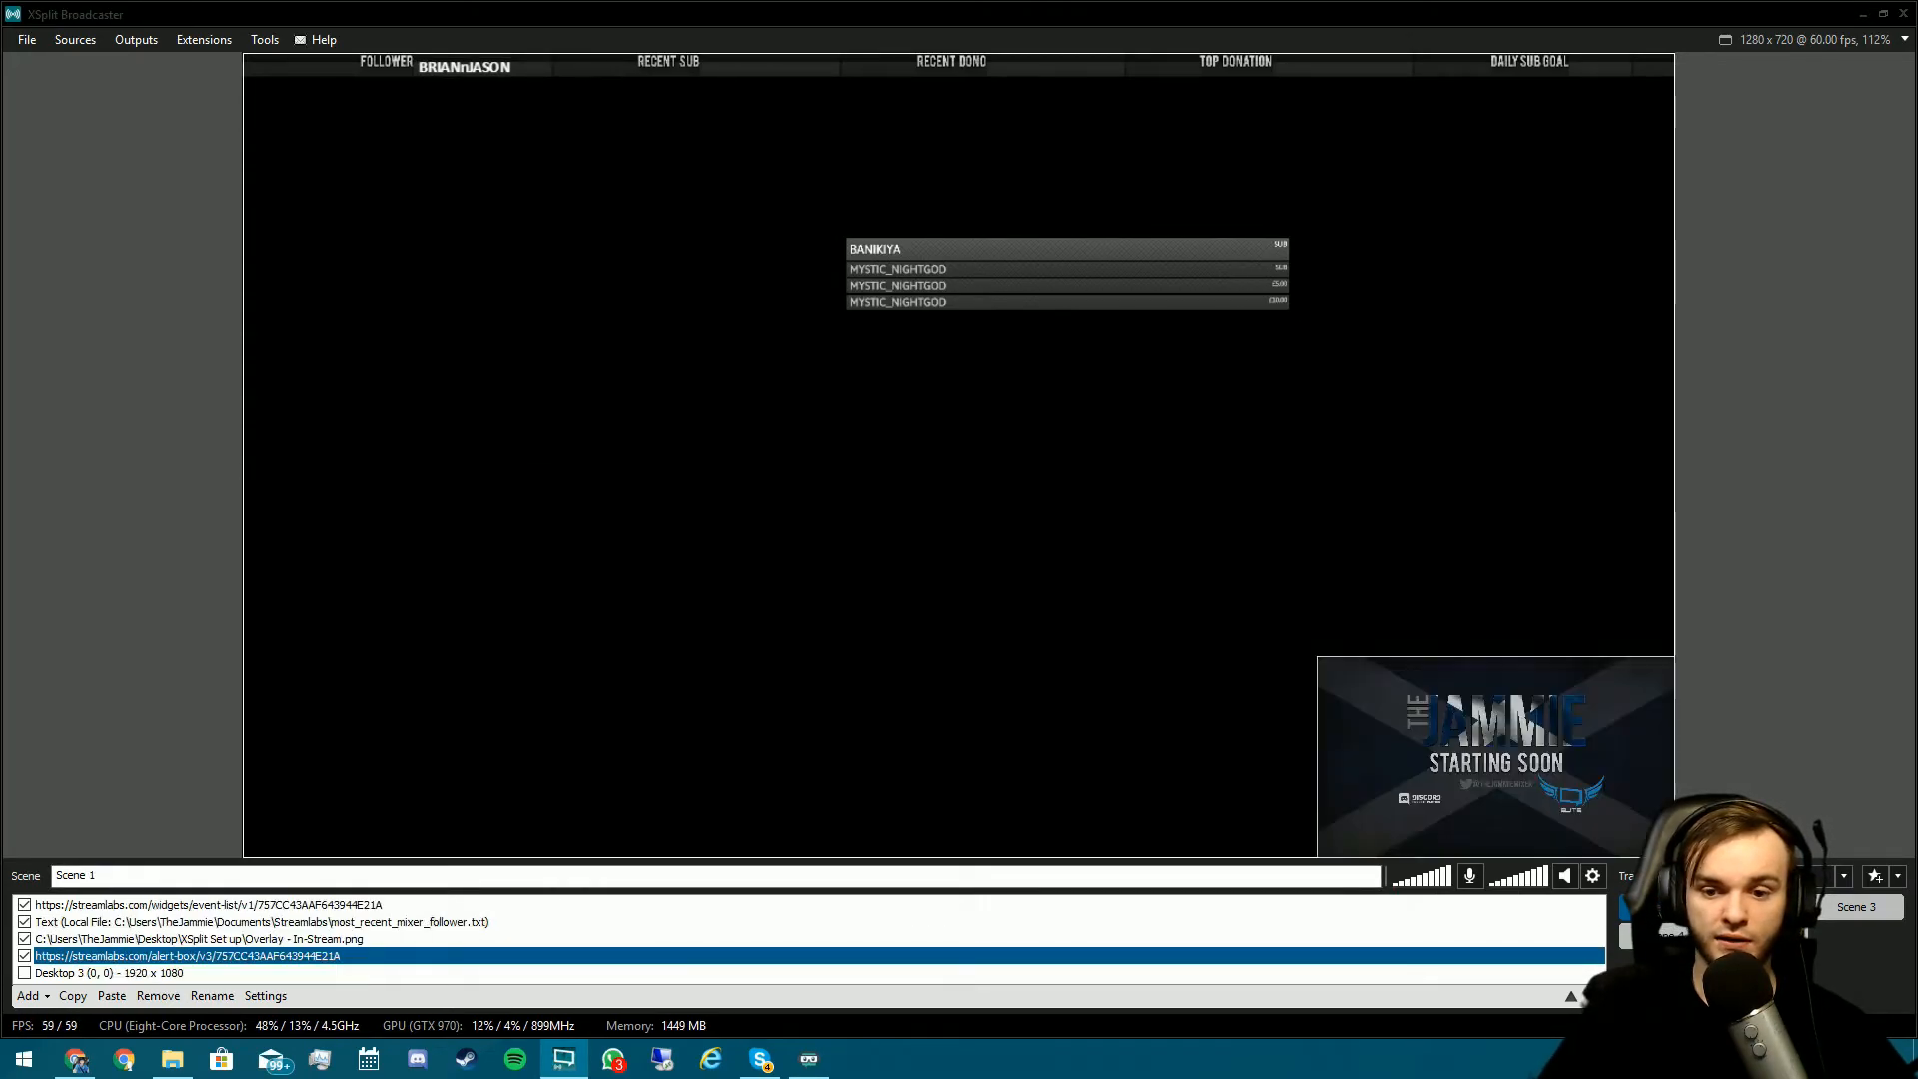
- Select the alert box in Scene 1, then switch to the Starting Soon scene with Ctrl+2
click(1760, 908)
click(1662, 907)
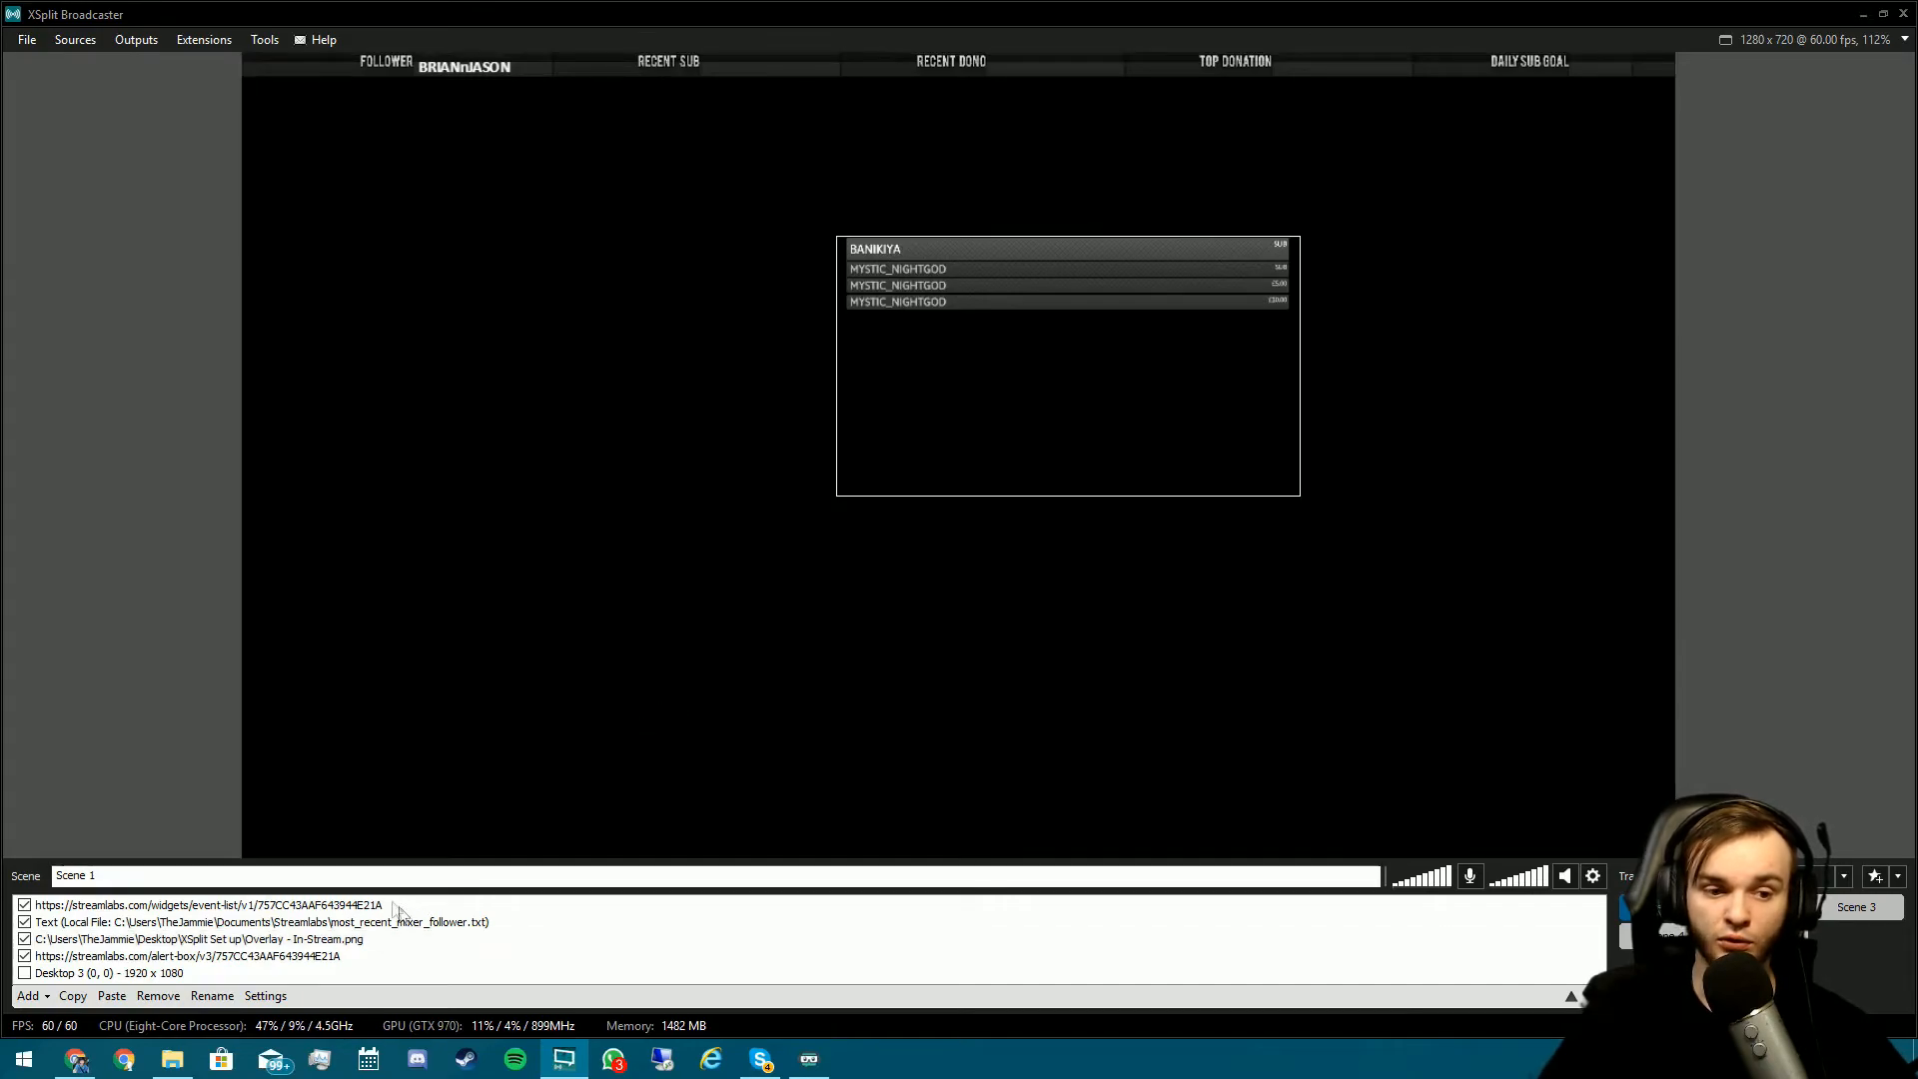
click(250, 957)
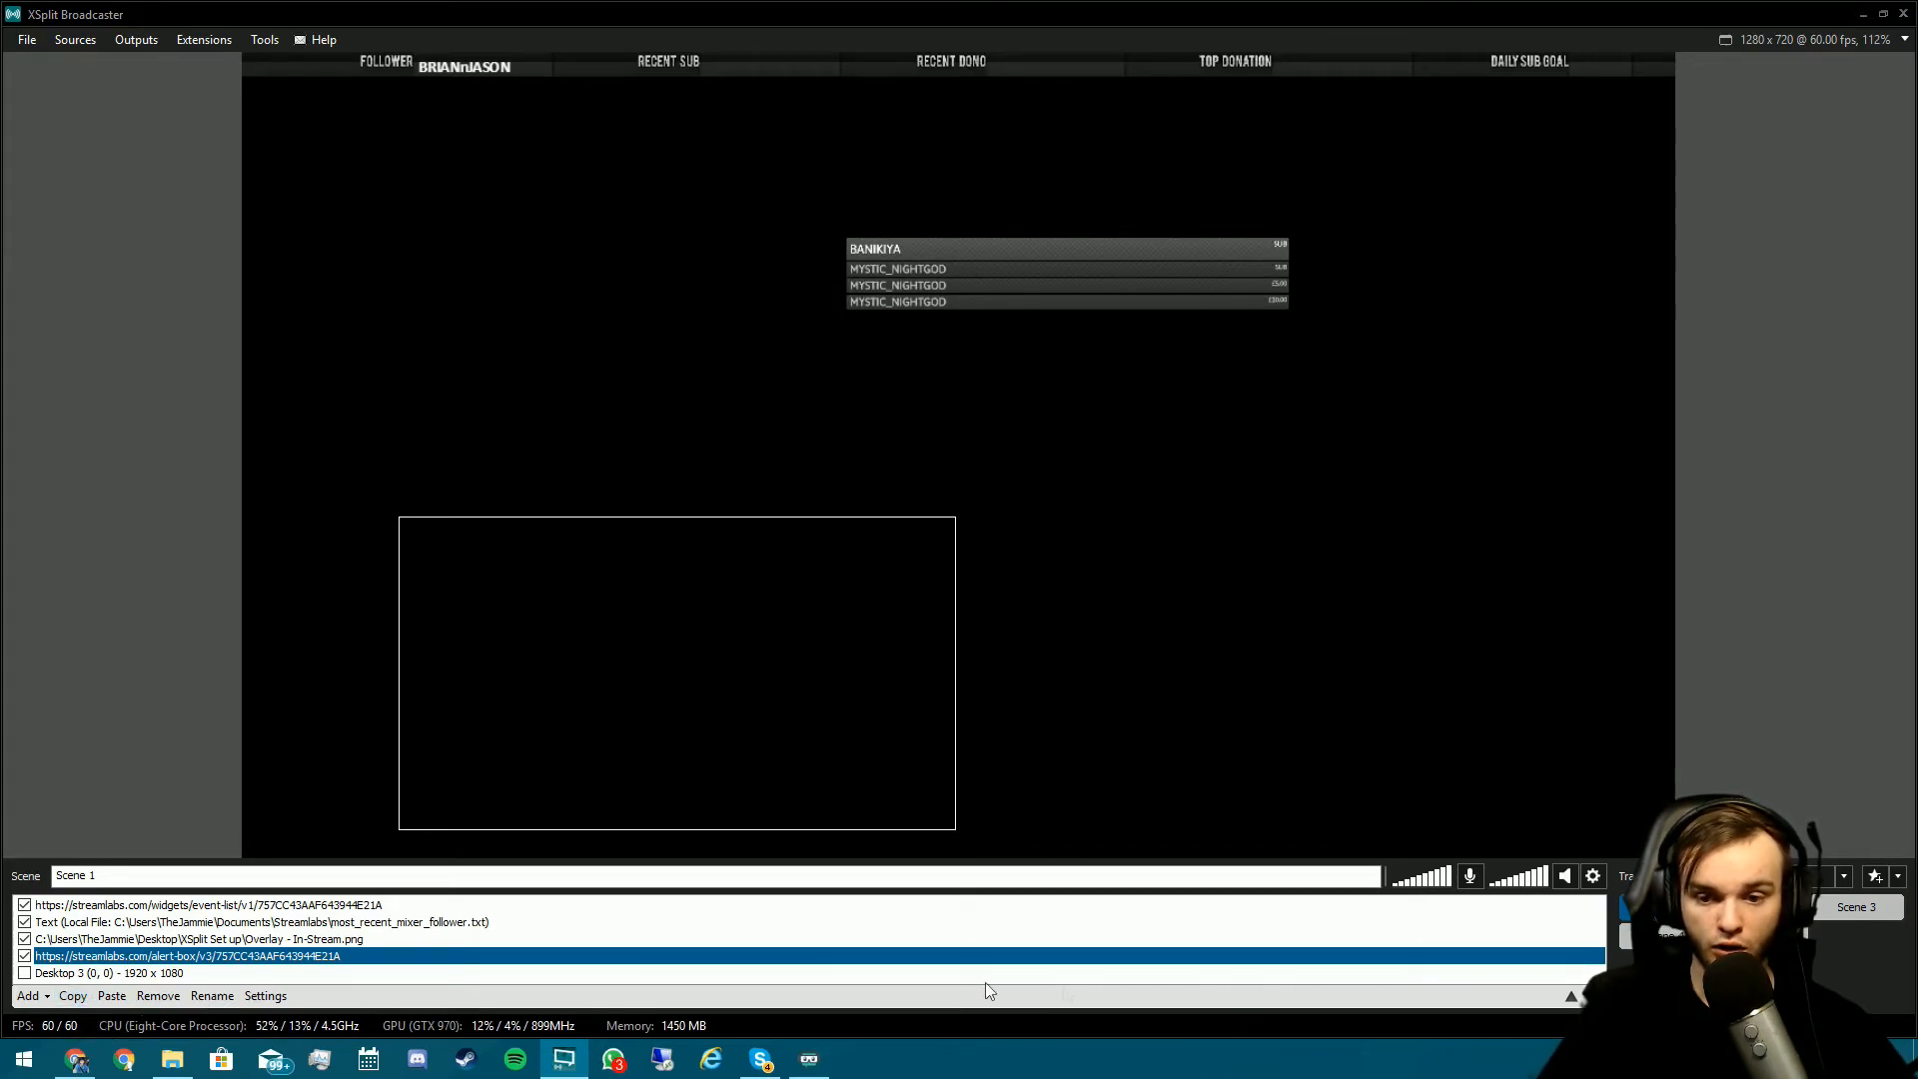
key(ctrl+2)
- Paste the alert box into Scene 2 as a linked source
key(ctrl+v)
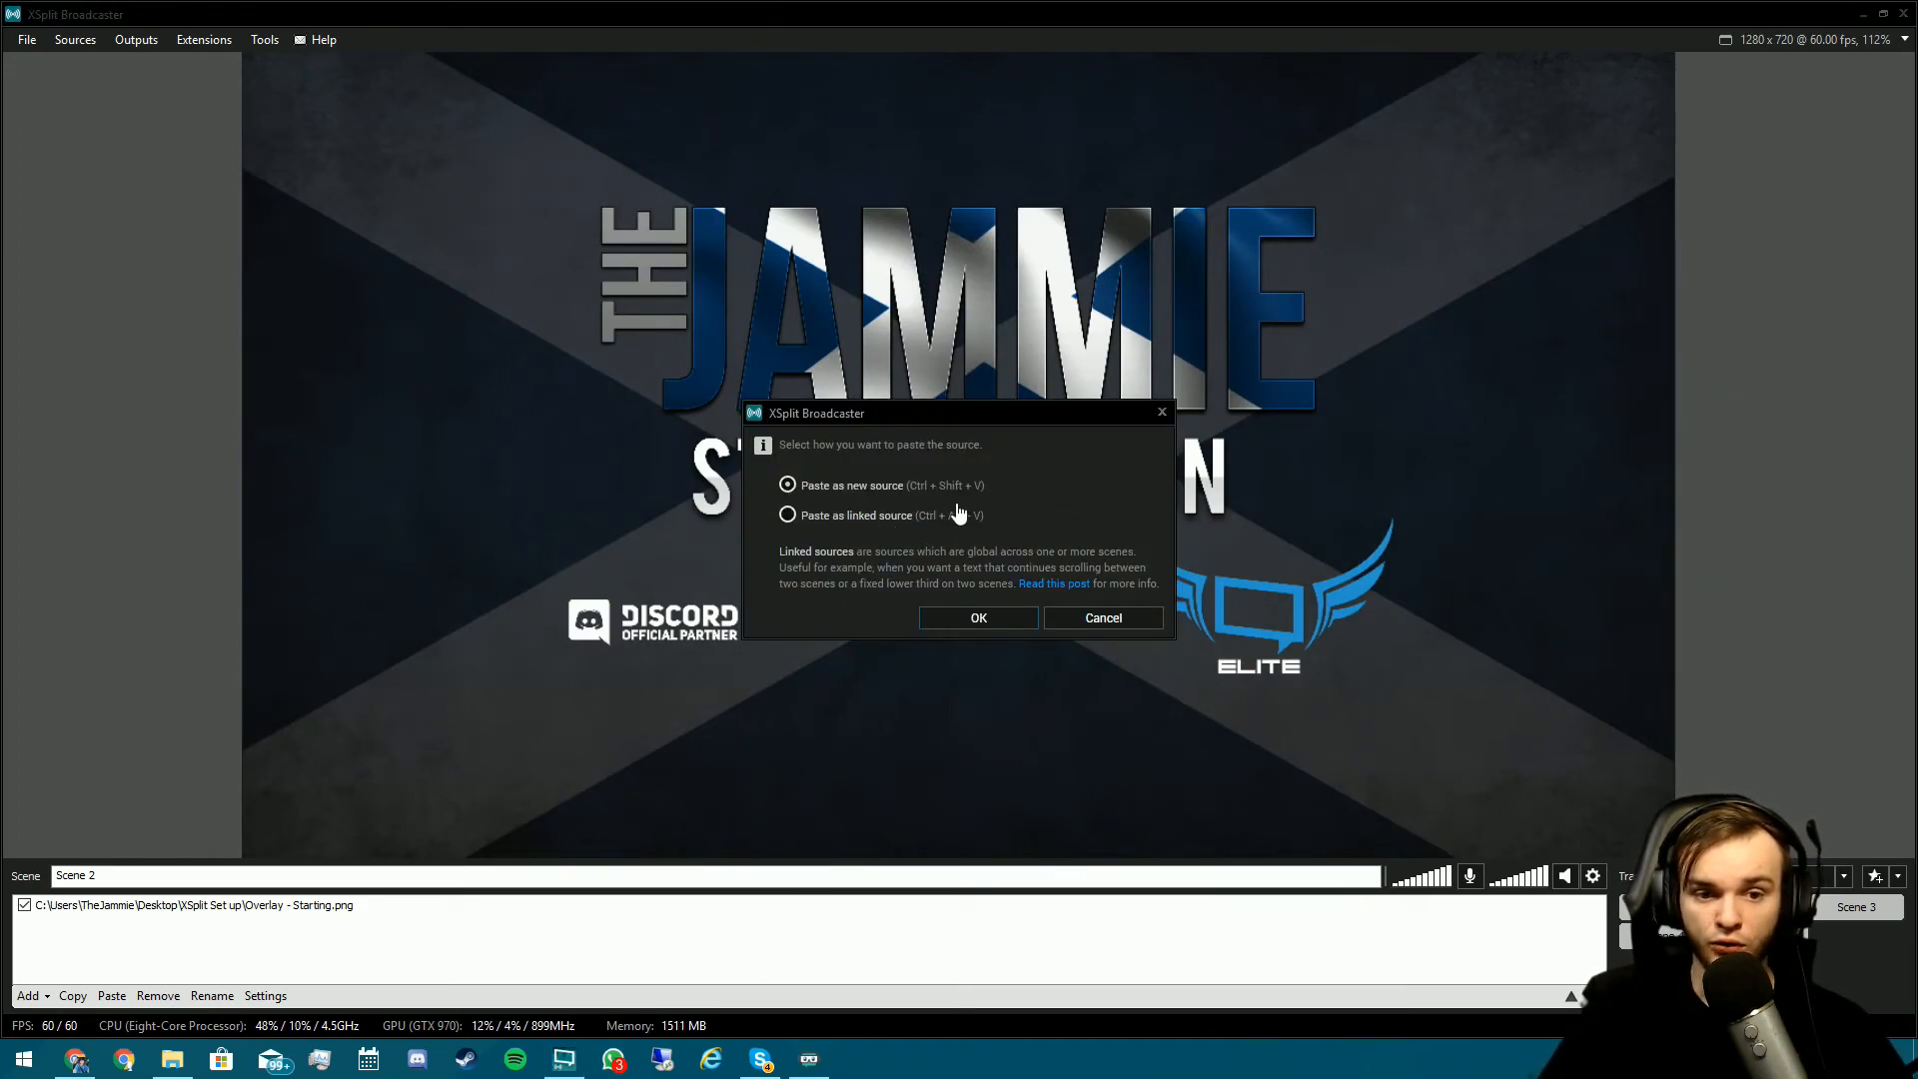
click(879, 518)
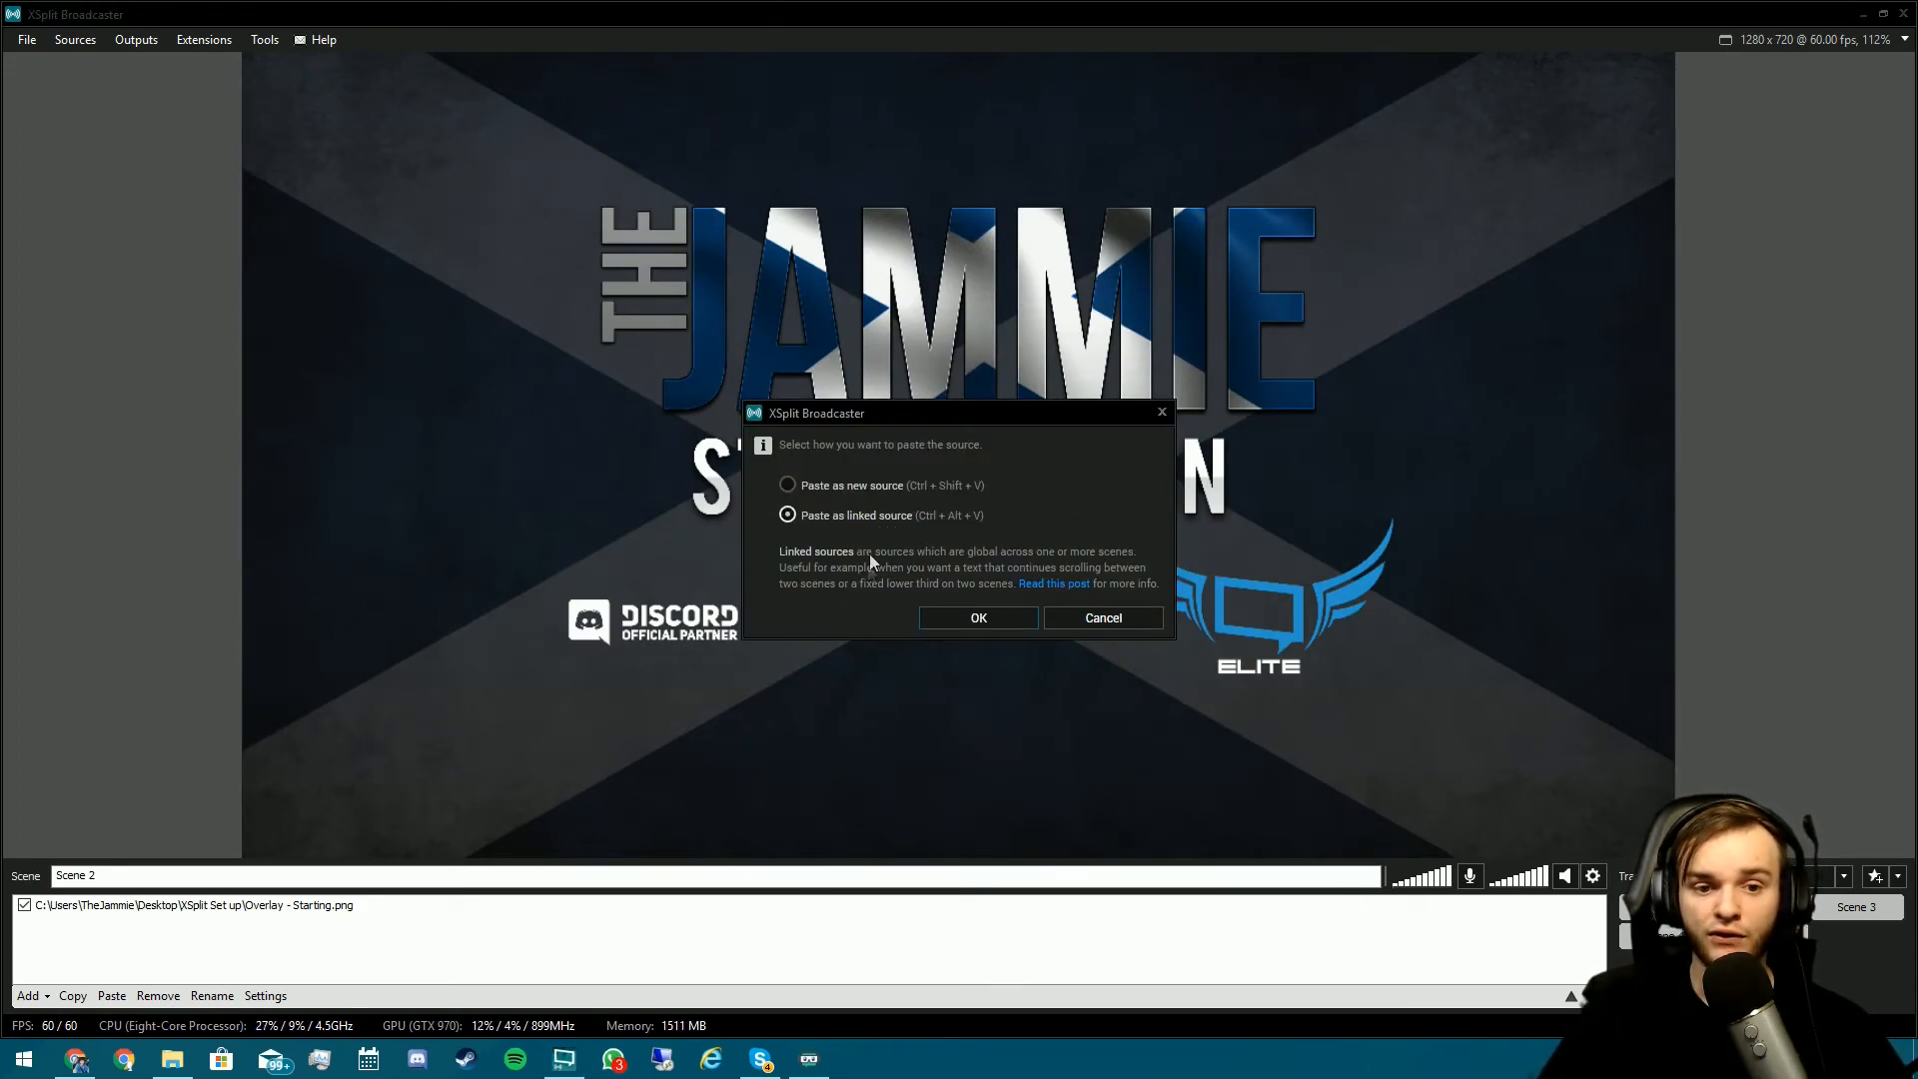
click(979, 619)
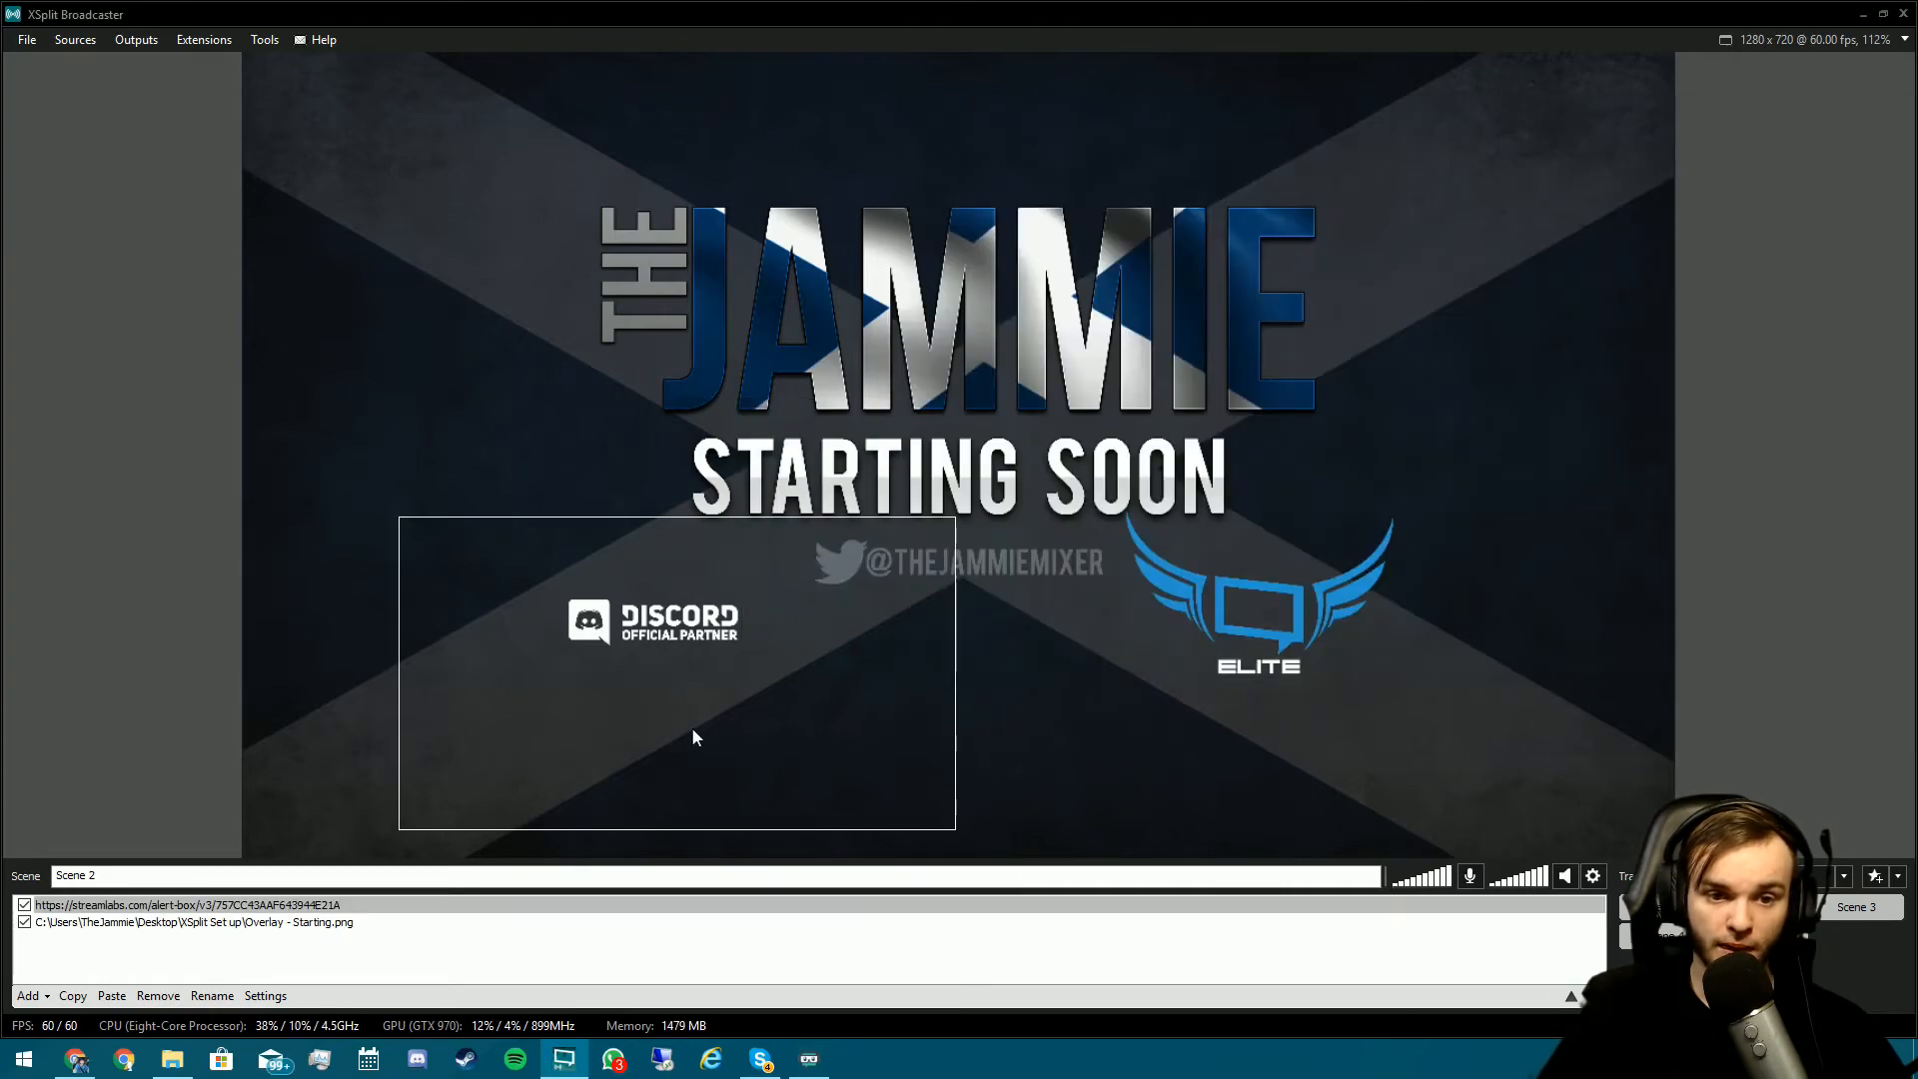
- Move the linked alert box over the ELITE logo, then return to Scene 1
click(567, 643)
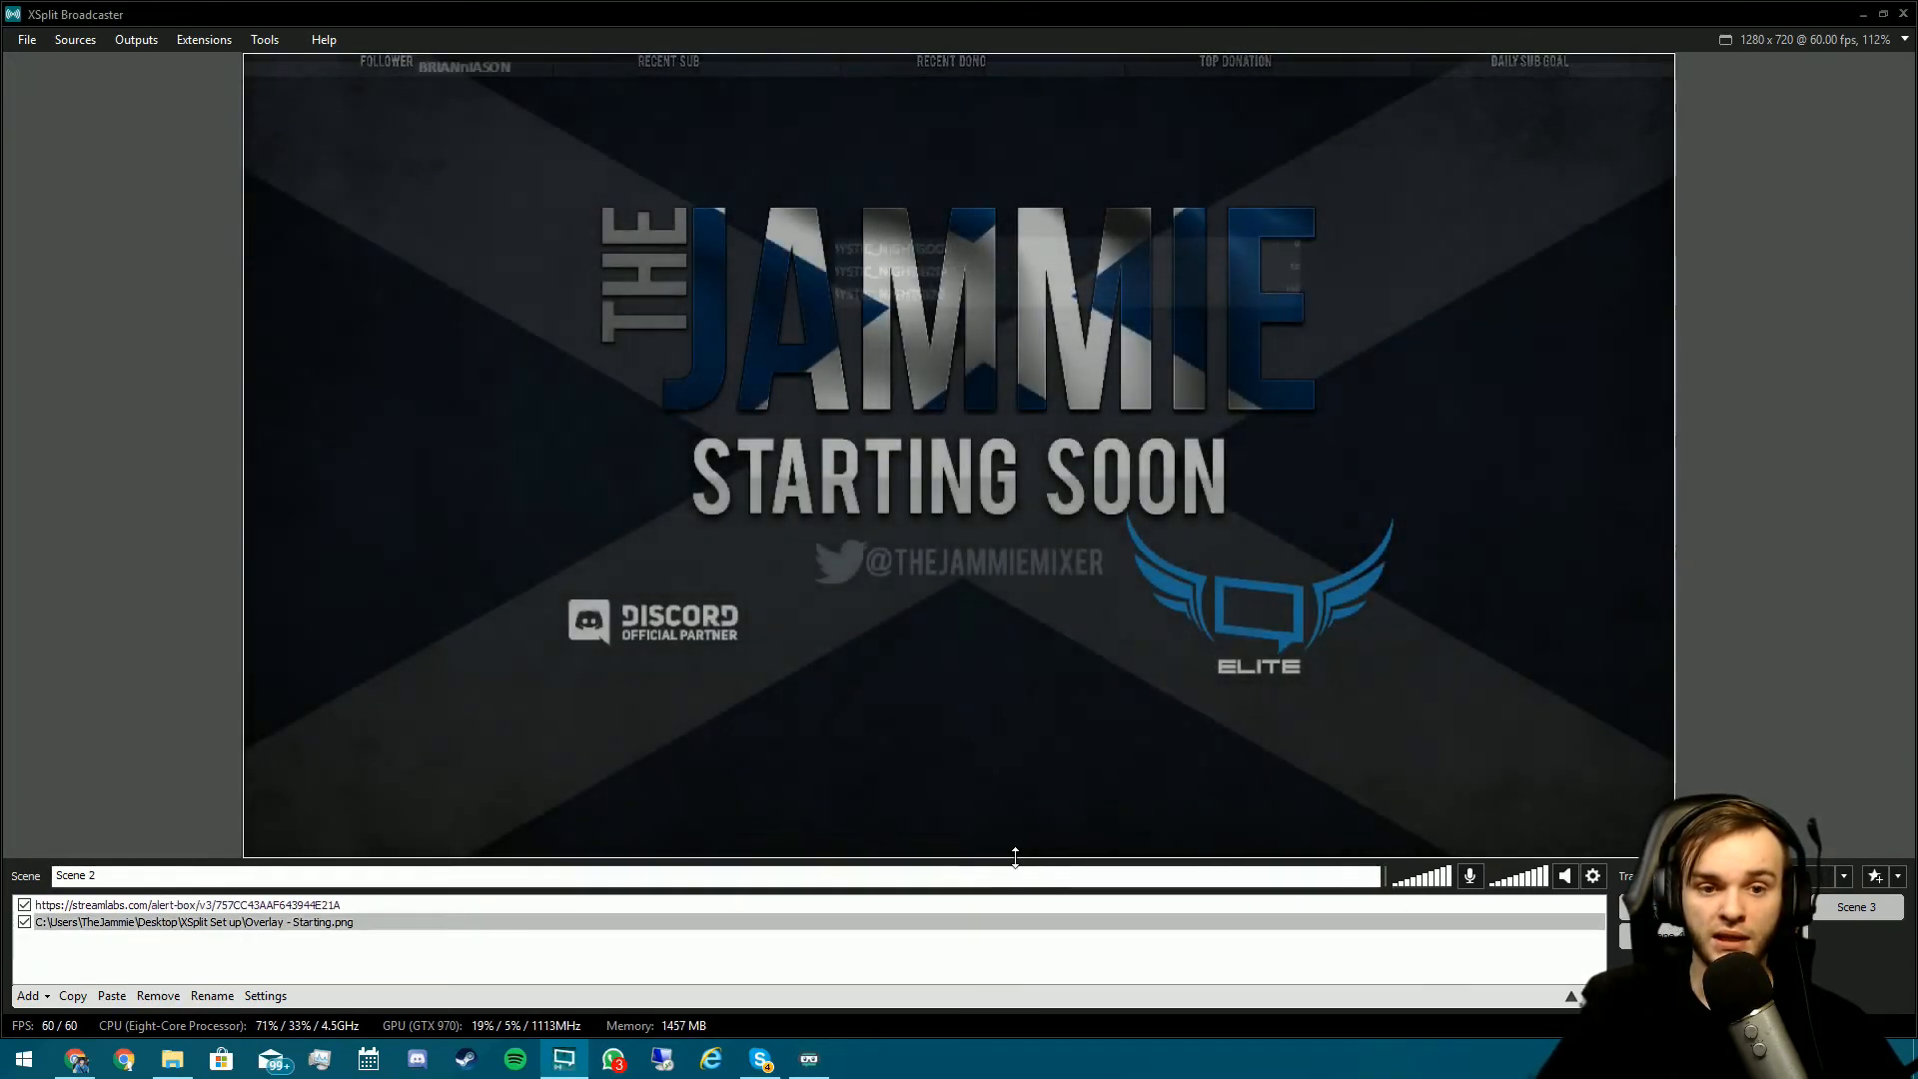
click(753, 769)
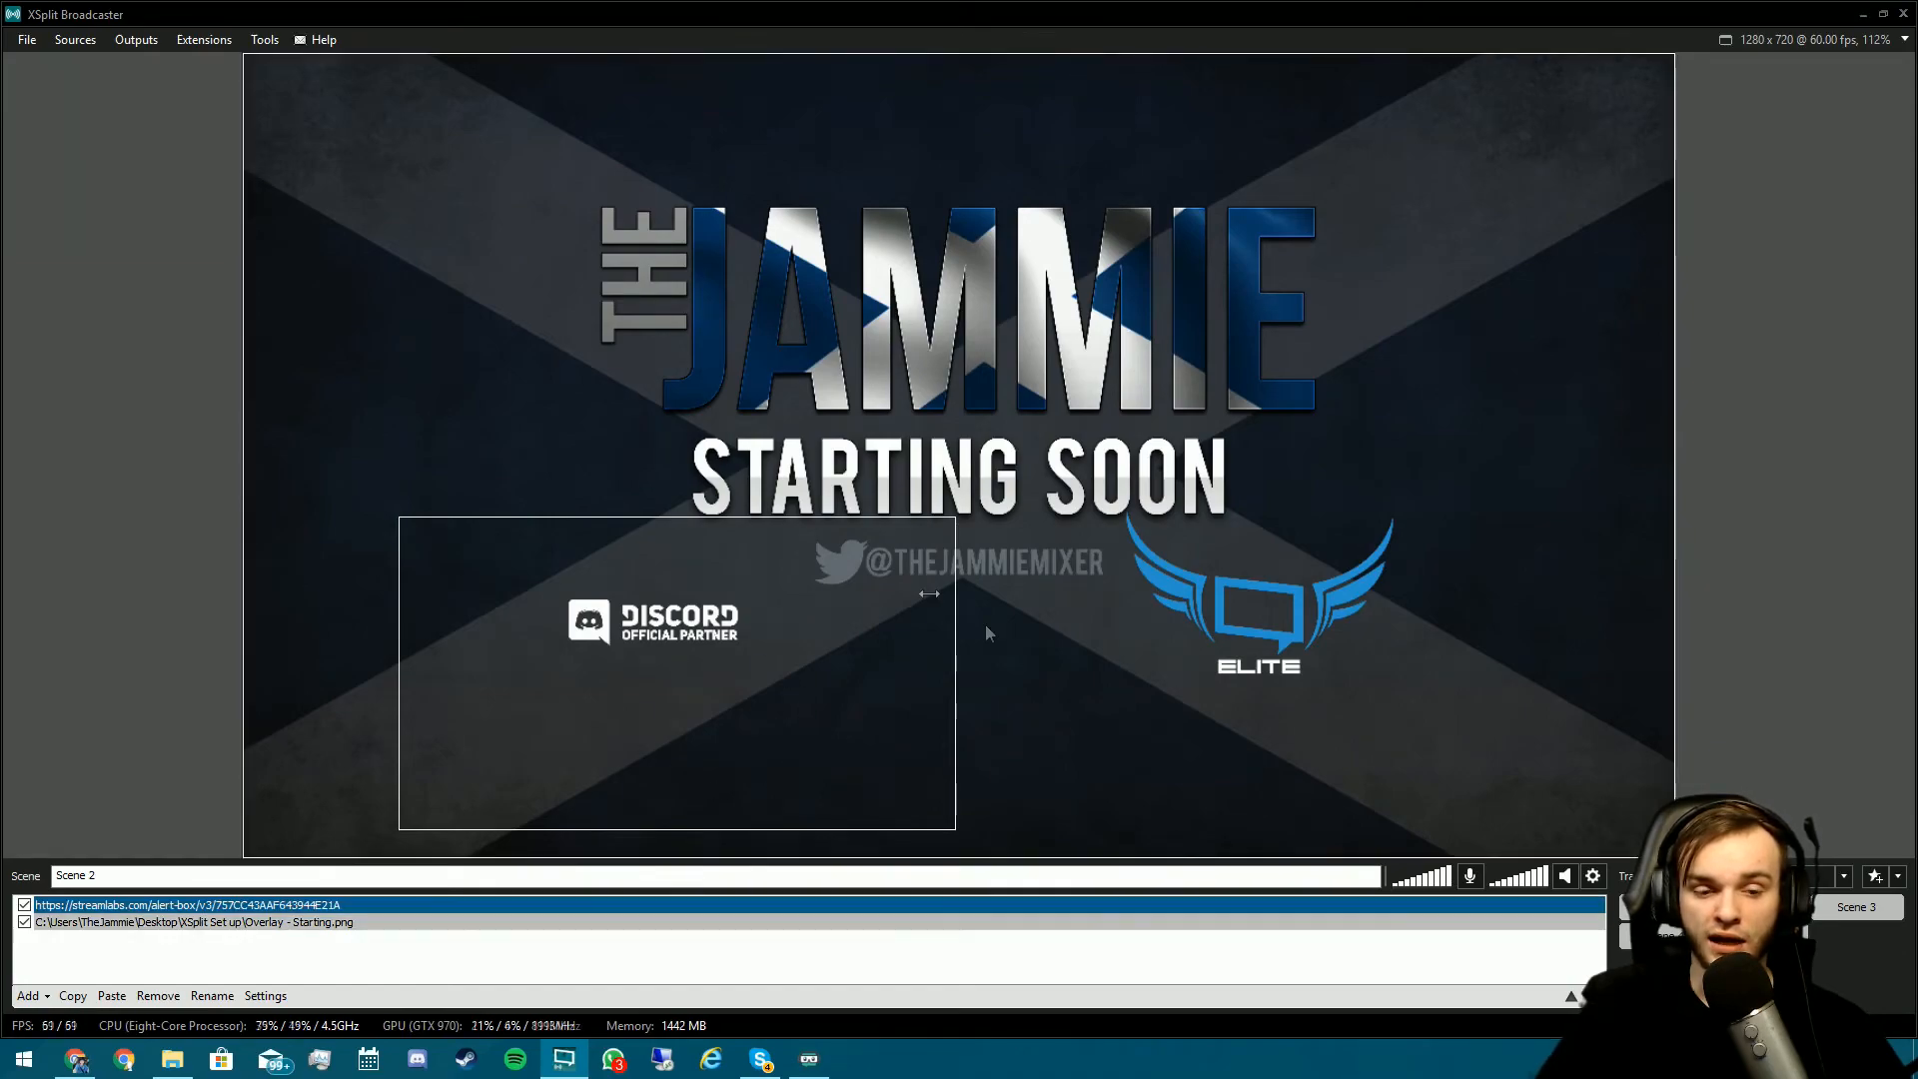
drag(771, 653, 817, 454)
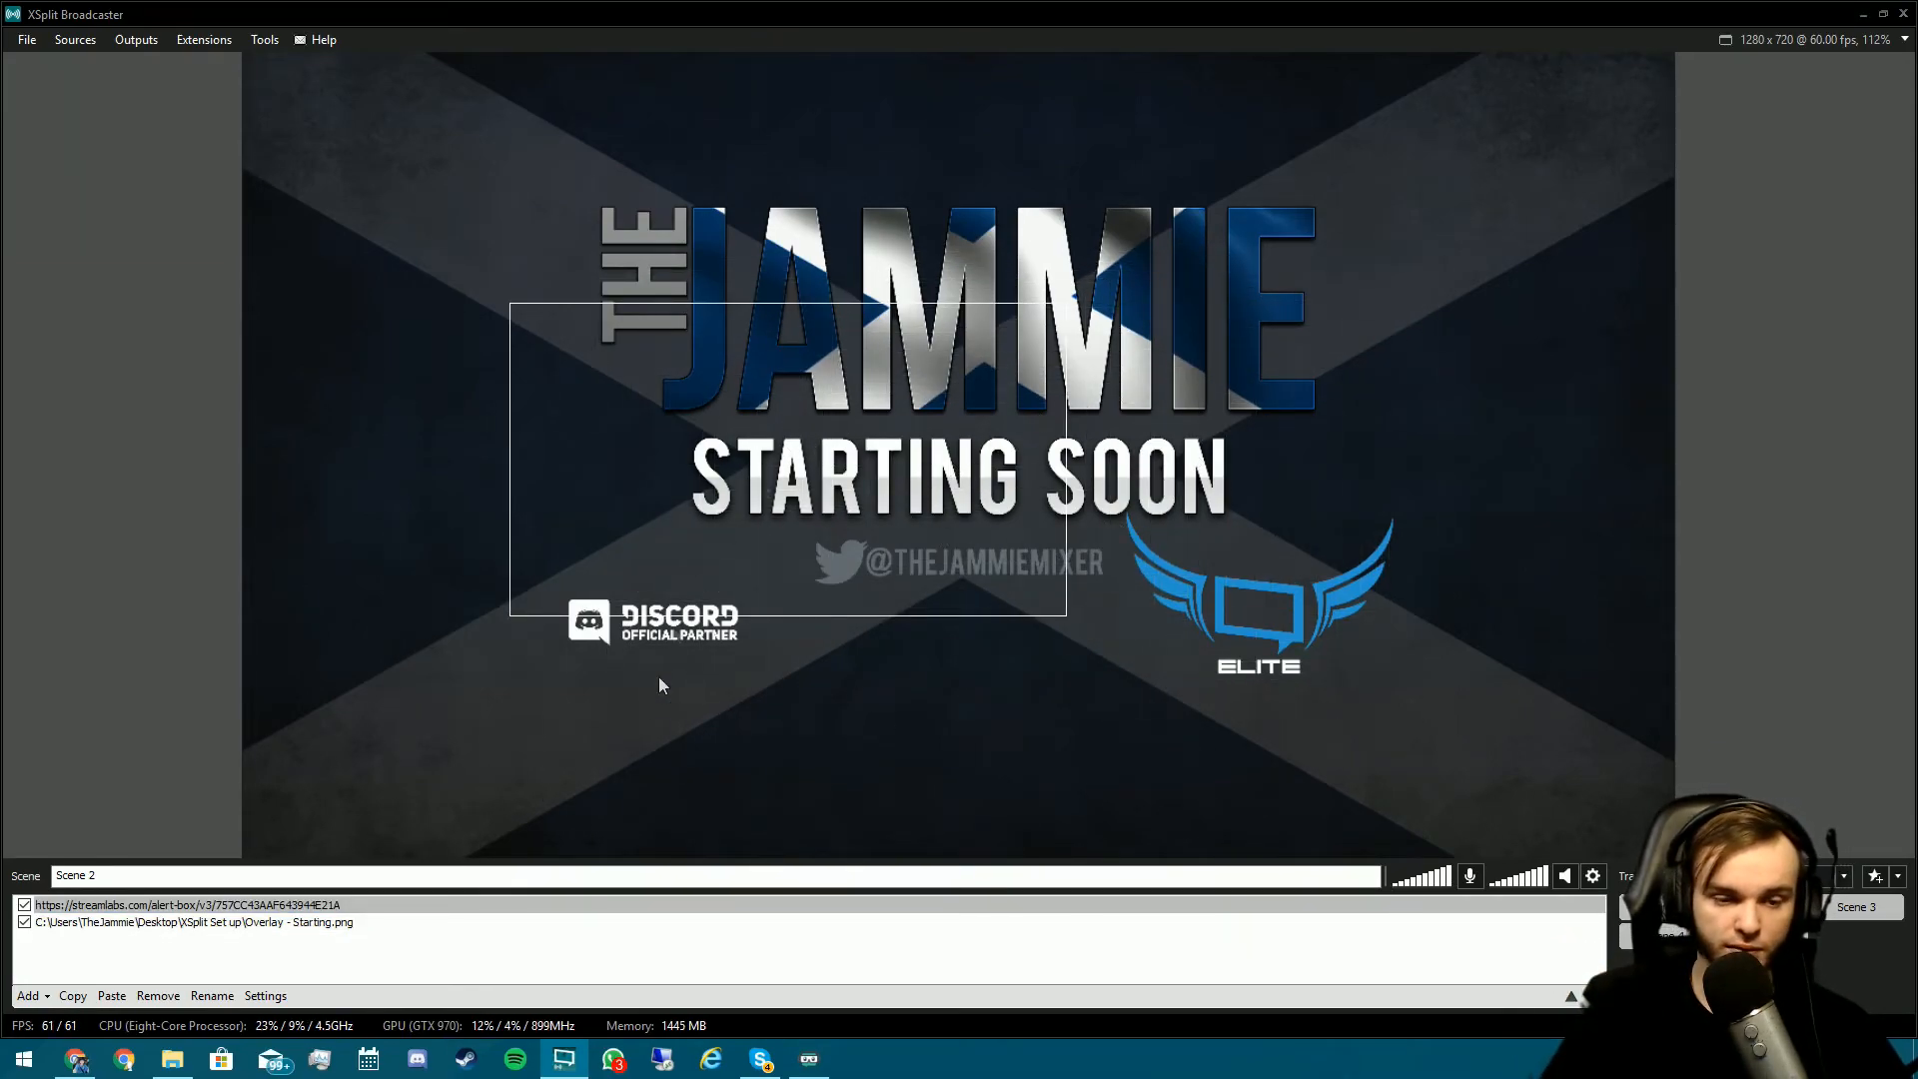
drag(801, 446, 1212, 497)
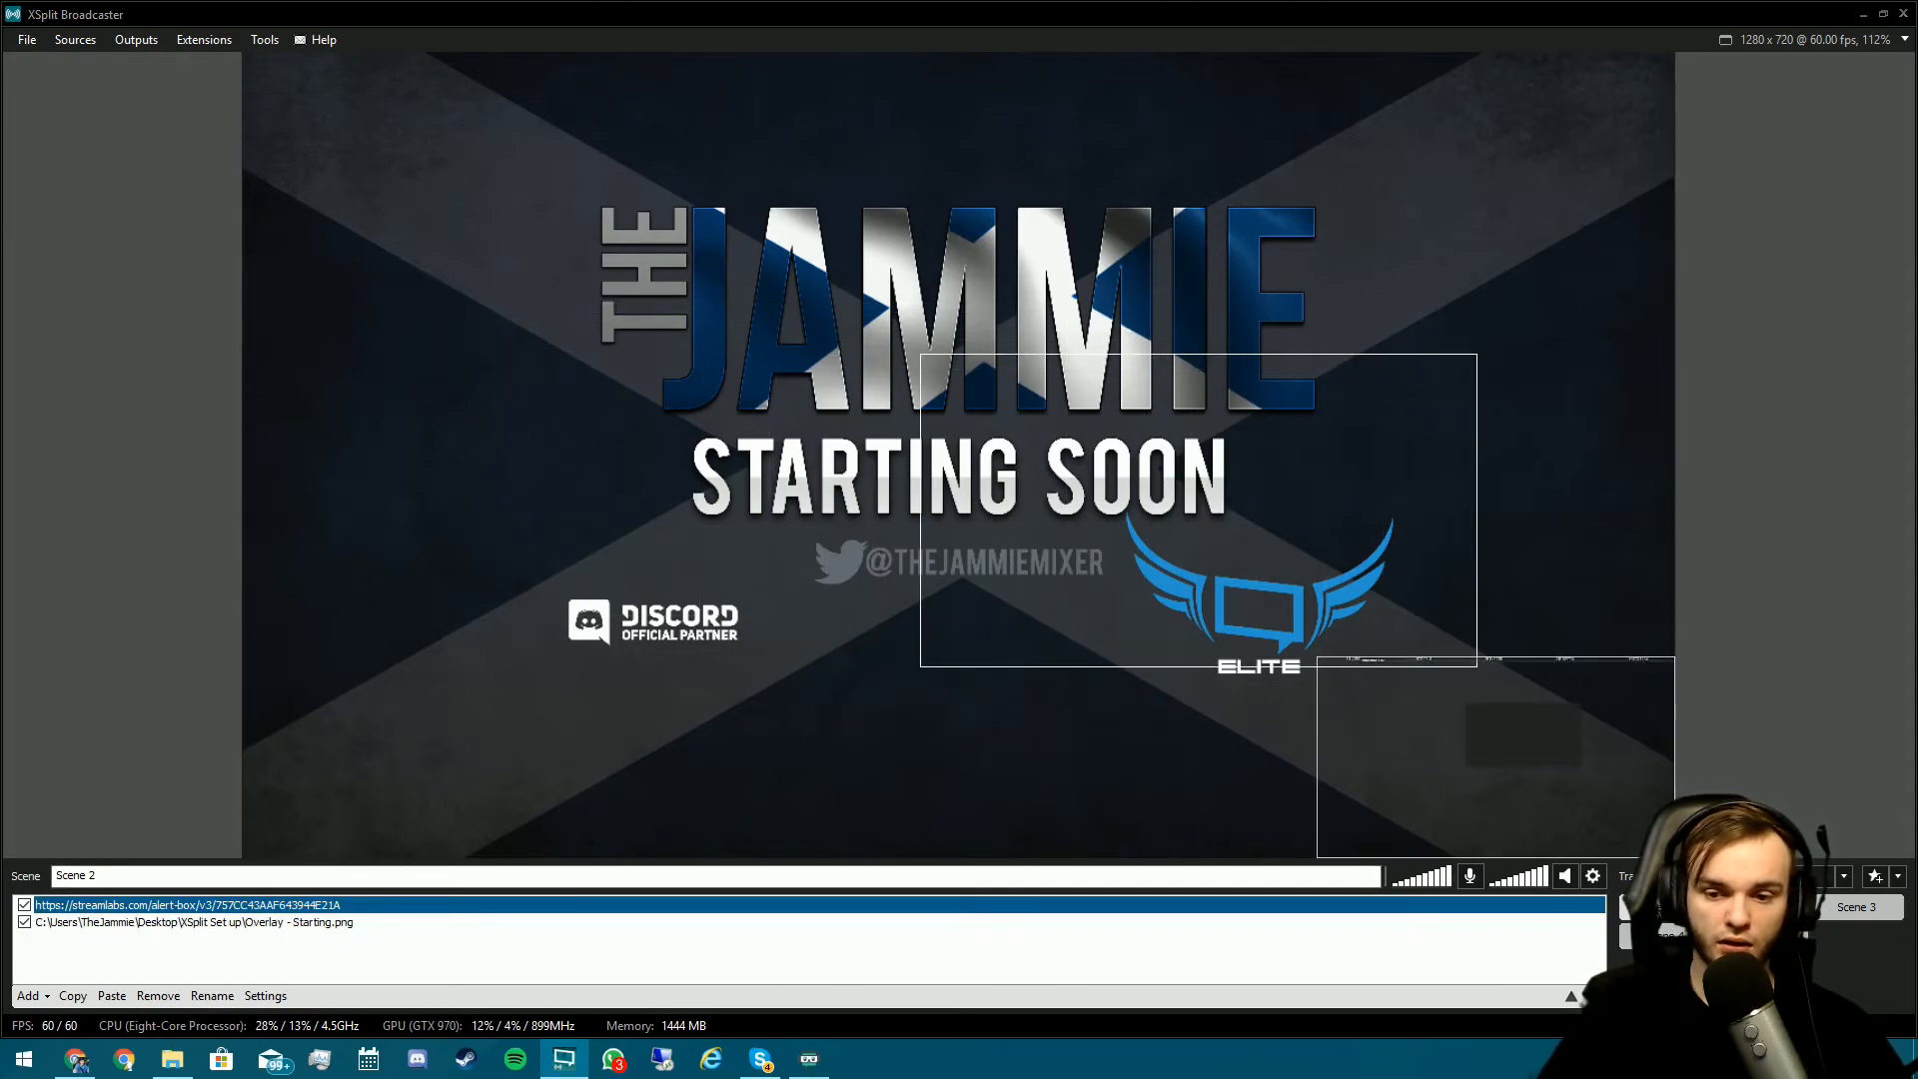
click(1653, 907)
click(265, 39)
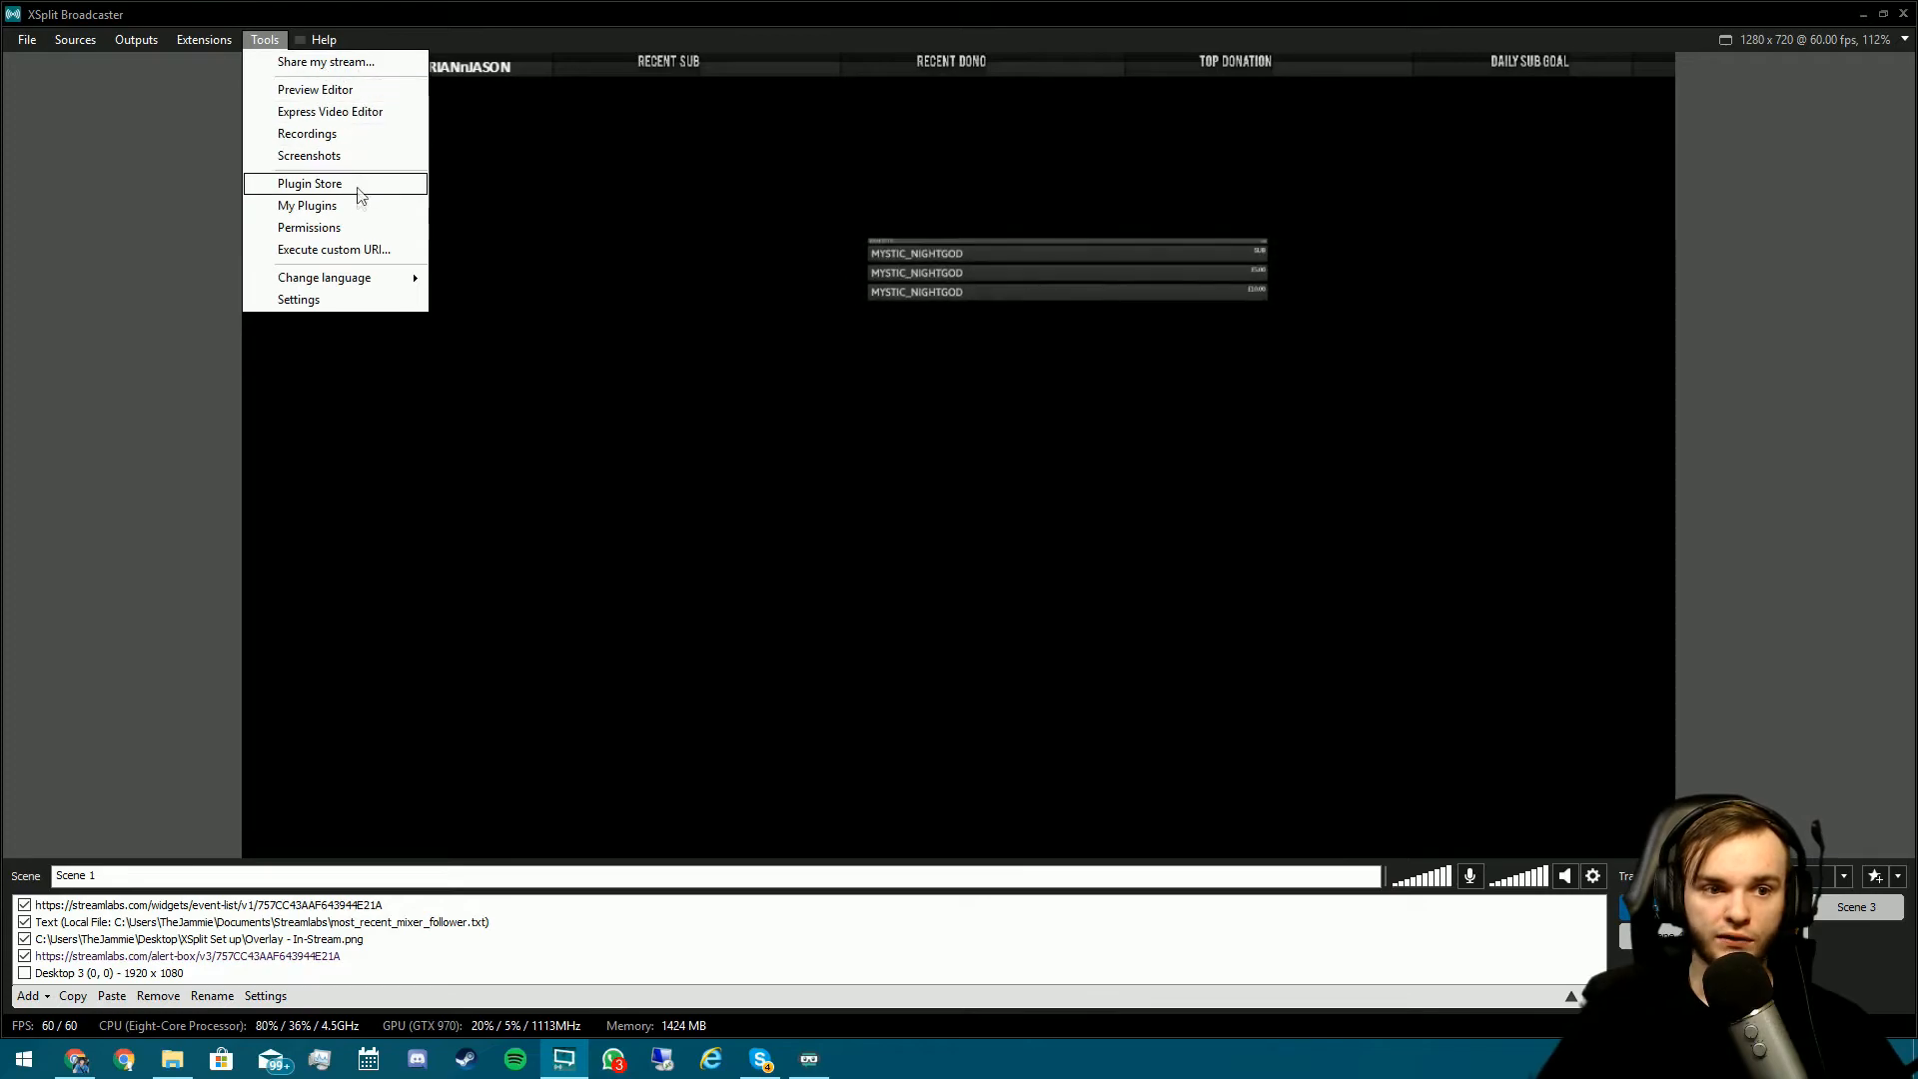
- In Settings' Hotkeys, assign F1 to Switch to Scene 1 and F2 to Switch to Scene 2
click(350, 300)
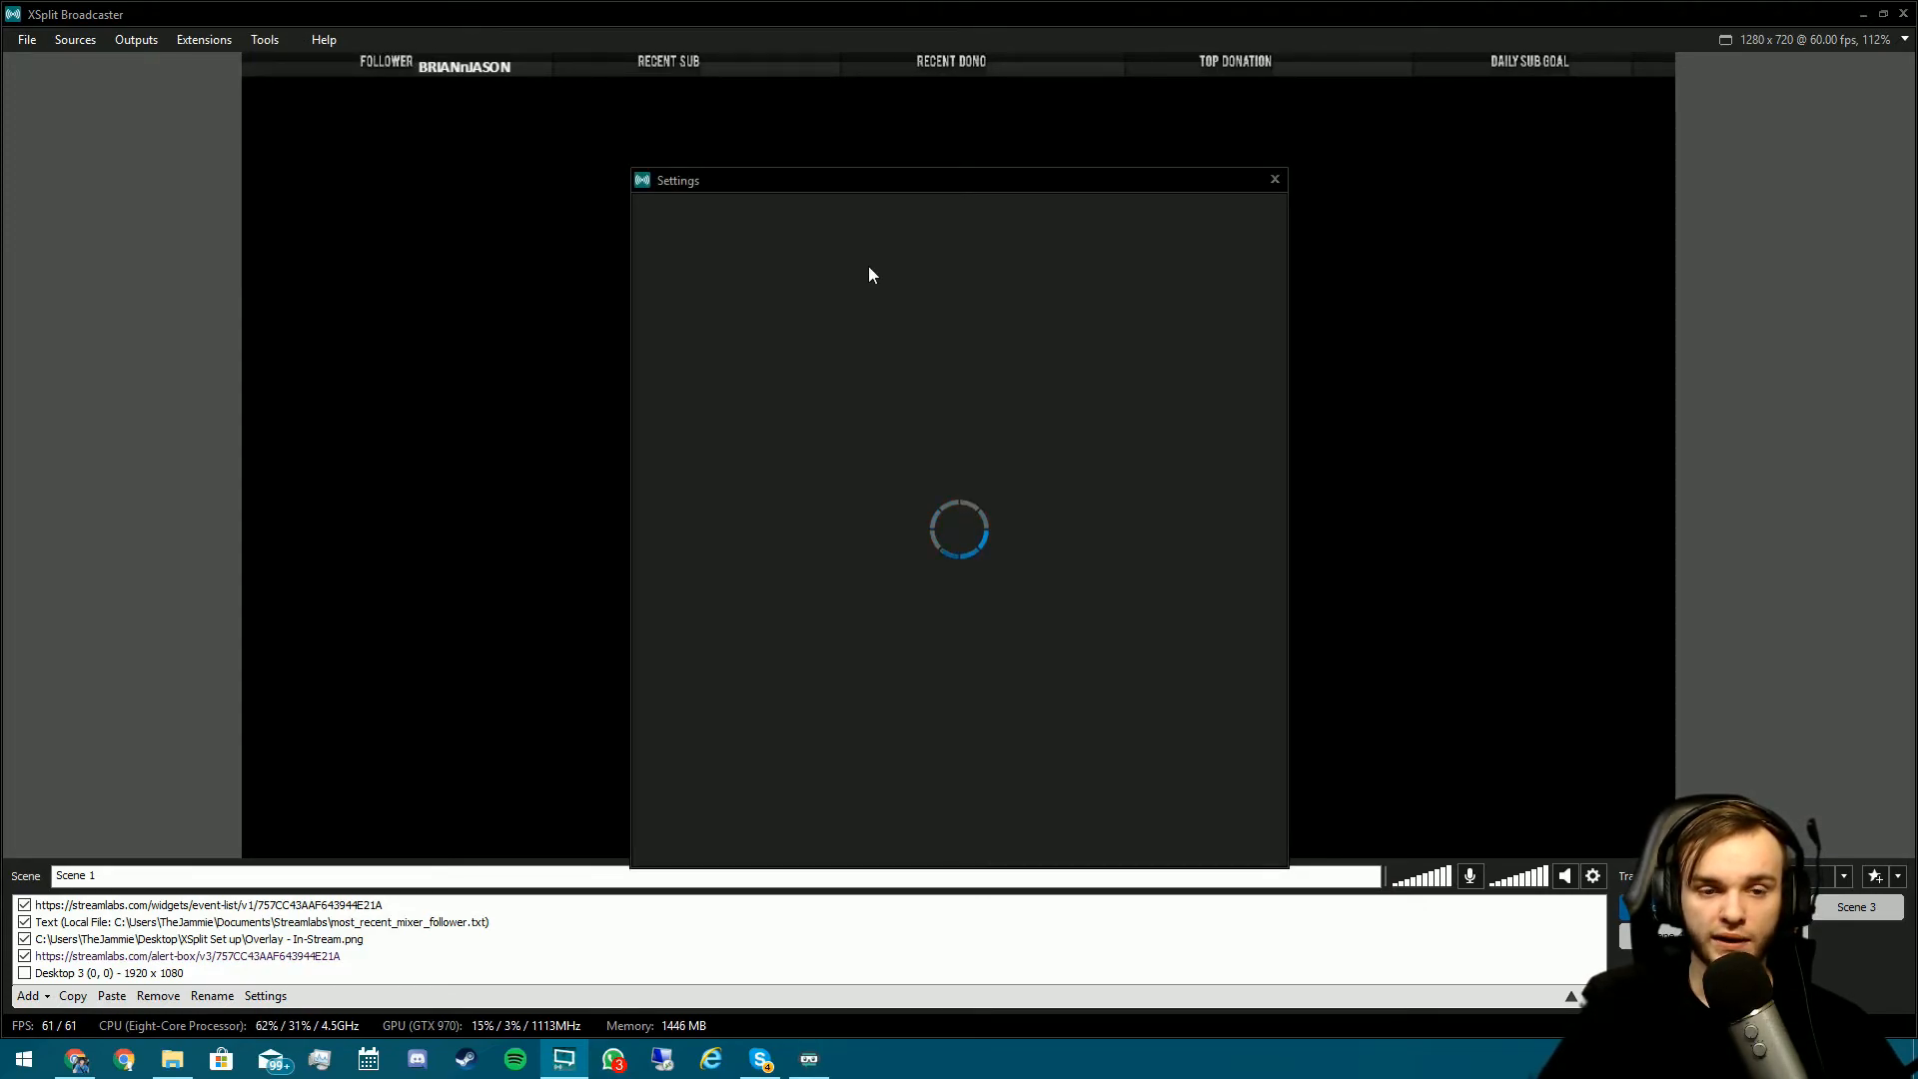
click(820, 221)
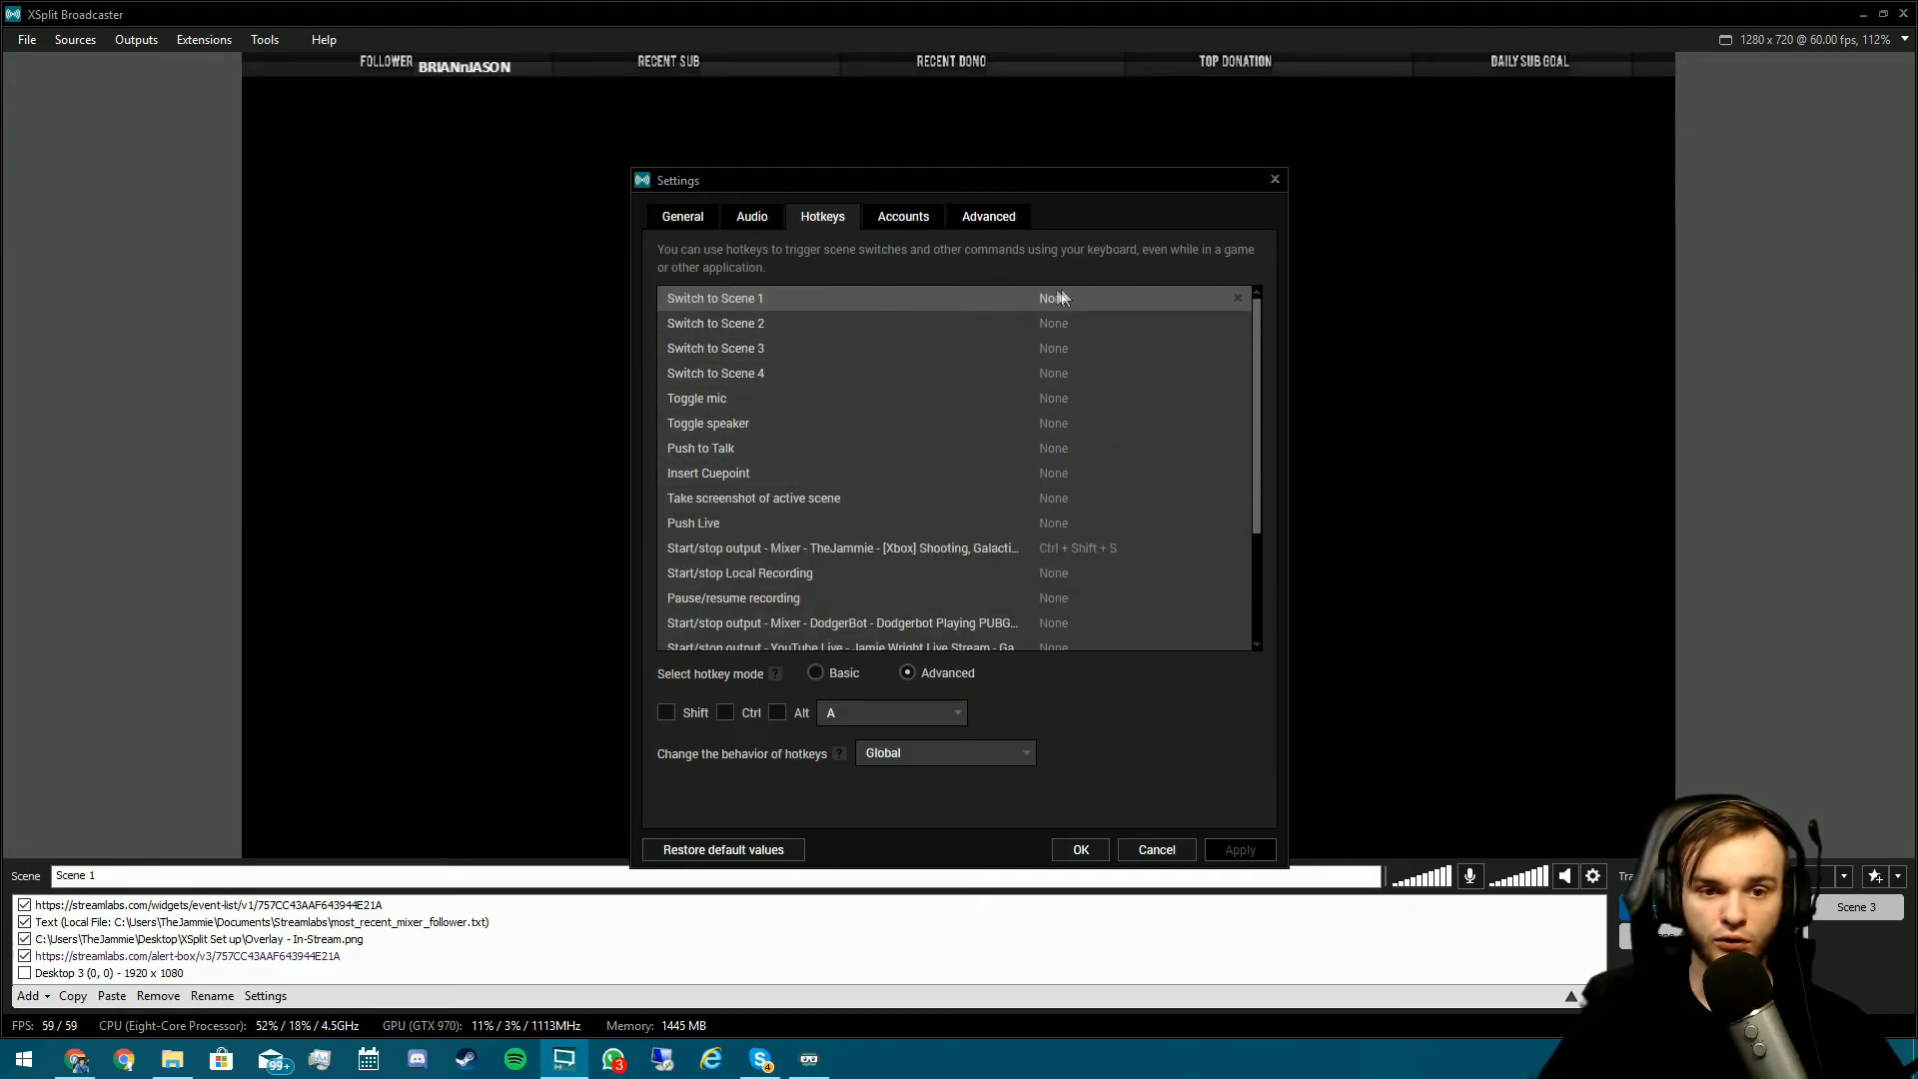
click(1065, 304)
key(1)
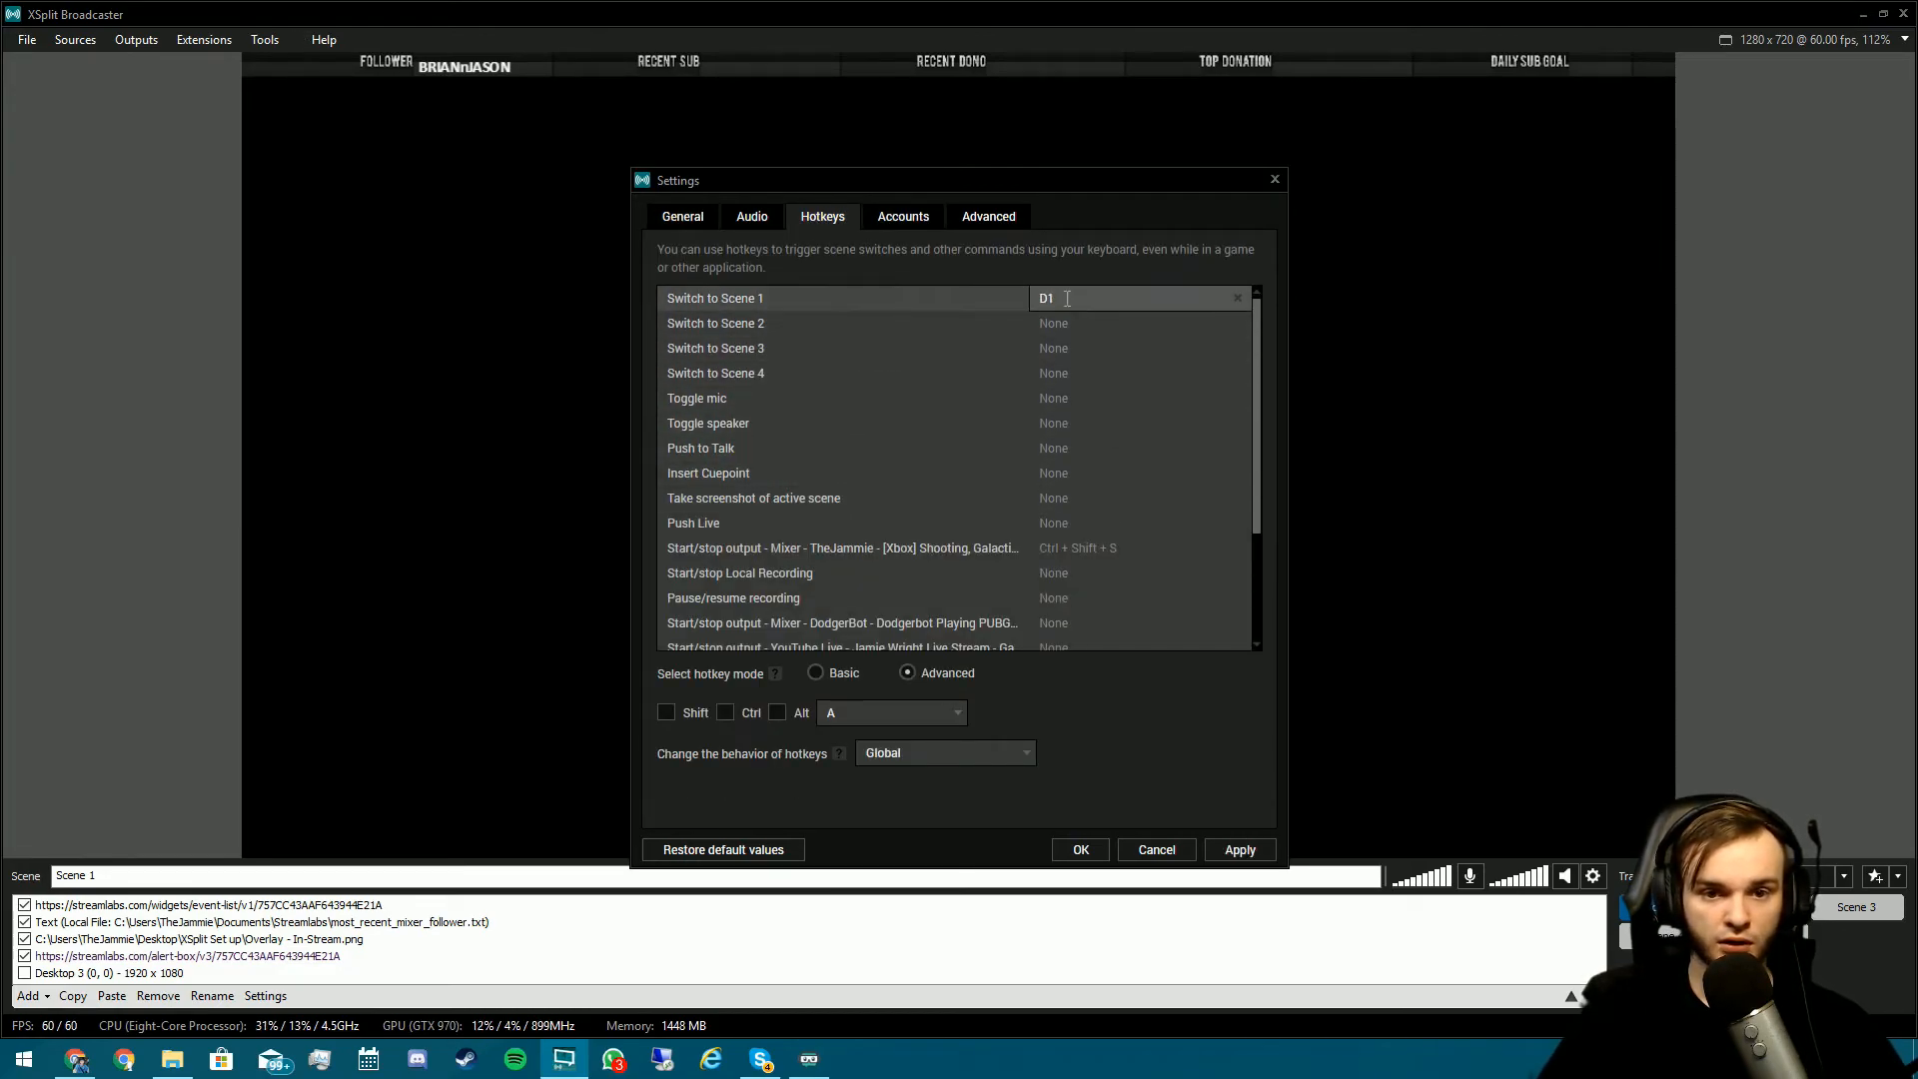
key(F1)
click(1074, 322)
key(F2)
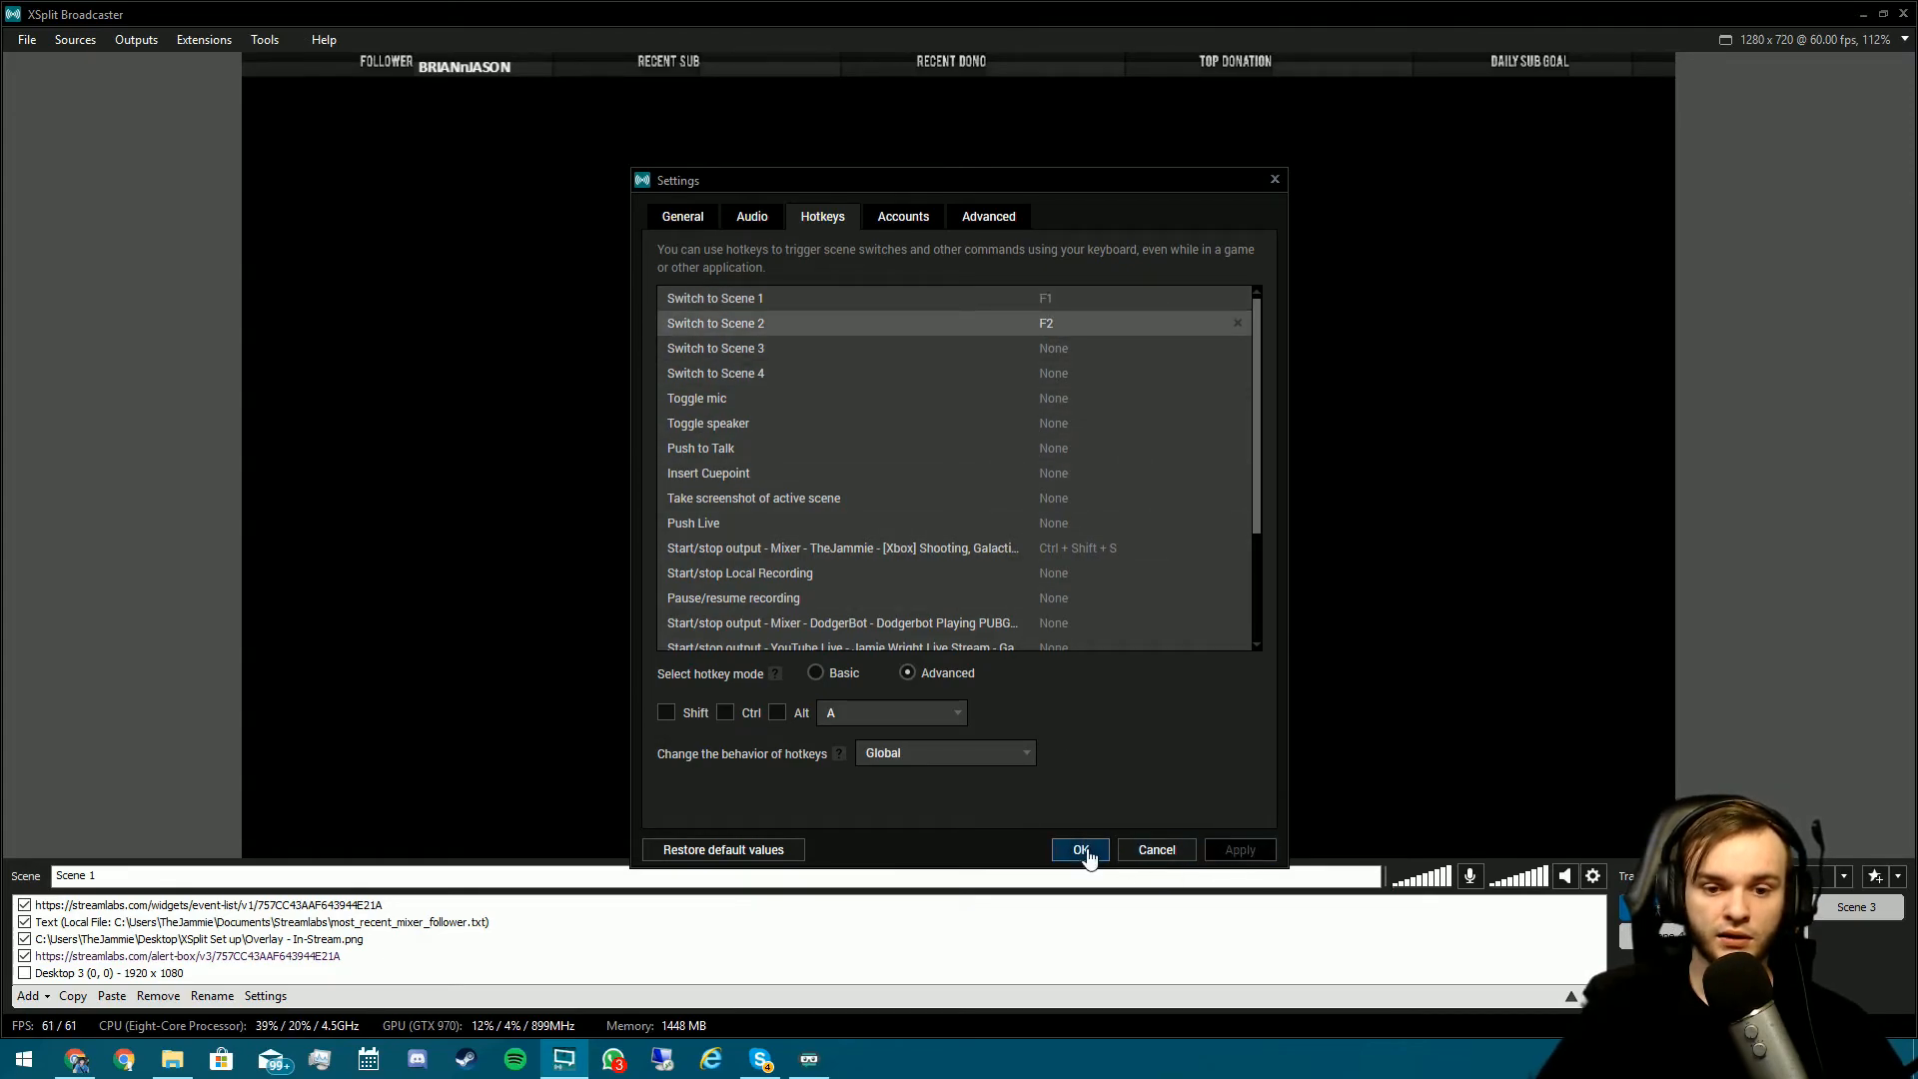
click(1081, 849)
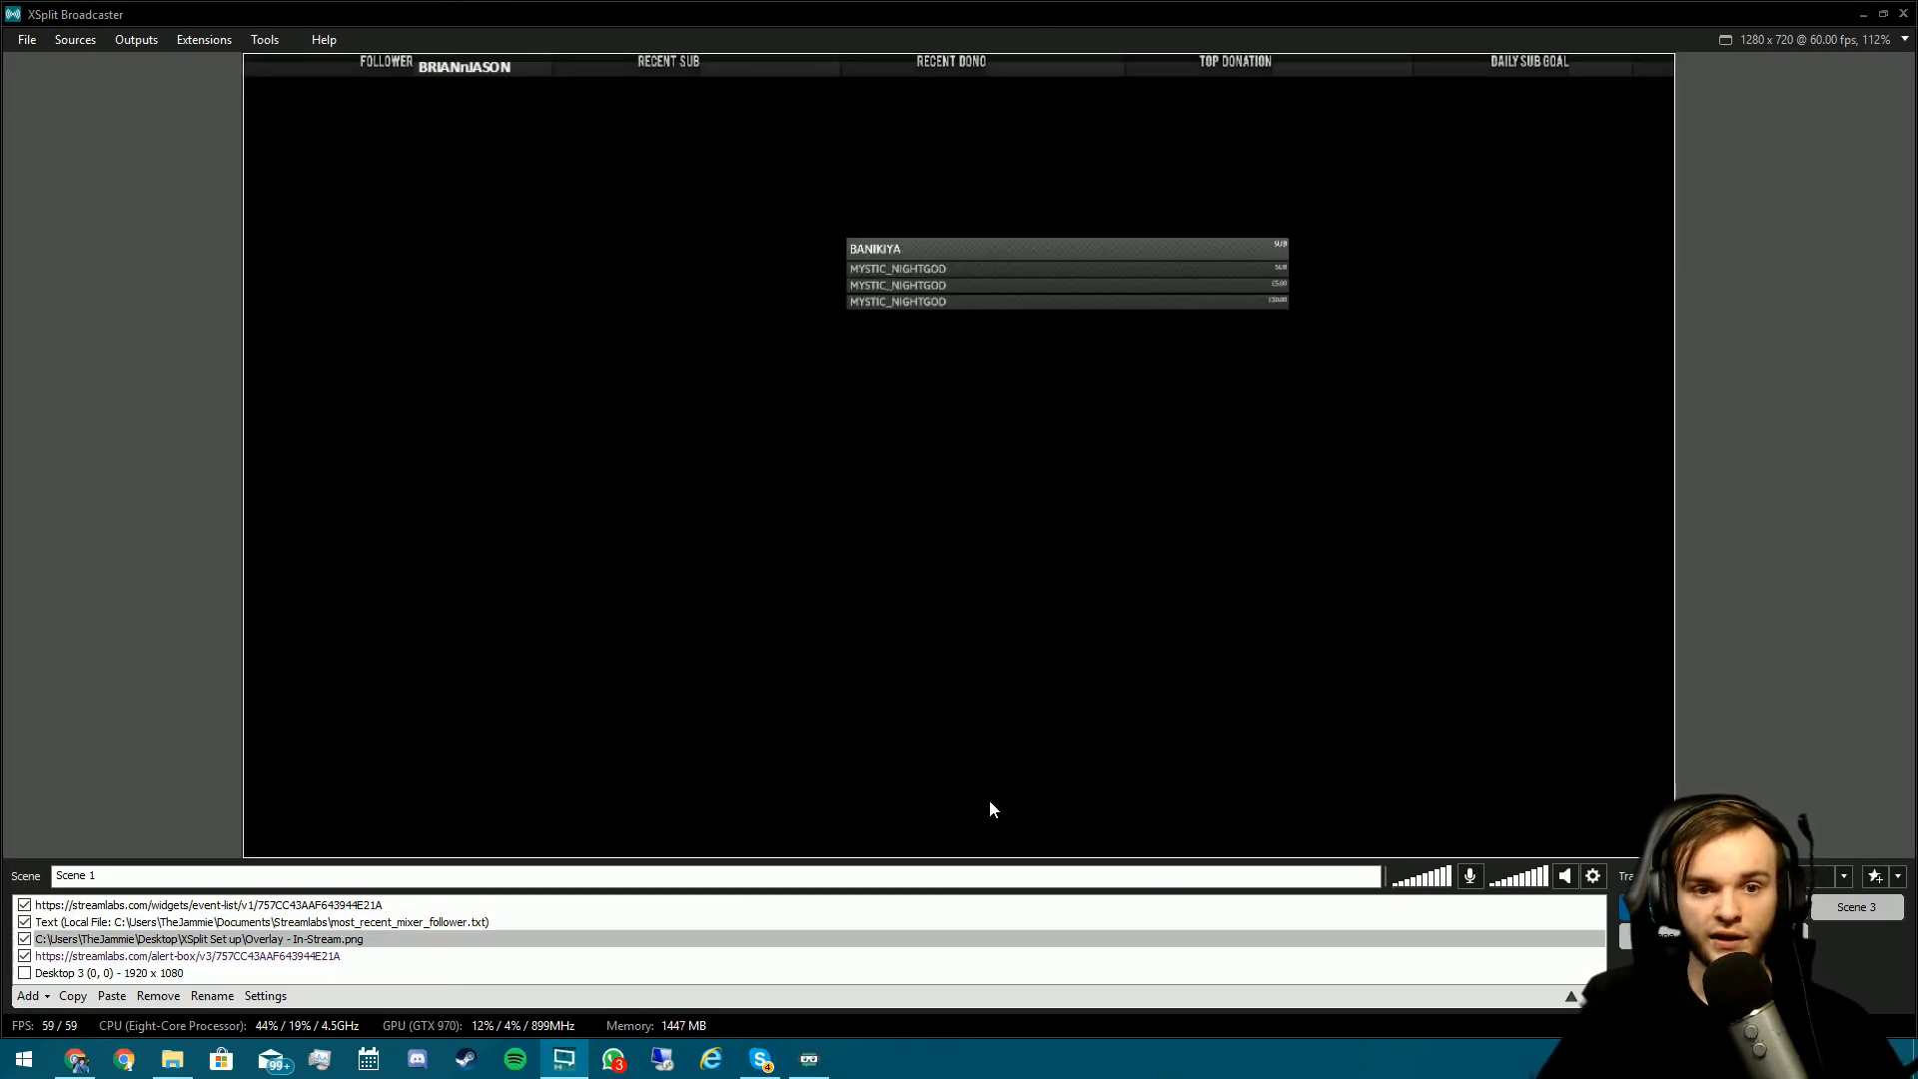
- Test the F1/F2 scene hotkeys and try the Fade transition between scenes
key(F2)
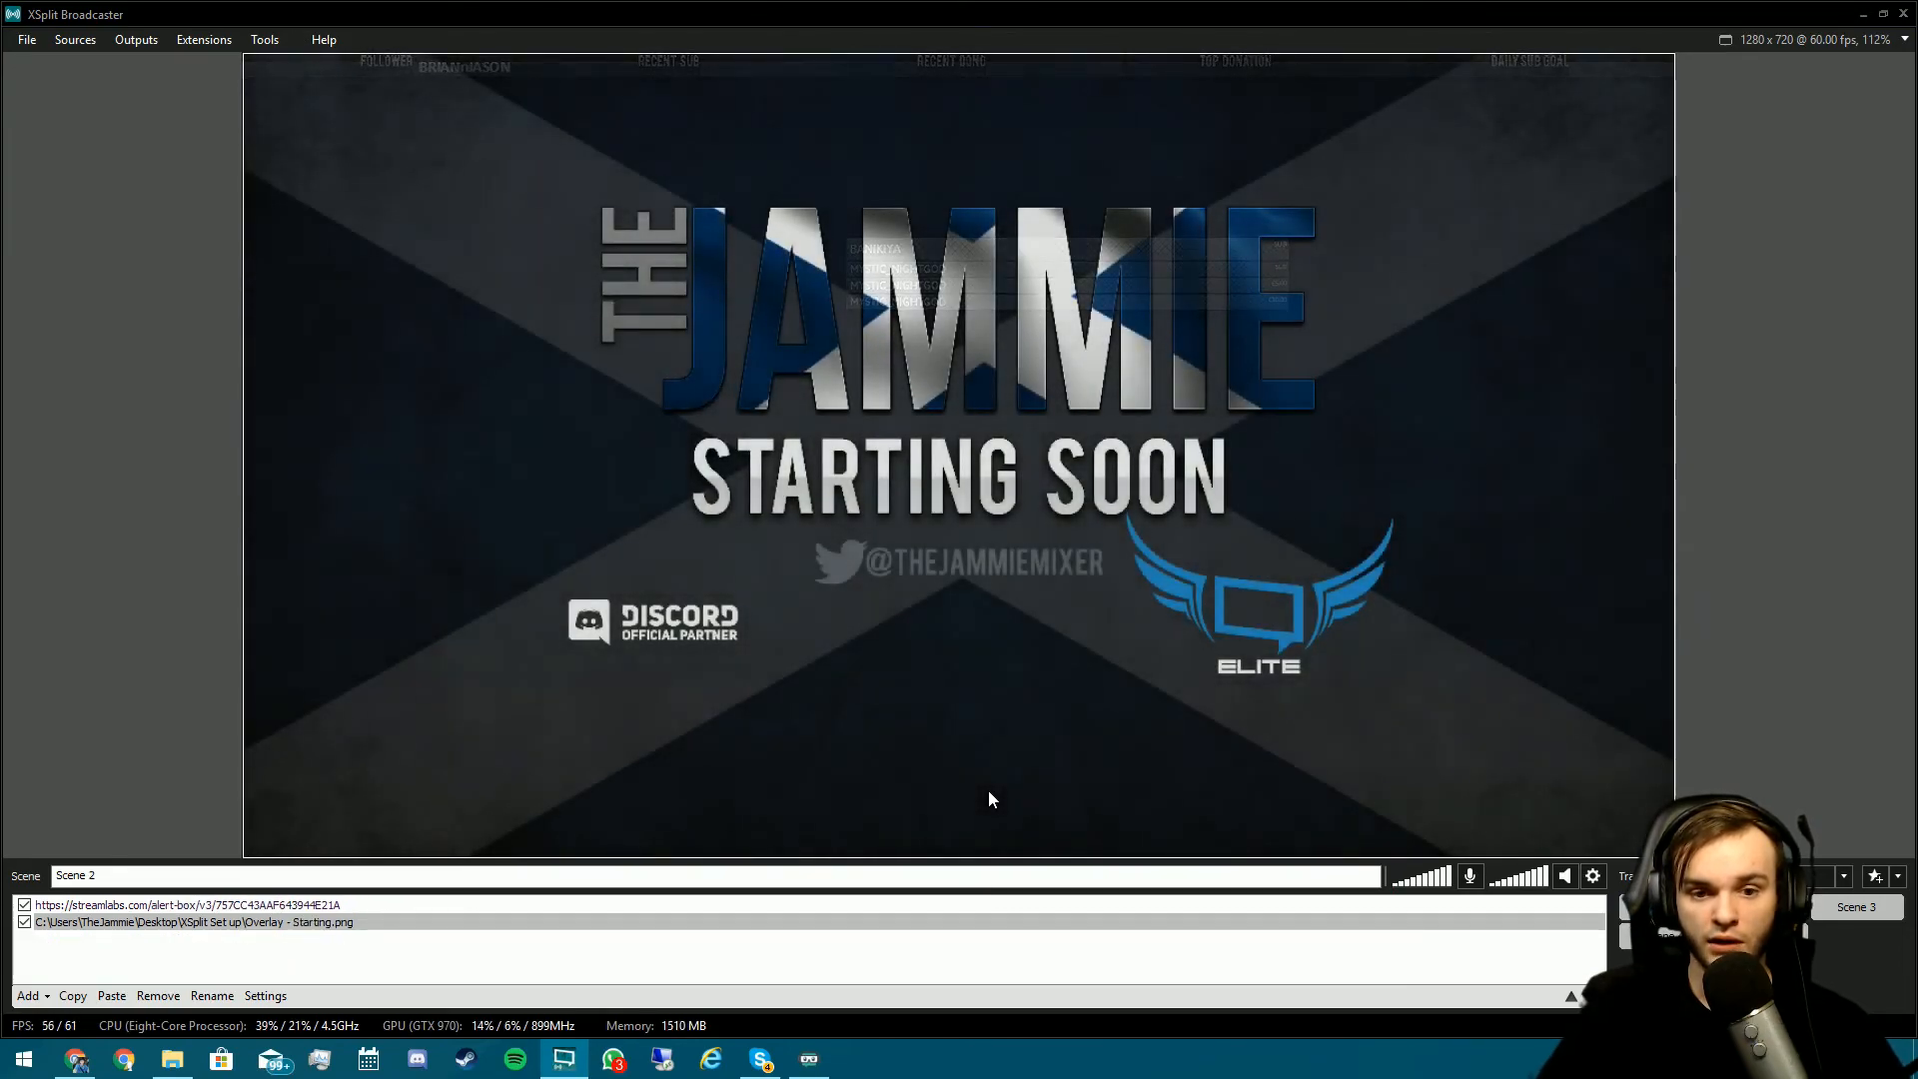
key(F1)
click(1799, 876)
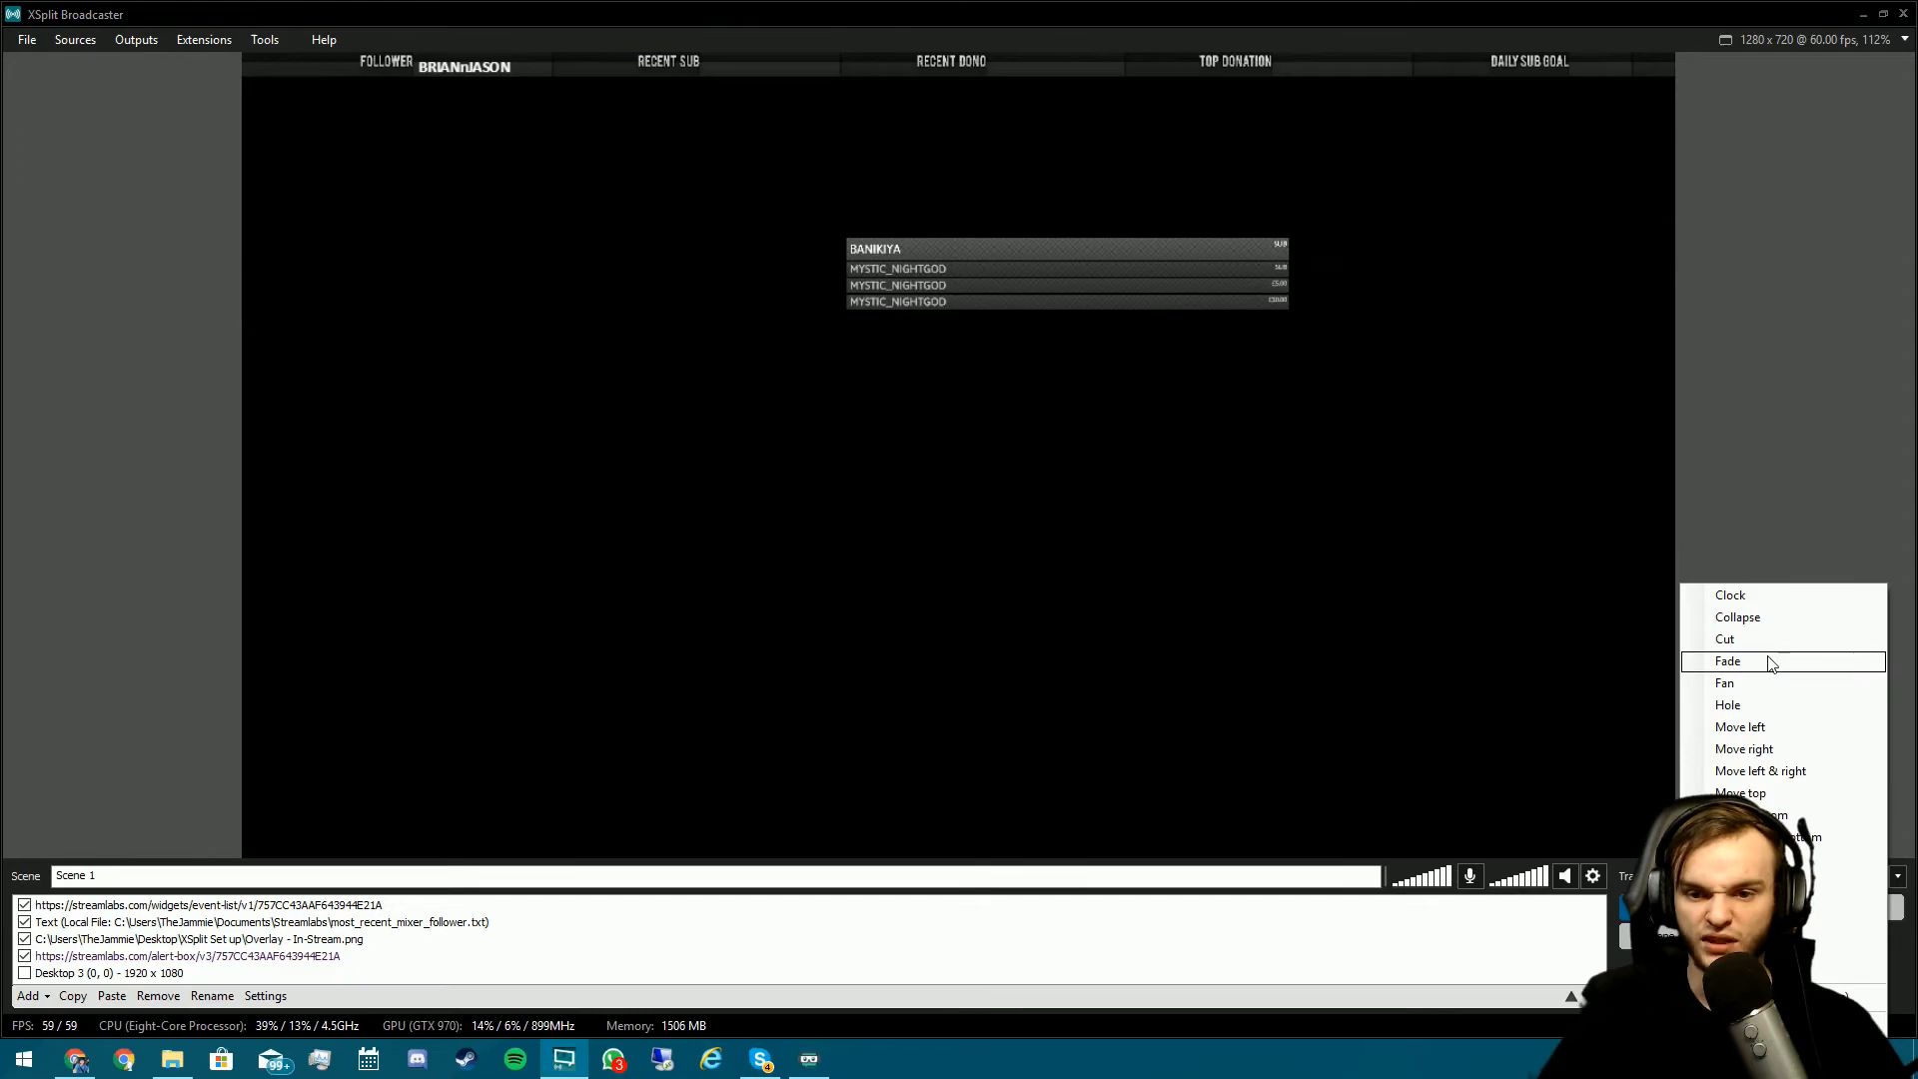
click(1766, 660)
key(F2)
- Change the scene transition to Hole with a 500 ms transition speed
click(1798, 876)
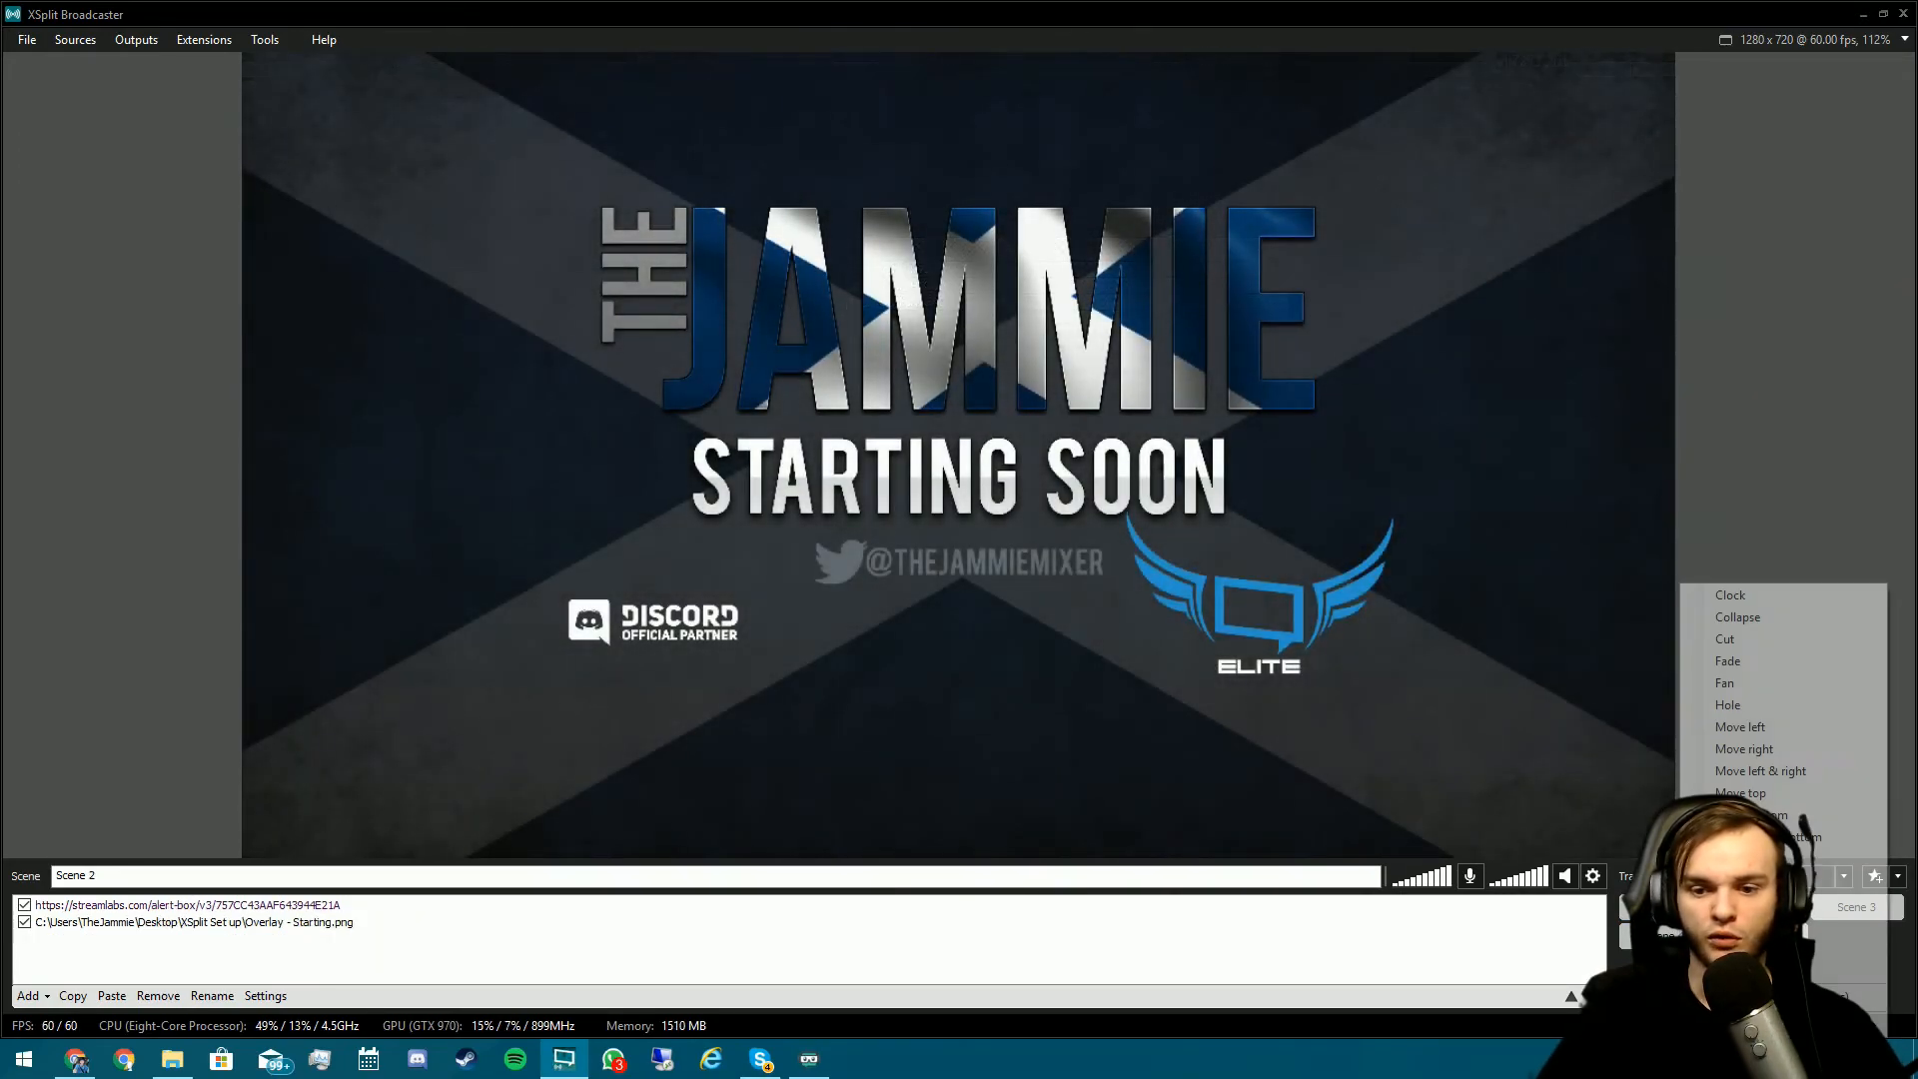
click(1759, 705)
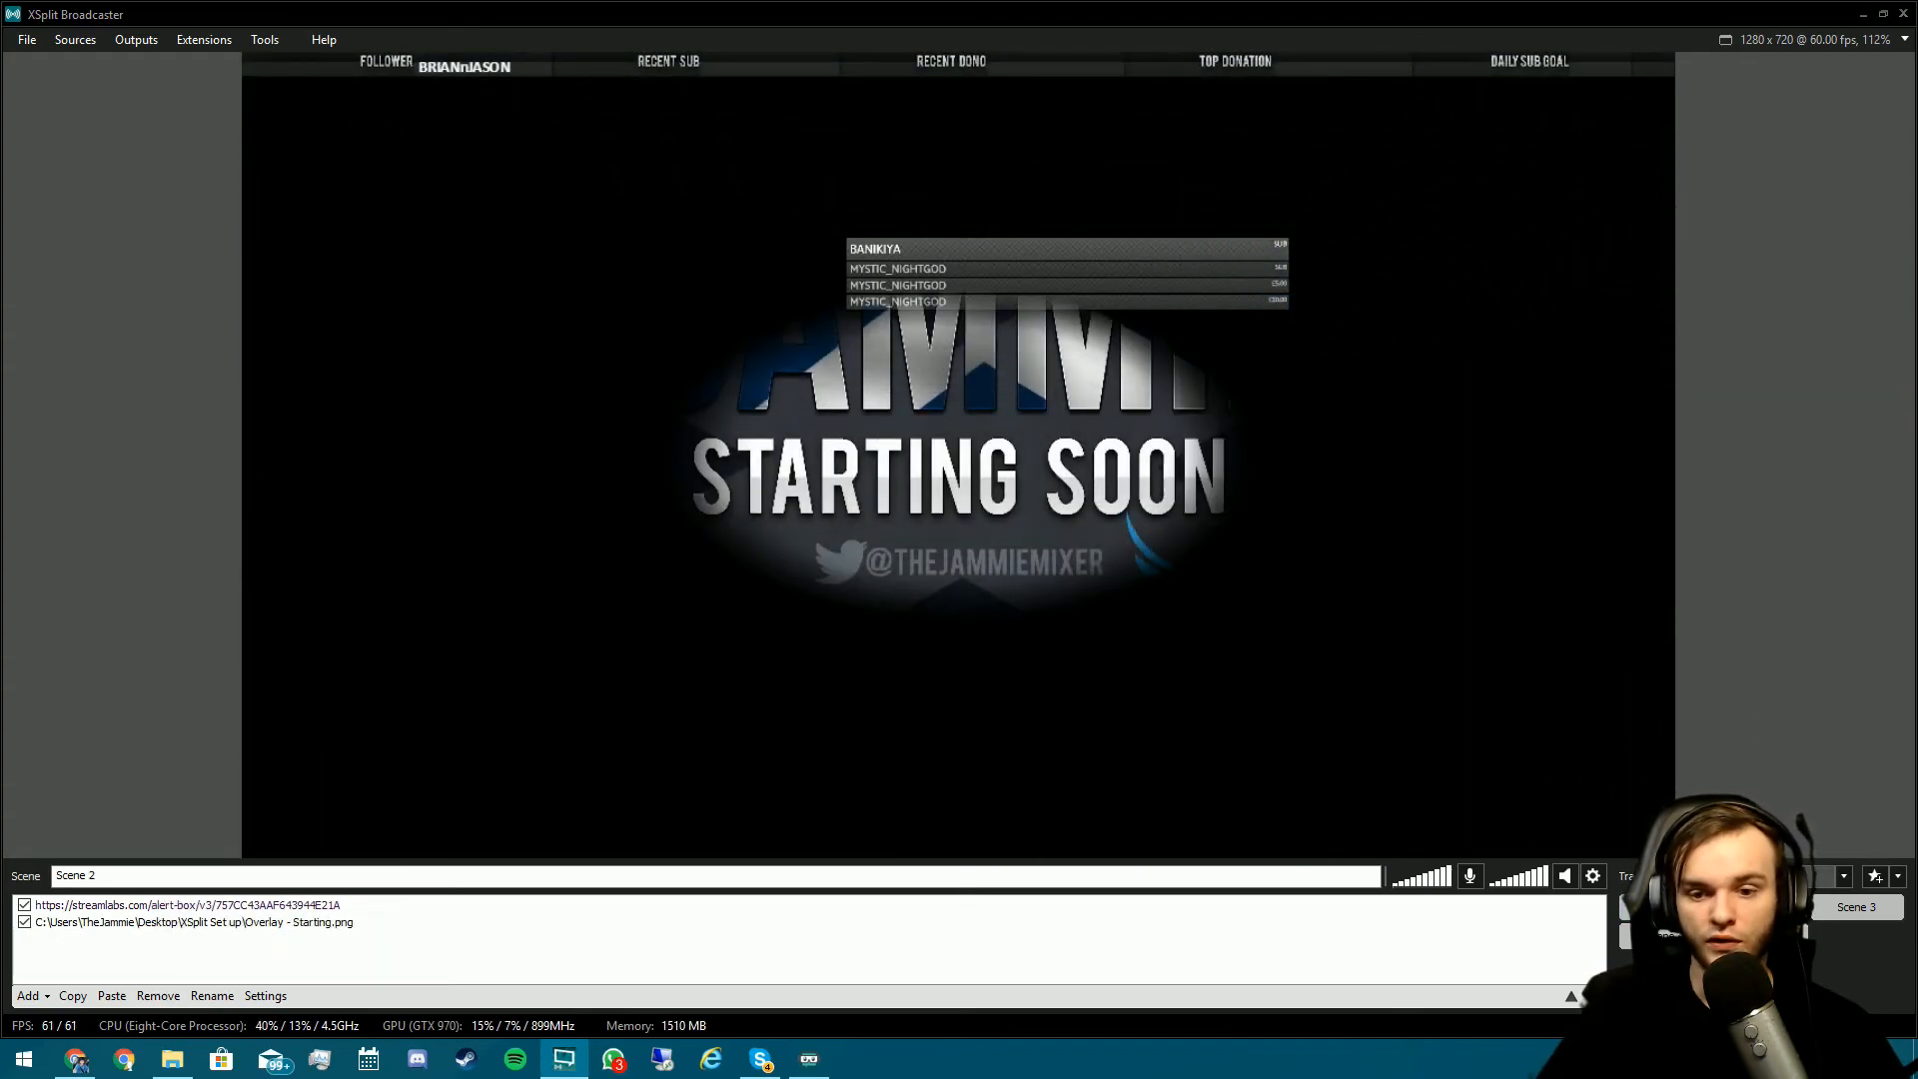
click(1798, 876)
click(1798, 995)
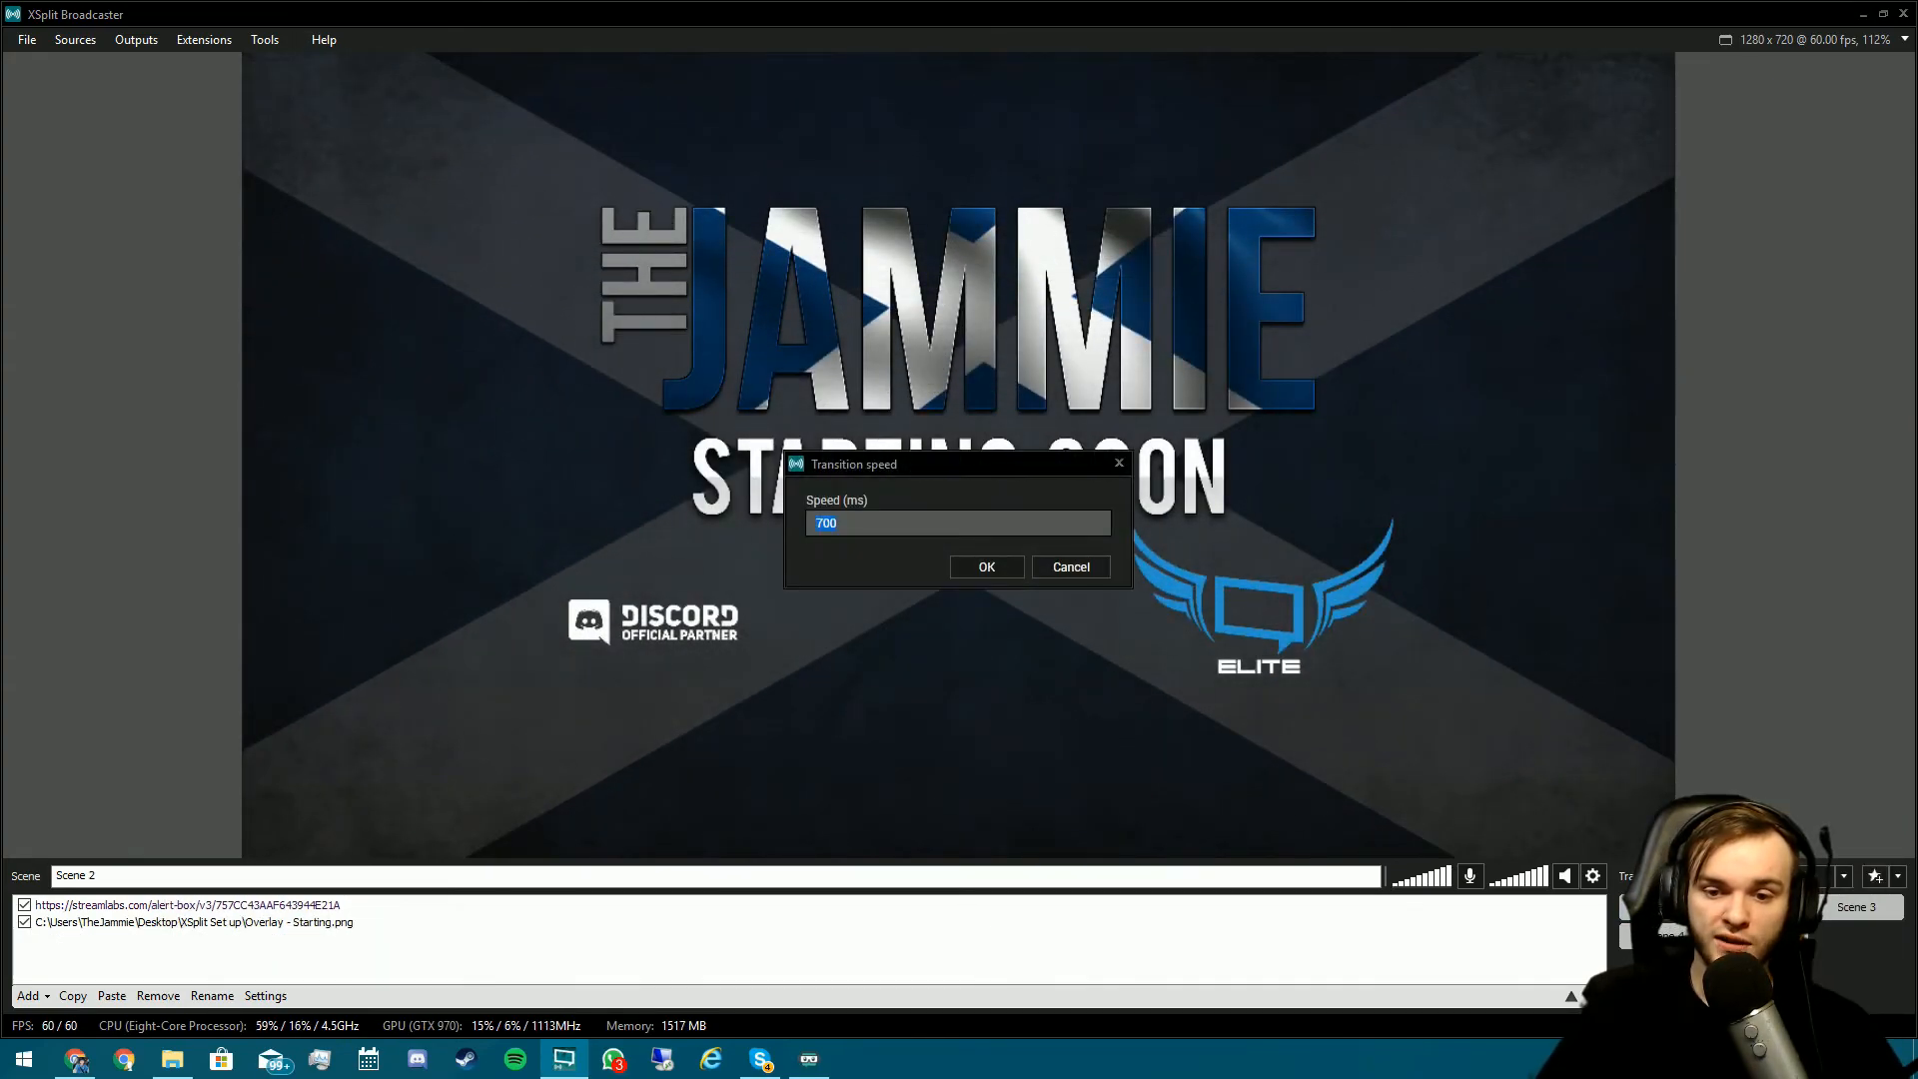
text(500)
key(Return)
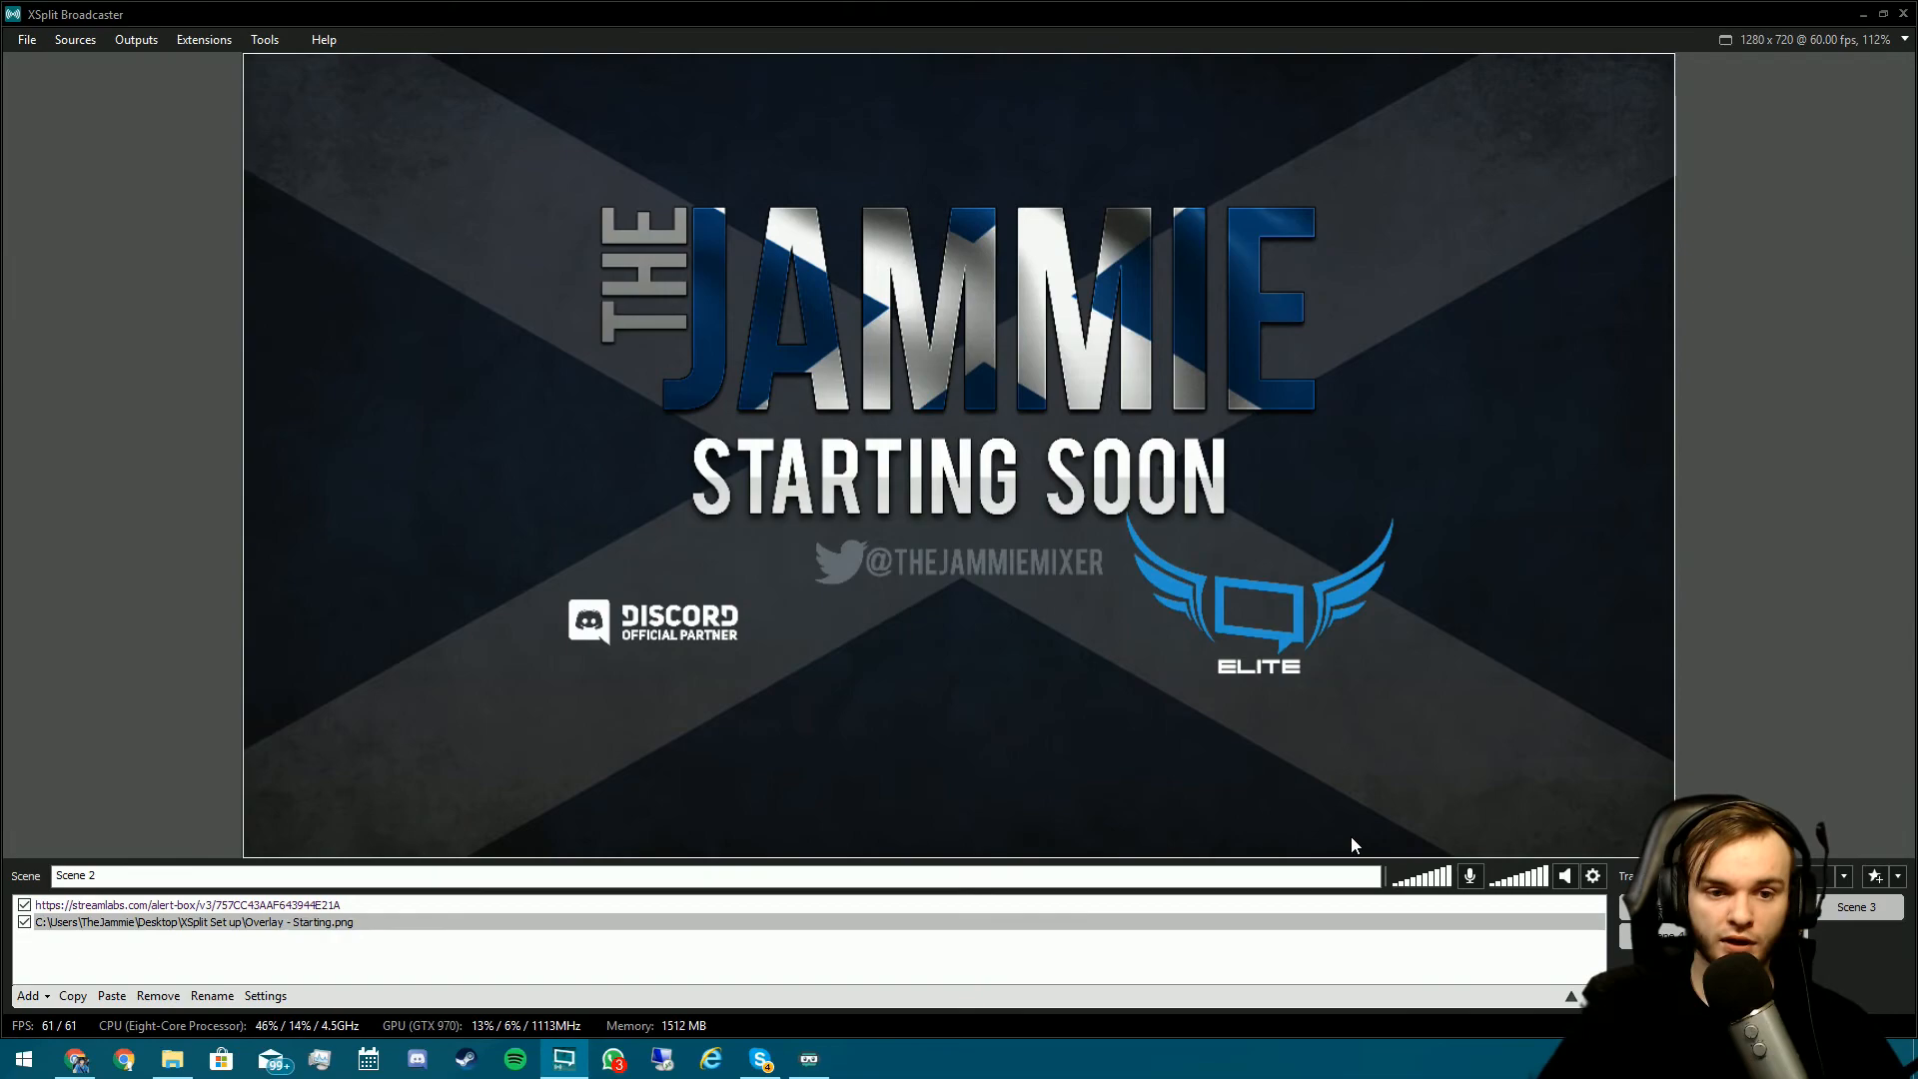
- Preview the Hole transition, then change the transition speed to 700 ms
key(ctrl+1)
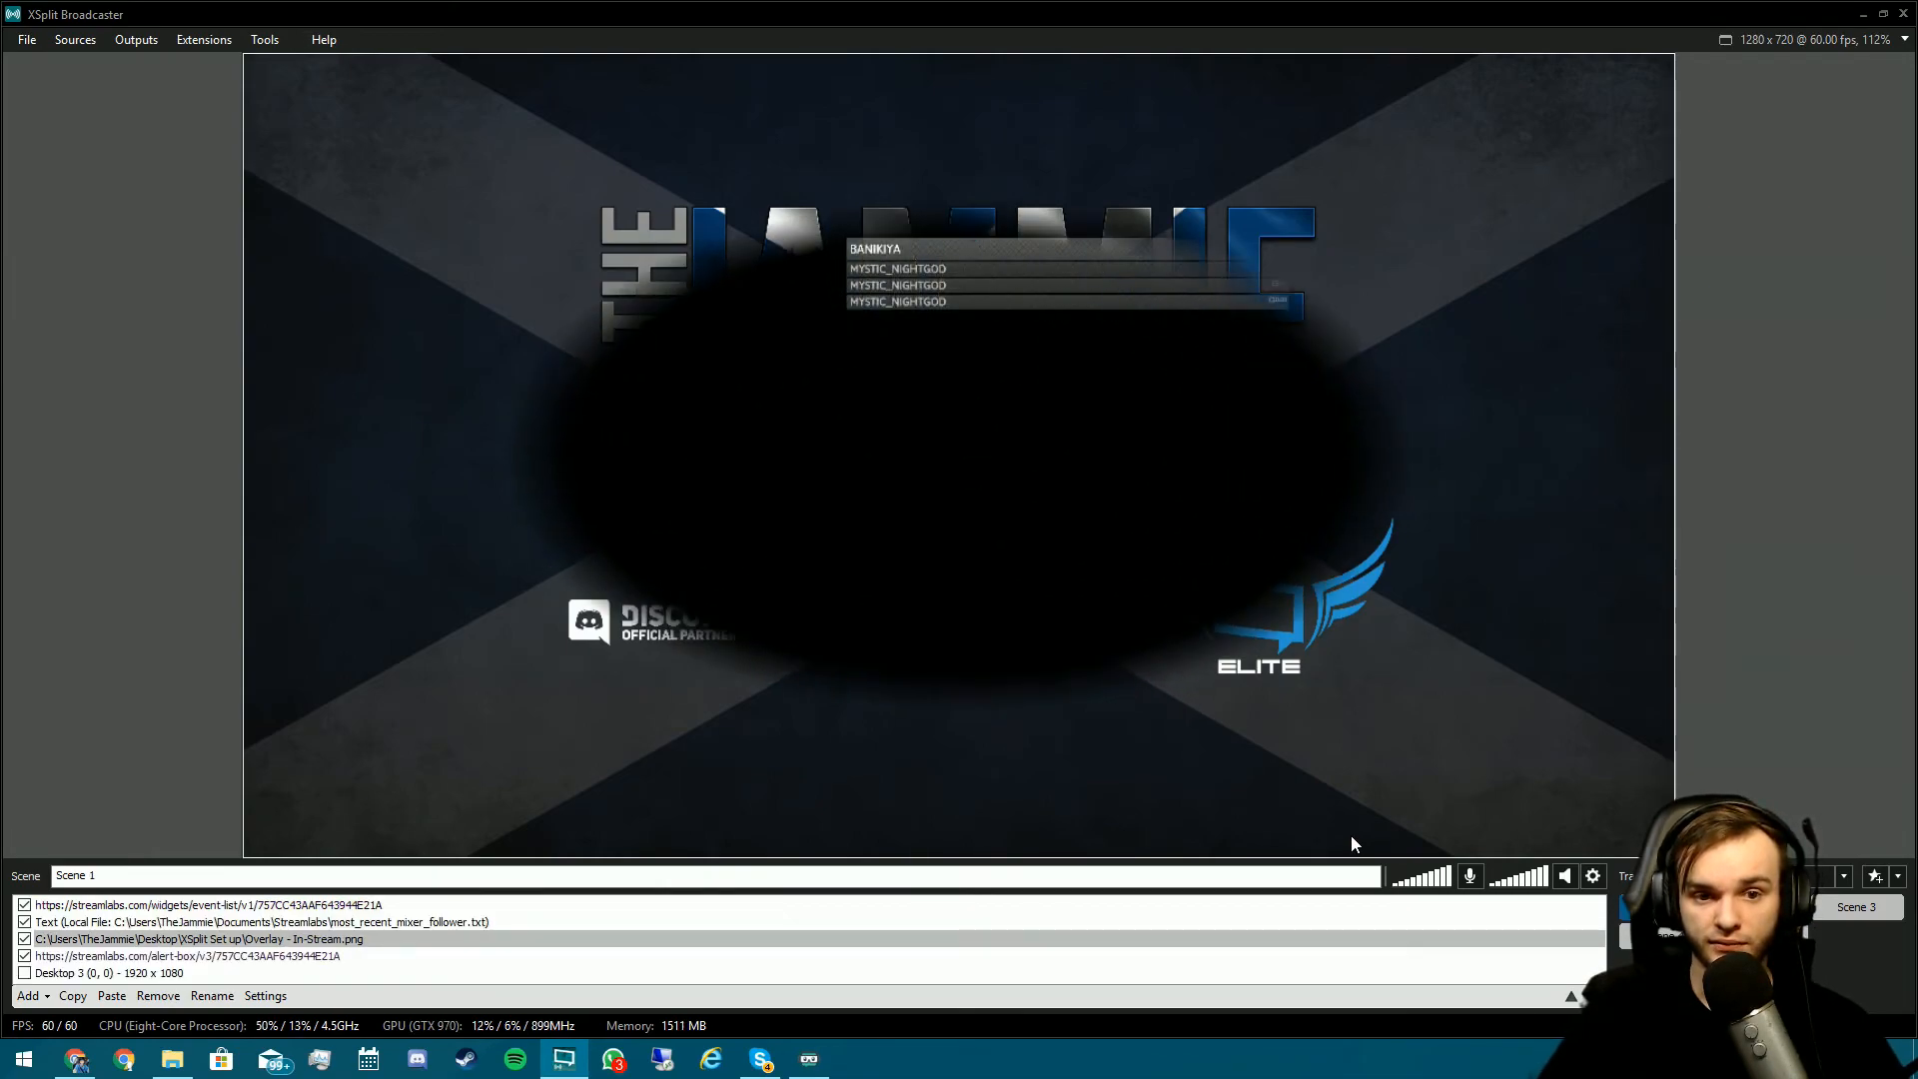
key(ctrl+2)
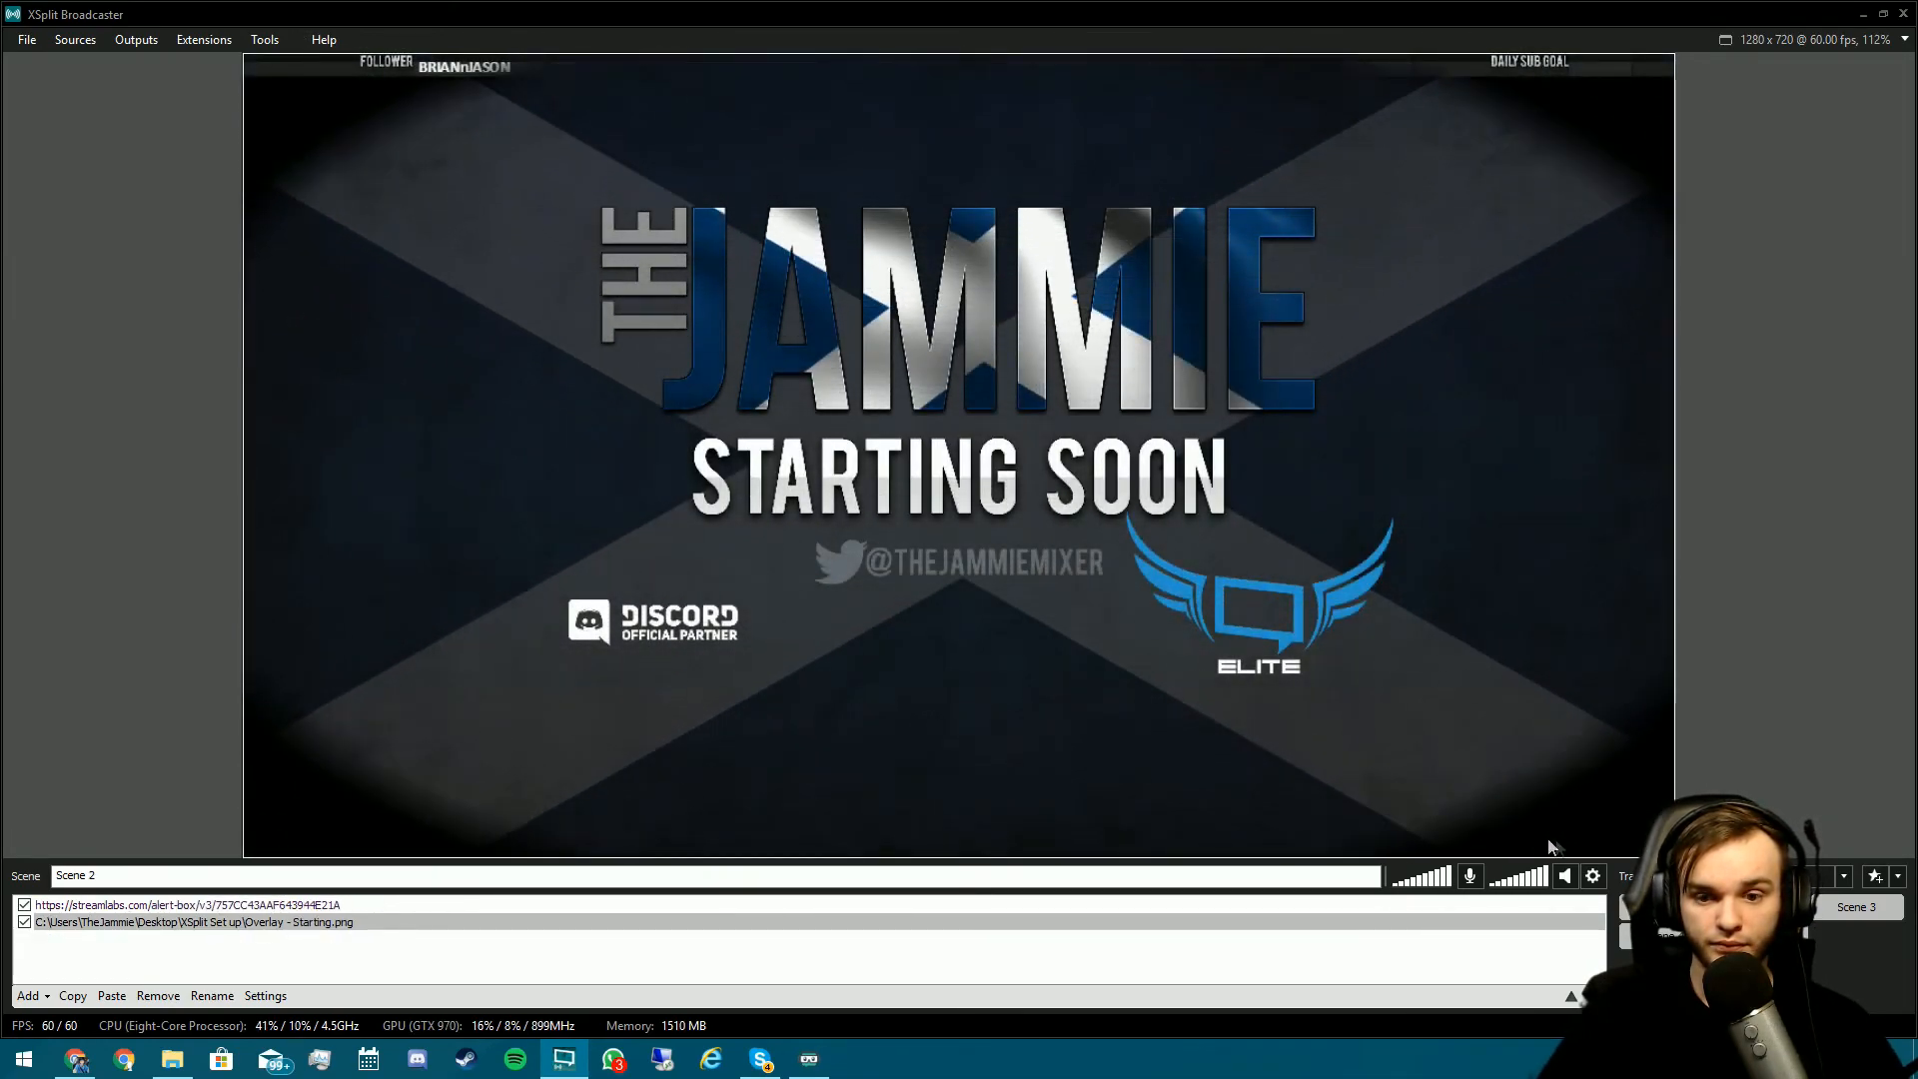
click(1845, 876)
mouse_move(1779, 1025)
click(1618, 1023)
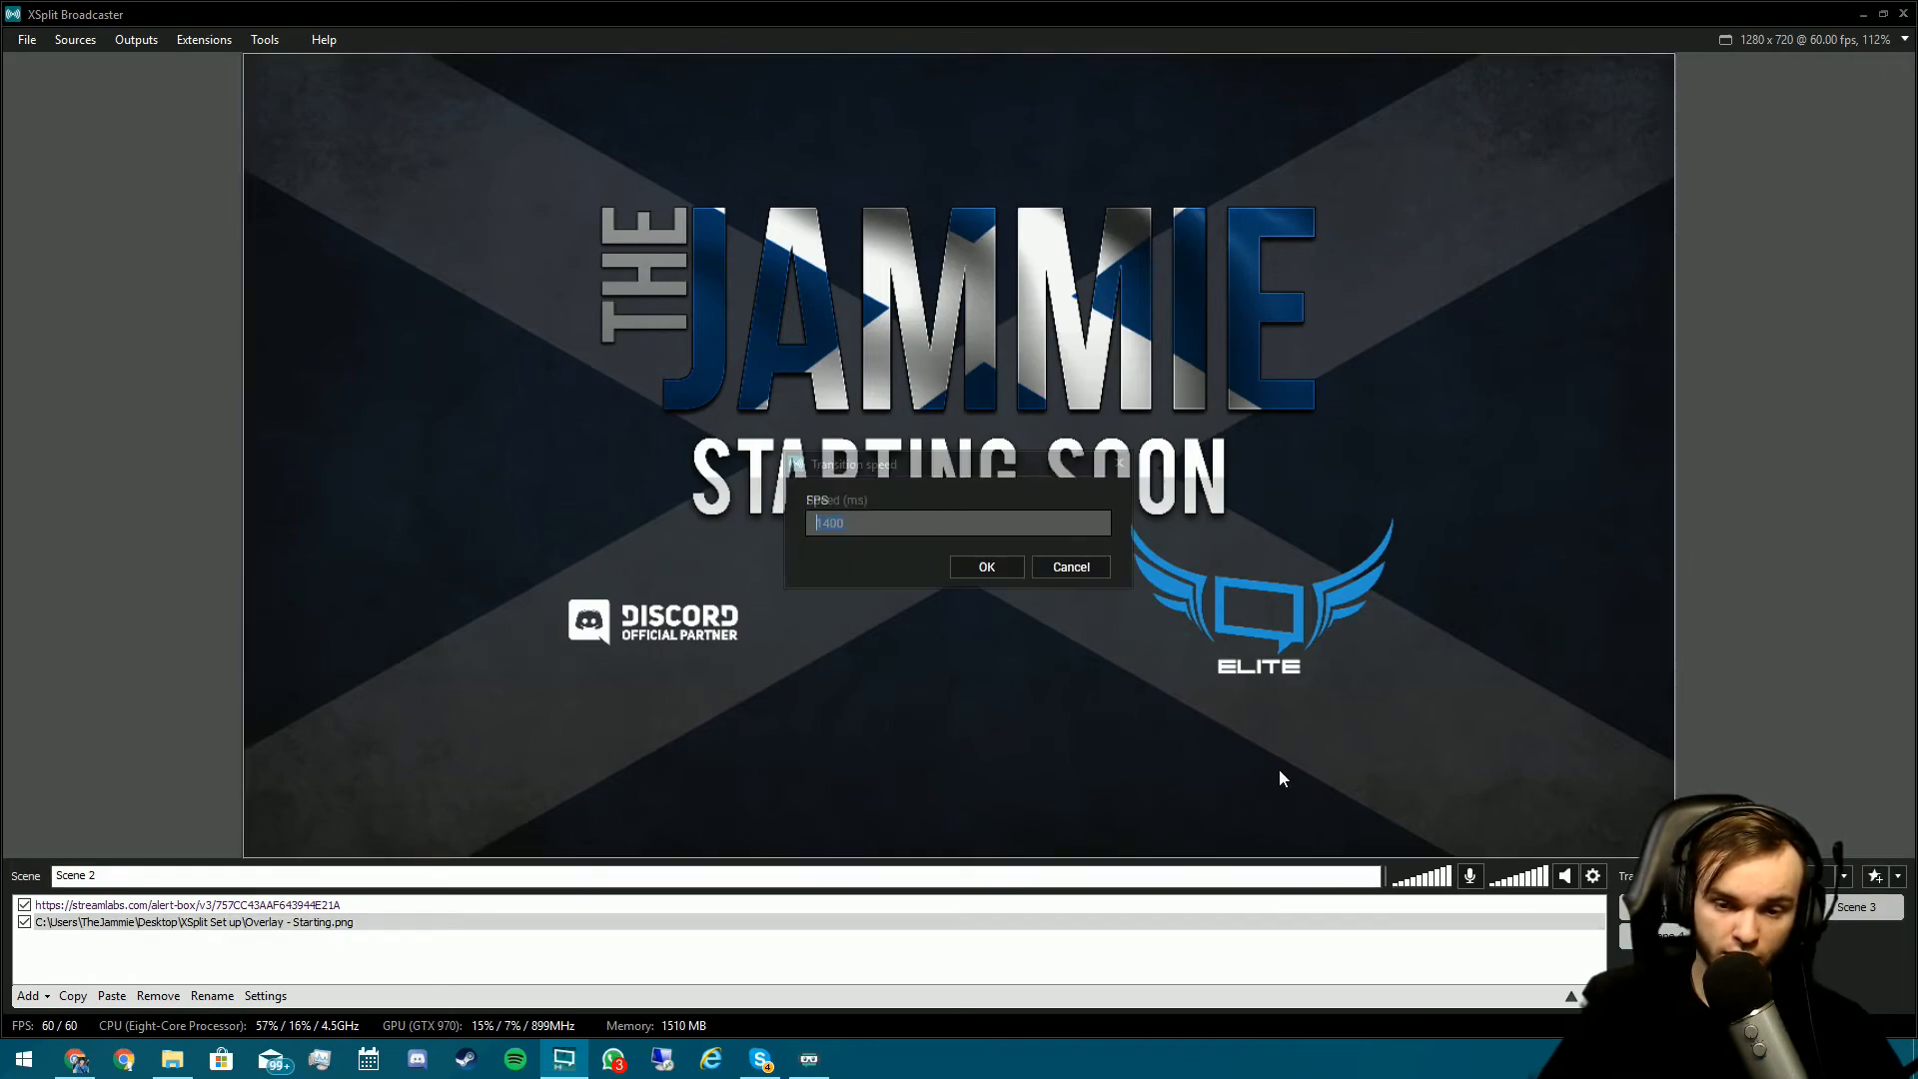
text(700)
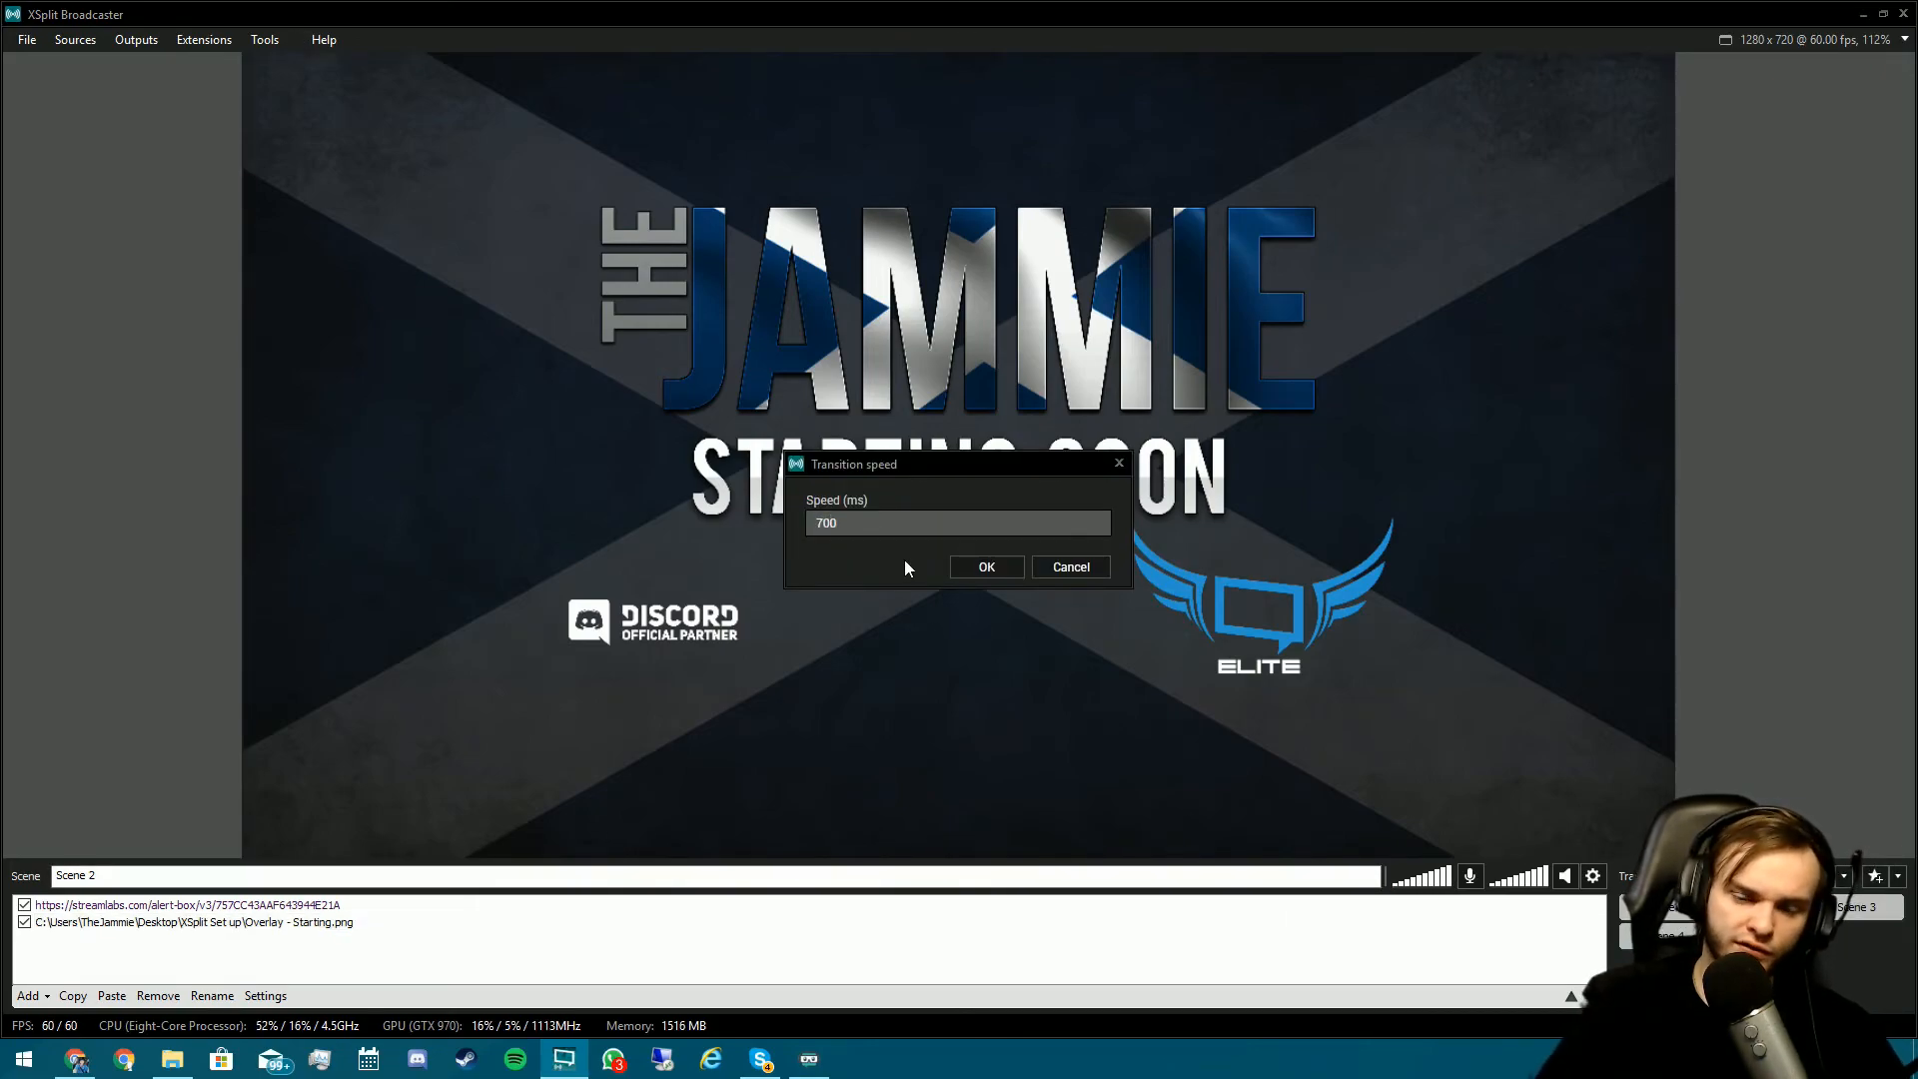
click(965, 566)
- Toggle between Scene 1 and Scene 2 to test the transition, ending on Scene 1
key(ctrl+1)
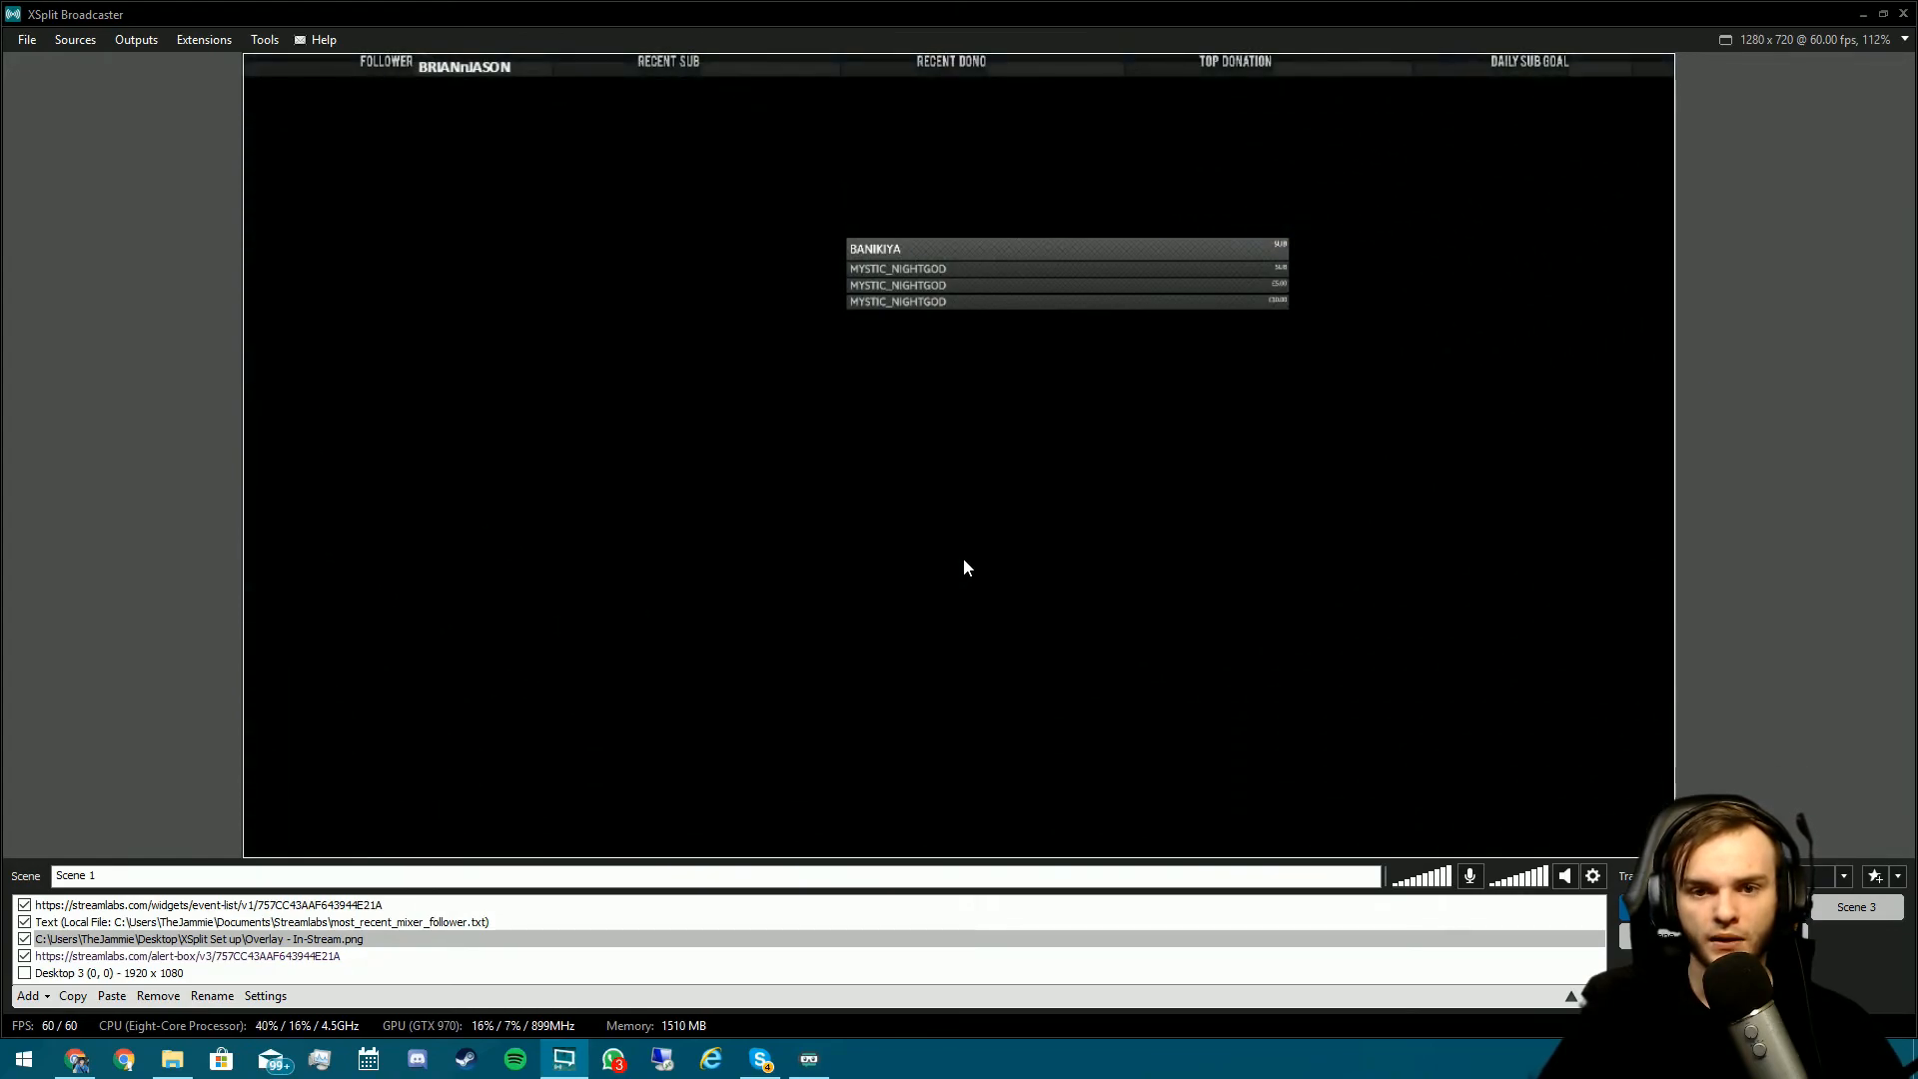
key(ctrl+2)
key(ctrl+1)
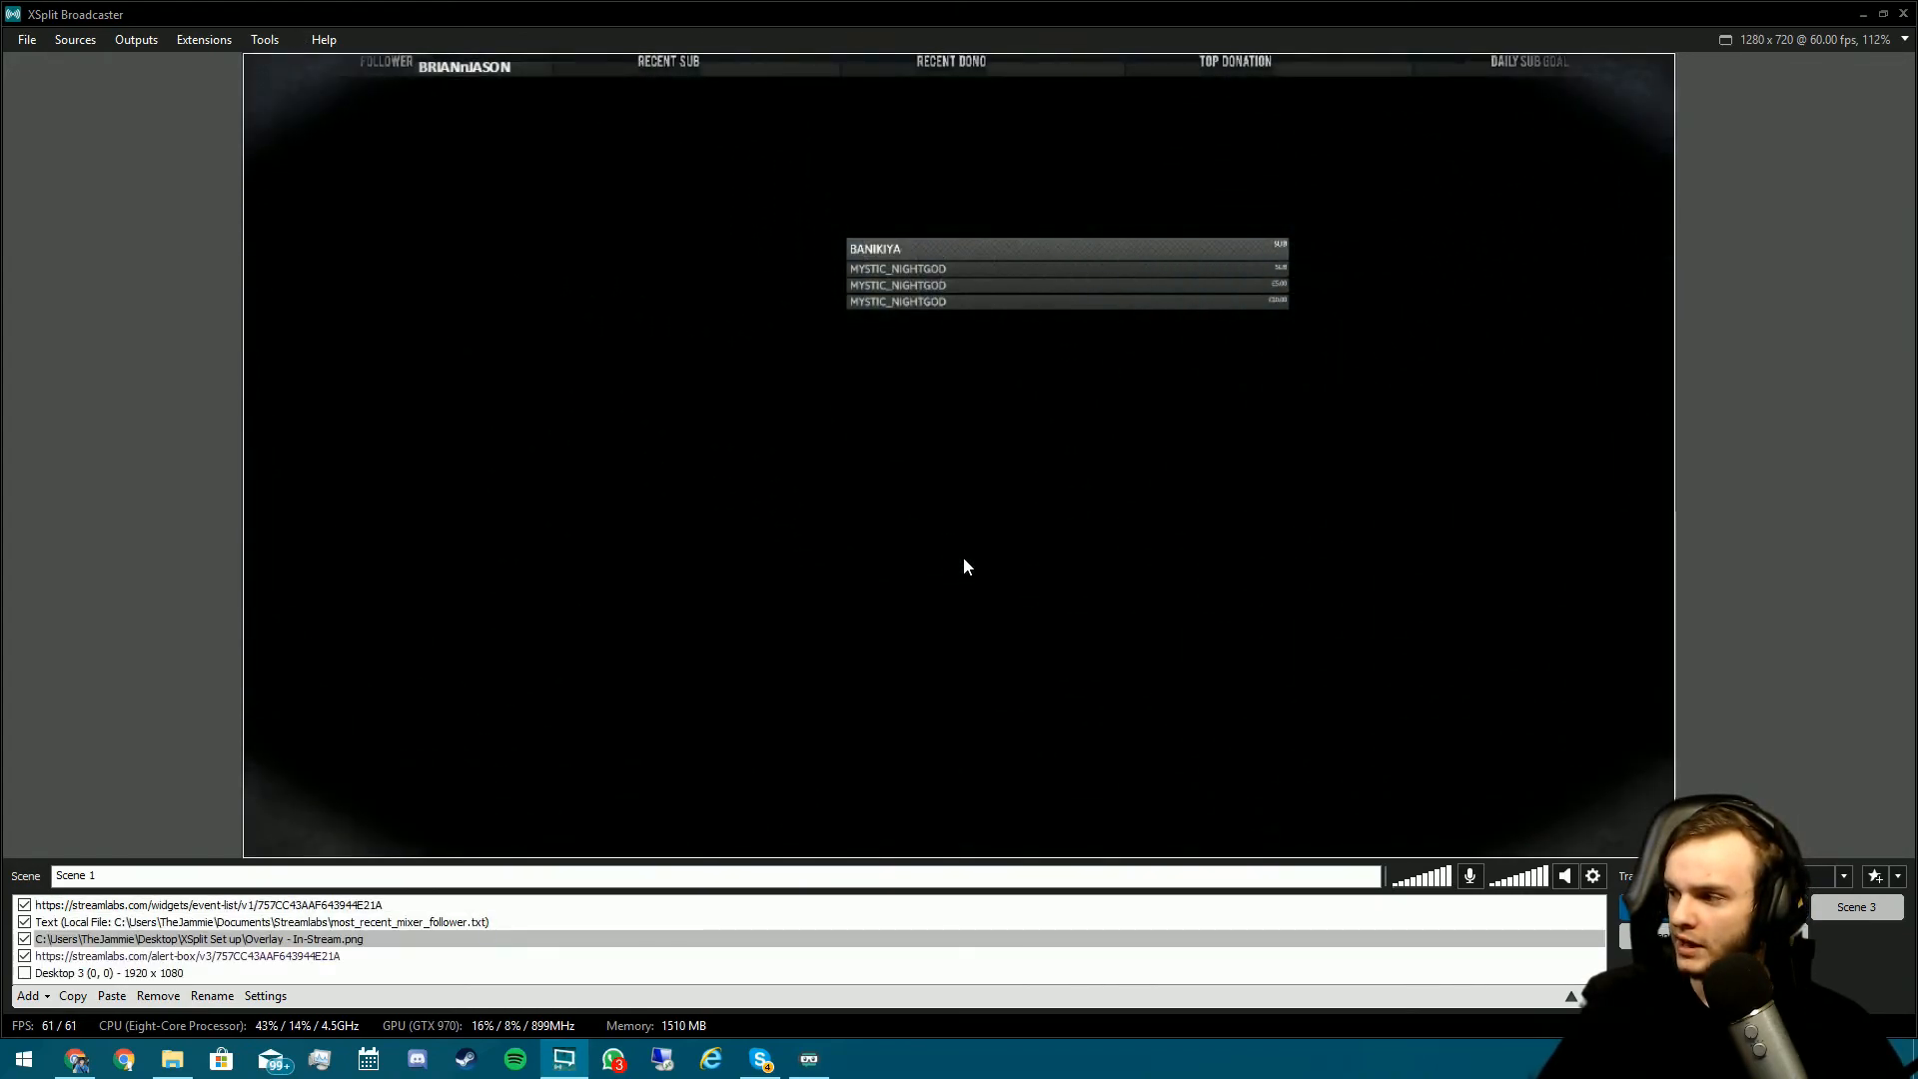
key(ctrl+2)
key(ctrl+1)
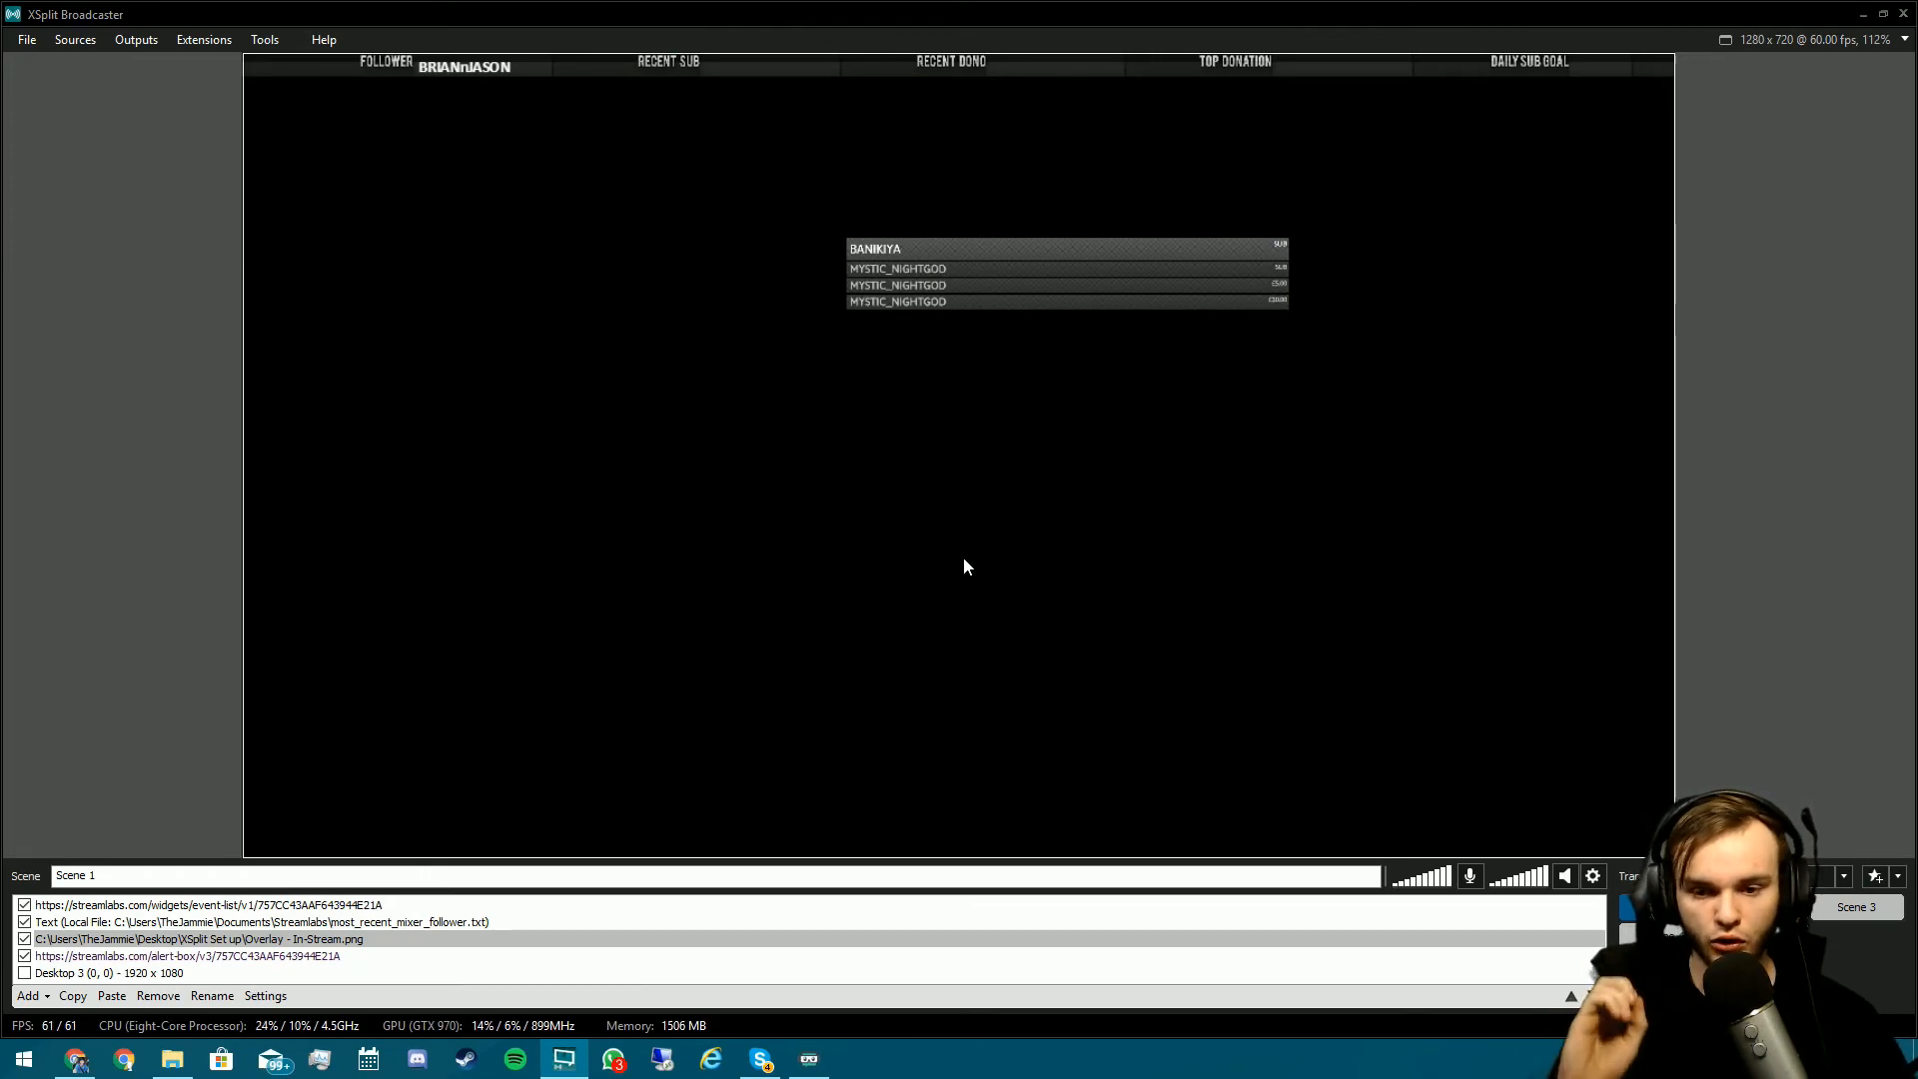
right_click(1789, 1059)
click(1818, 995)
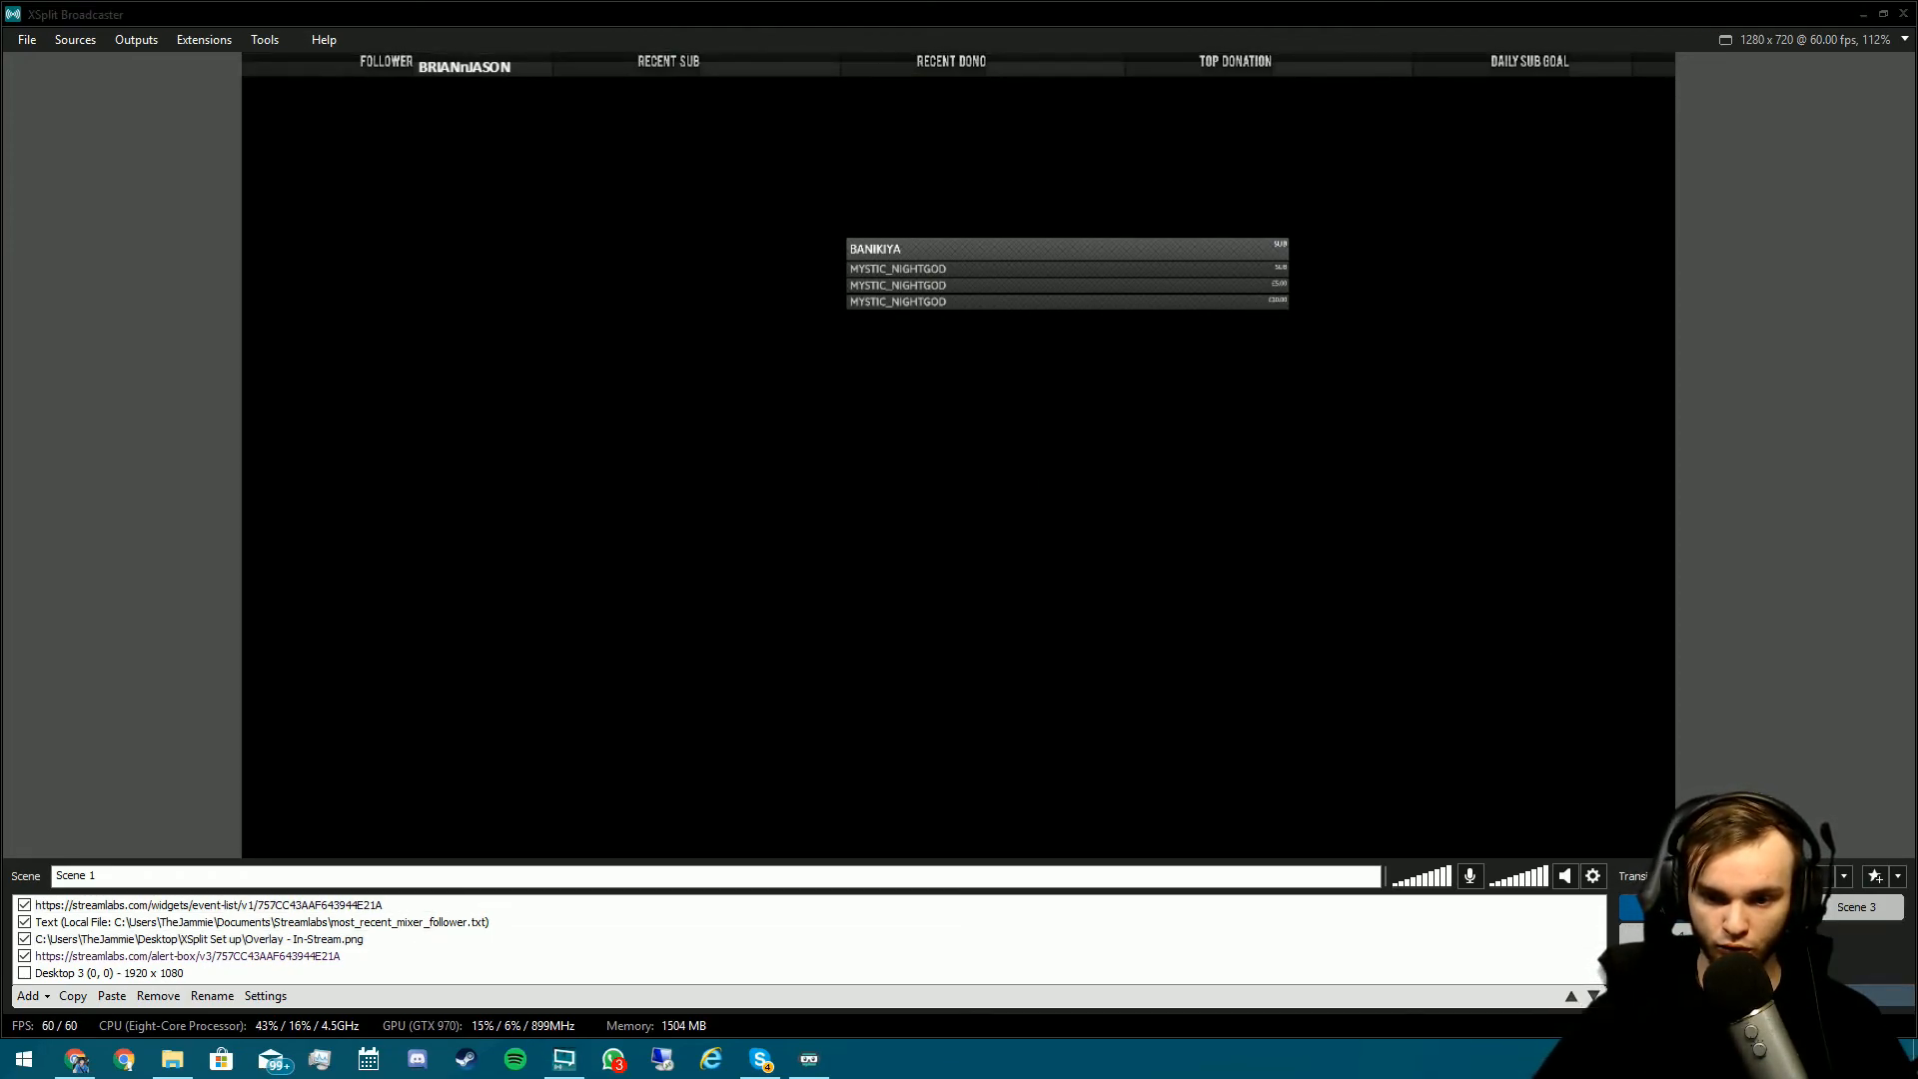
drag(375, 198, 754, 221)
click(685, 394)
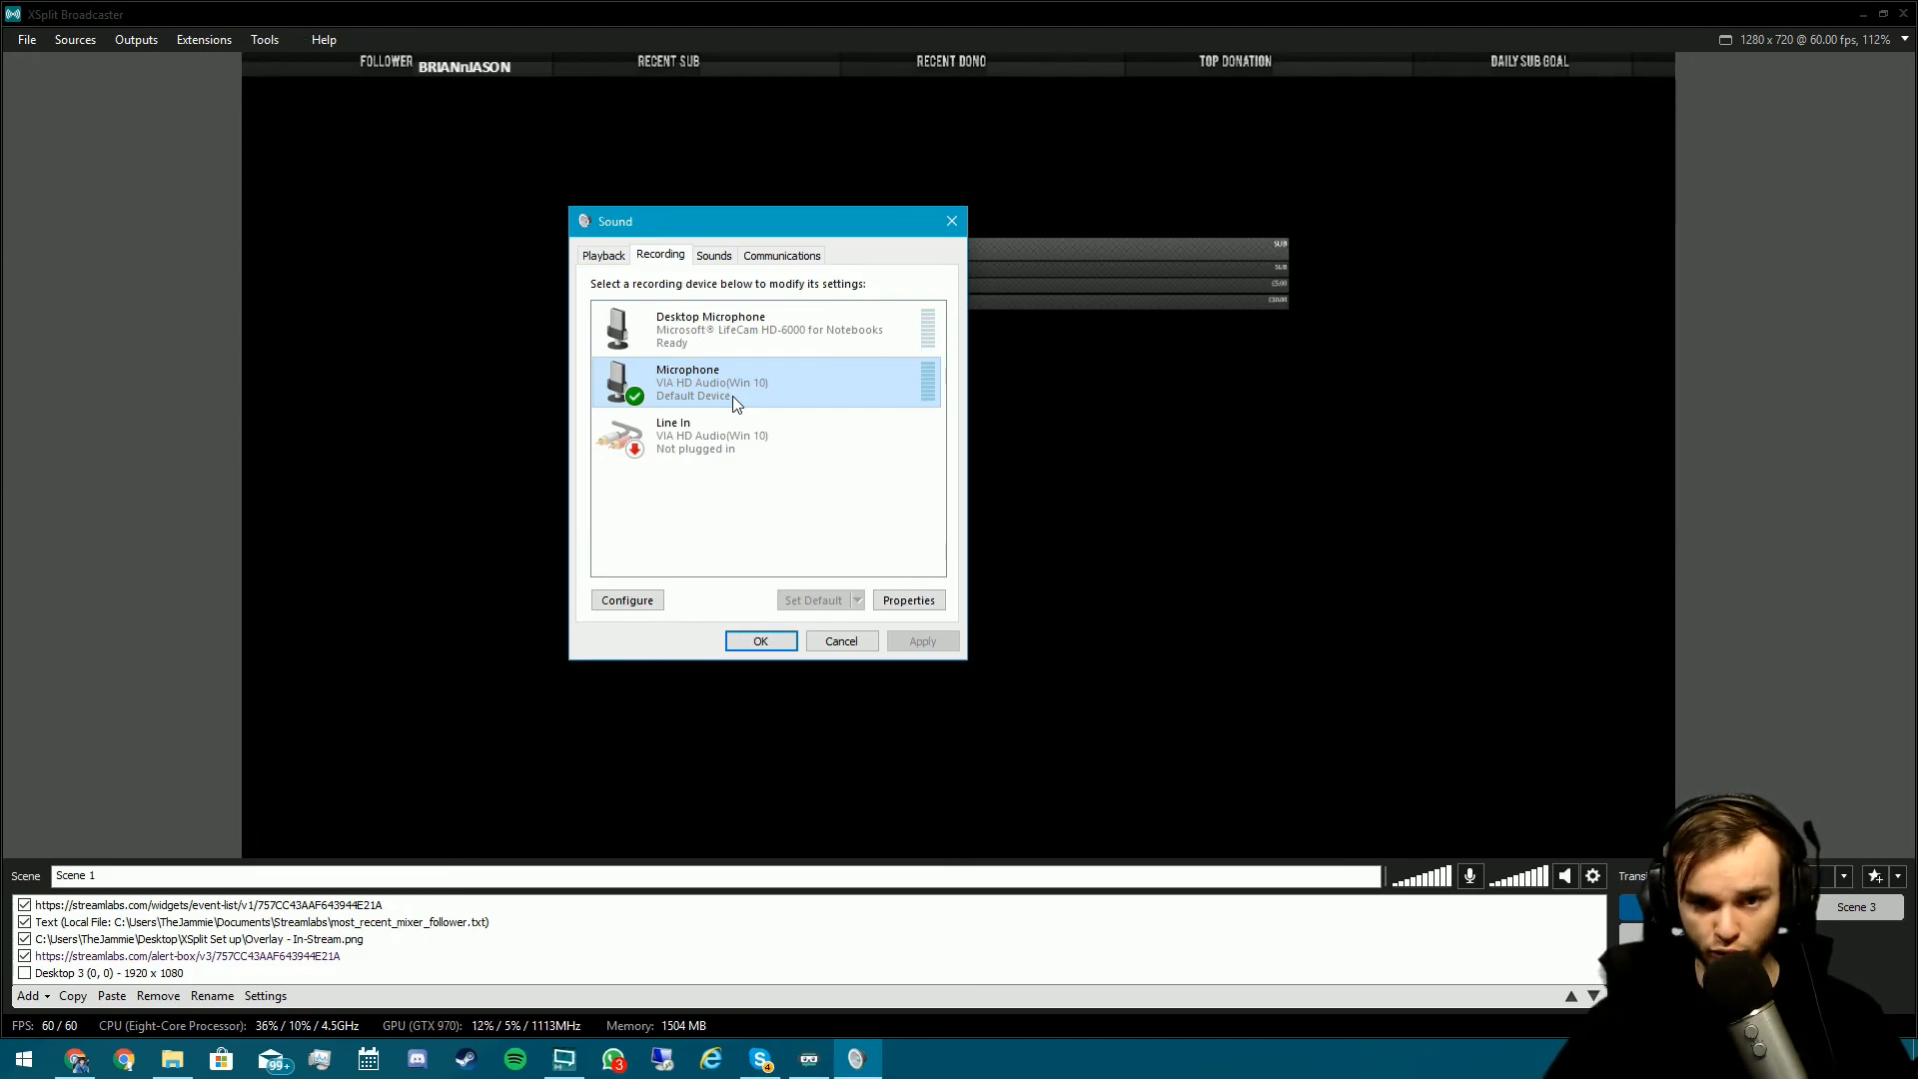
click(774, 642)
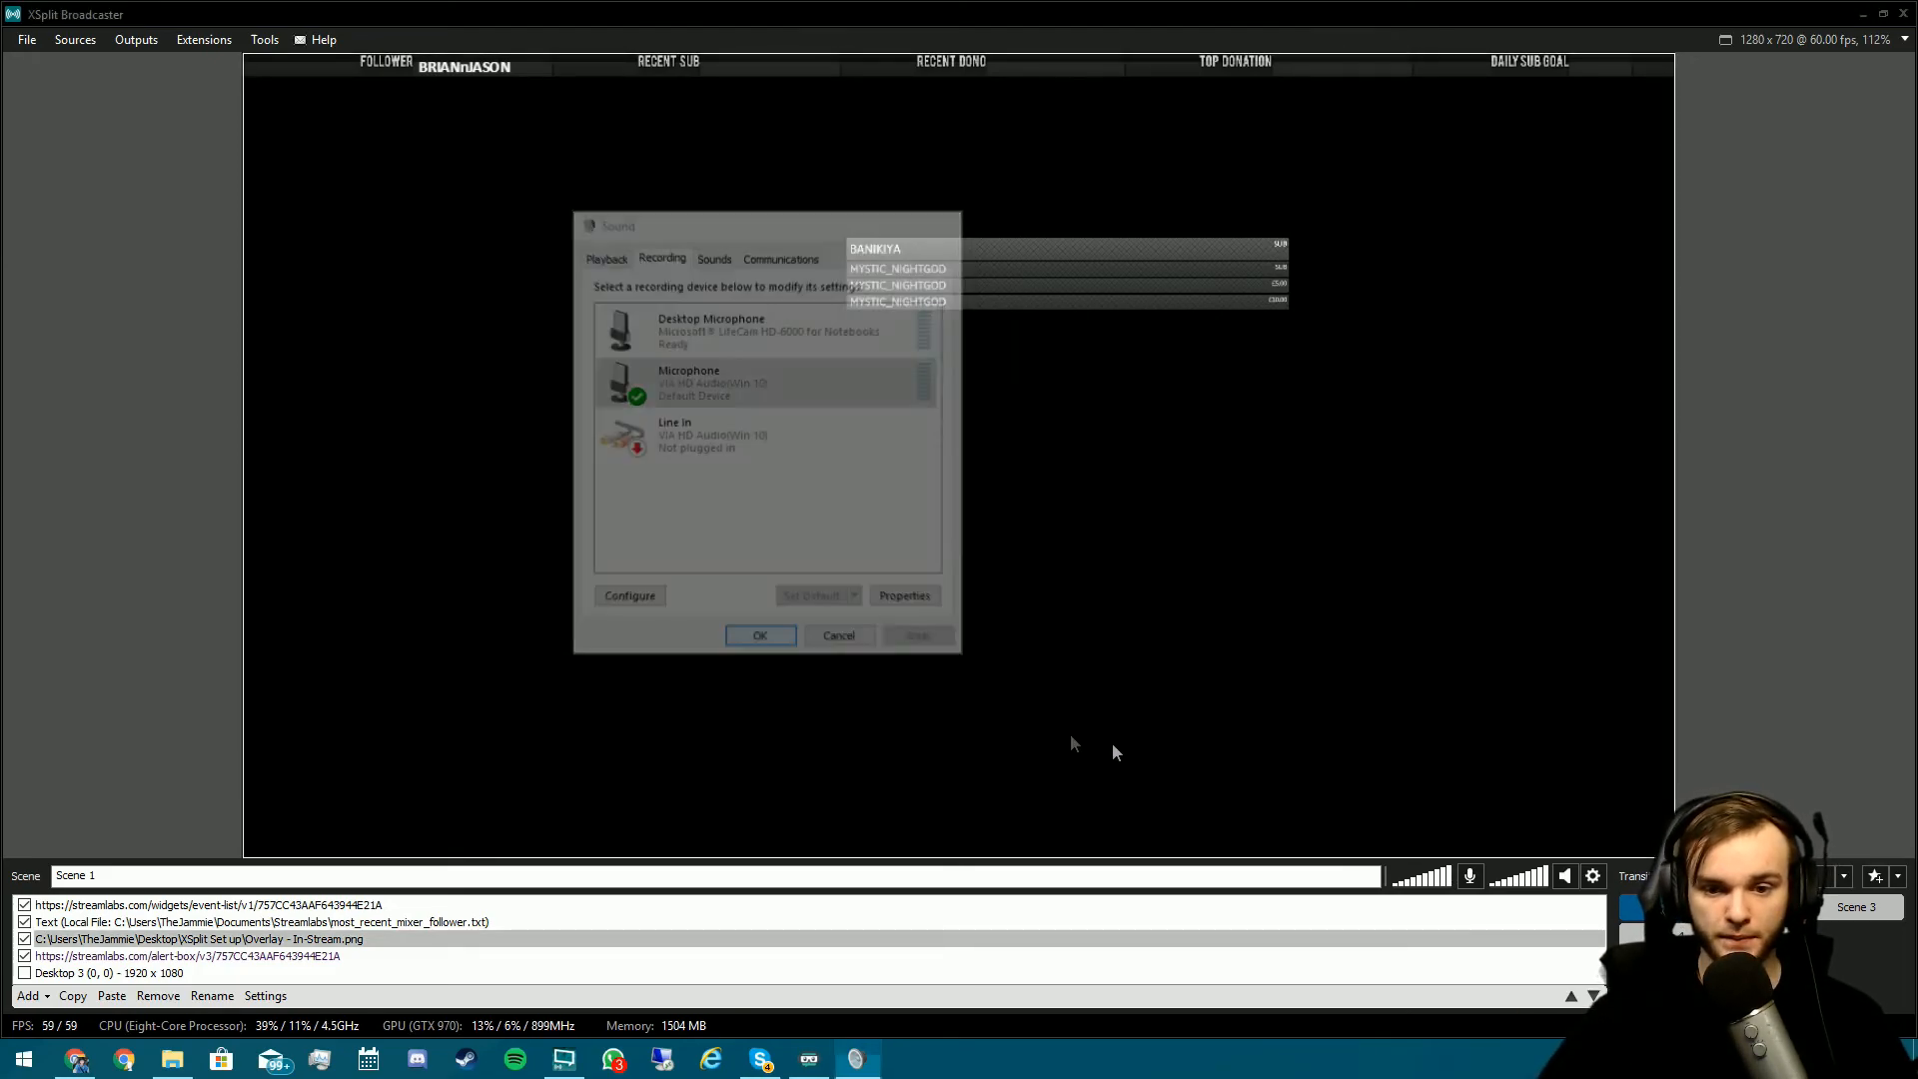
click(1589, 877)
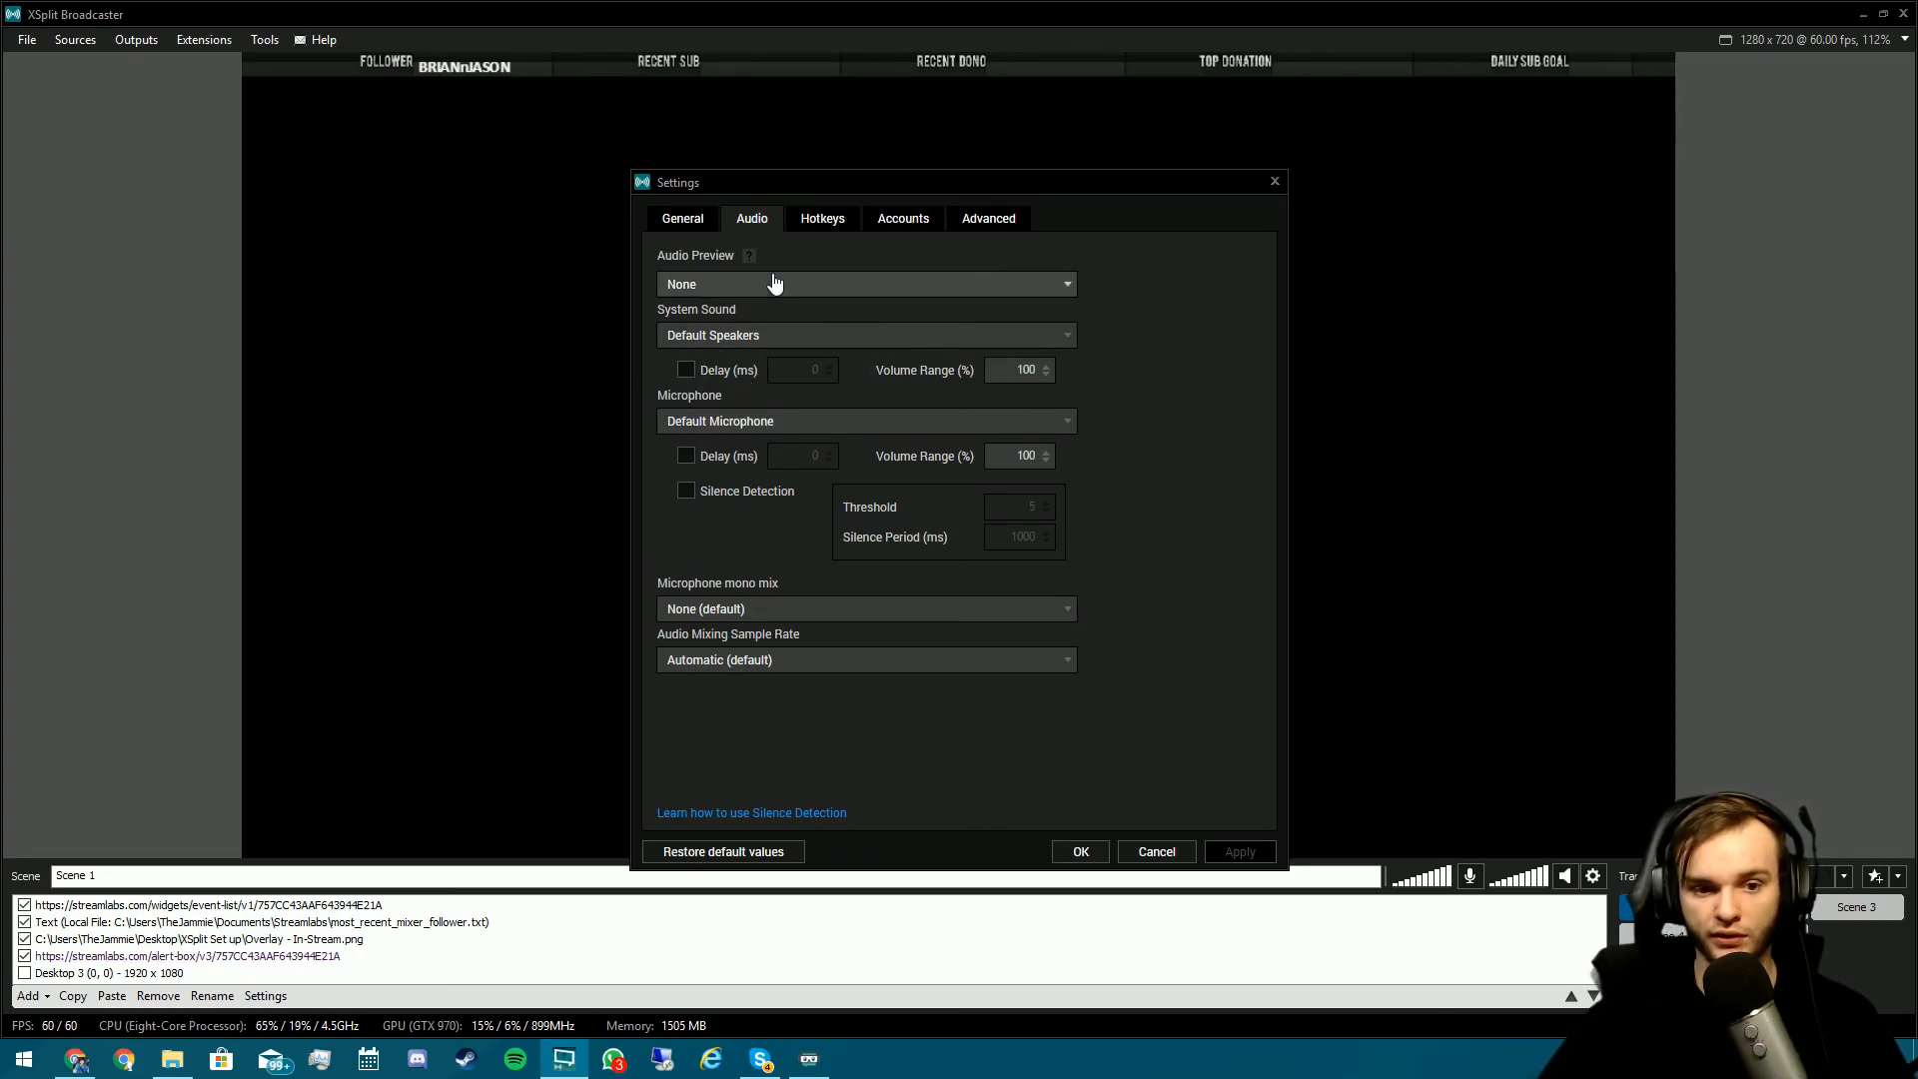
click(1035, 380)
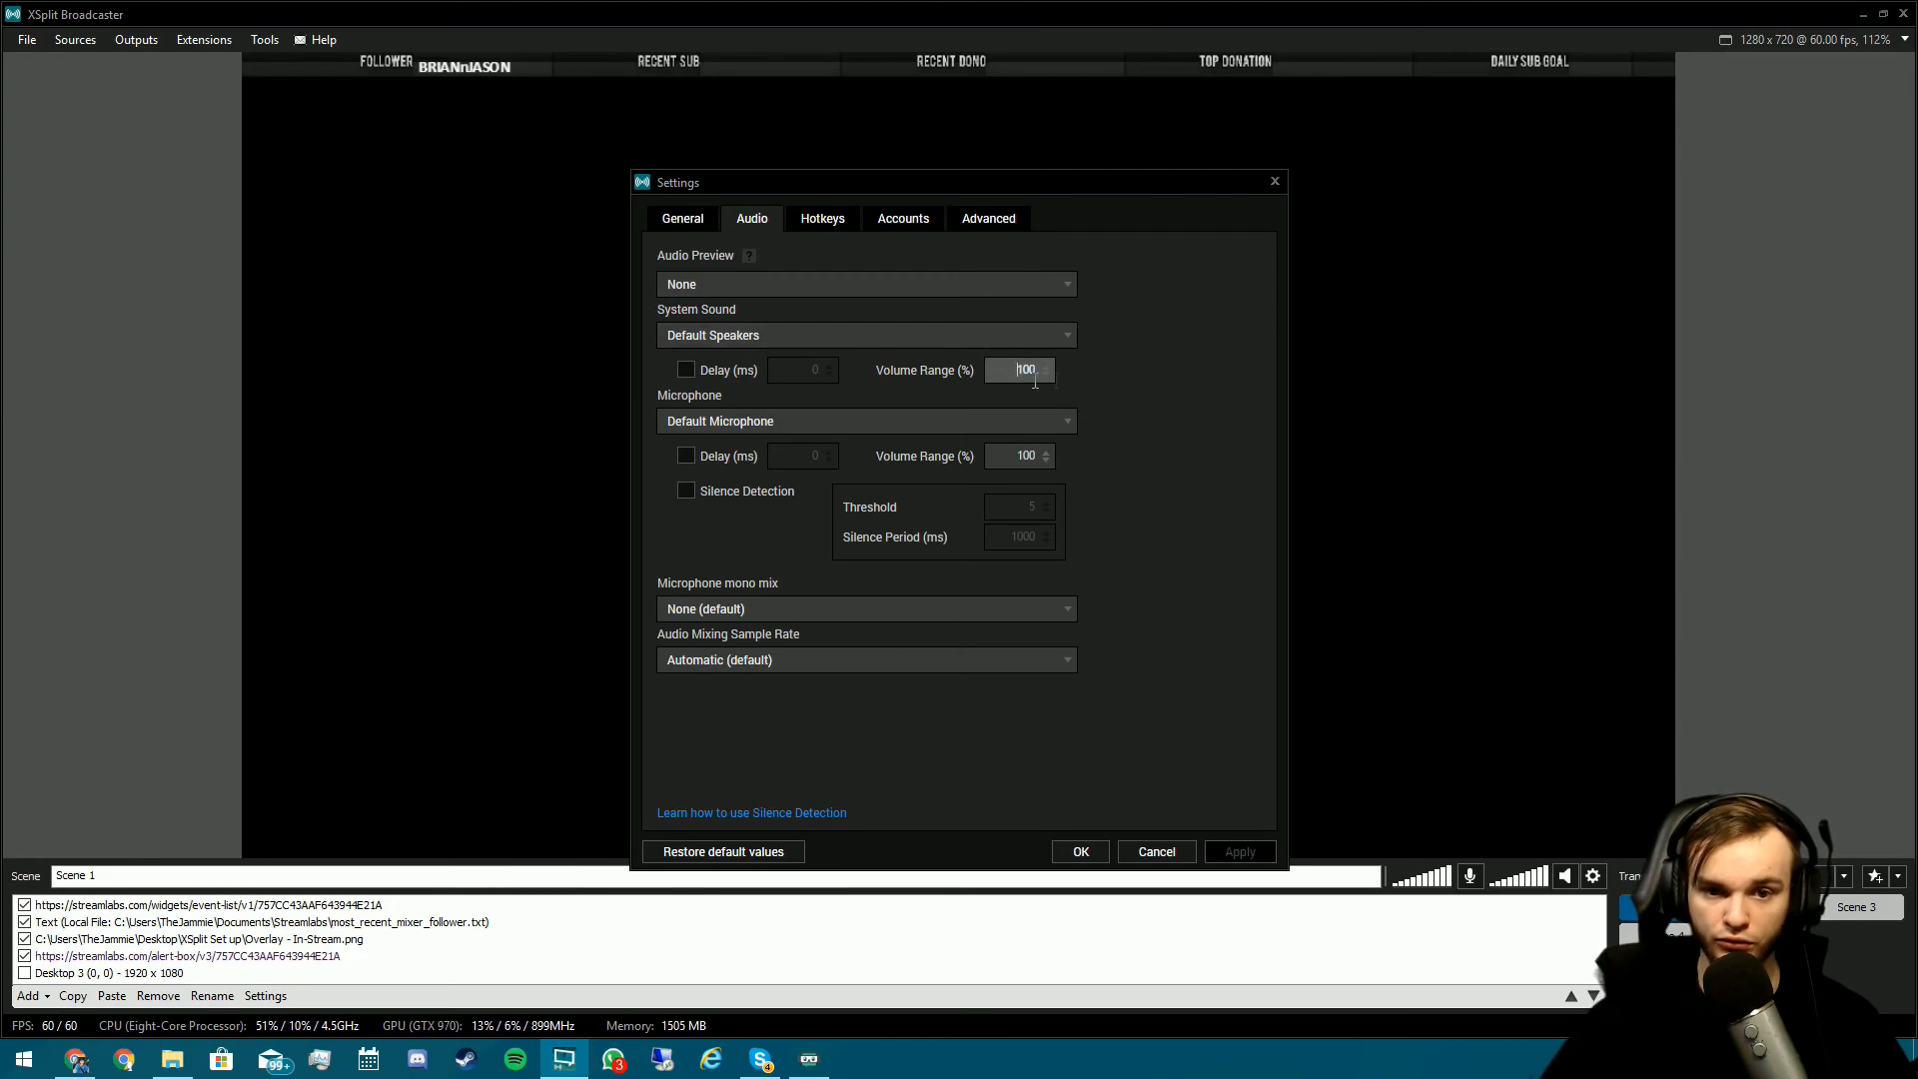
click(1082, 852)
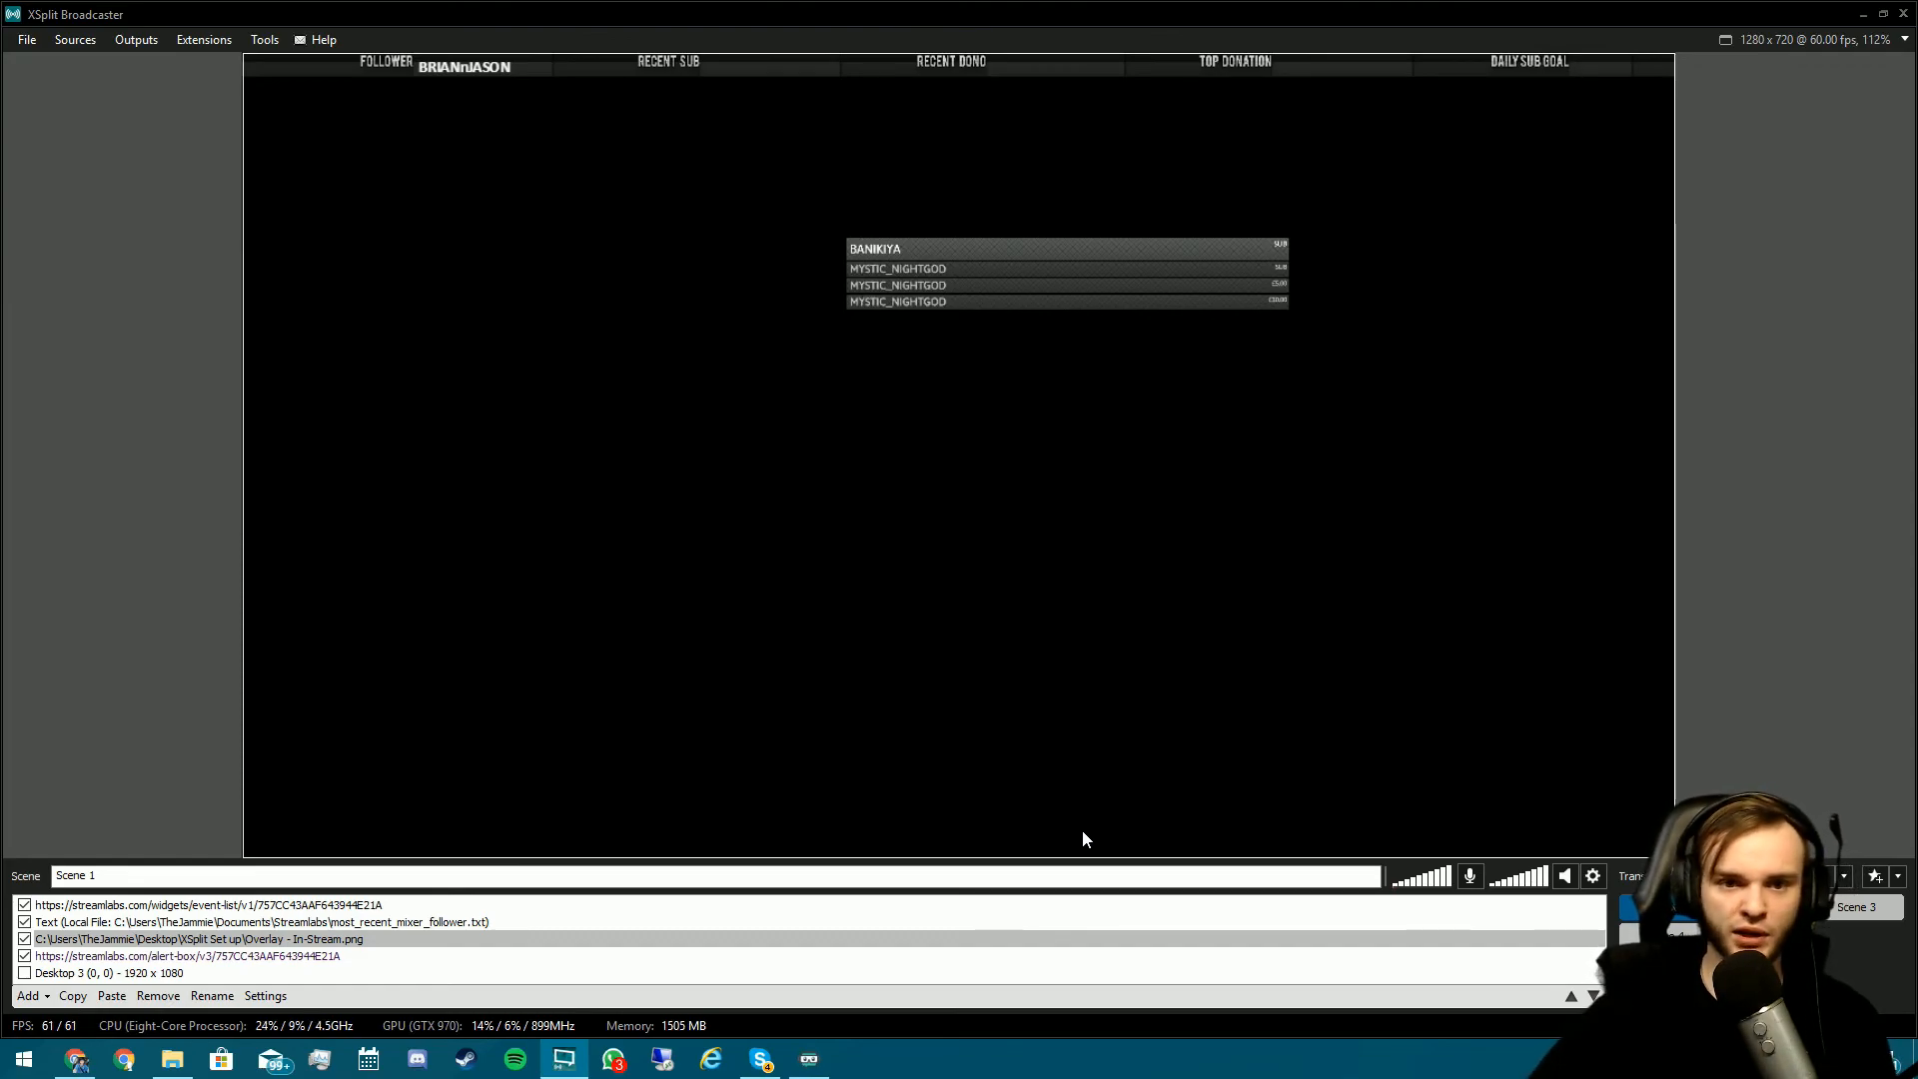
click(309, 387)
click(138, 40)
click(142, 42)
click(134, 44)
click(165, 83)
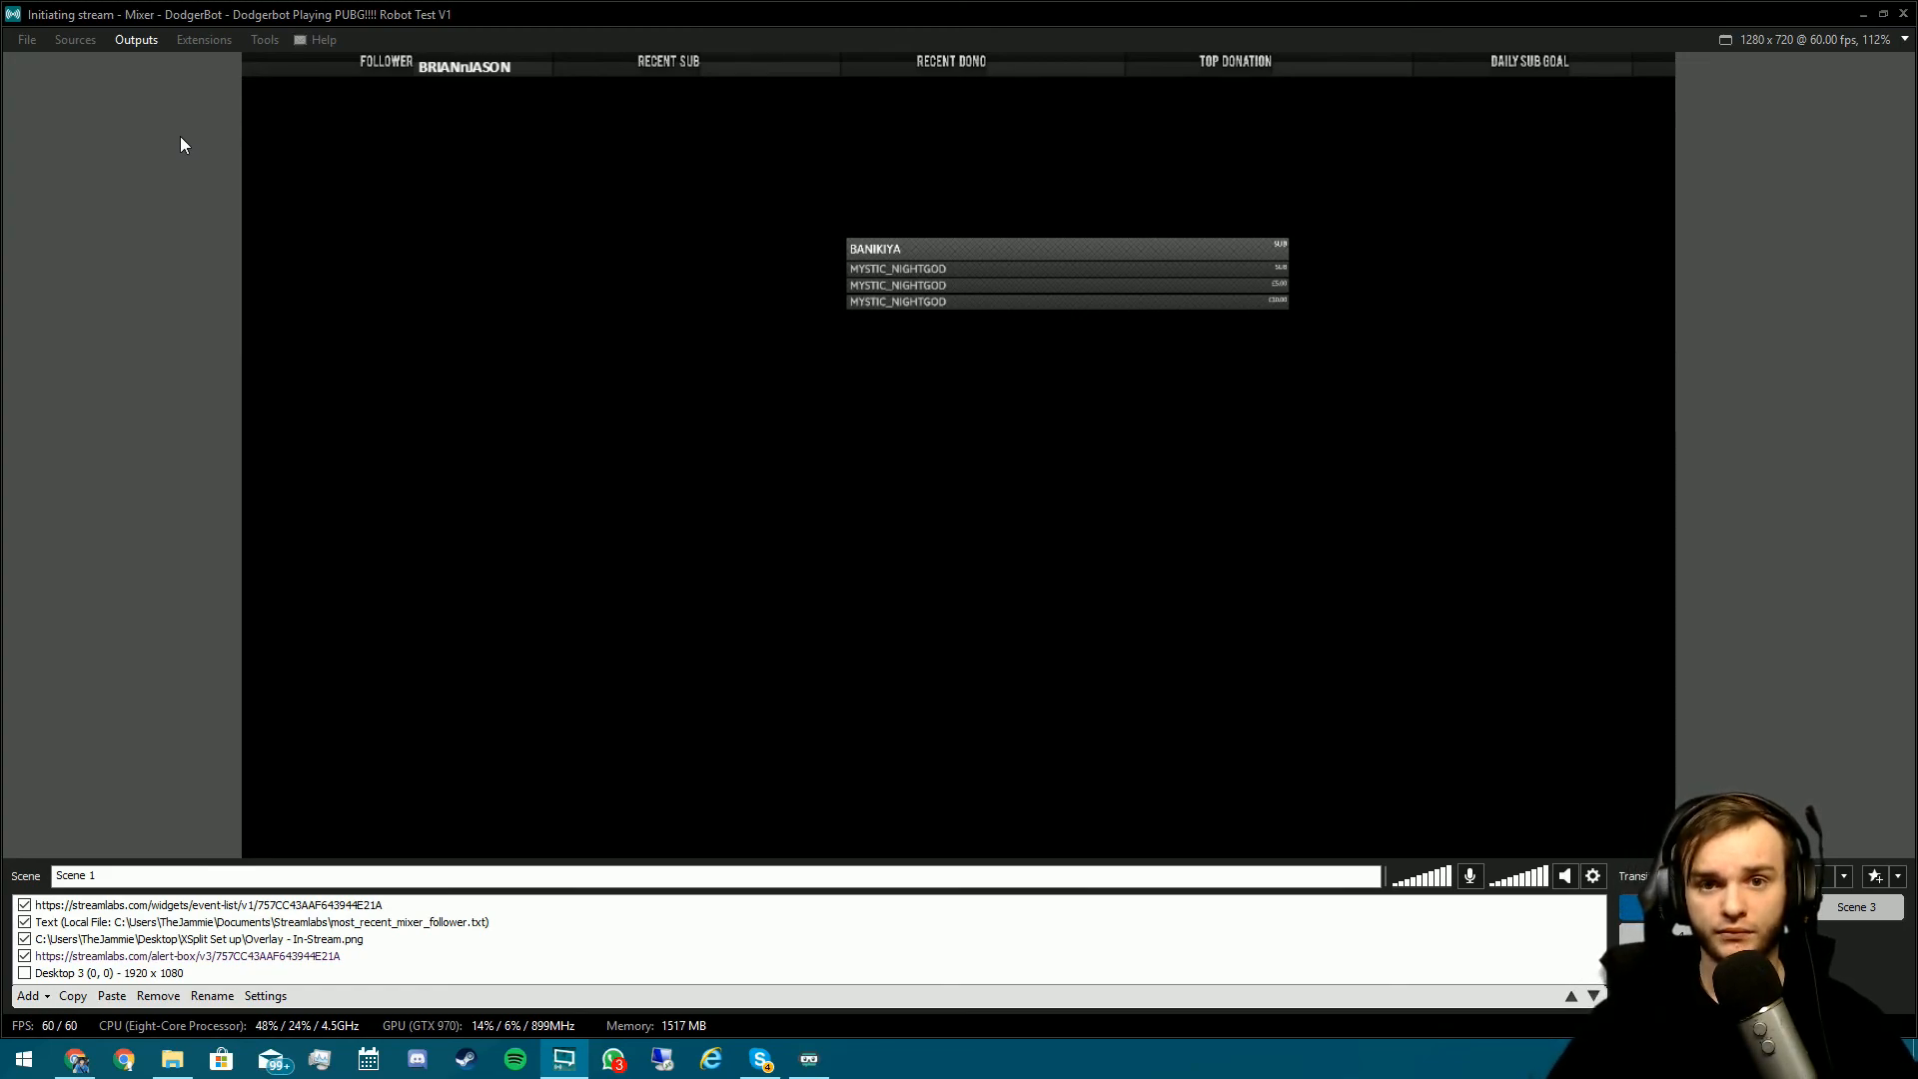
click(137, 40)
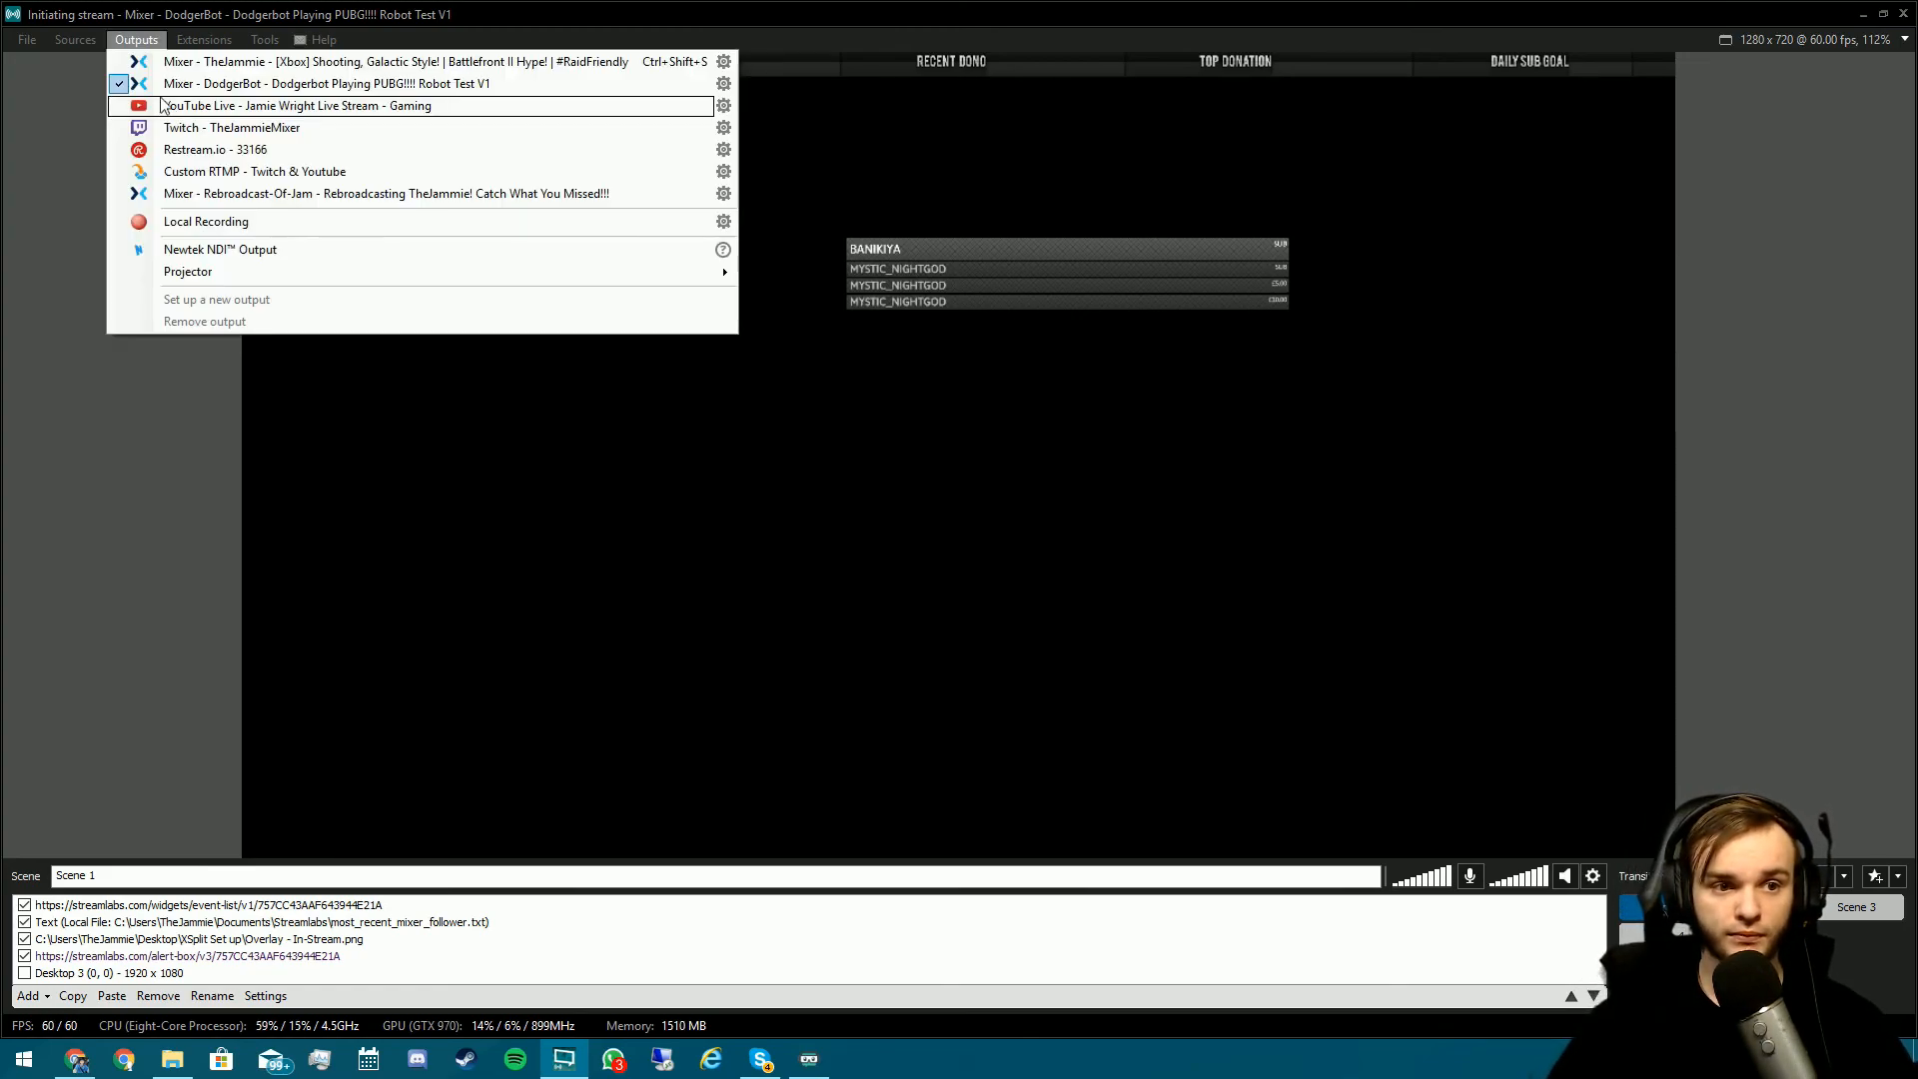
click(150, 84)
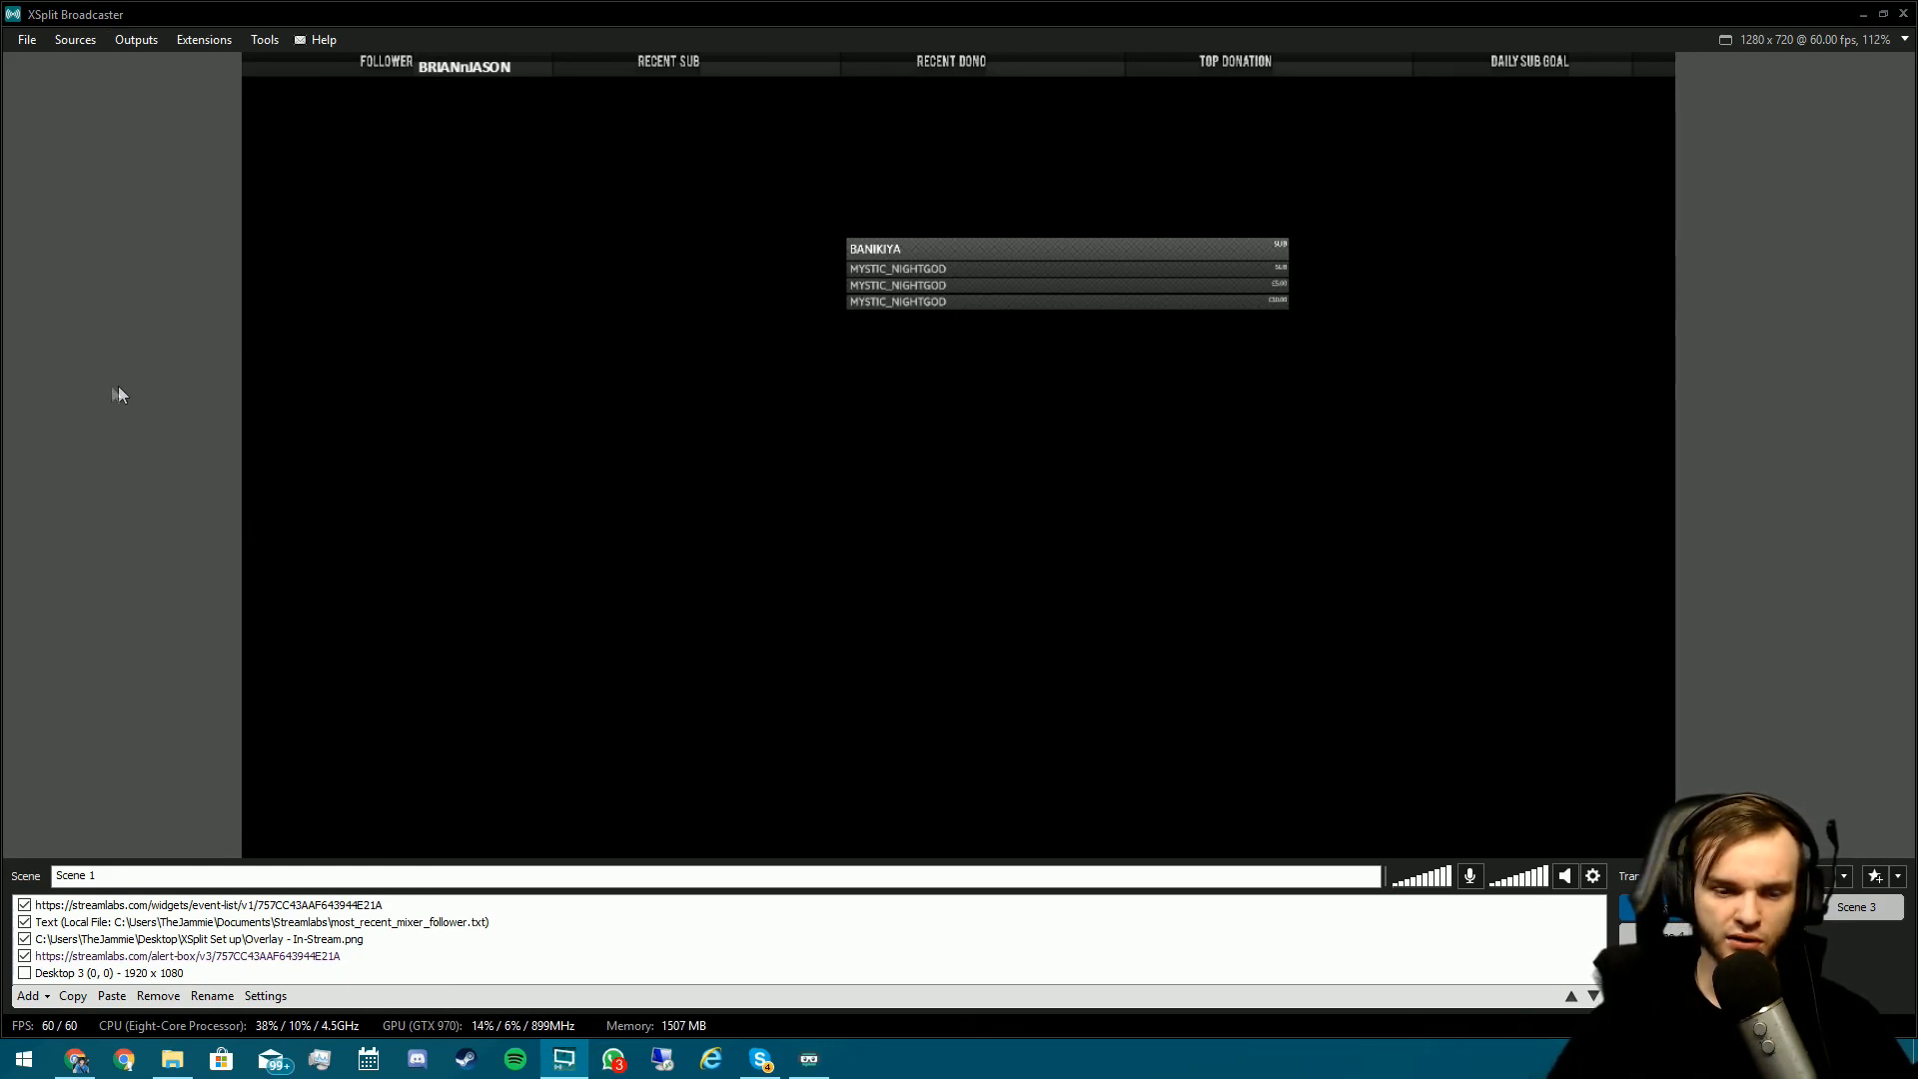